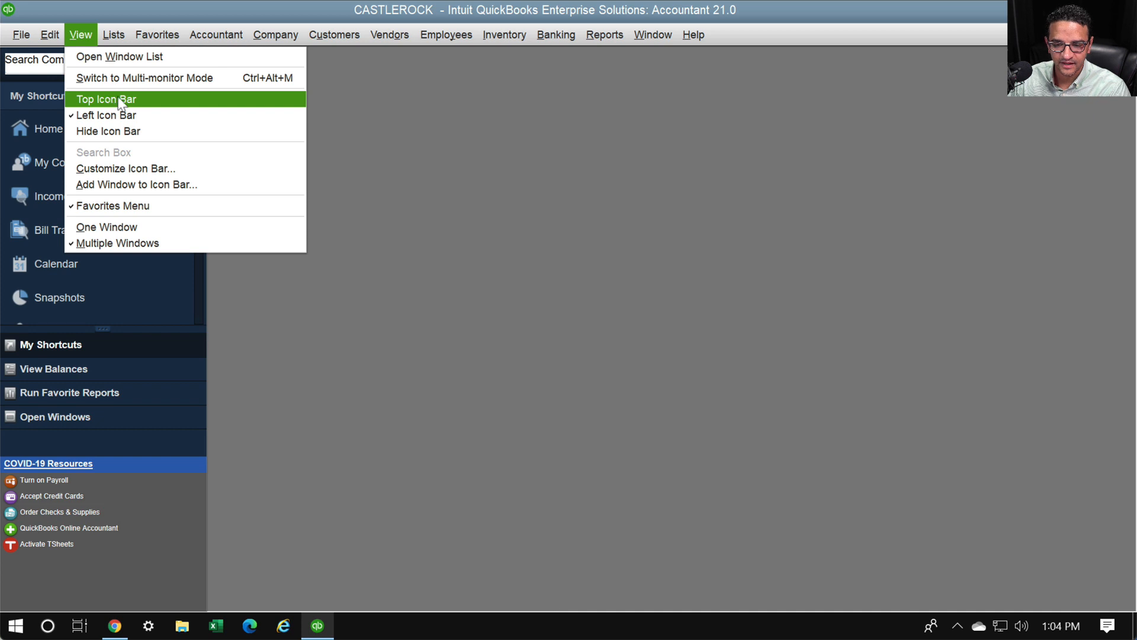
Move the icon bar to the top and open the Chase Card account register
left_click(120, 100)
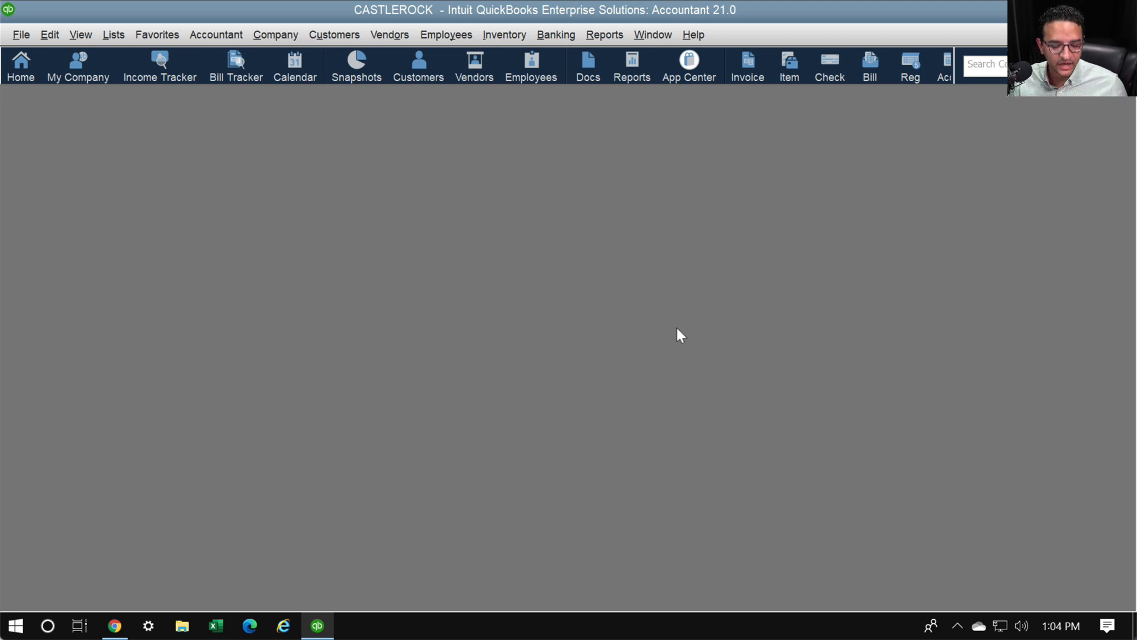
key("ctrl+r")
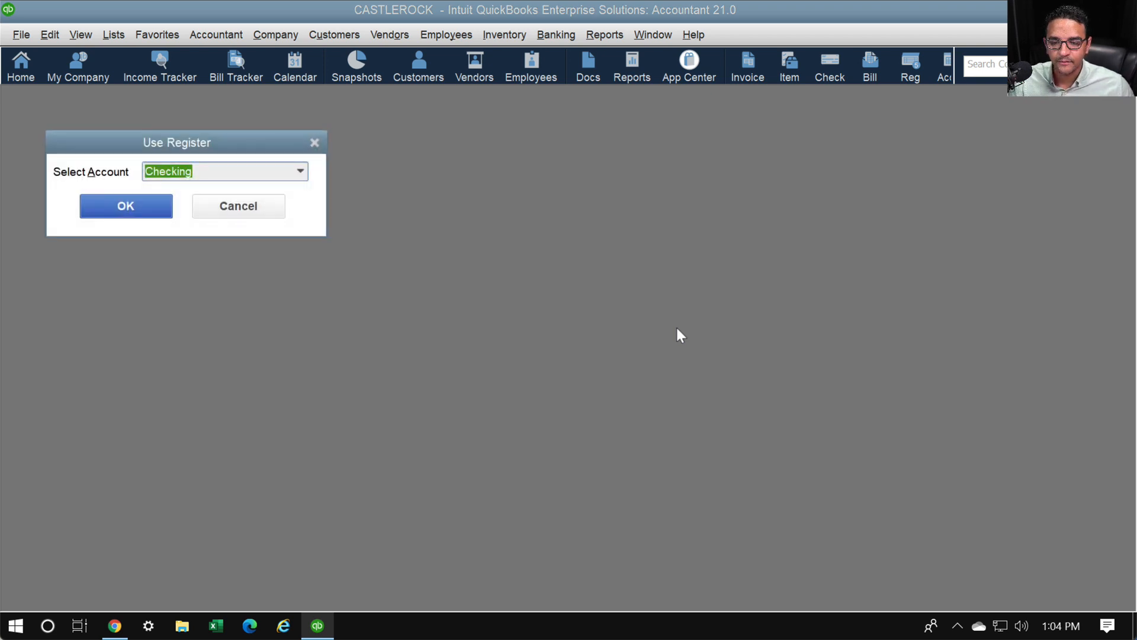
left_click(300, 171)
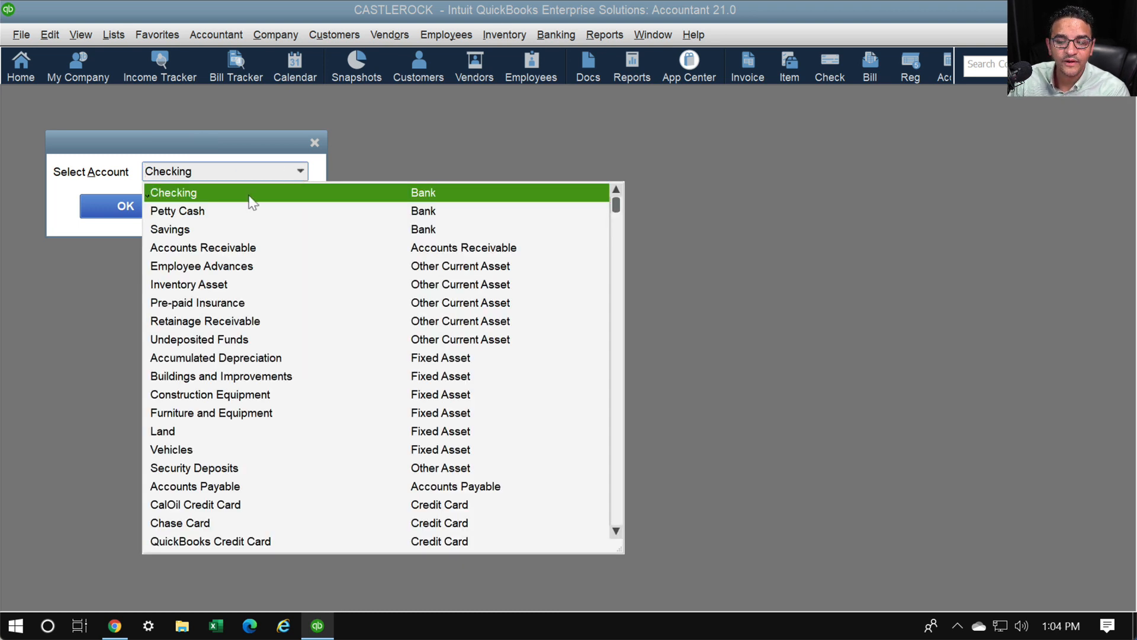
left_click(214, 173)
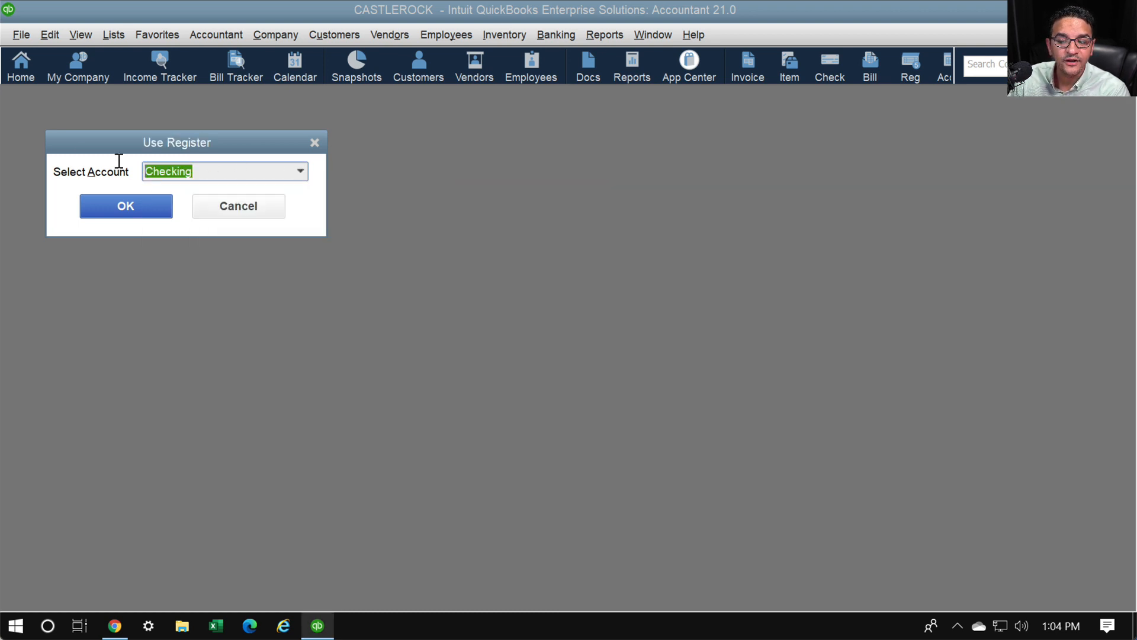
left_click(301, 171)
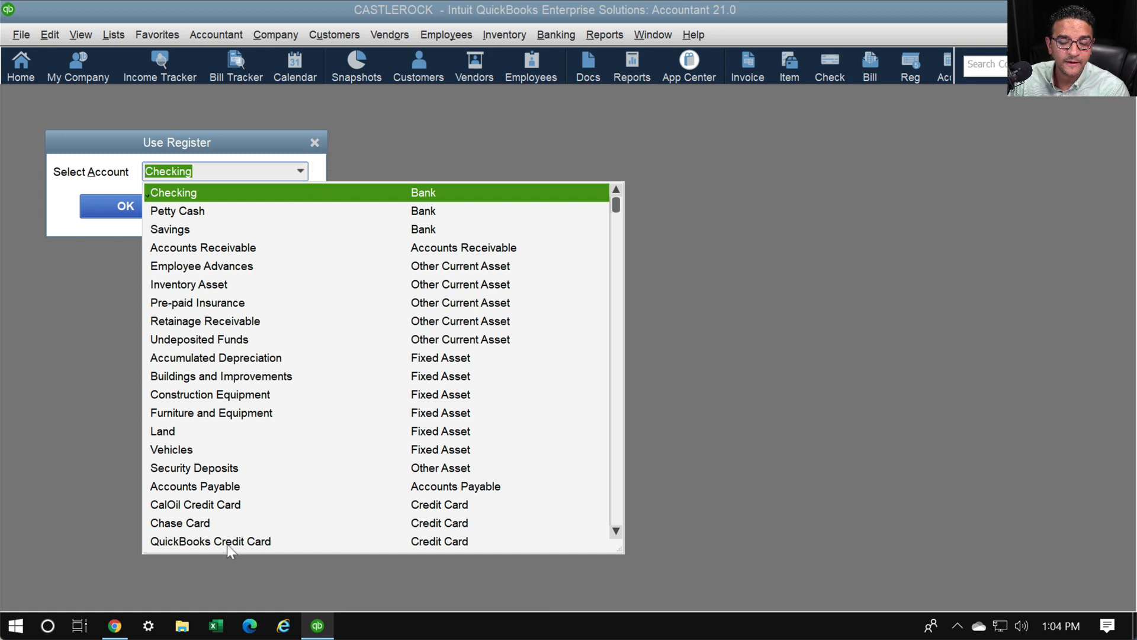
left_click(201, 524)
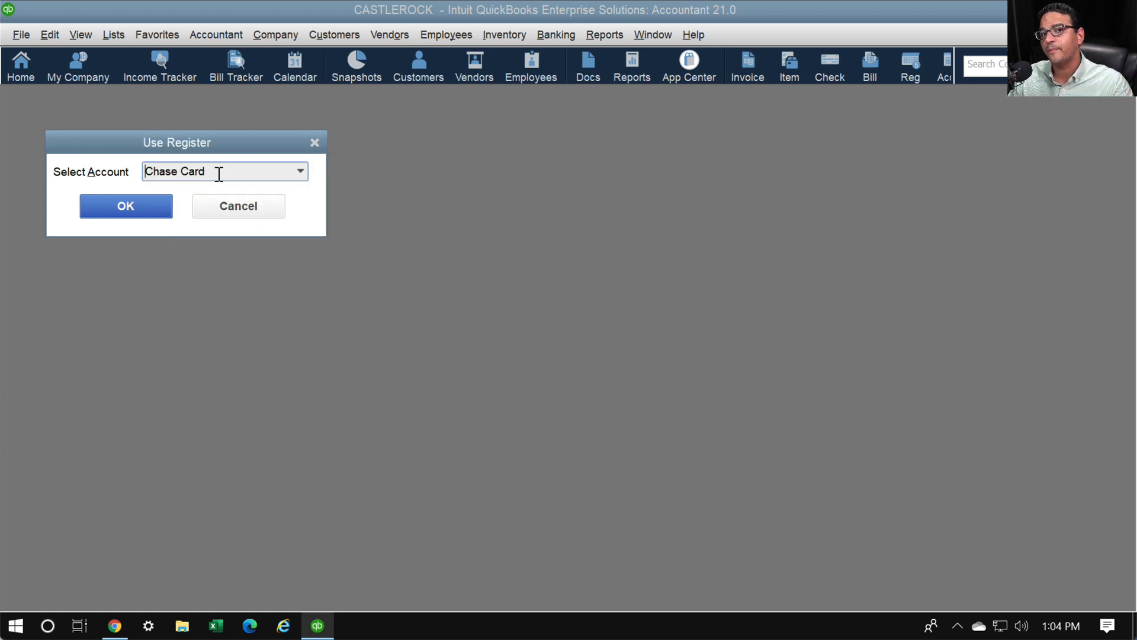
left_click_drag(218, 175, 89, 173)
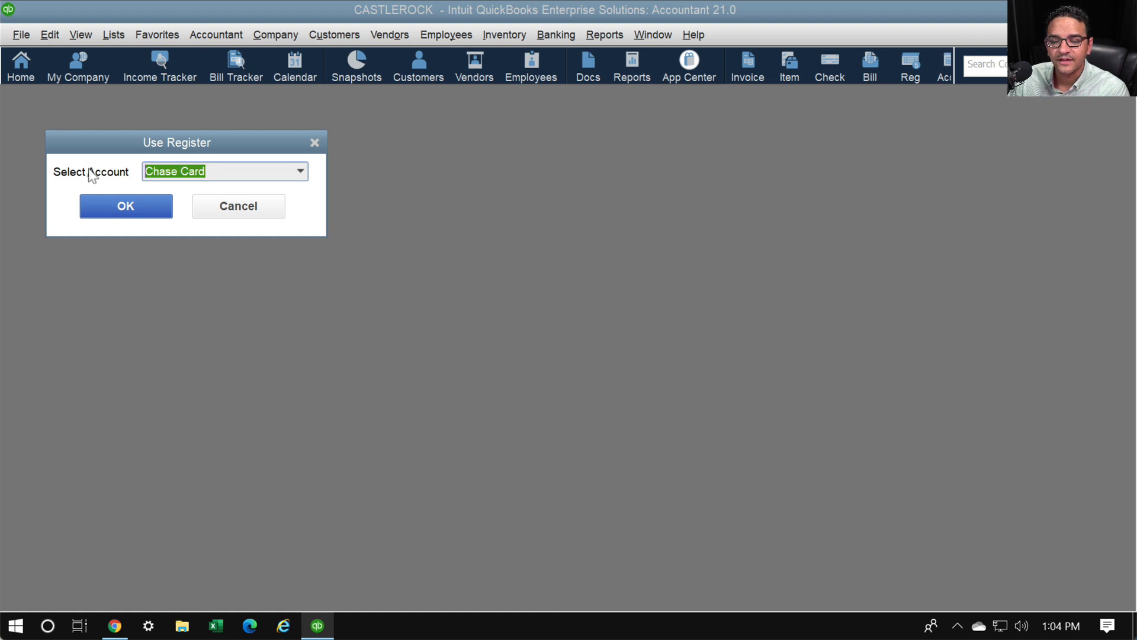
left_click(140, 202)
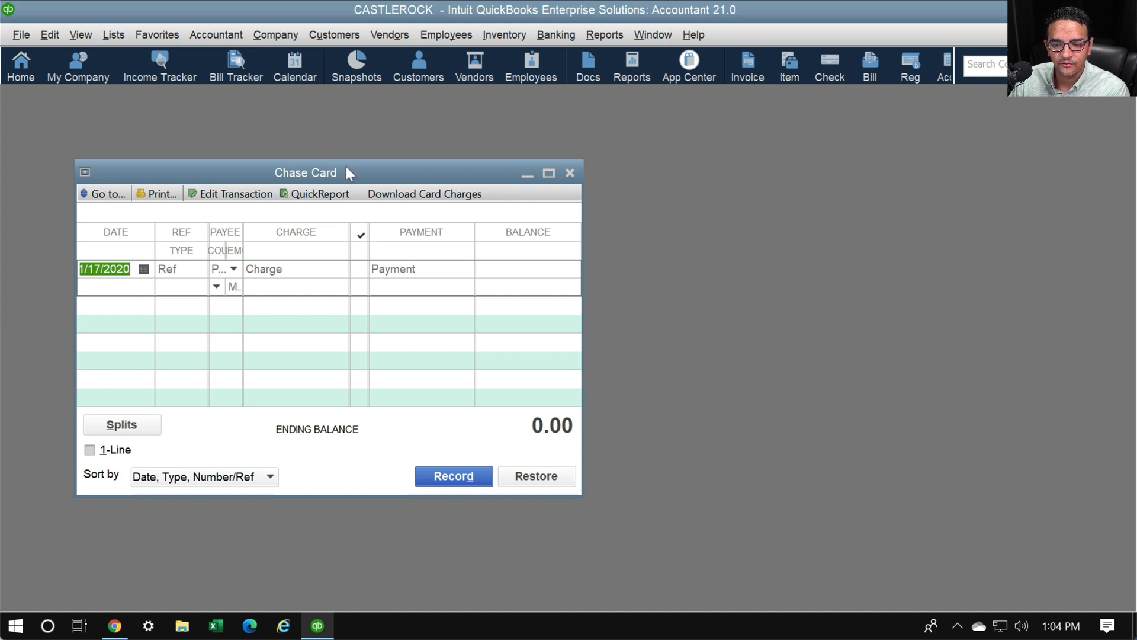
Enlarge the Chase Card register and open a Profit & Loss Standard report beside it
left_click_drag(348, 172, 273, 97)
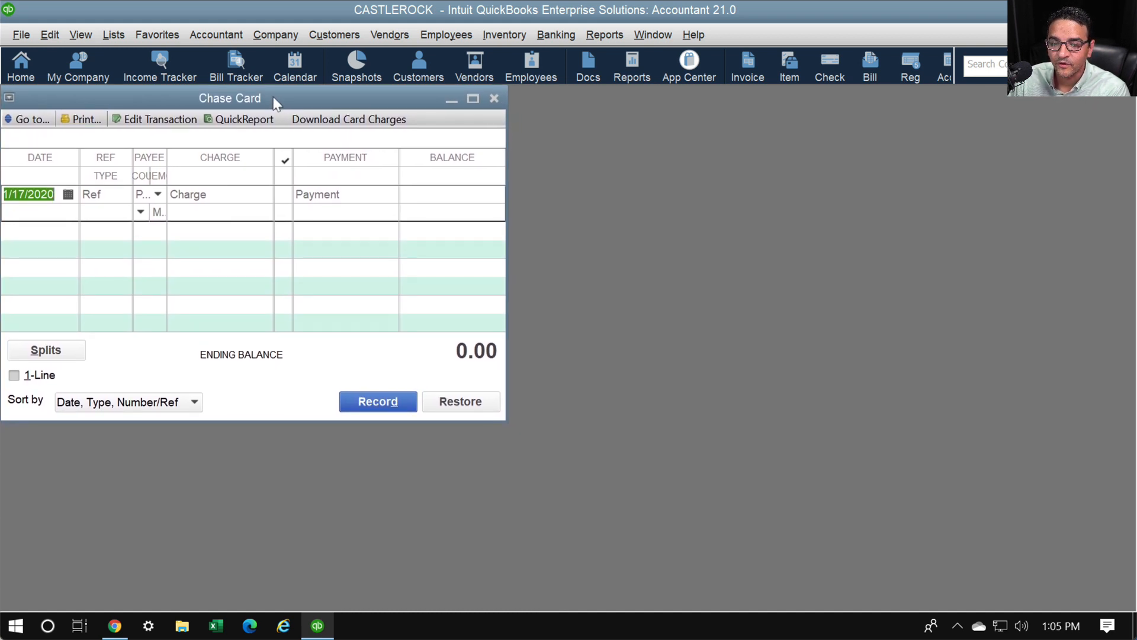
left_click_drag(492, 414, 775, 600)
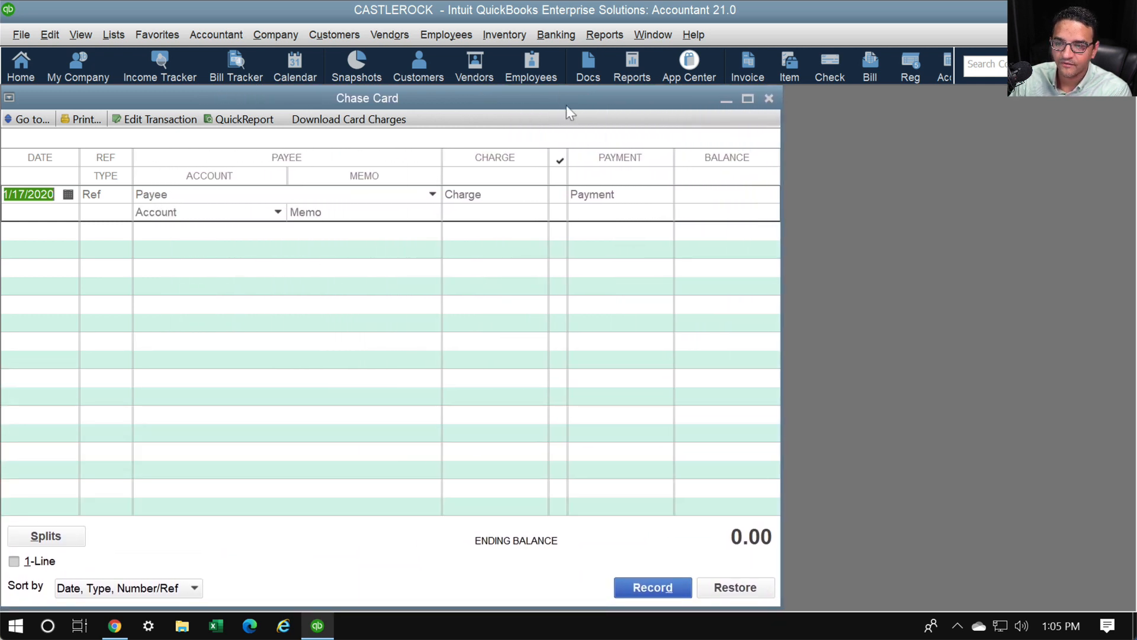
left_click(614, 34)
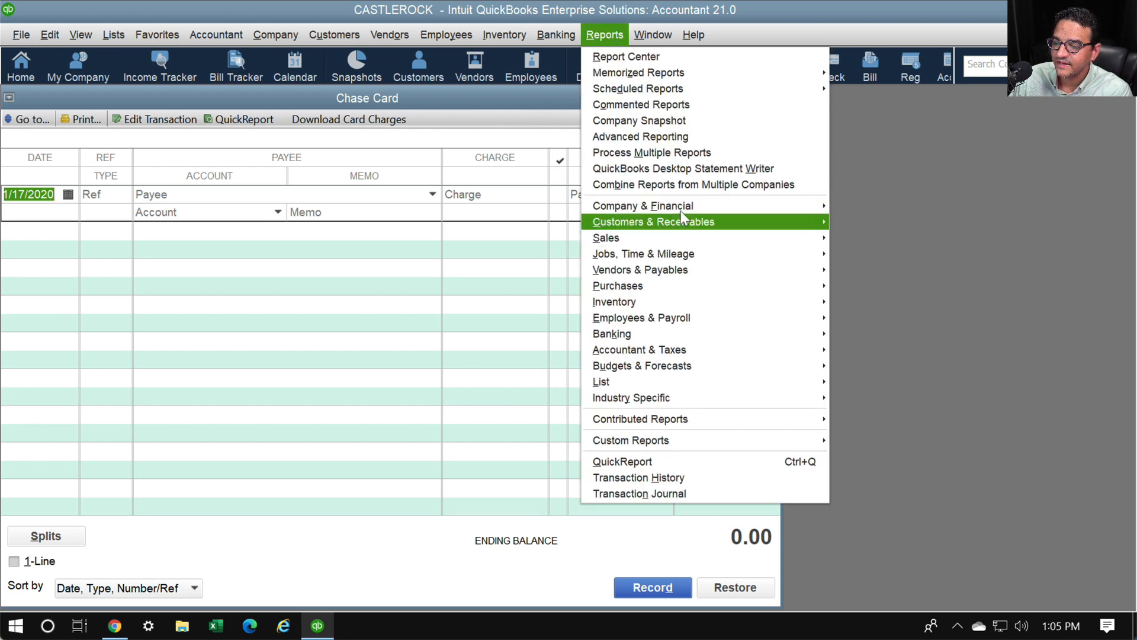
mouse_move(680, 206)
left_click(900, 208)
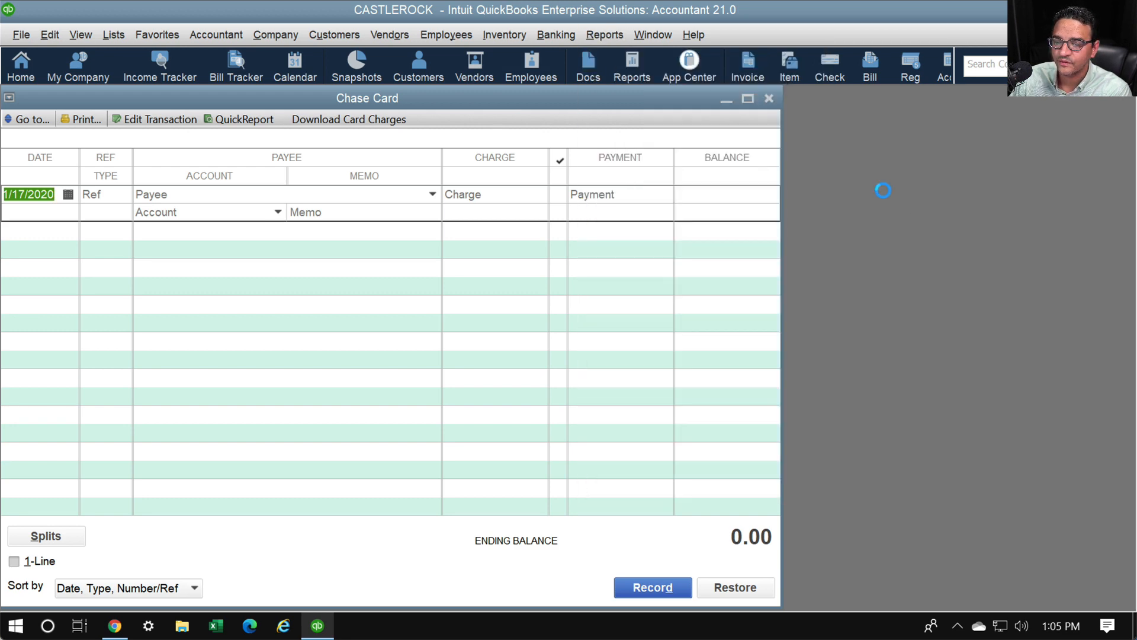
left_click_drag(83, 89, 801, 108)
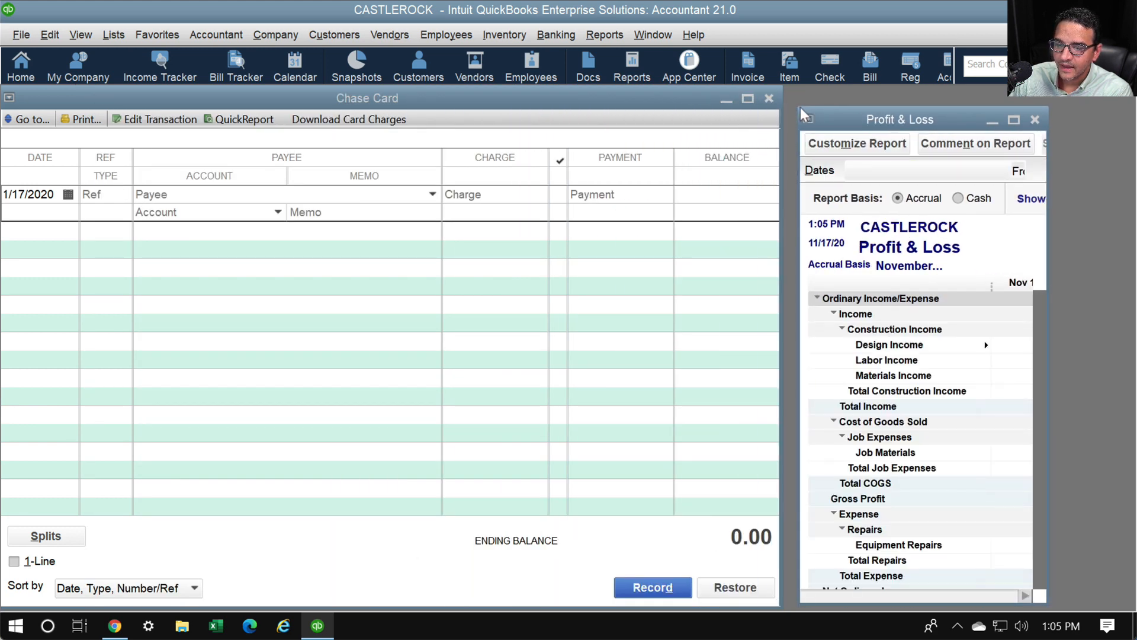
left_click_drag(955, 120, 939, 105)
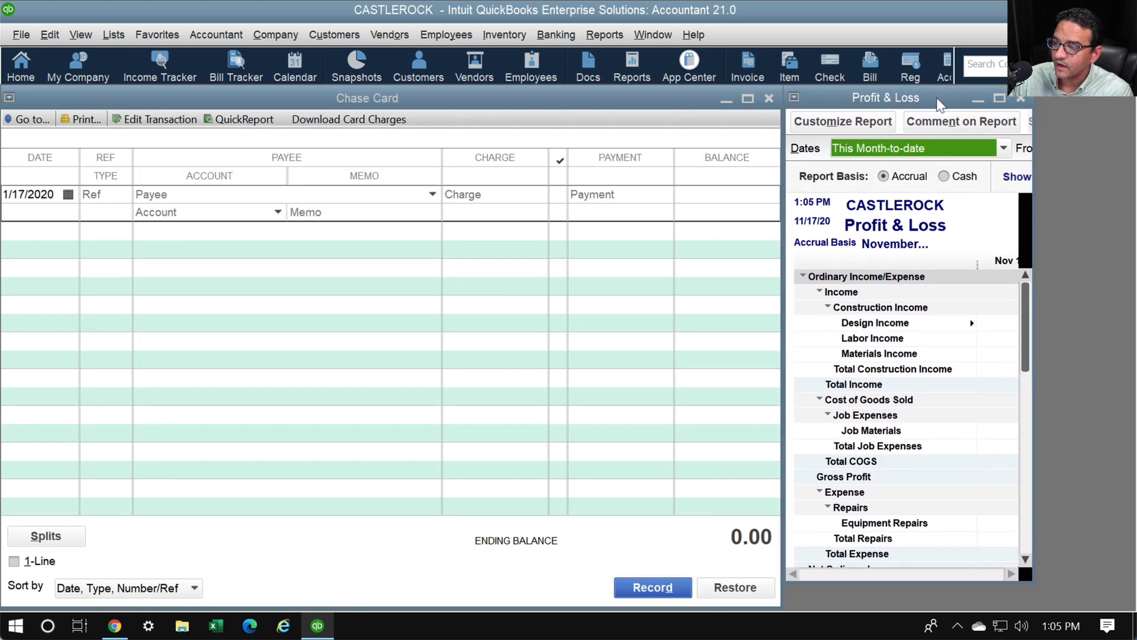
left_click_drag(1088, 600, 1132, 607)
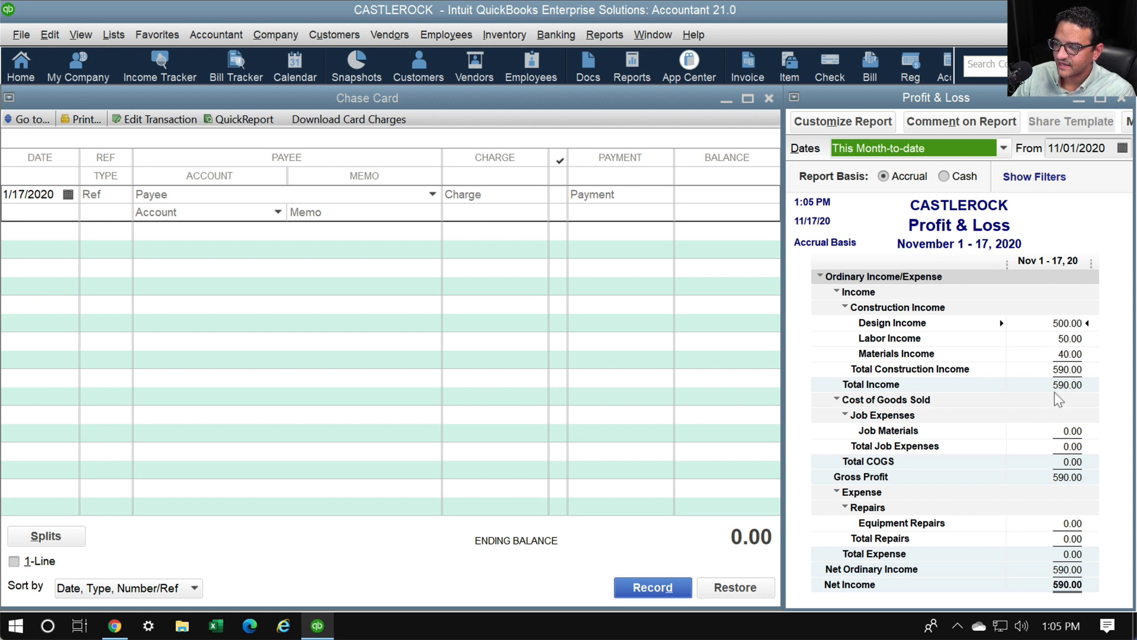
Change the report's row label font and collapse its rows to show 590.00 net income
left_click(1103, 393)
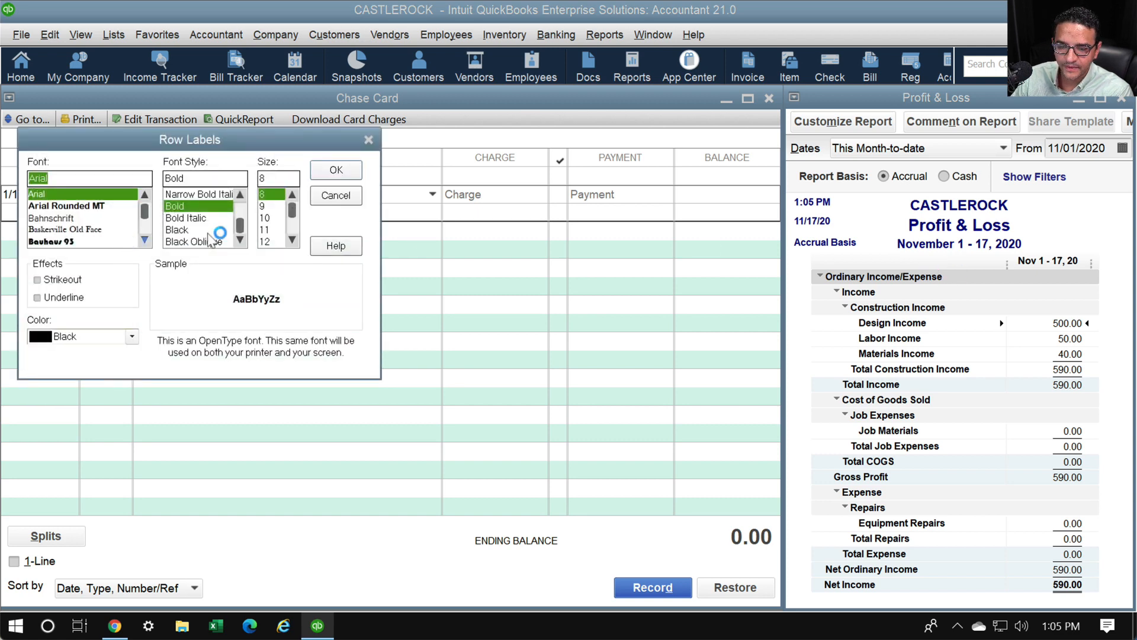
left_click(266, 229)
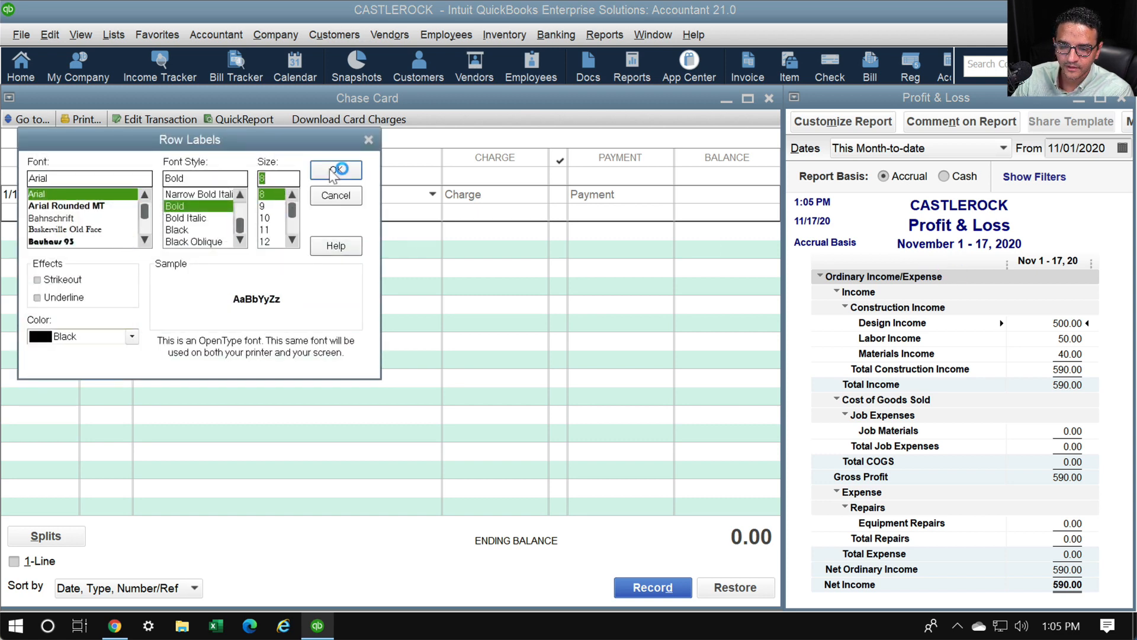
left_click(335, 170)
key("Return")
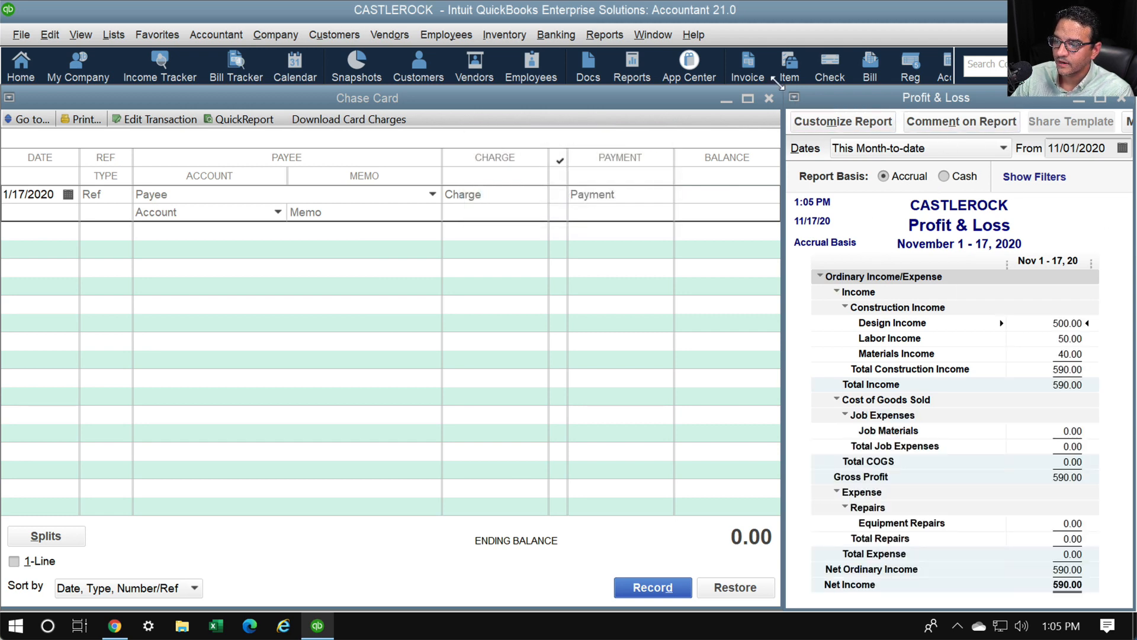
left_click_drag(784, 87, 372, 82)
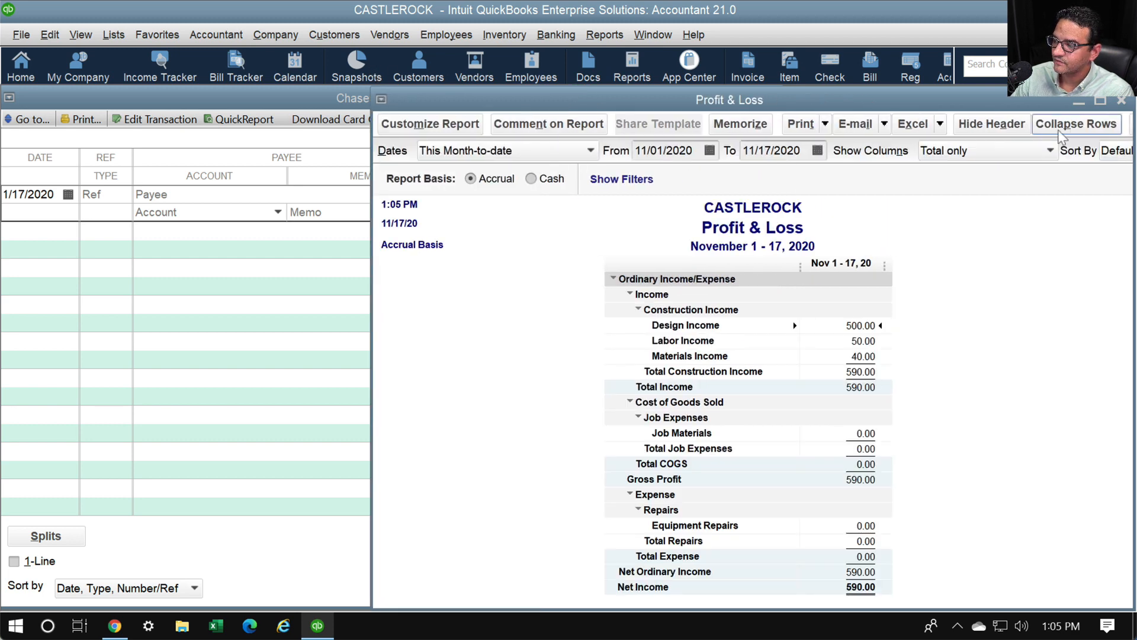
left_click(1077, 123)
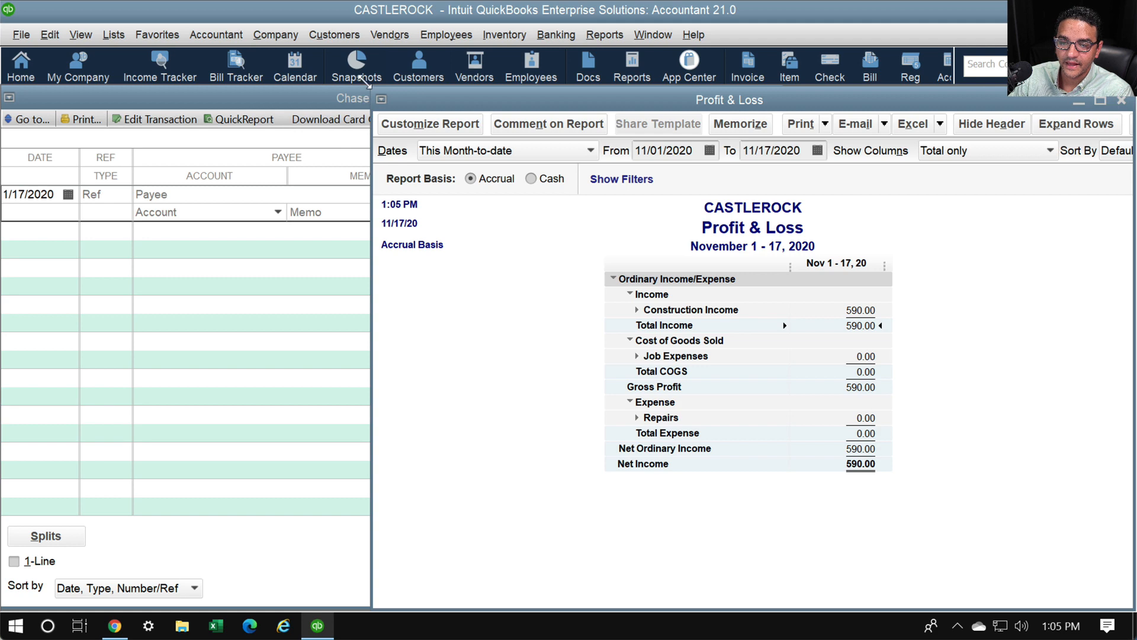
left_click_drag(372, 93, 781, 82)
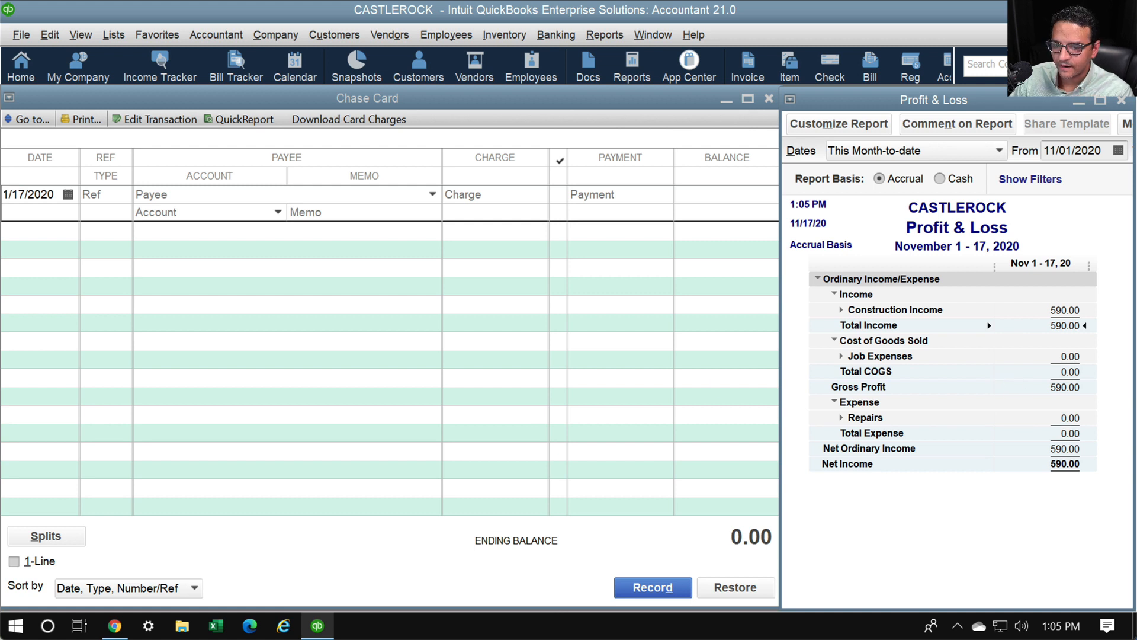
left_click(490, 101)
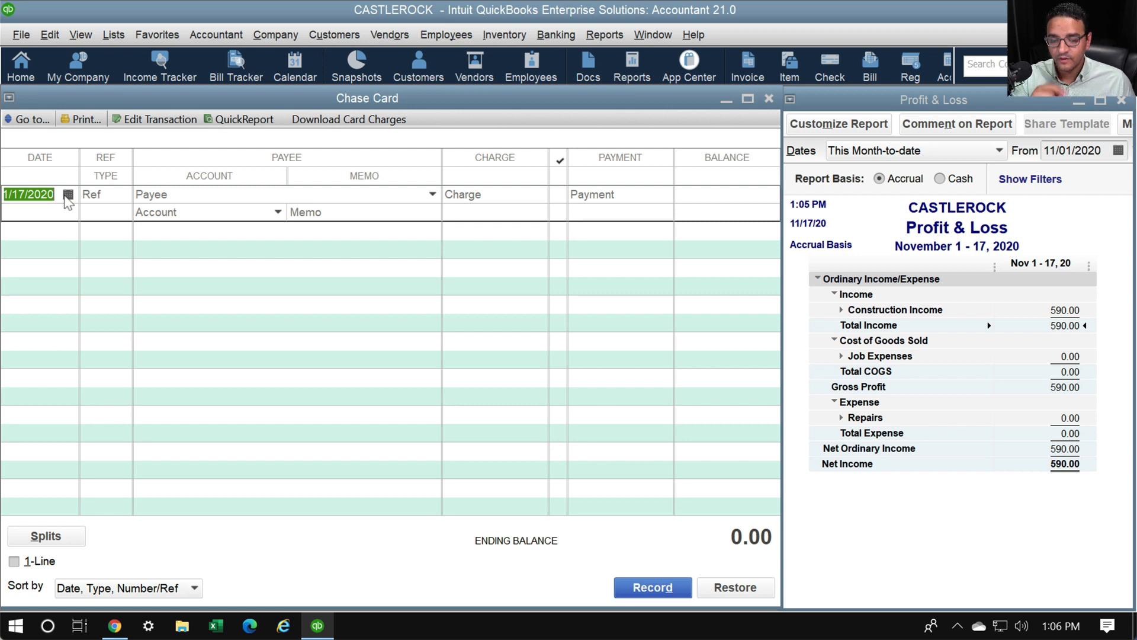
Start a new Chase Card charge dated 11/01/2020 with payee Taco bell
type("1101")
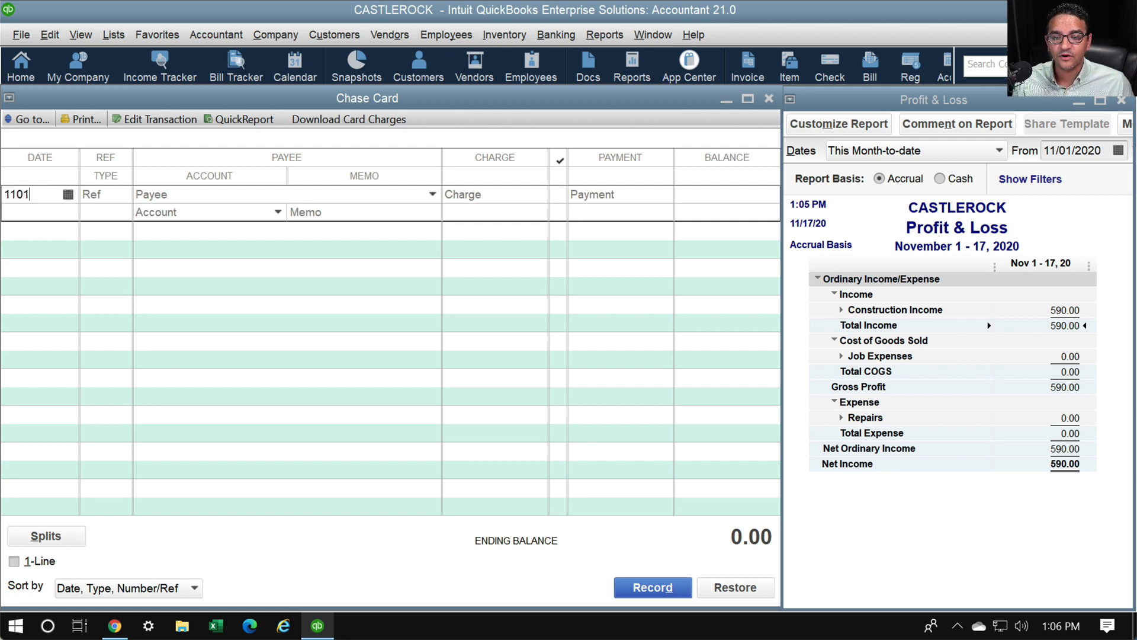
key("Tab")
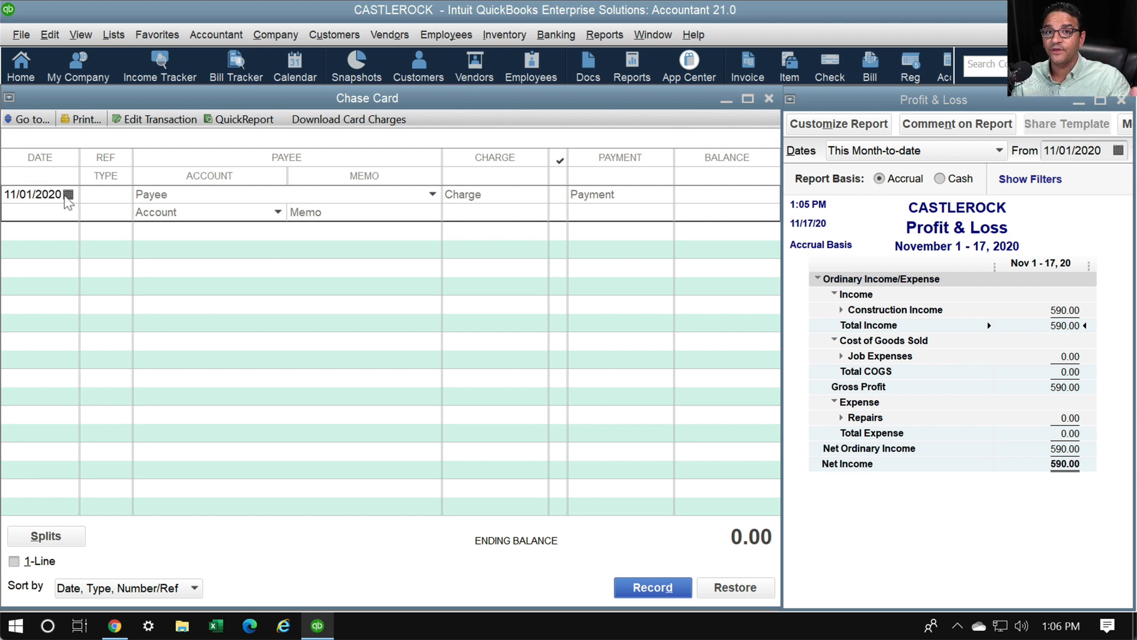
left_click(66, 197)
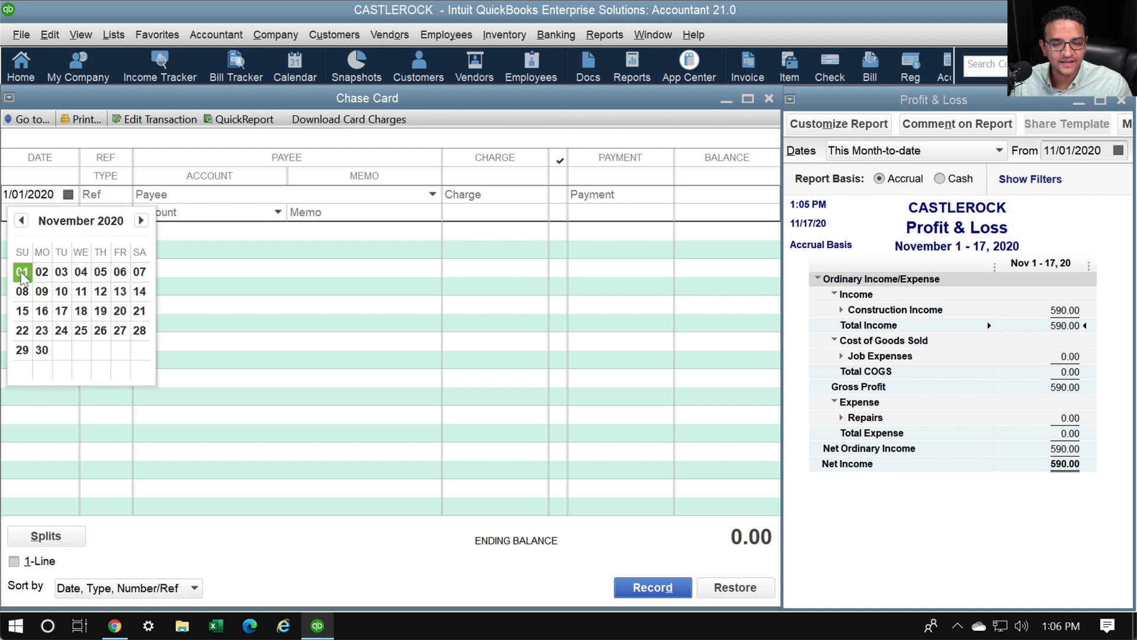
left_click(71, 194)
left_click(53, 195)
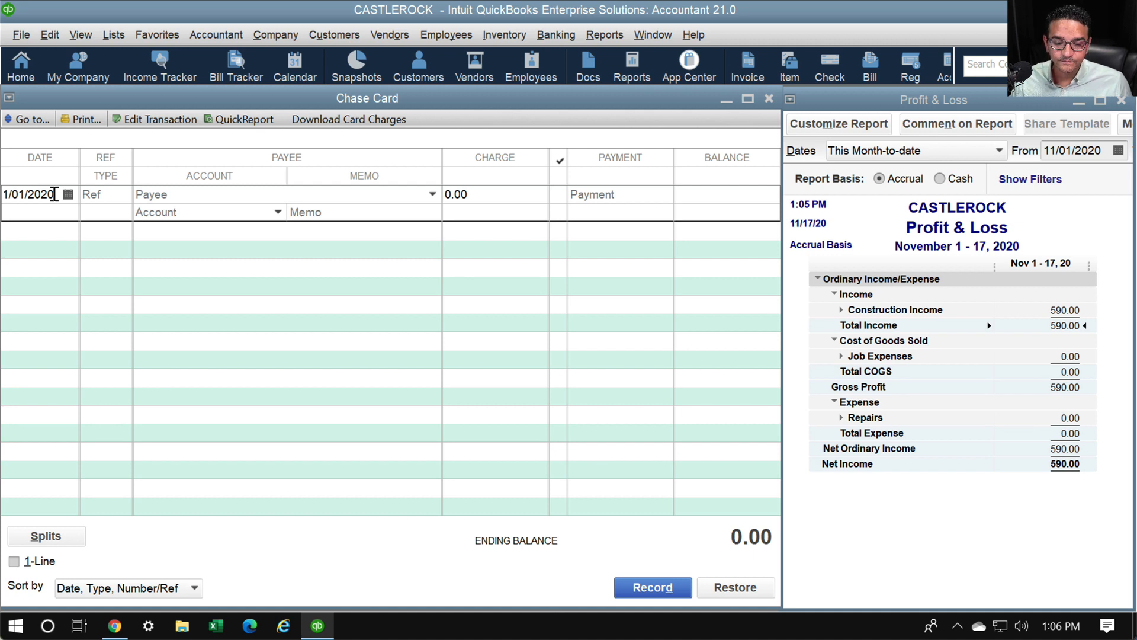
left_click_drag(54, 194, 4, 194)
type("1101")
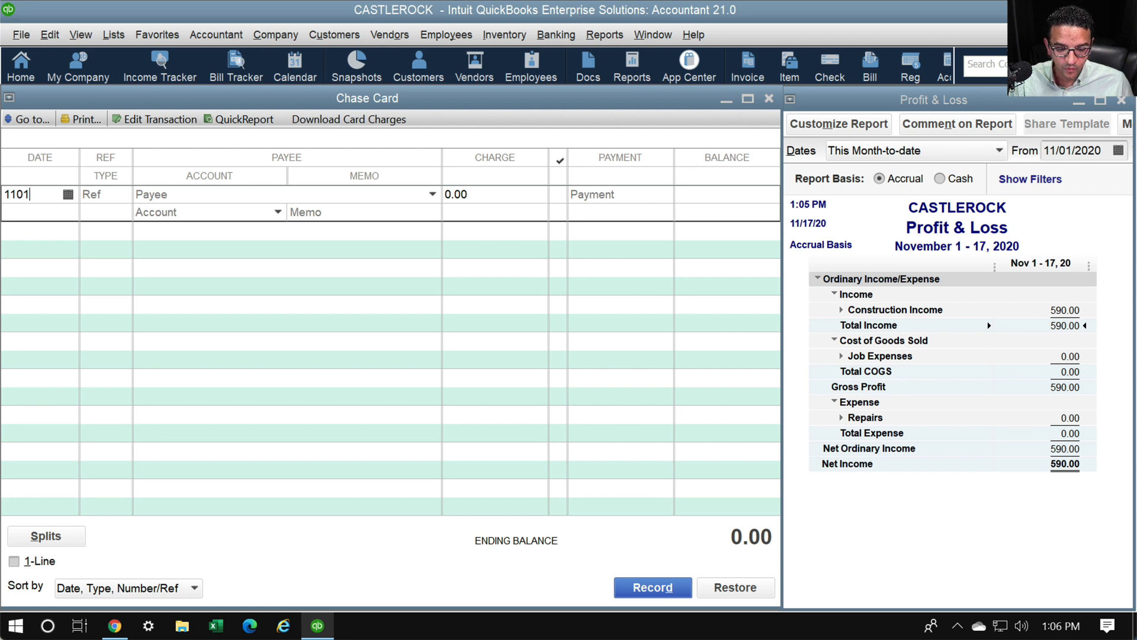
key("Tab")
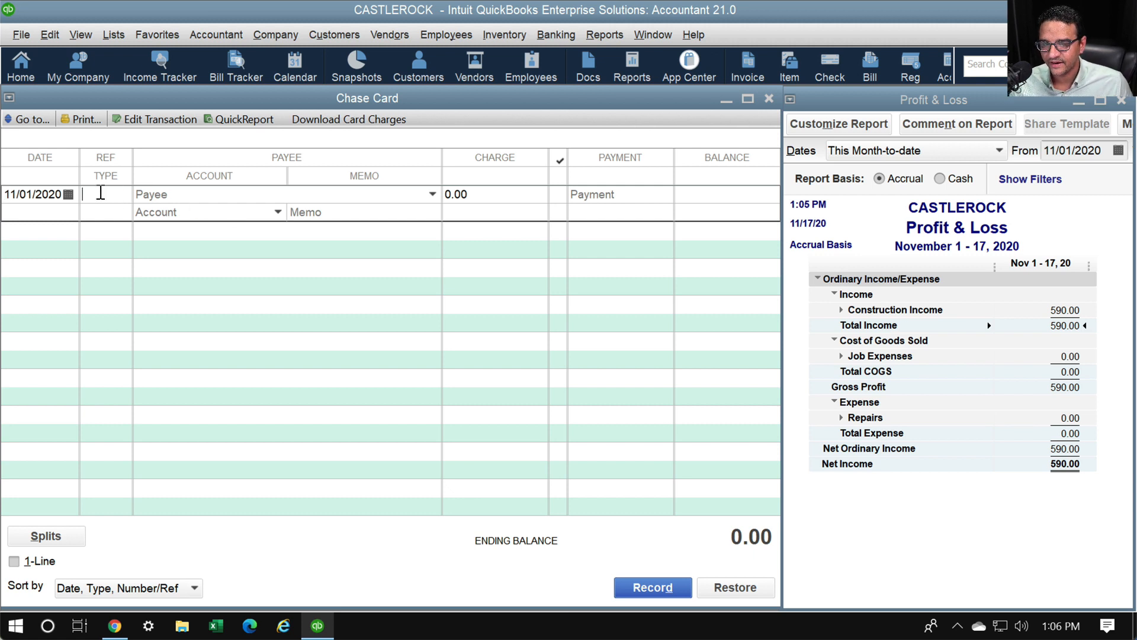
key("Tab")
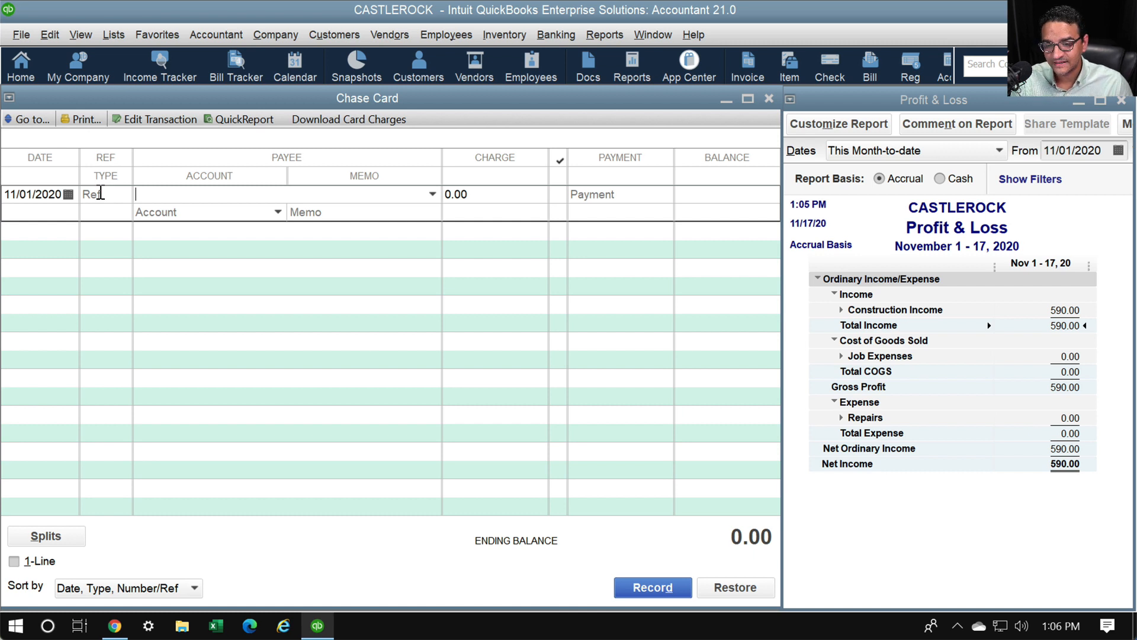
type("Ta")
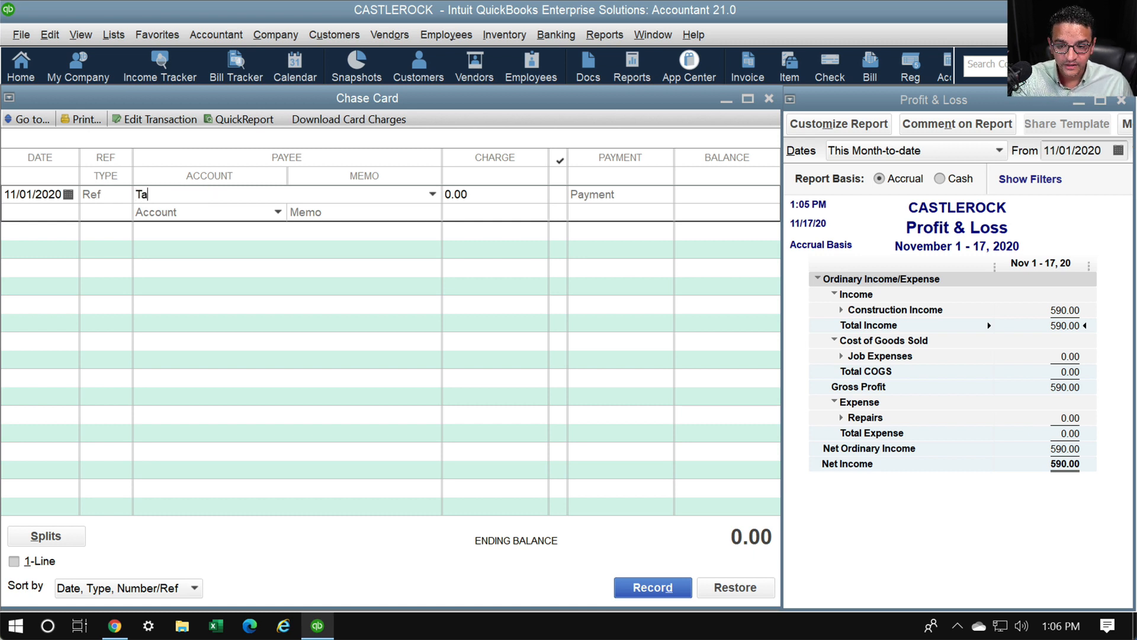
type("co bell")
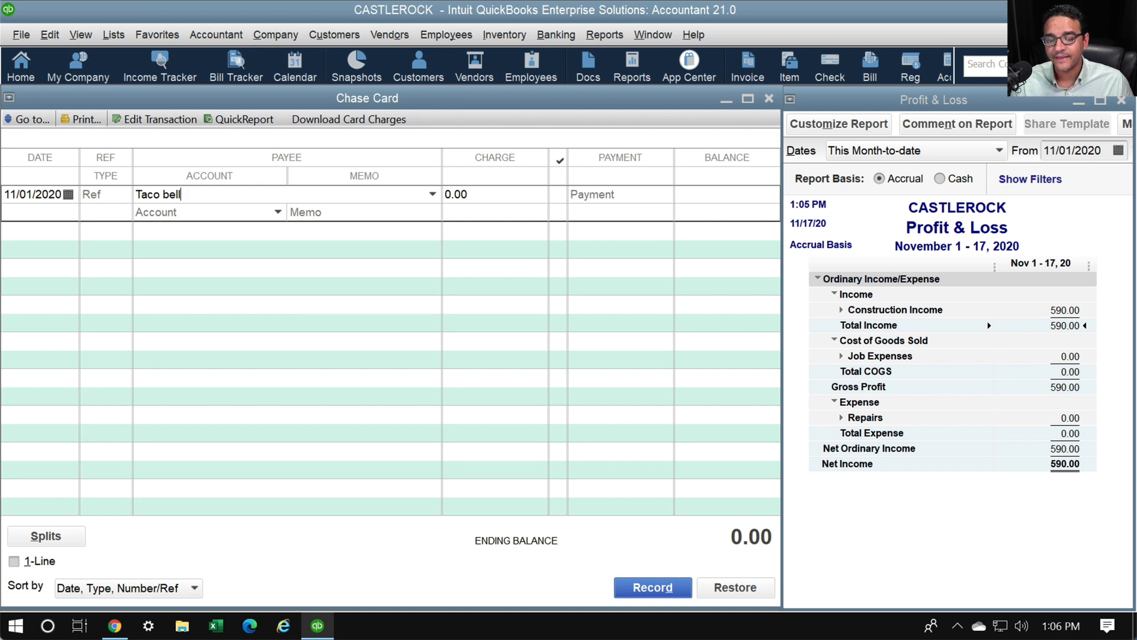
left_click(102, 198)
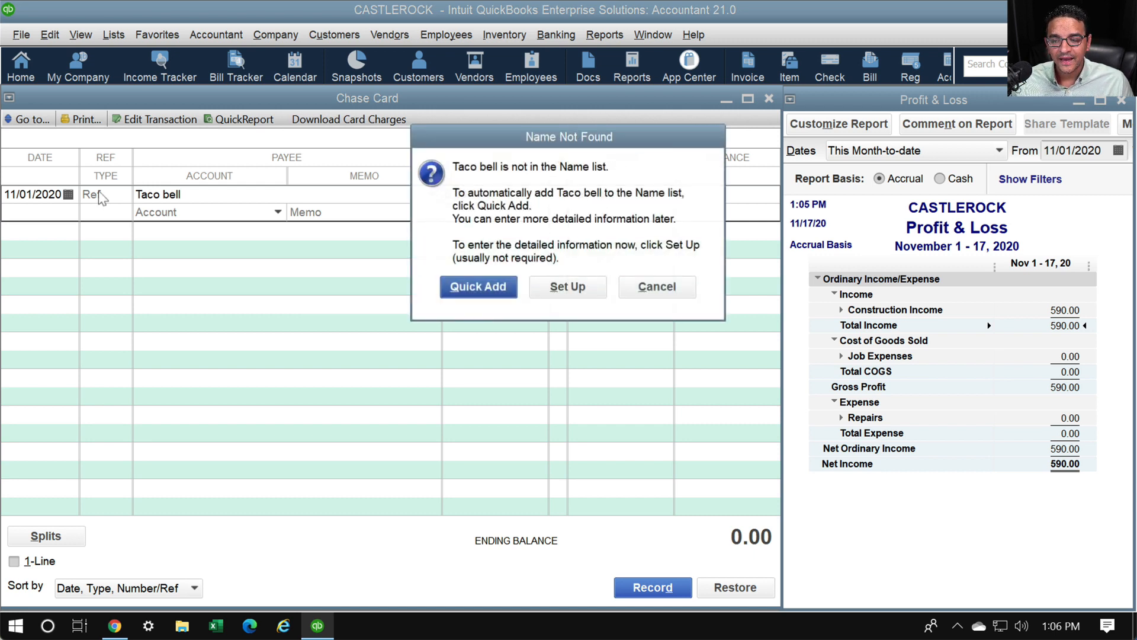
Quick-add Taco bell to the name list as a vendor
key("Return")
key("Return")
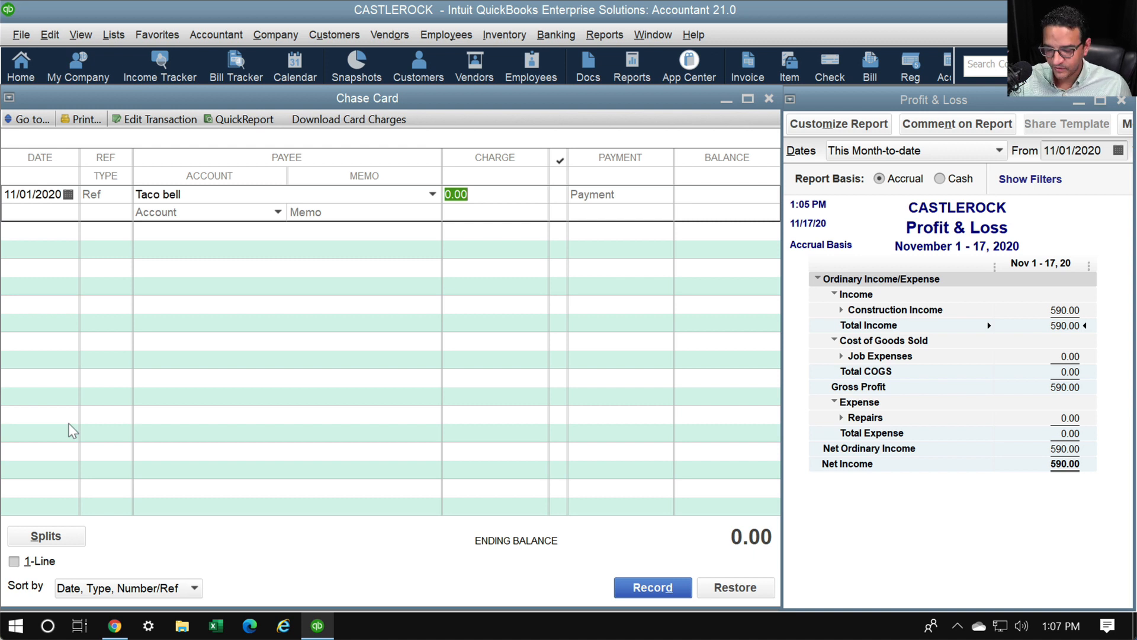
Record the Taco bell charge of 18.57 to the MEALS expense account
type("18.")
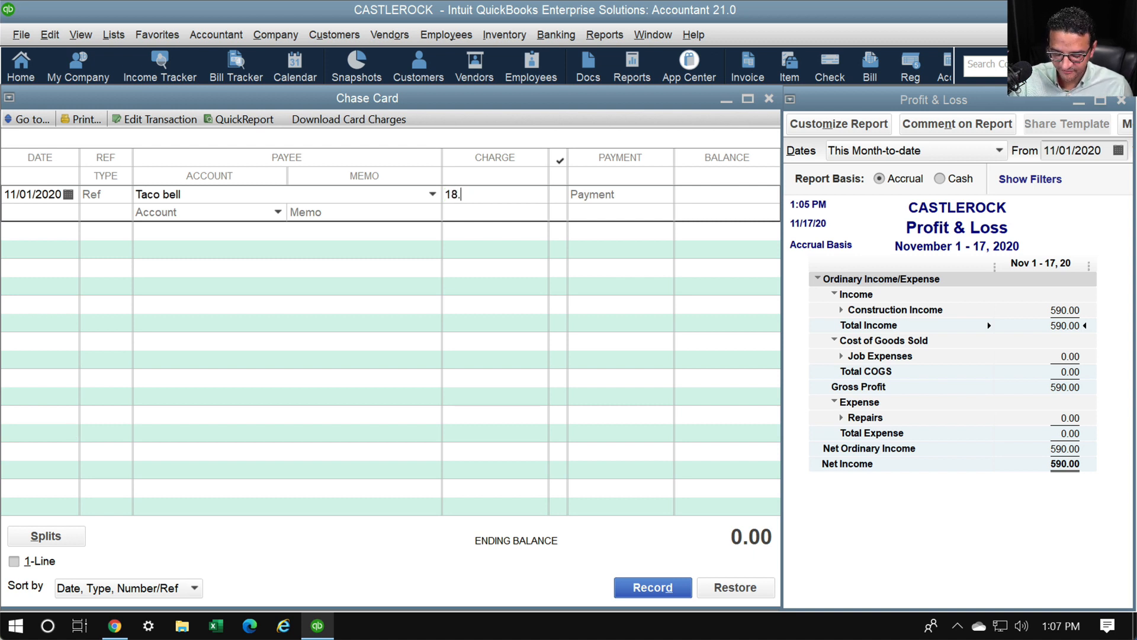
type("57")
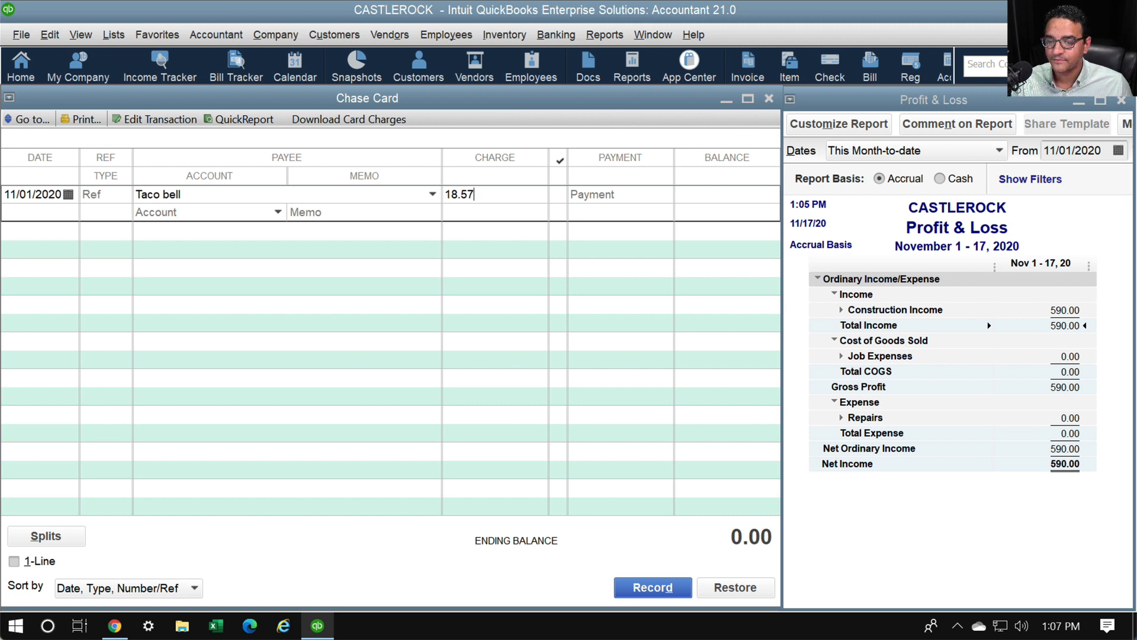
key("Tab")
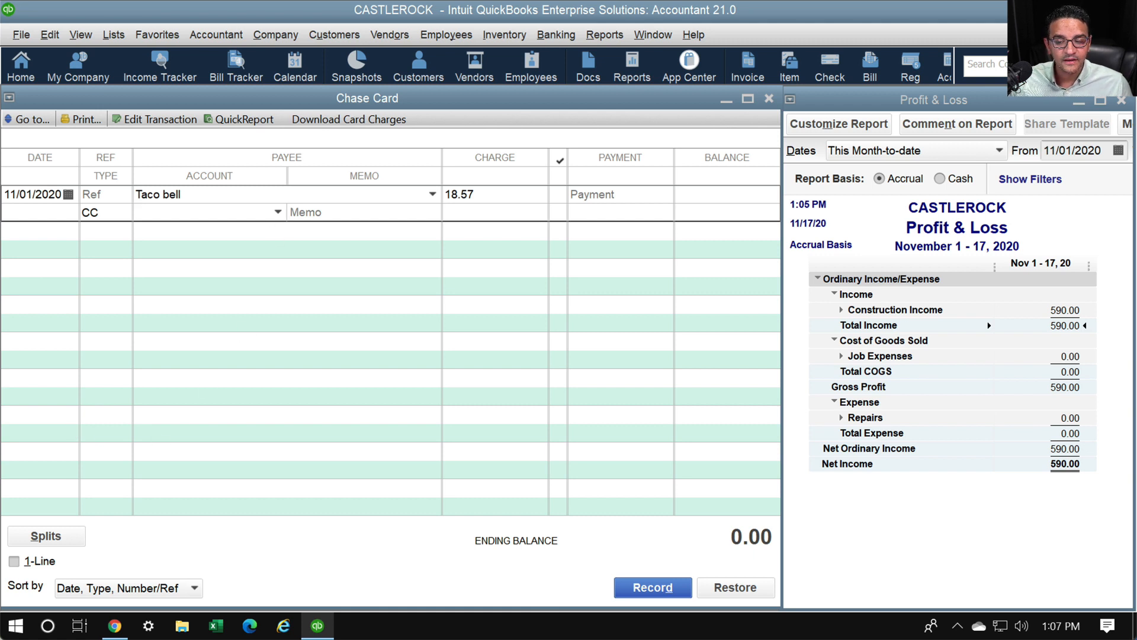
left_click(278, 211)
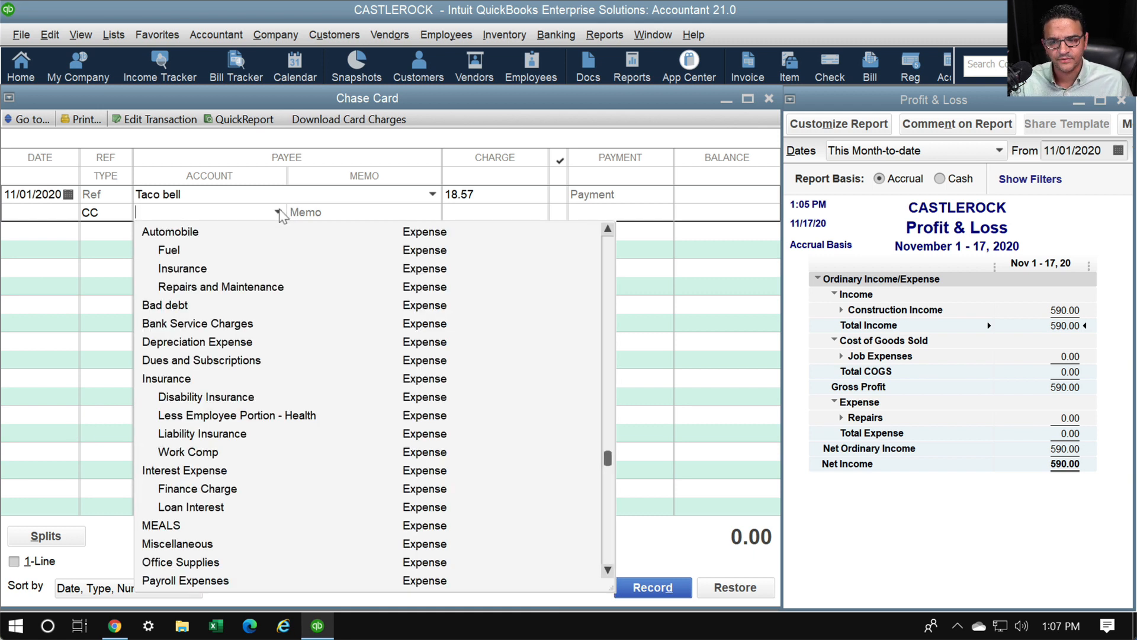
left_click(278, 210)
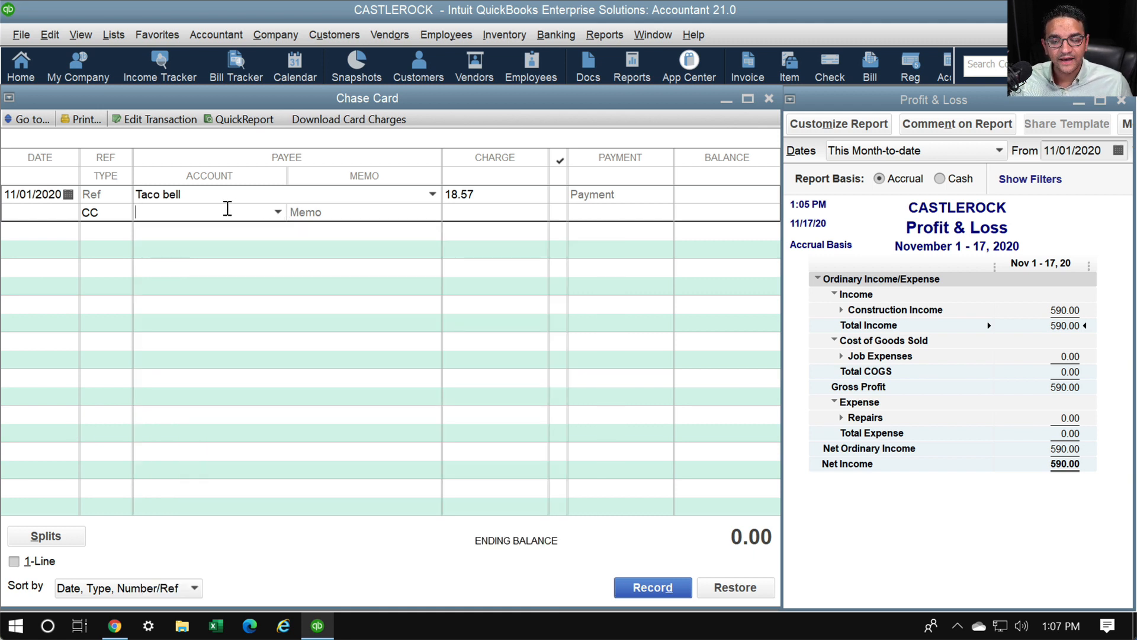
type("Meals")
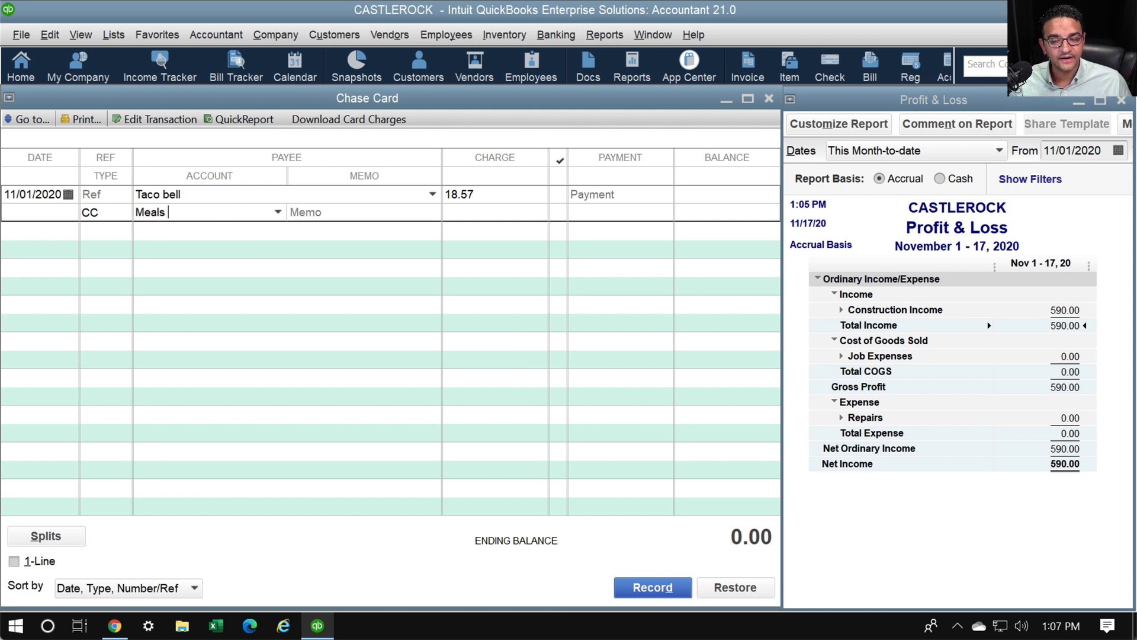
key("Tab")
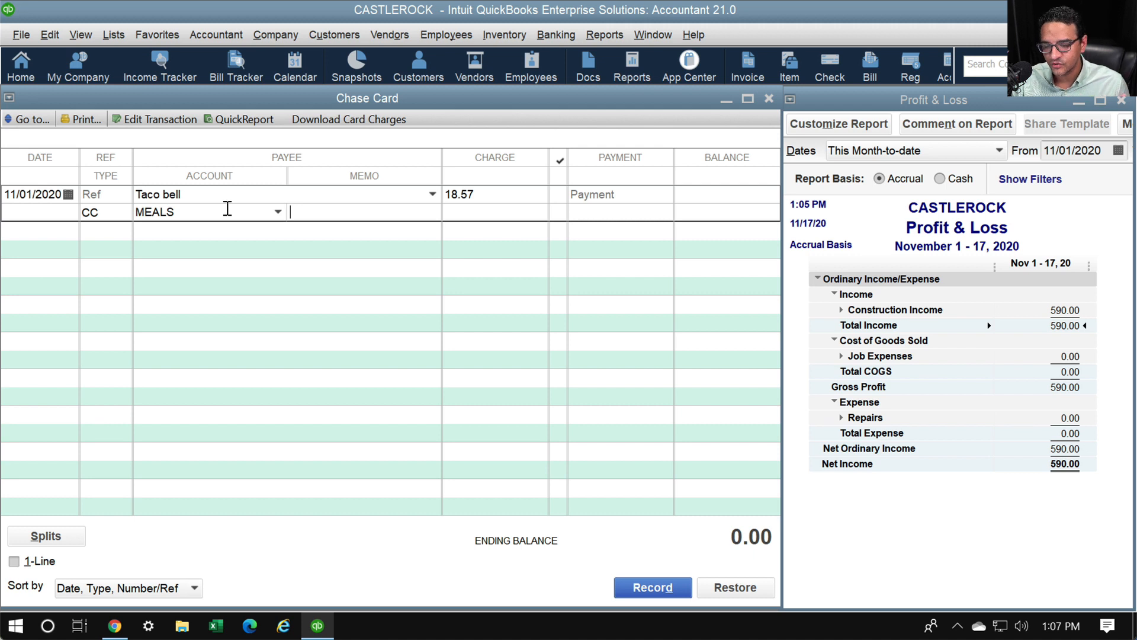
key("Return")
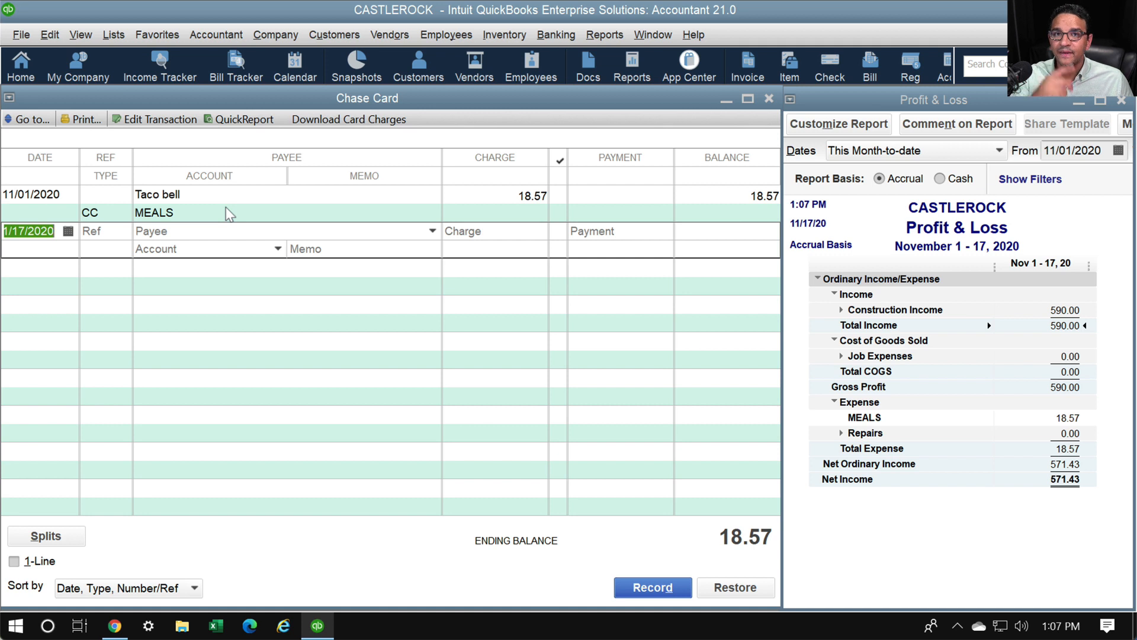
Record a 67.89 Office Depot charge dated 11/03/2020 to Office Supplies, quick-adding the vendor
type("1103")
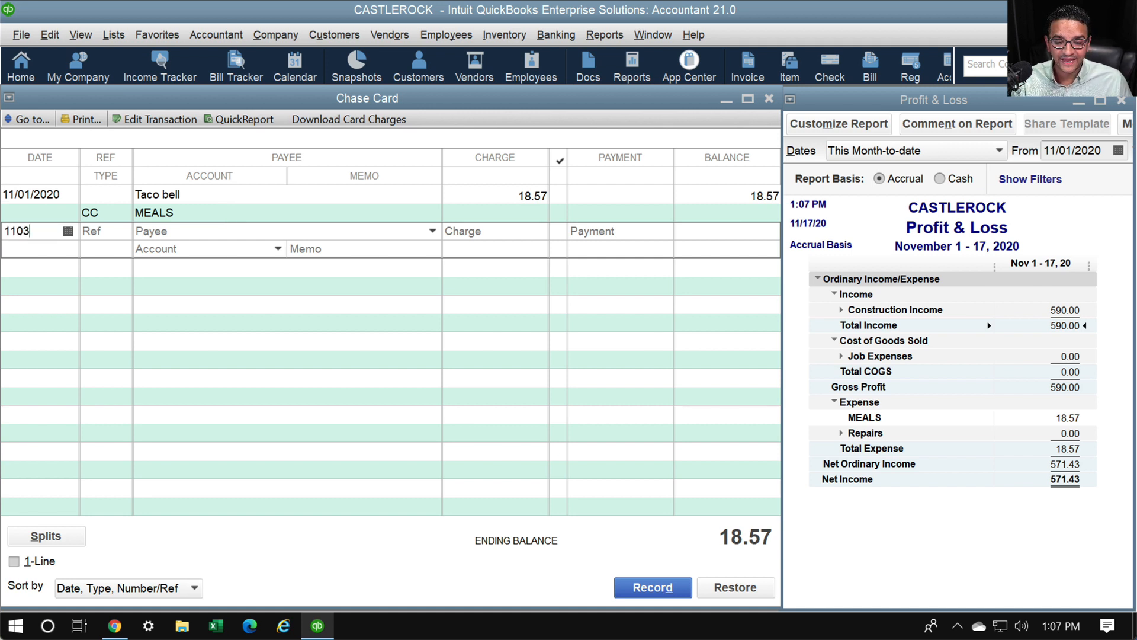
key("Tab")
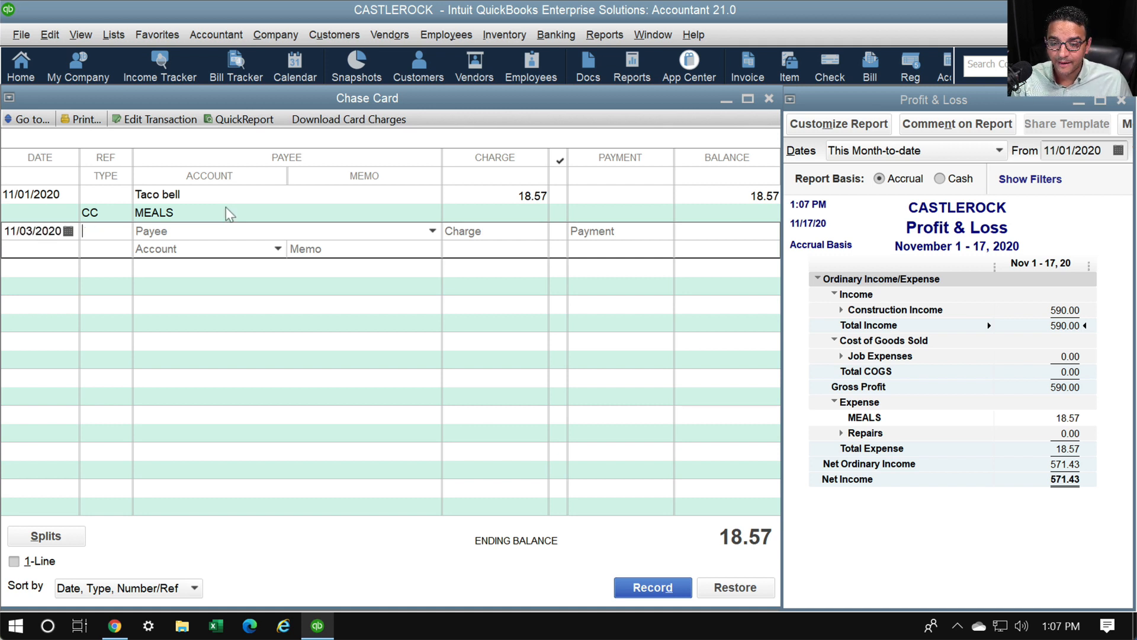
key("Tab")
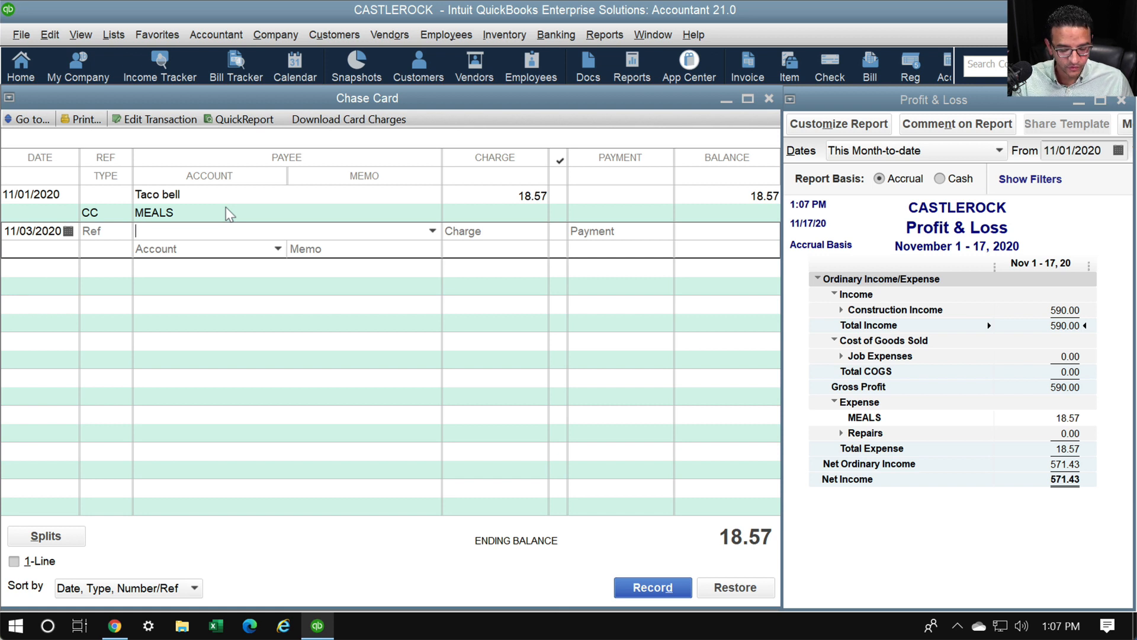
type("Office D")
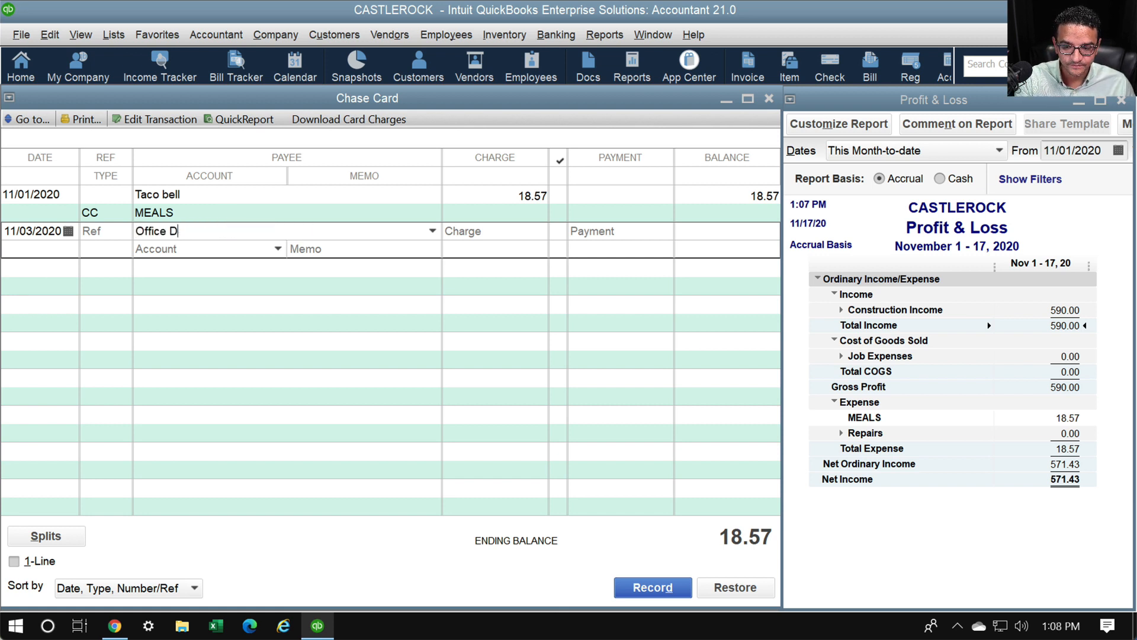
type("epot")
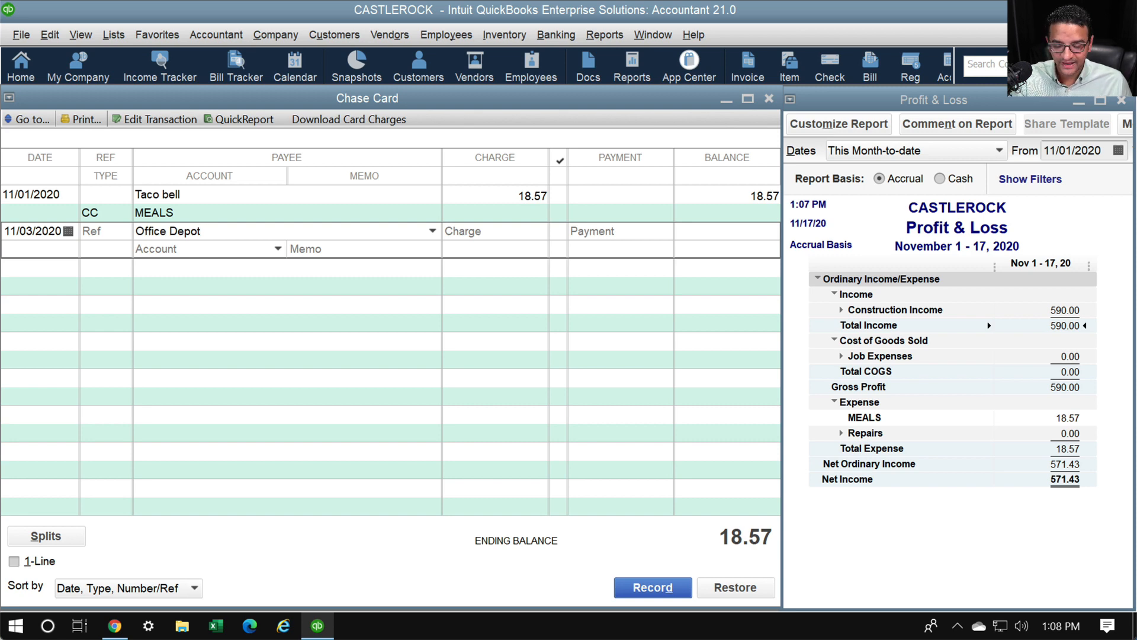
key("Tab")
key("Return")
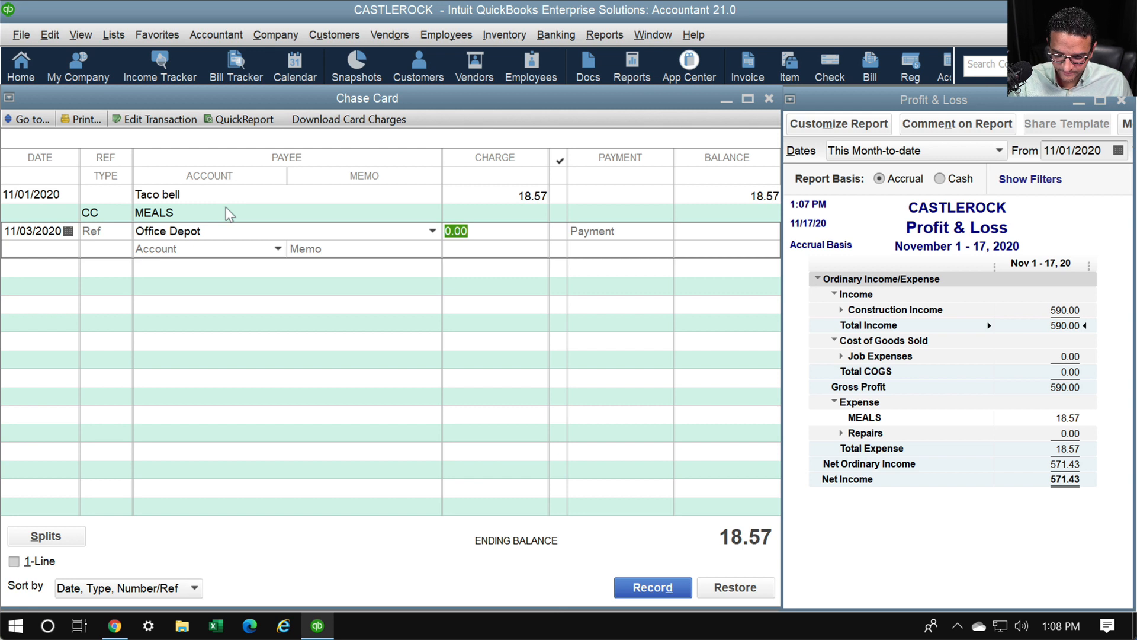
type("67.89")
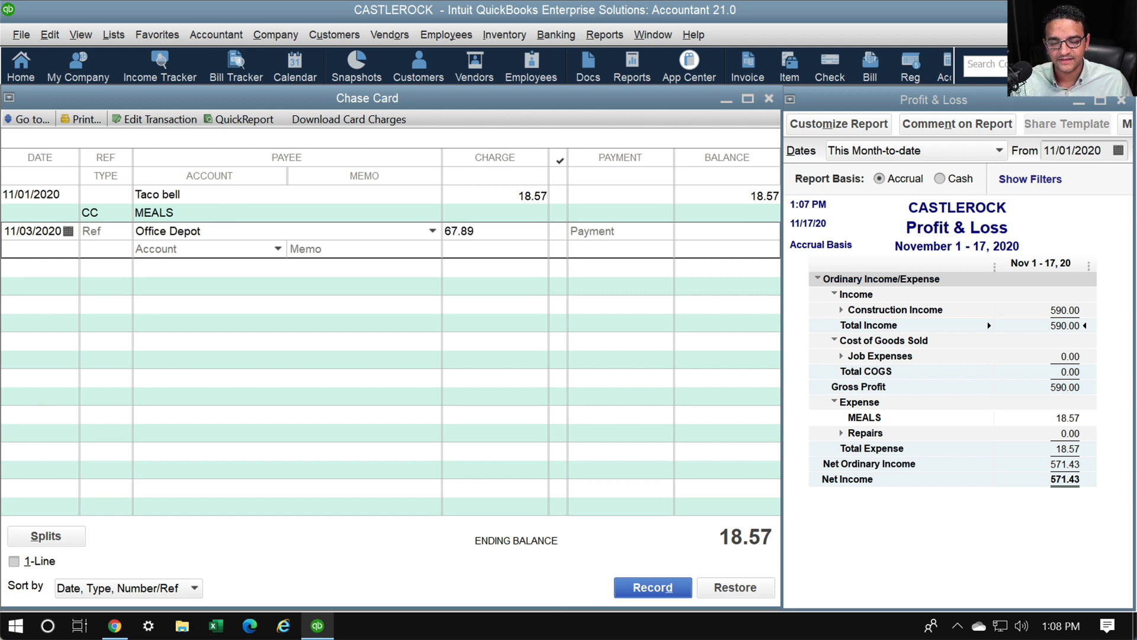
key("Tab")
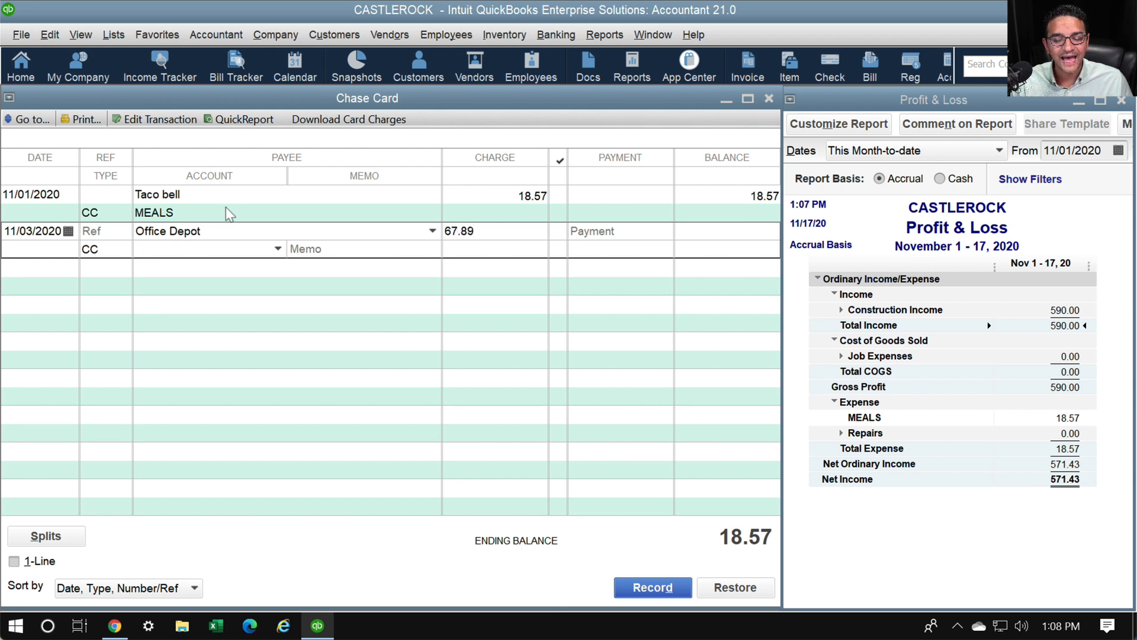
type("Office Supplies")
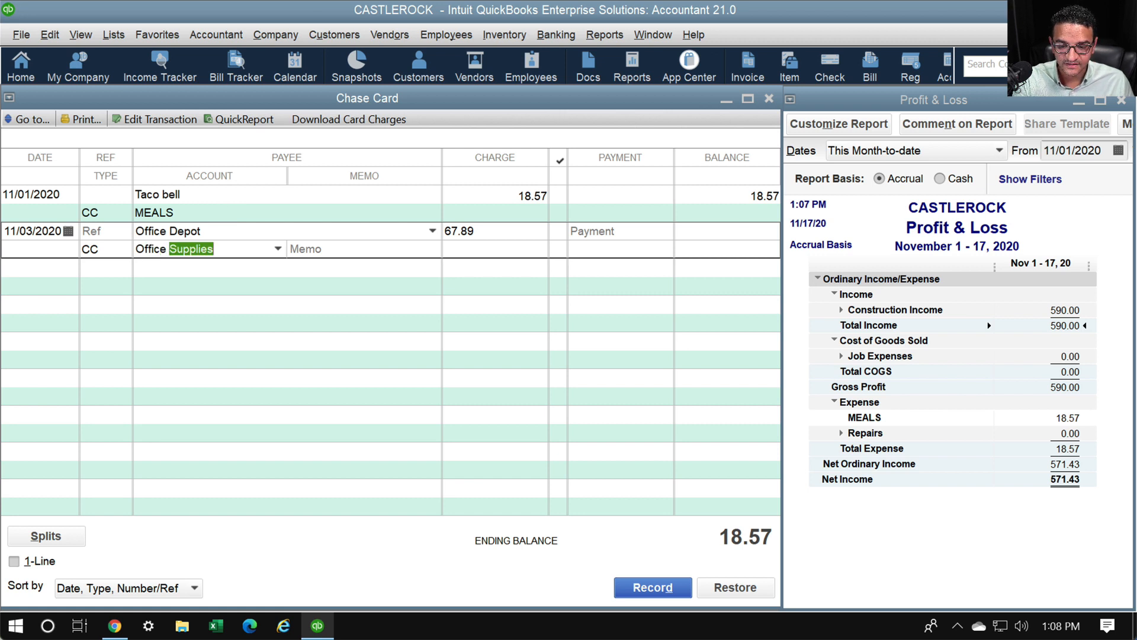
key("Tab")
key("Return")
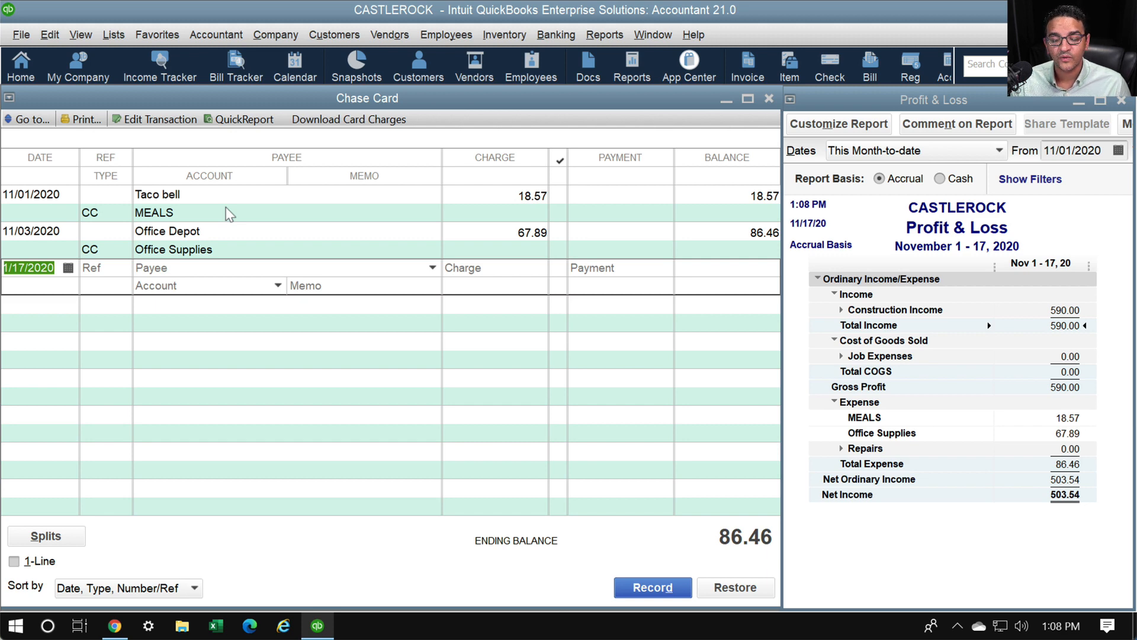
Turn on Use account numbers in the Accounting company preferences
left_click(50, 34)
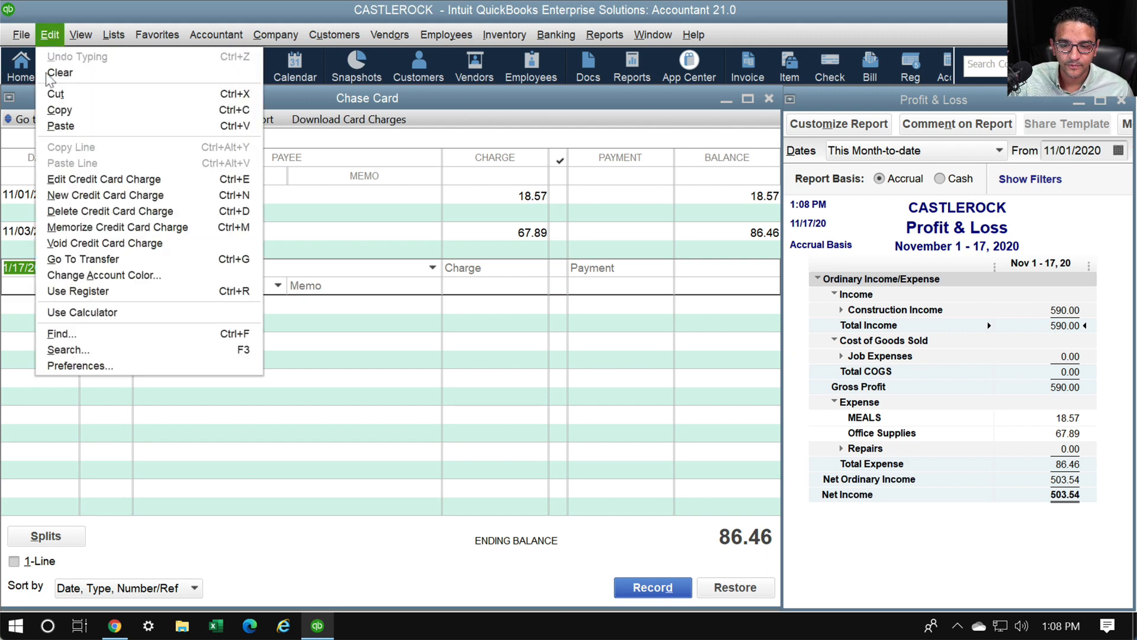
left_click(104, 366)
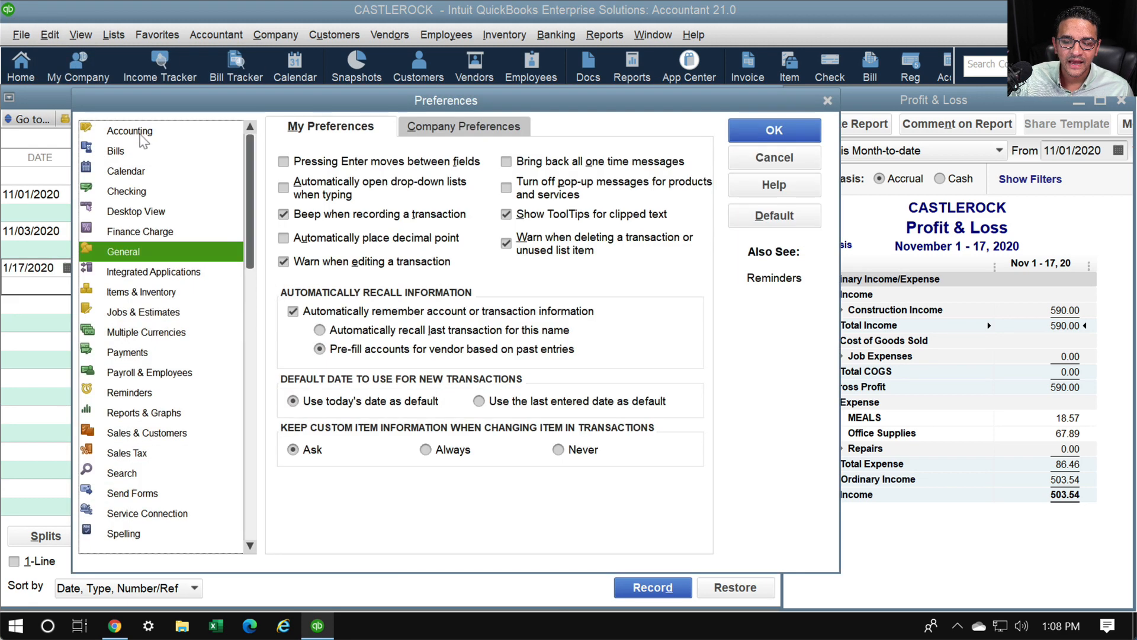
left_click(142, 140)
left_click(445, 126)
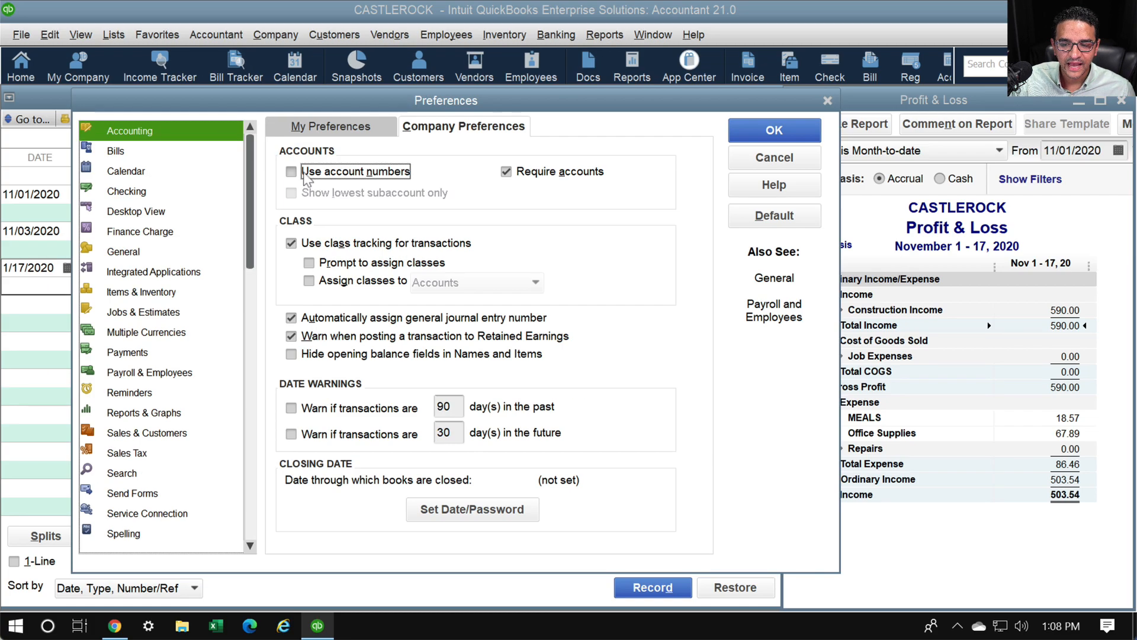
left_click(315, 180)
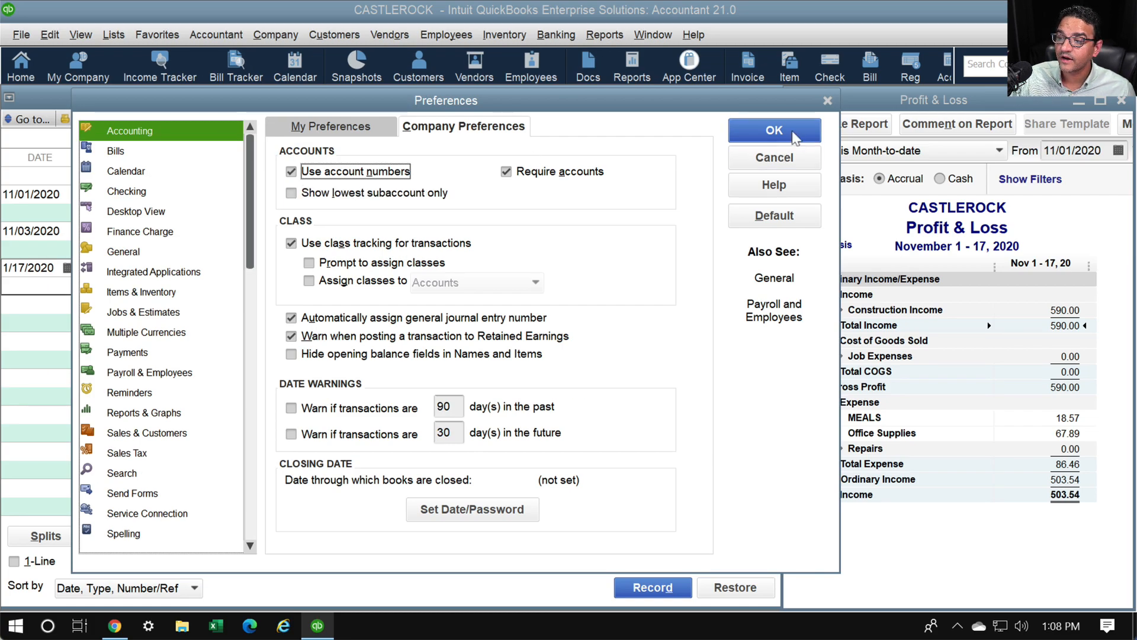
left_click(774, 130)
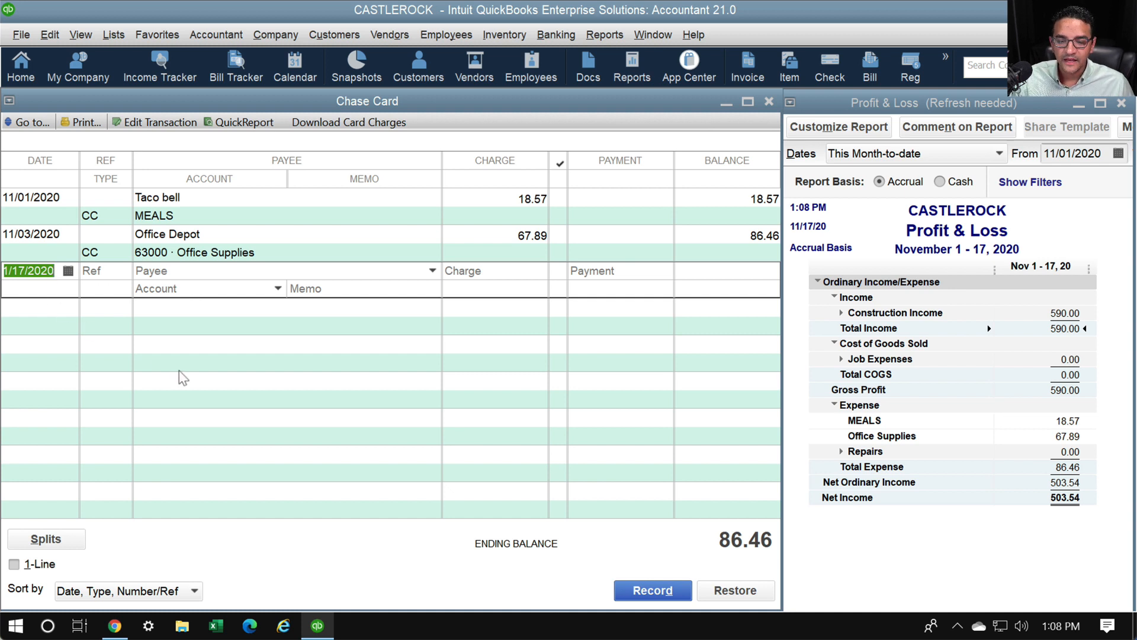
Start an 11/05/2020 Chase Card charge for Best Buy, quick-adding it as a name
type("1106")
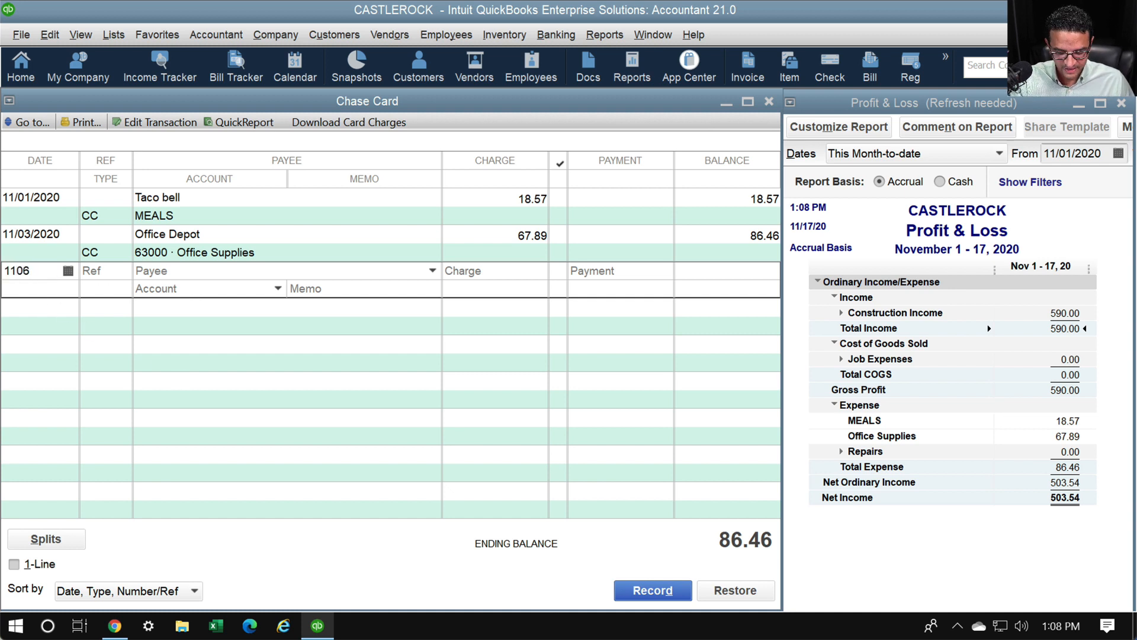
key("BackSpace")
type("5")
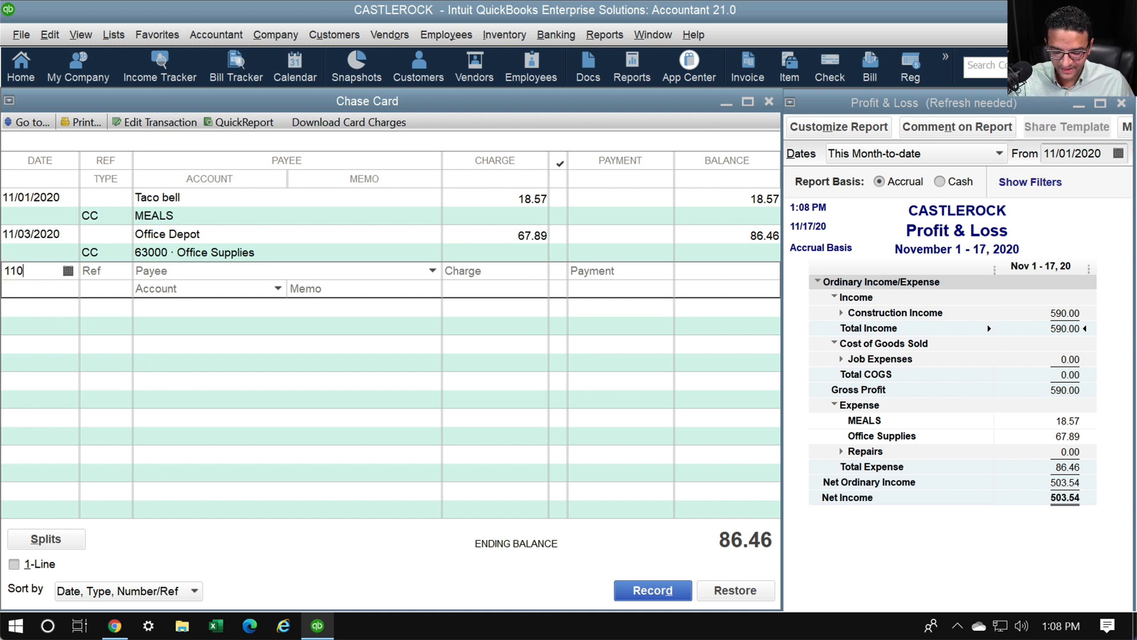
key("Tab")
key("Tab")
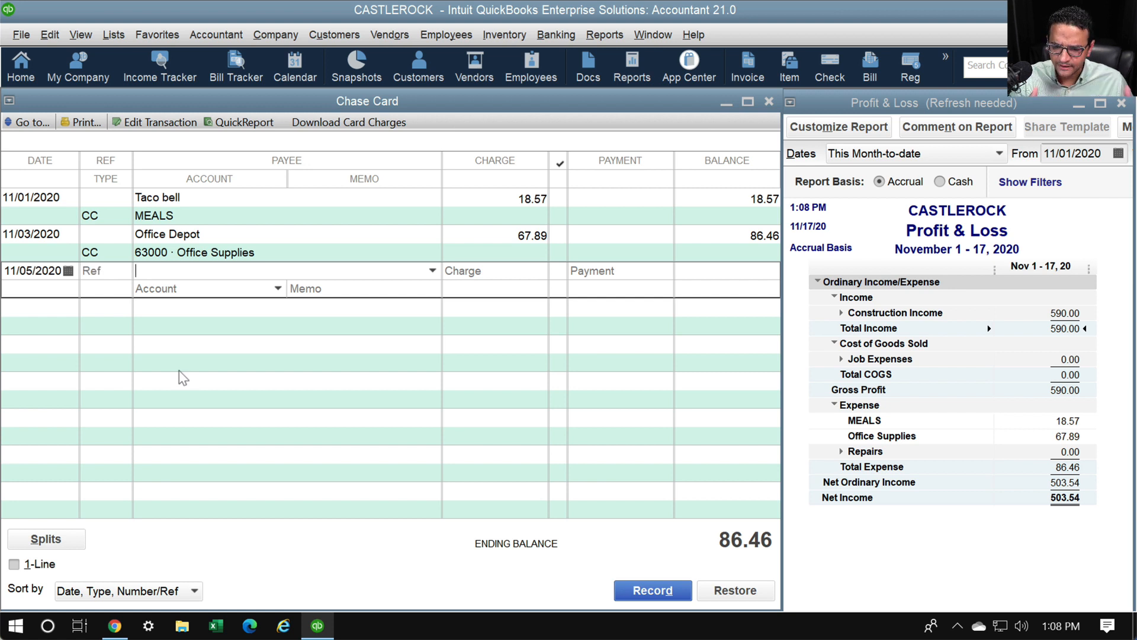
type("Best")
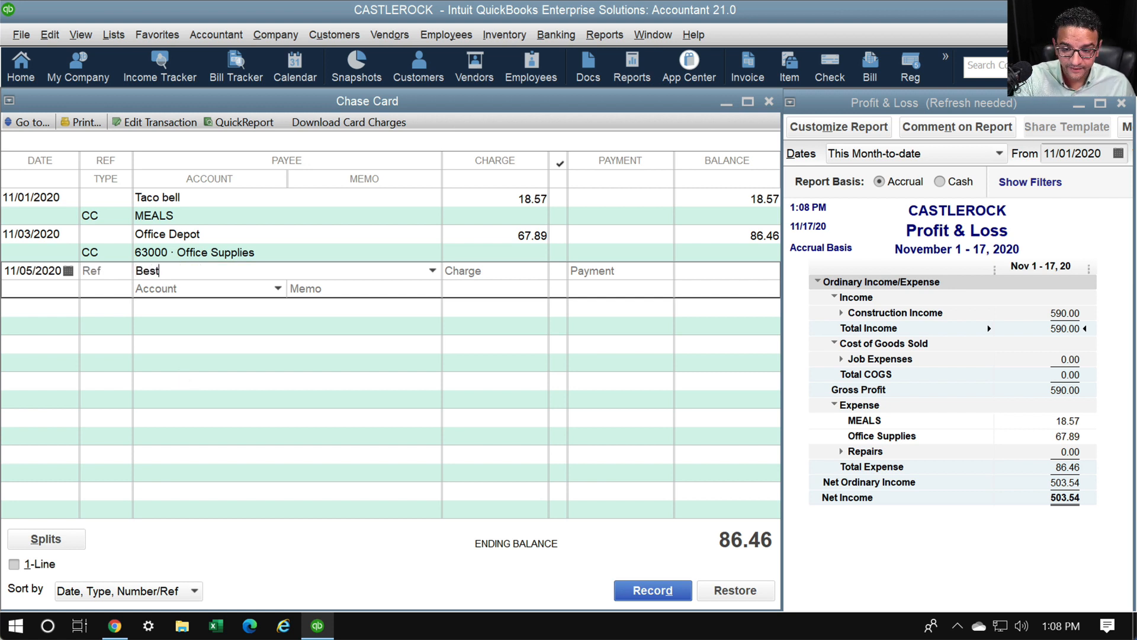
type(" Buy")
key("Tab")
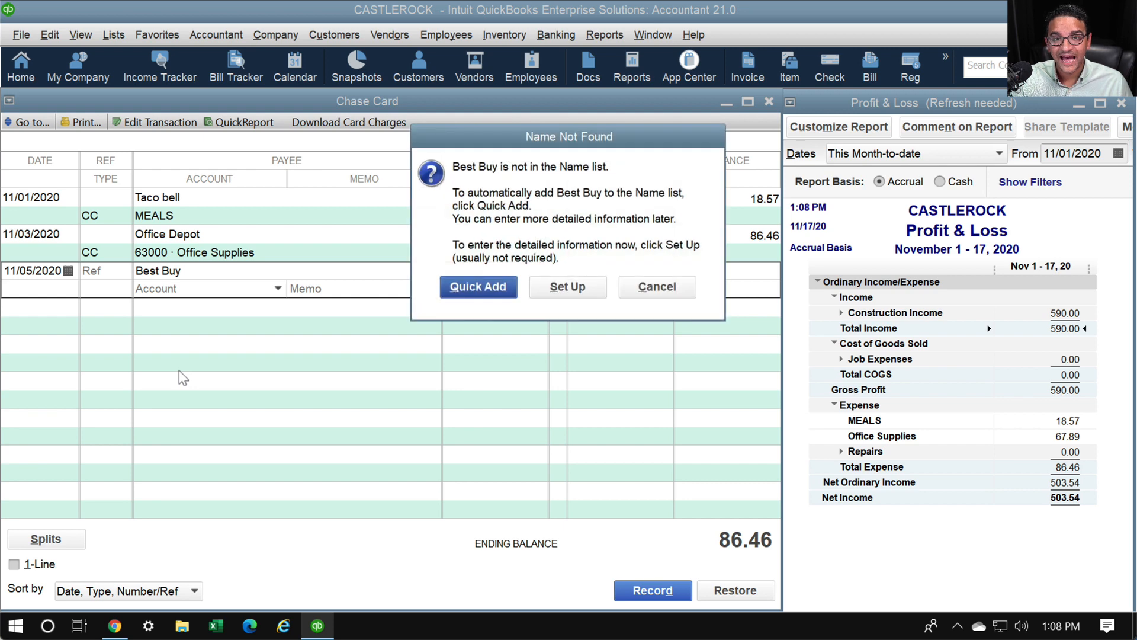
key("Return")
key("Return")
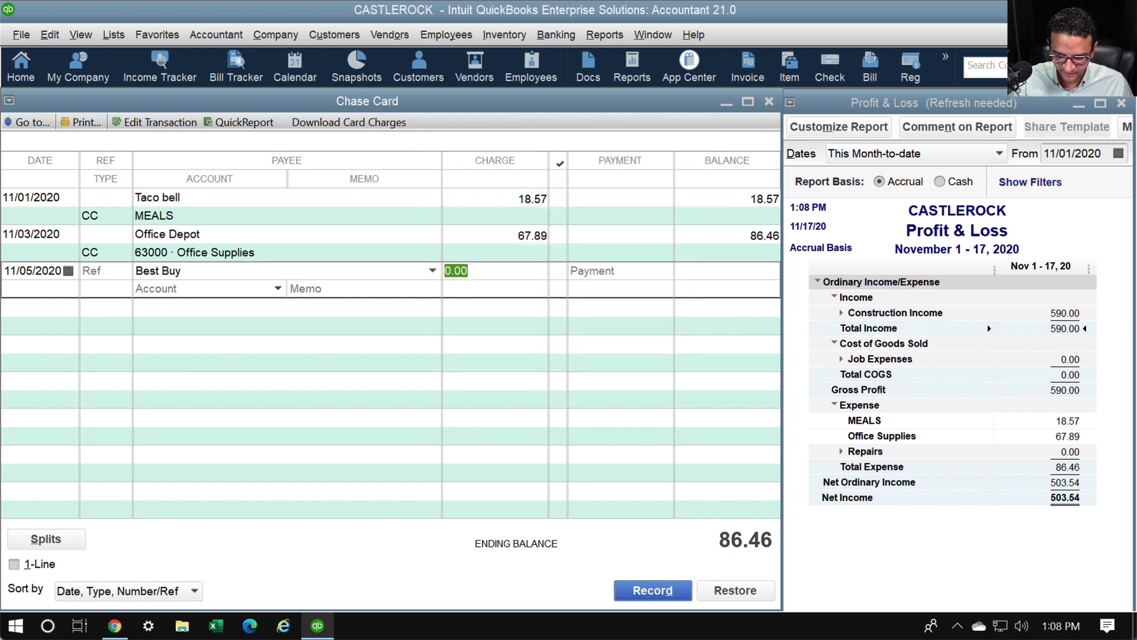
Record the 413.00 Best Buy charge to 63000 · Office Supplies
type("413")
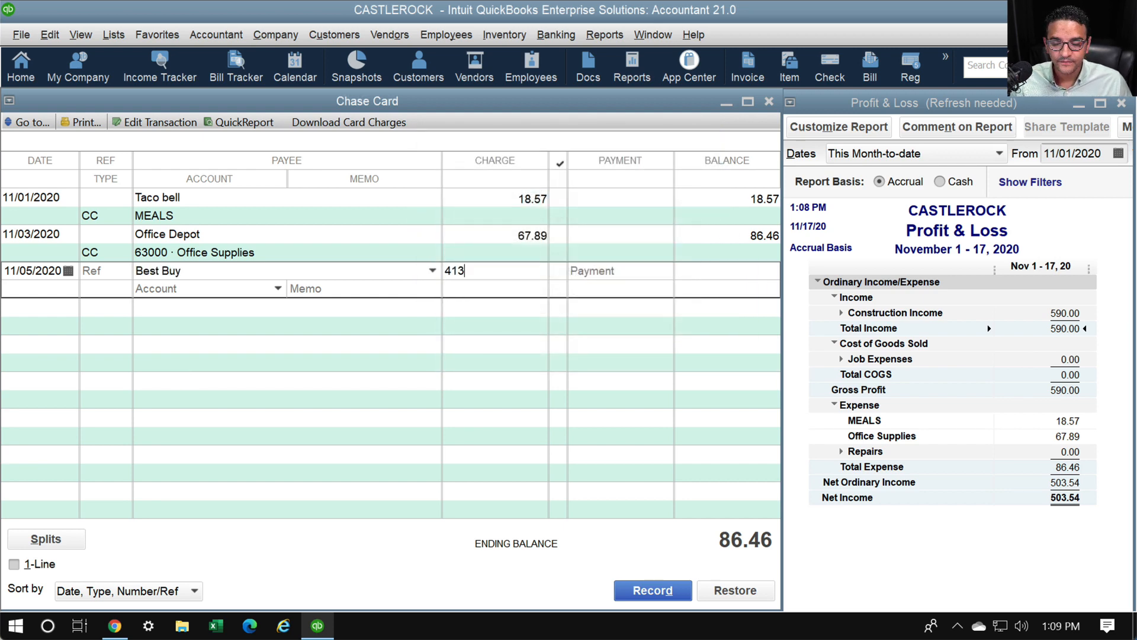
key("Tab")
type("office")
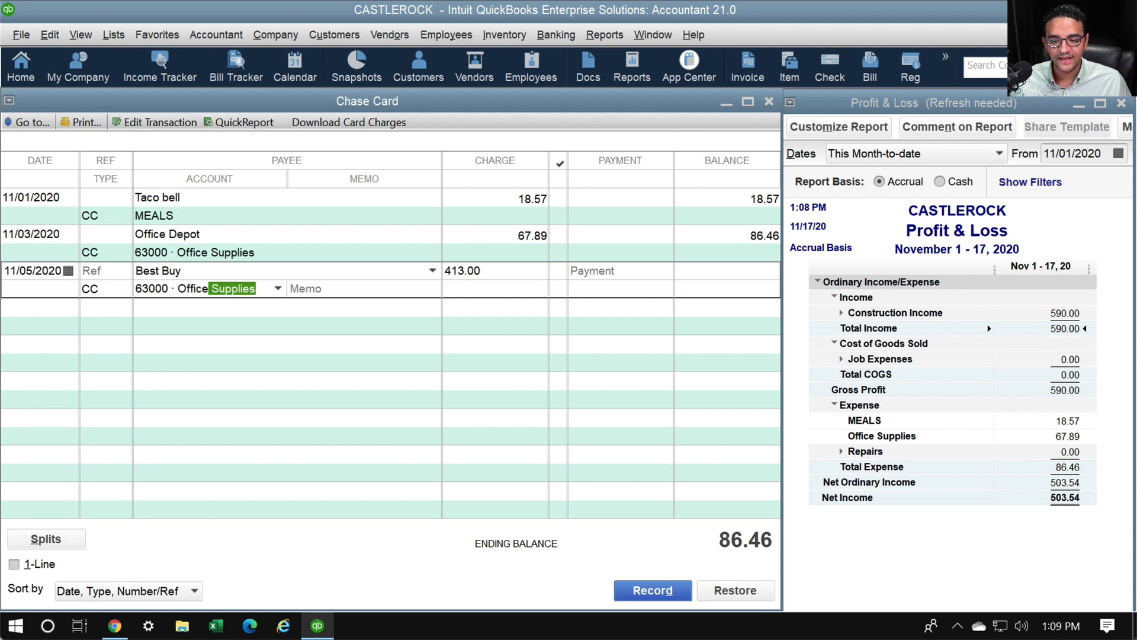
key("BackSpace")
key("BackSpace")
key("BackSpace")
key("BackSpace")
key("BackSpace")
key("BackSpace")
key("BackSpace")
key("BackSpace")
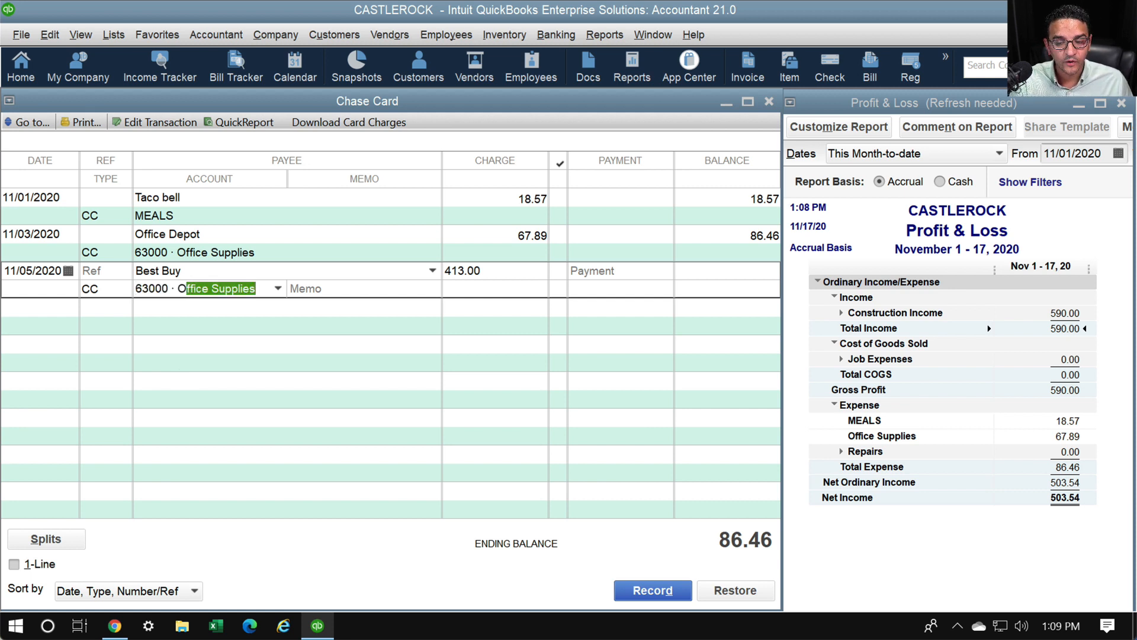
type("6300")
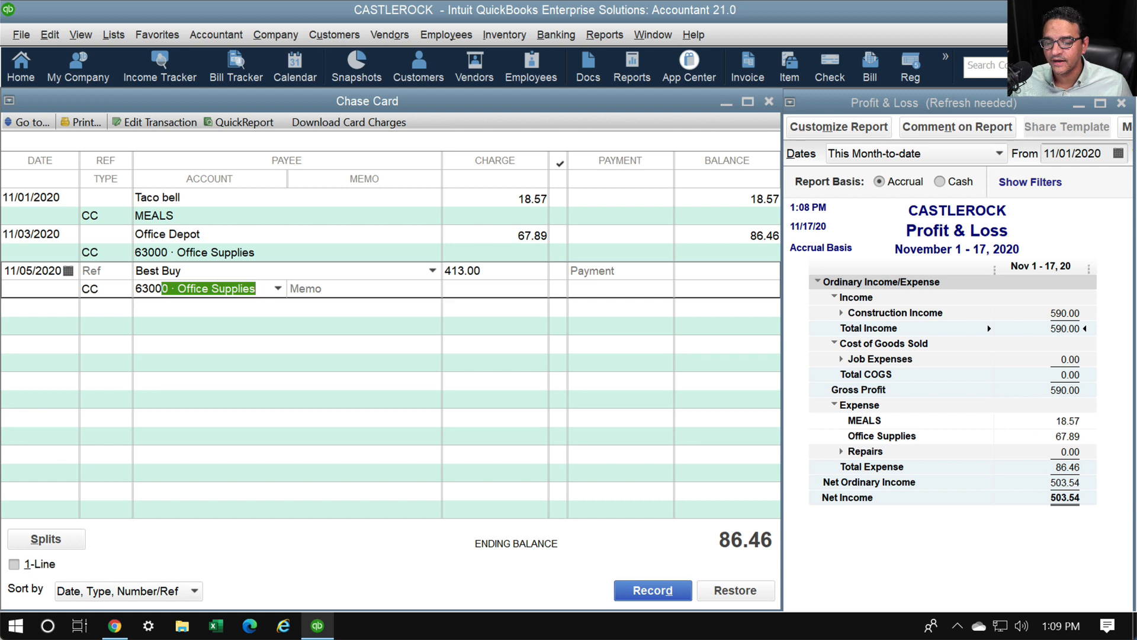
key("Return")
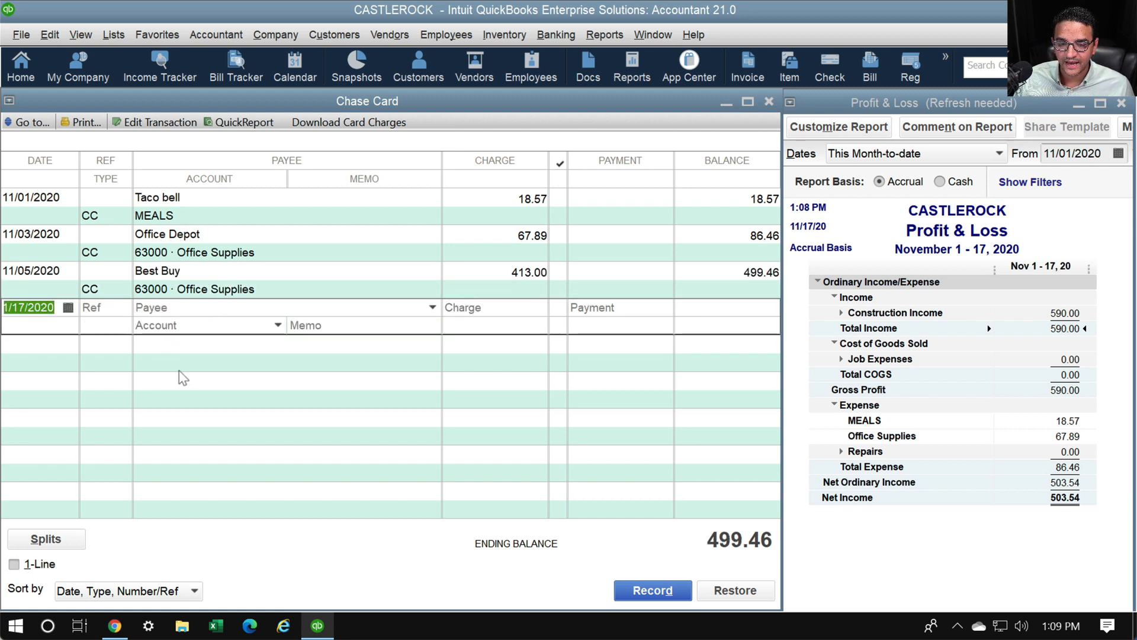
Refresh the Profit & Loss report to show Total Expense 499.46 and Net Income 90.54
left_click(967, 573)
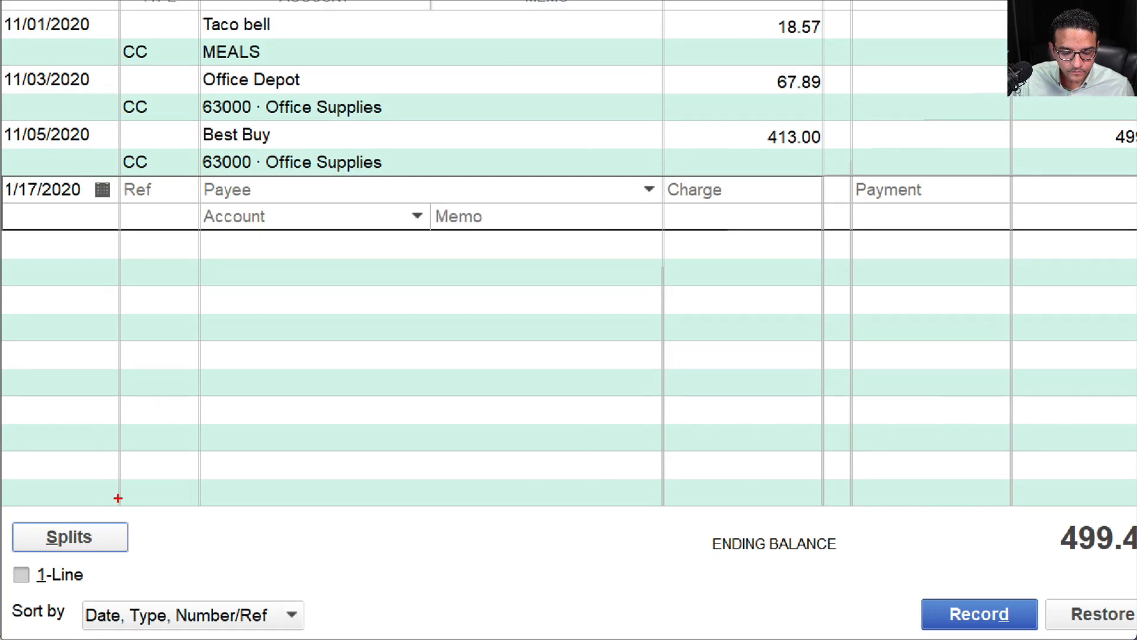
mouse_move(117, 495)
left_mouse_down()
mouse_move(3, 536)
mouse_move(33, 590)
mouse_move(95, 474)
mouse_move(12, 563)
mouse_move(142, 554)
mouse_move(2, 480)
mouse_move(29, 604)
mouse_move(159, 481)
left_mouse_up()
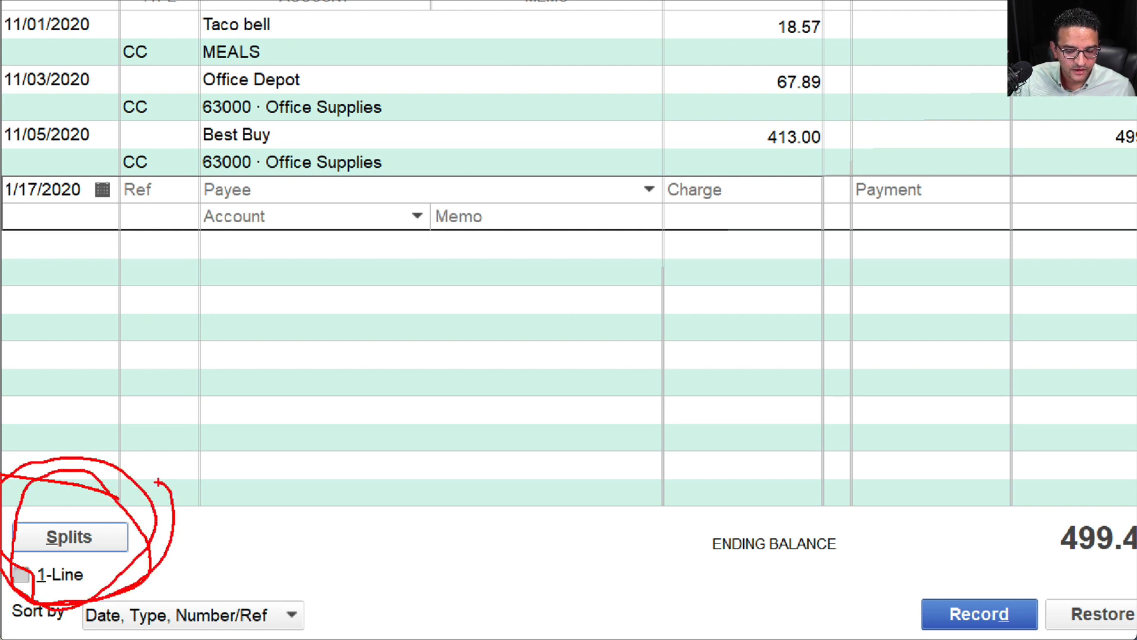
left_click_drag(45, 549, 67, 551)
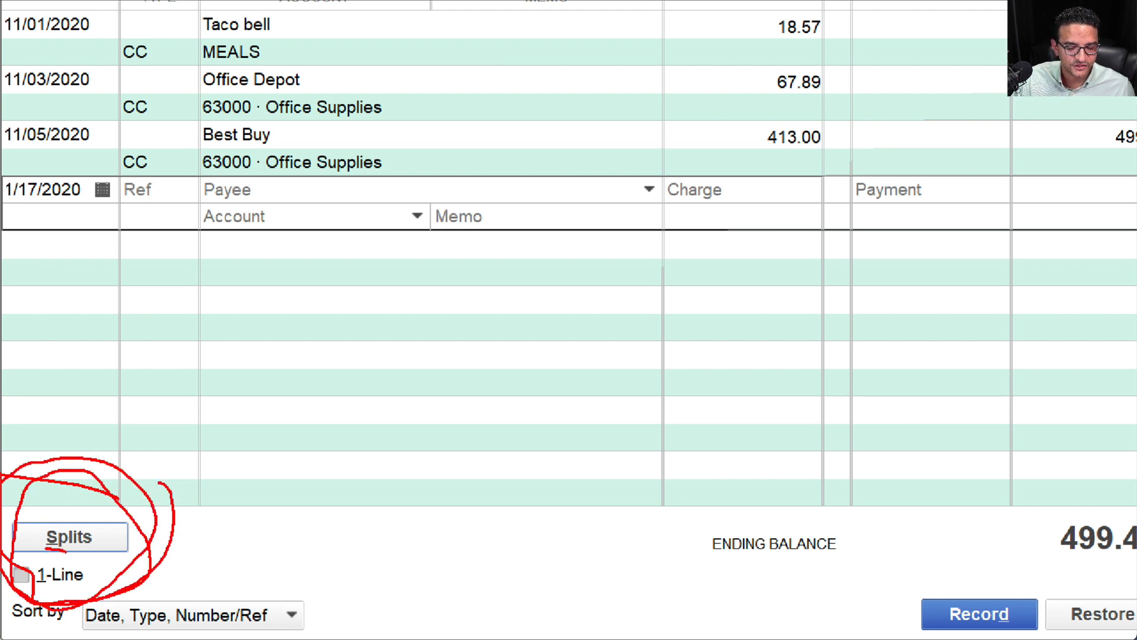
left_click_drag(23, 589, 49, 589)
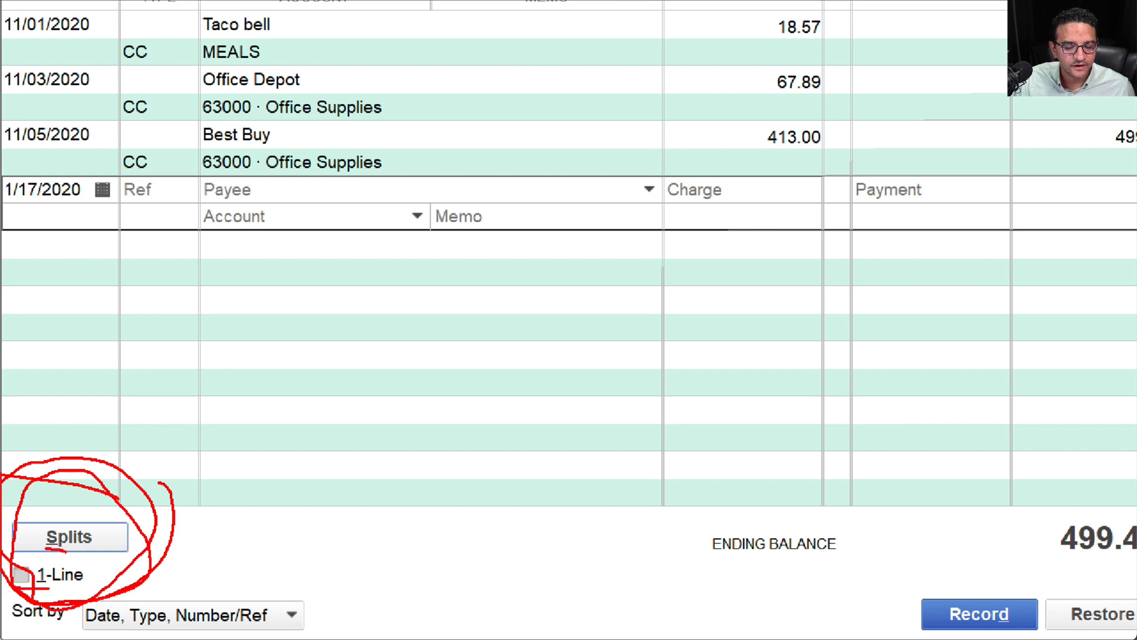
key("Escape")
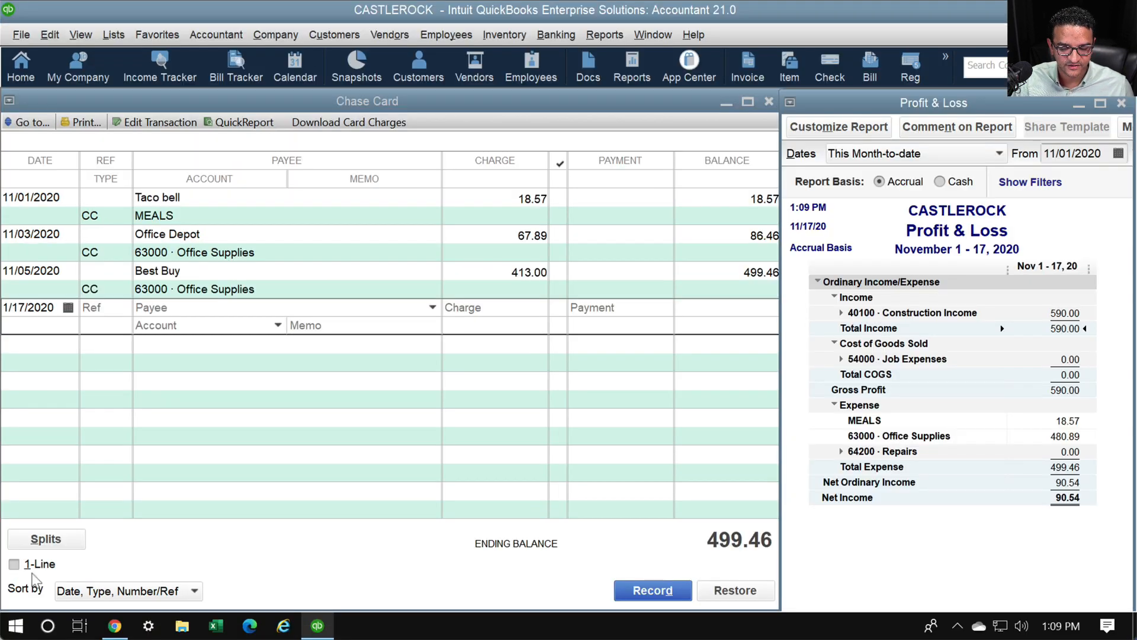
Enter an 11/09/2020 charge of 600.00 for new vendor VW Finance and open its splits
left_click(50, 302)
key("BackSpace")
key("BackSpace")
key("BackSpace")
key("BackSpace")
key("BackSpace")
key("BackSpace")
key("BackSpace")
key("BackSpace")
key("BackSpace")
key("BackSpace")
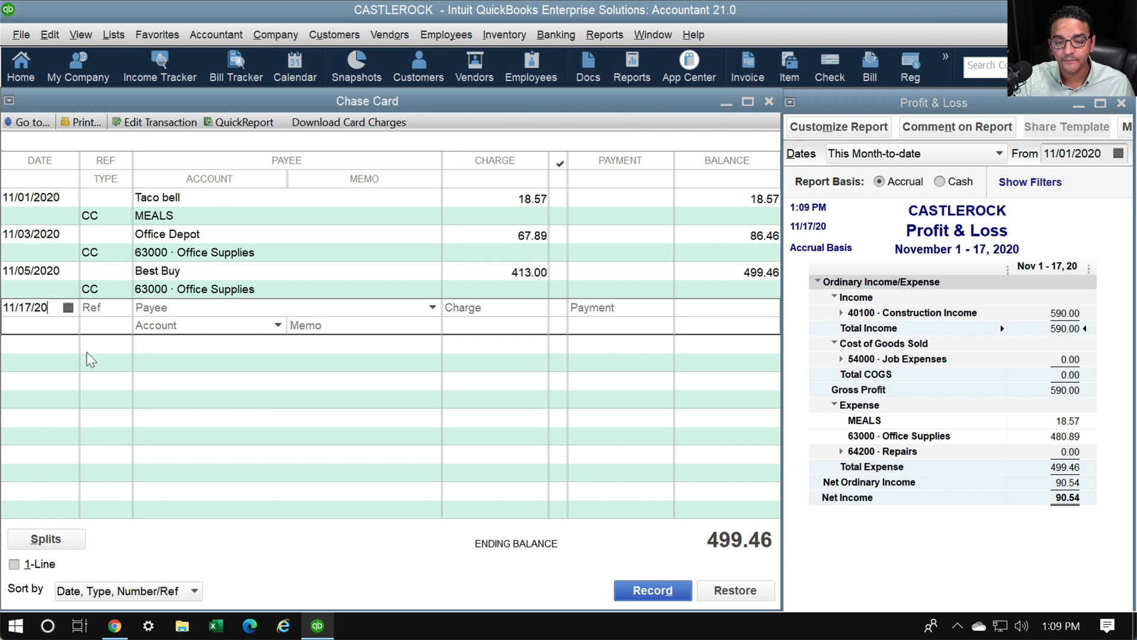
type("11/09/2020")
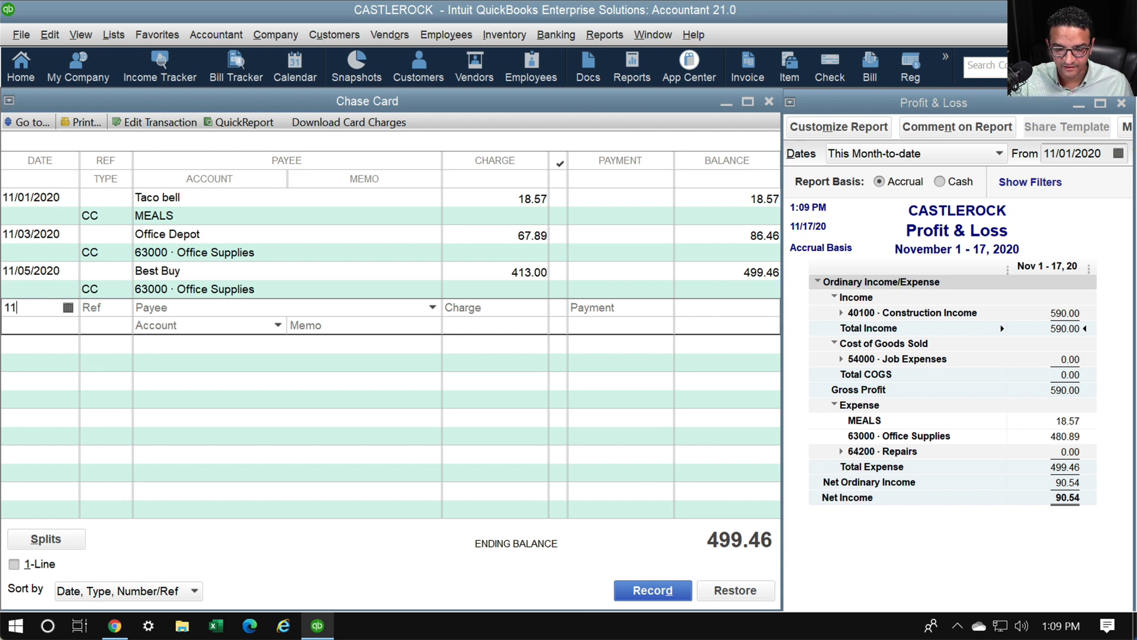
key("Tab")
key("Tab")
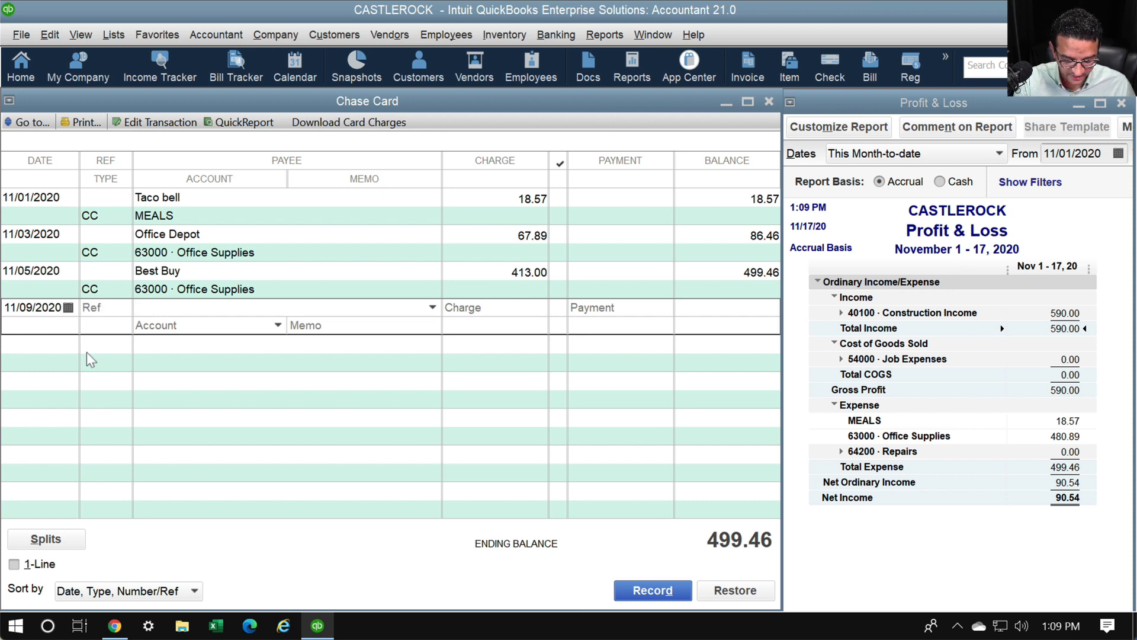
type("V")
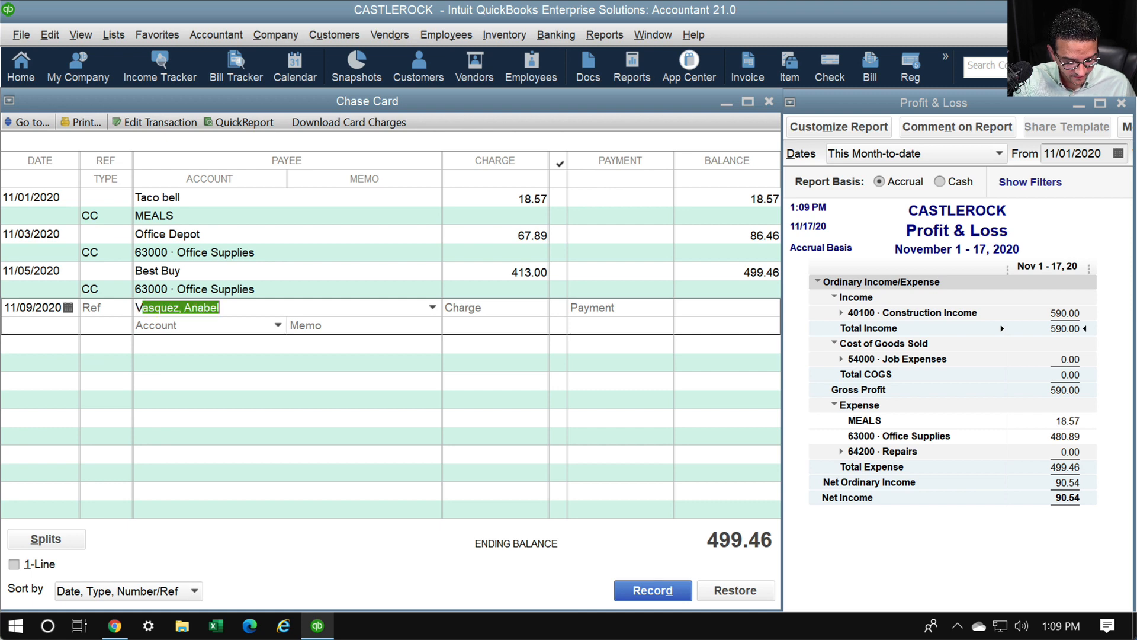
type("W Finance")
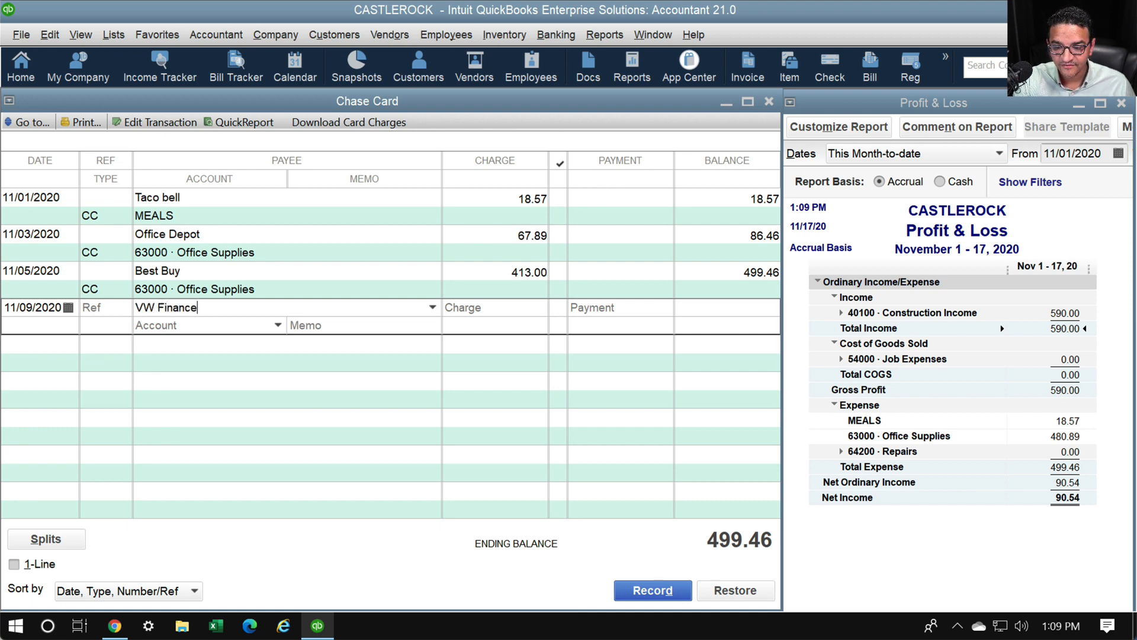
key("Tab")
key("Return")
key("Return")
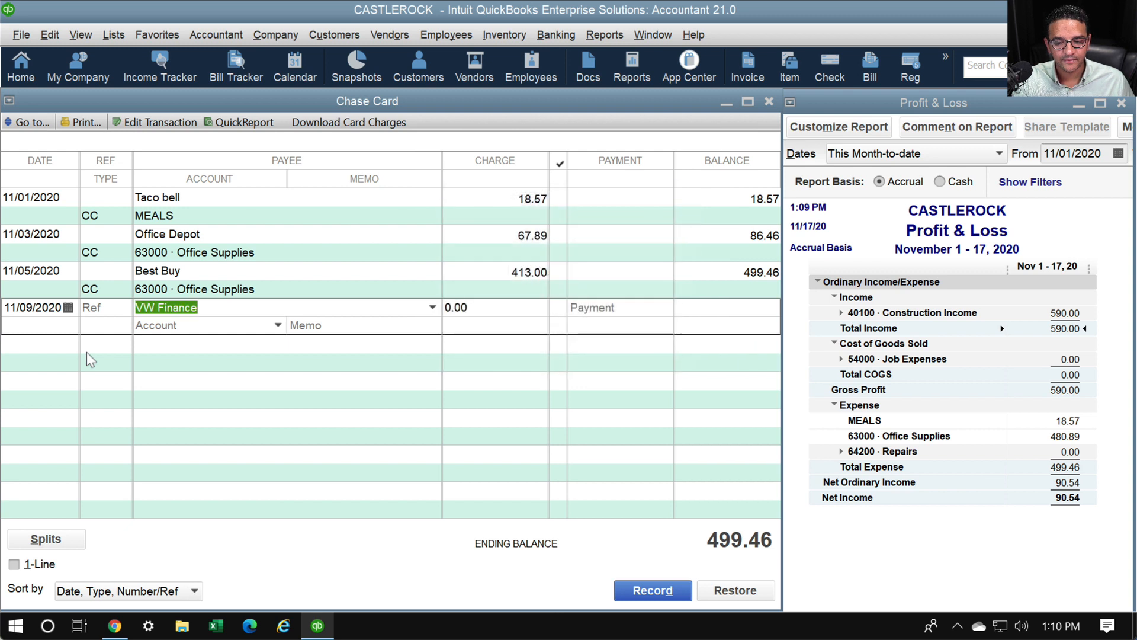
key("Tab")
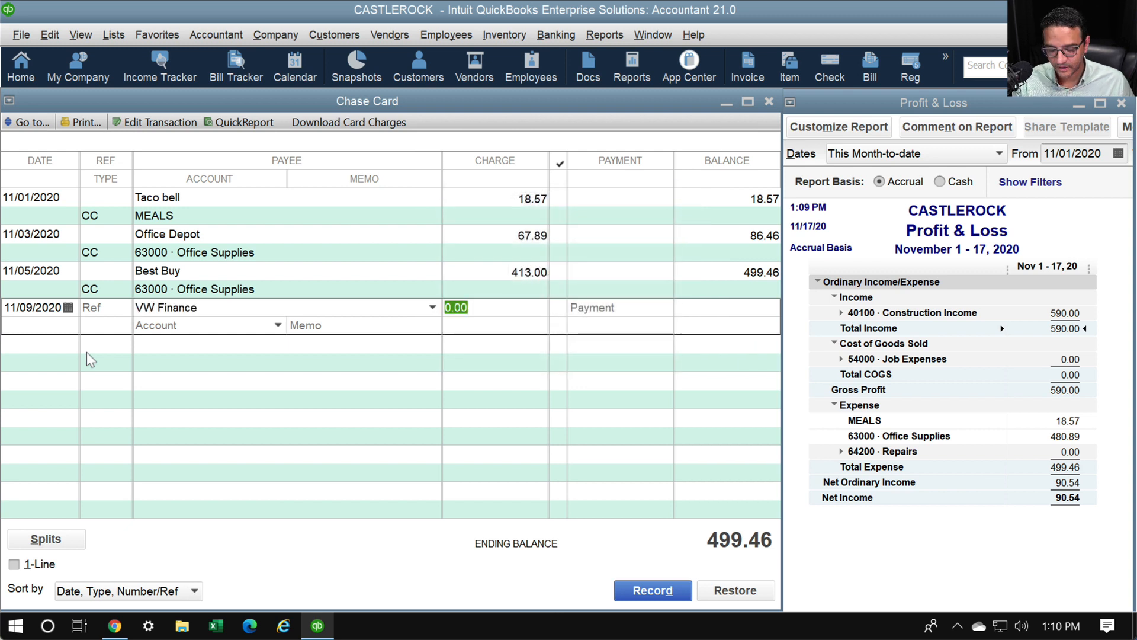
type("600")
key("Tab")
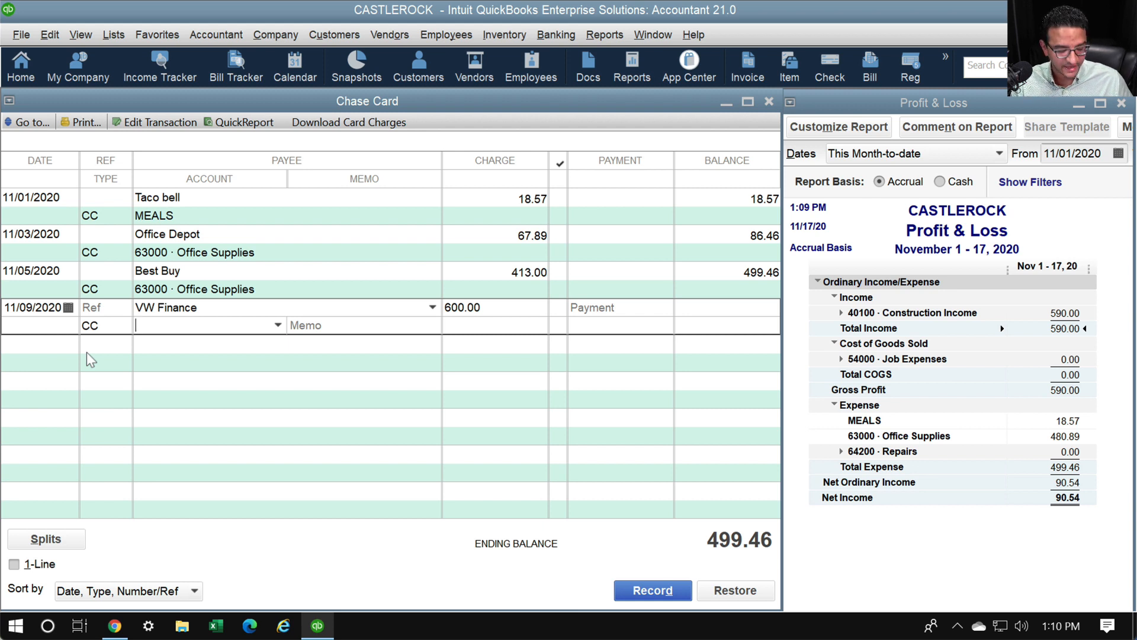
key("alt+s")
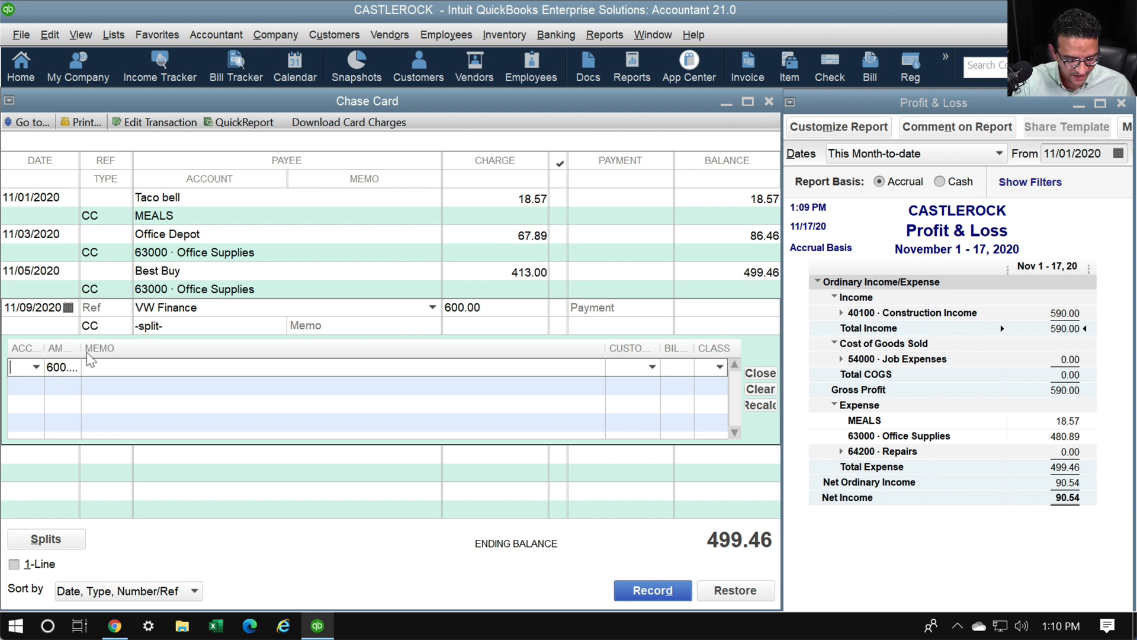
Create a new VW loan Long Term Liability account for the first split line
type("VW L")
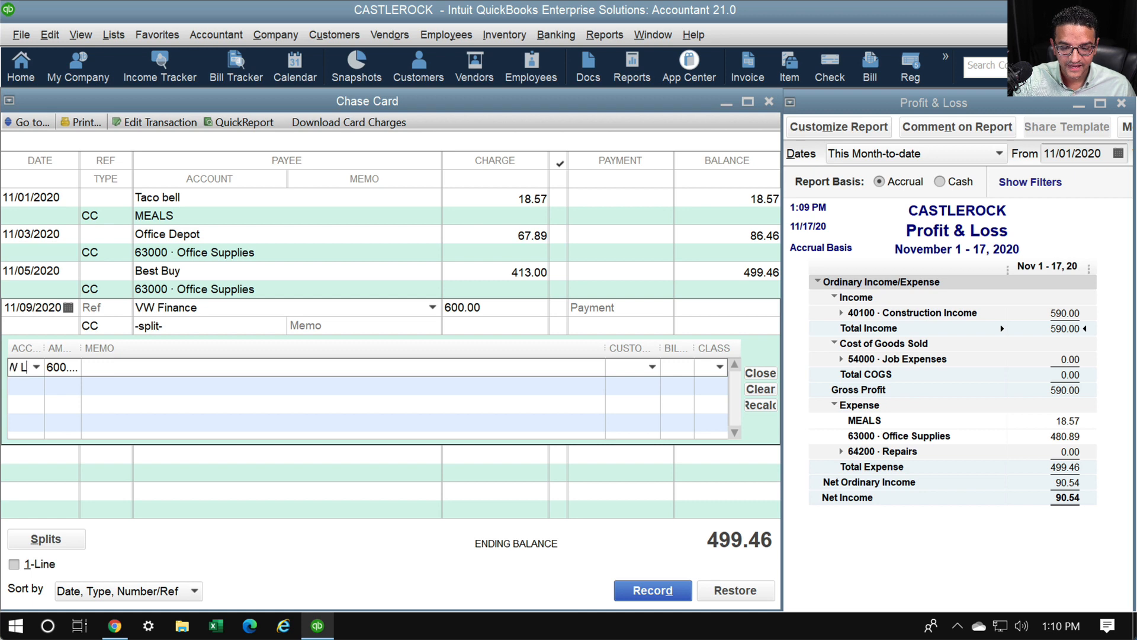
key("BackSpace")
type("K")
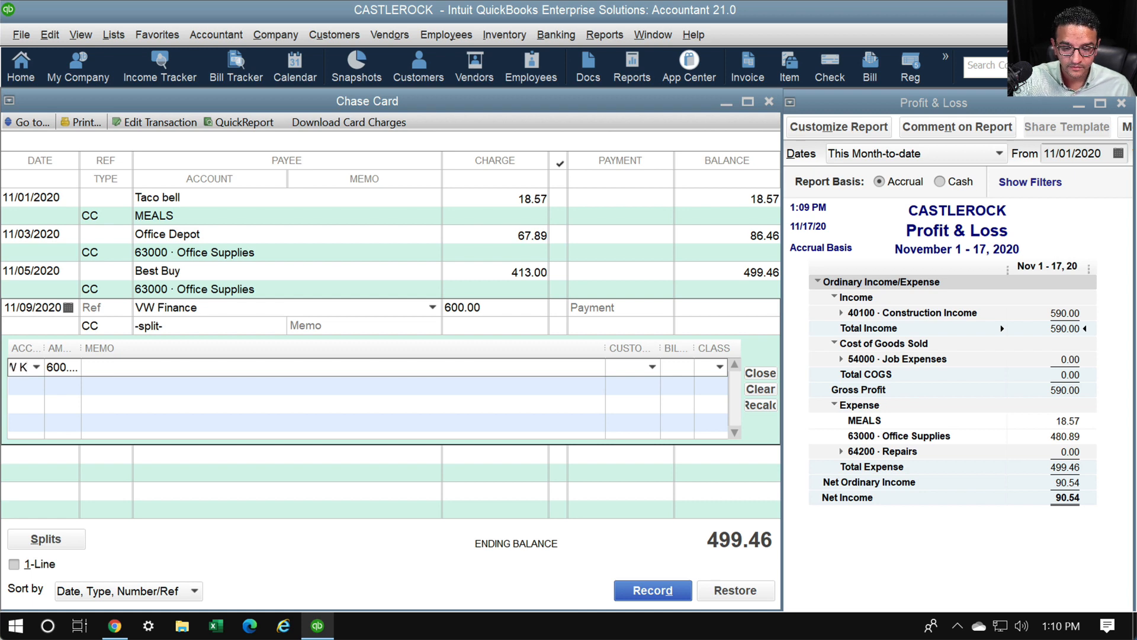
key("BackSpace")
type("loan")
key("Tab")
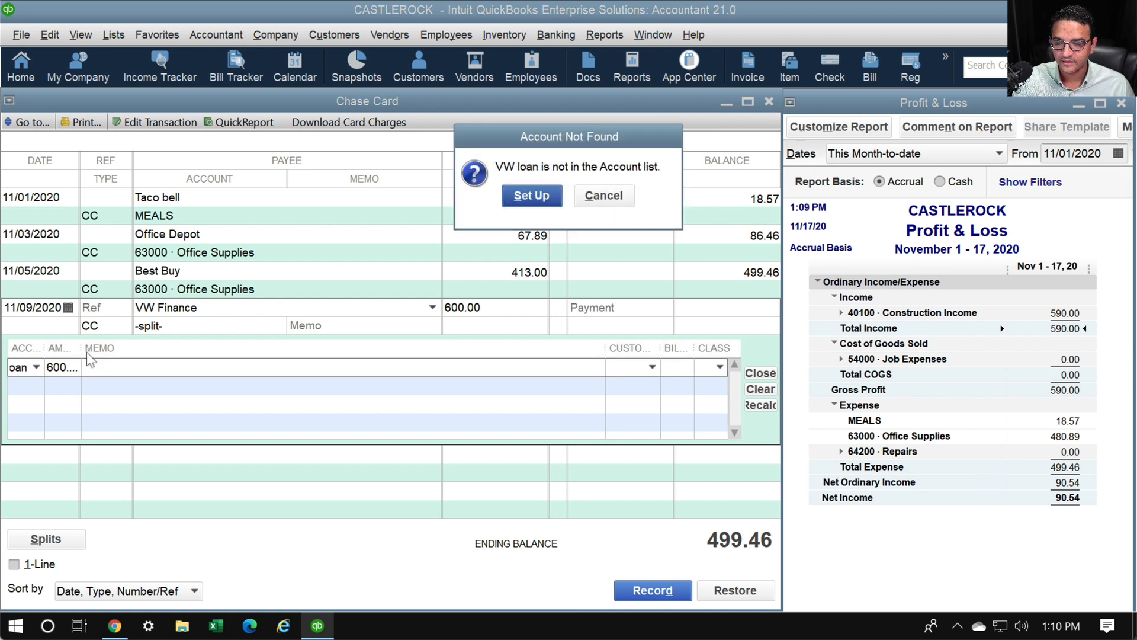
key("Return")
left_click(473, 179)
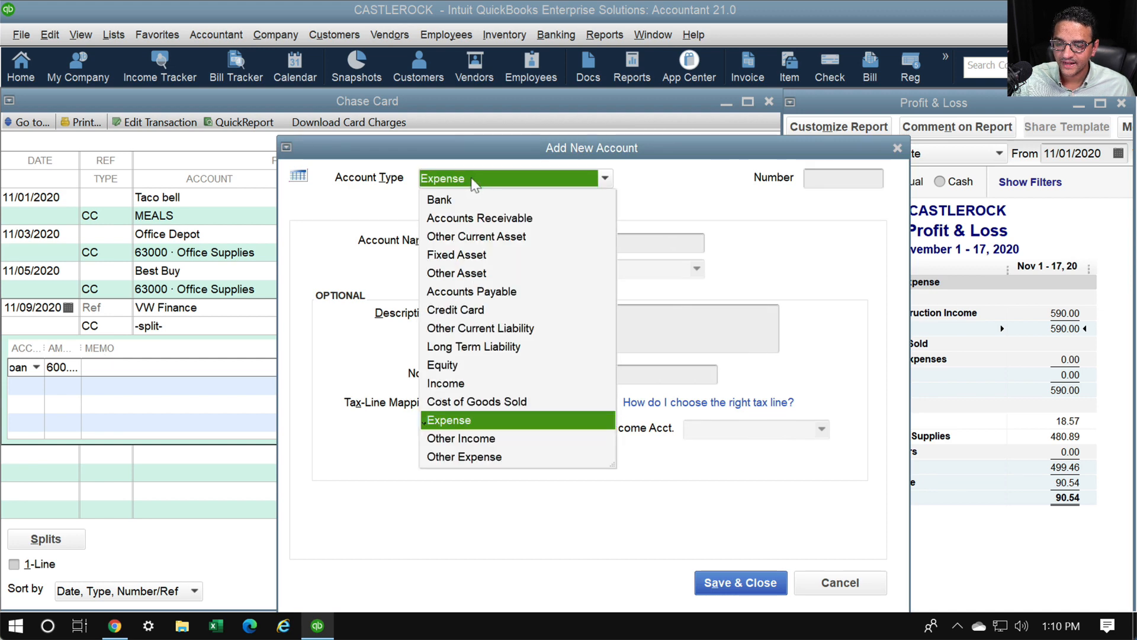
left_click(486, 346)
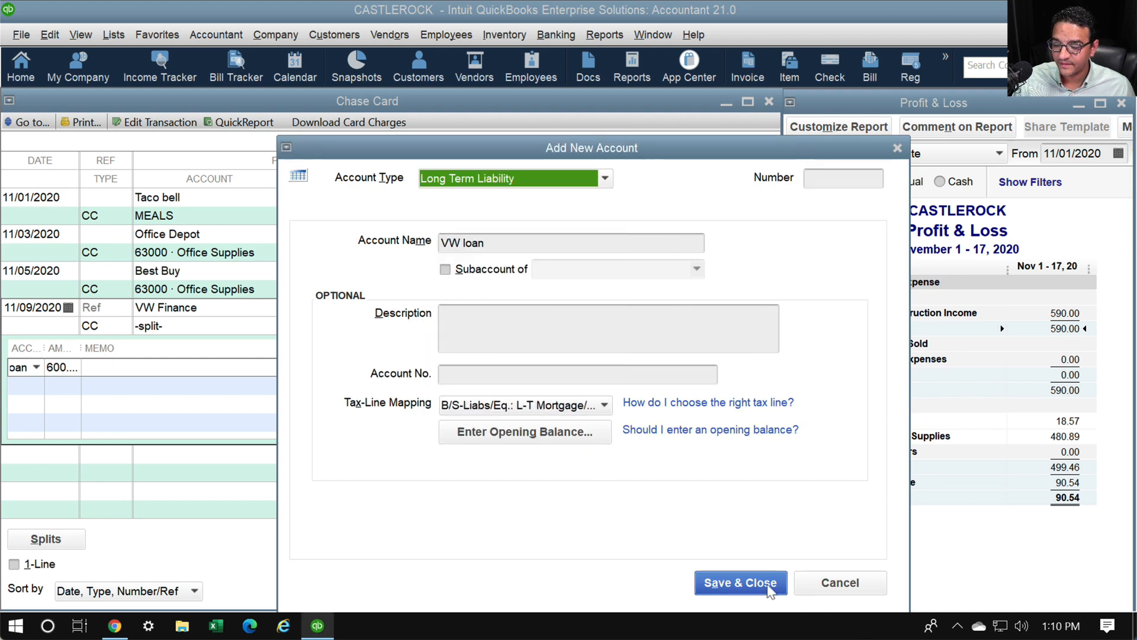
left_click(741, 583)
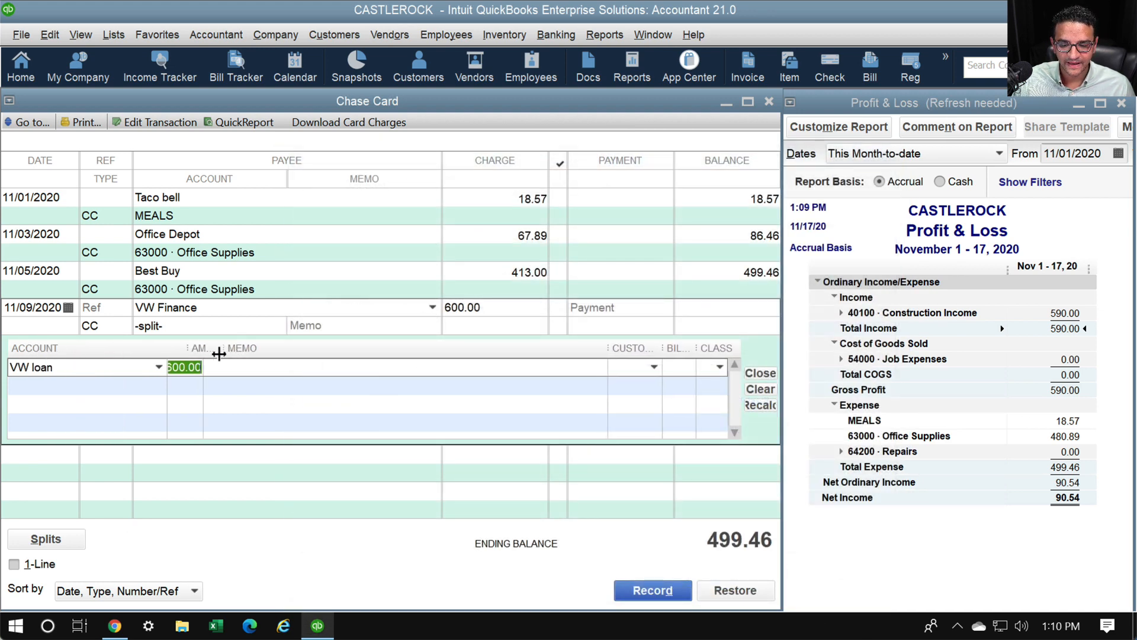
Split 341.00 to VW loan and 259.00 to 62400 · Interest Expense, then close the splits
left_click_drag(218, 354, 391, 347)
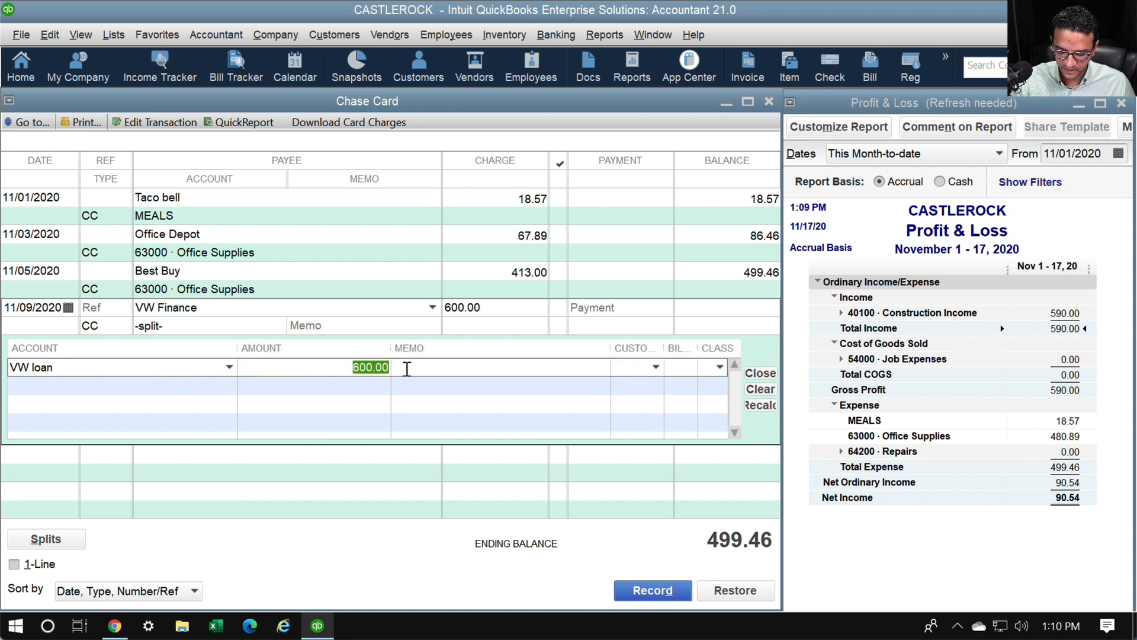
type("341")
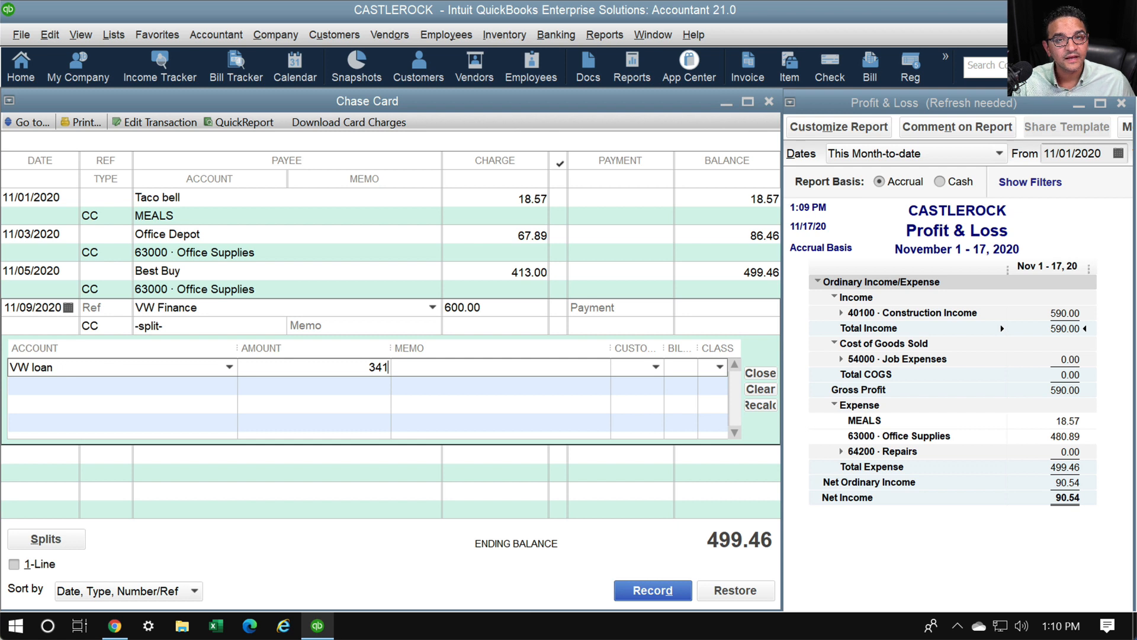
key("Tab")
key("Tab")
key("Tab")
key("Tab")
key("Tab")
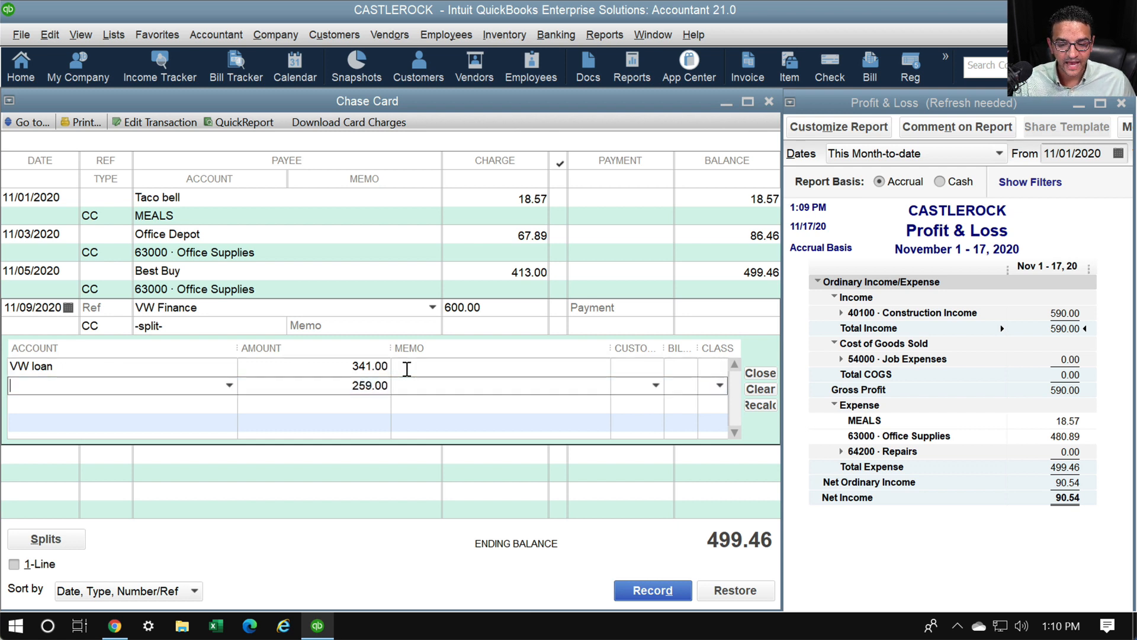
type("Interest Expense")
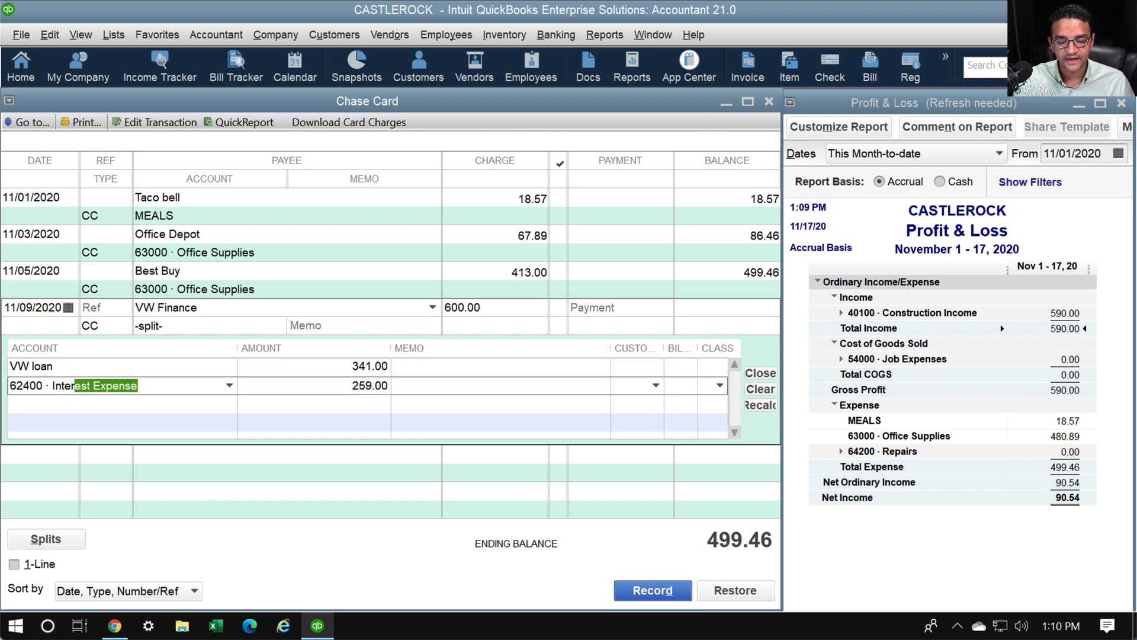
key("Tab")
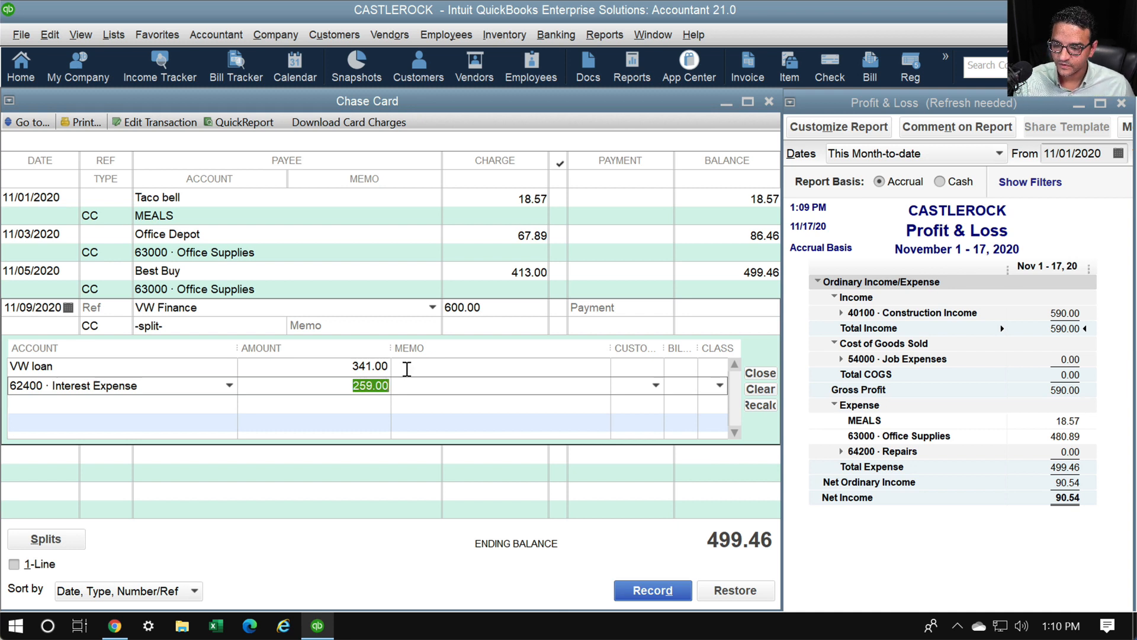
key("Tab")
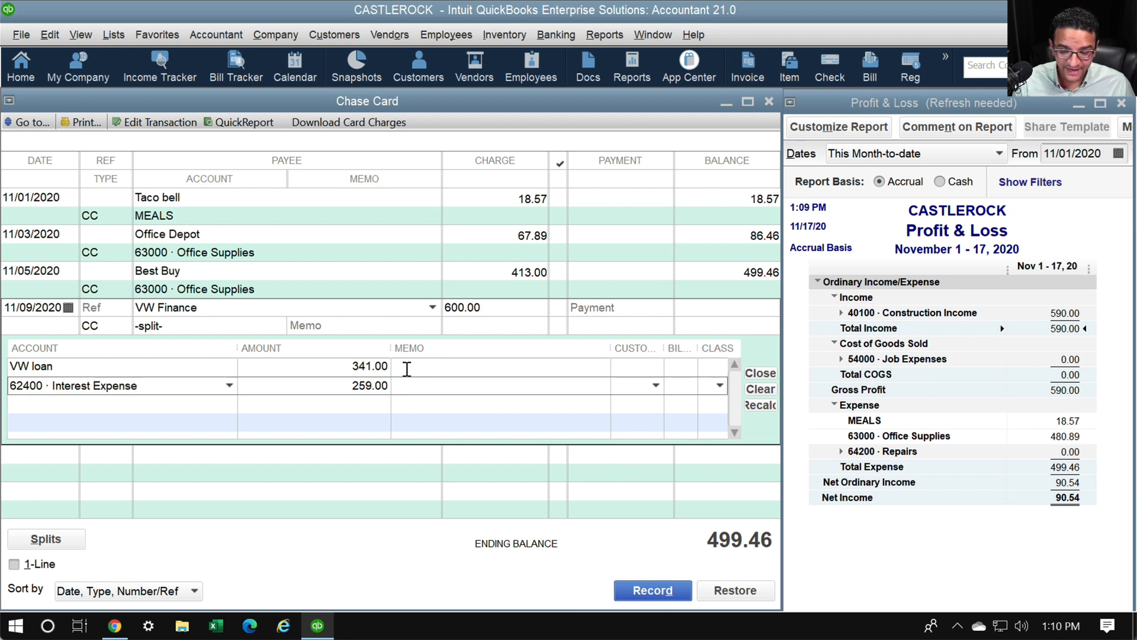
key("Return")
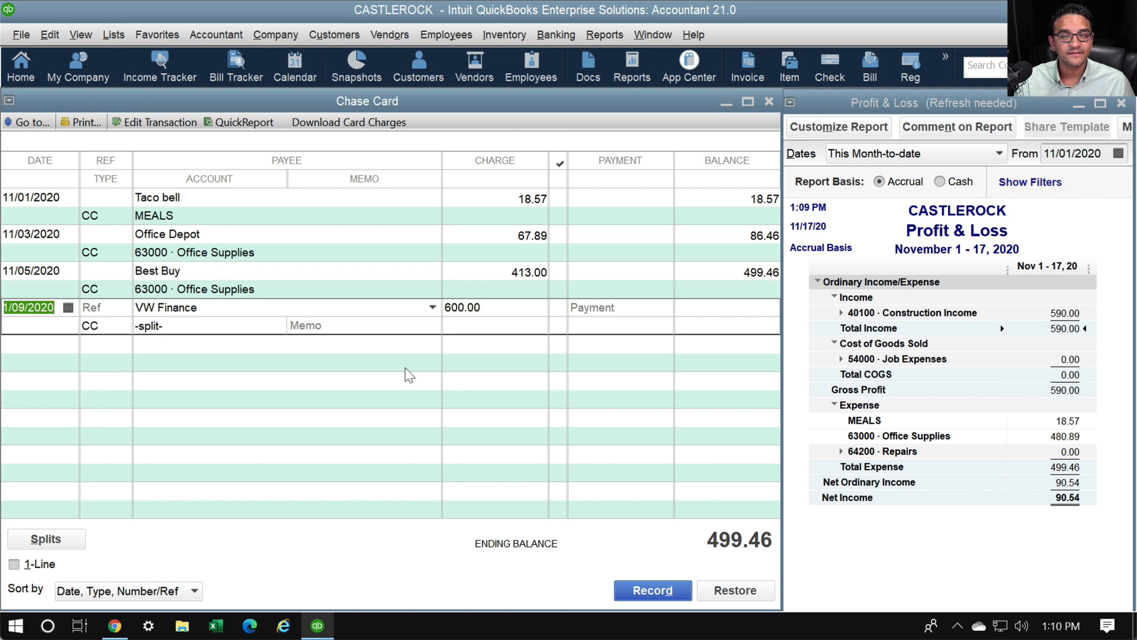
Record the VW Finance charge and switch the register to one-line display
key("Tab")
key("Tab")
key("Tab")
key("Tab")
key("Tab")
key("Tab")
key("Return")
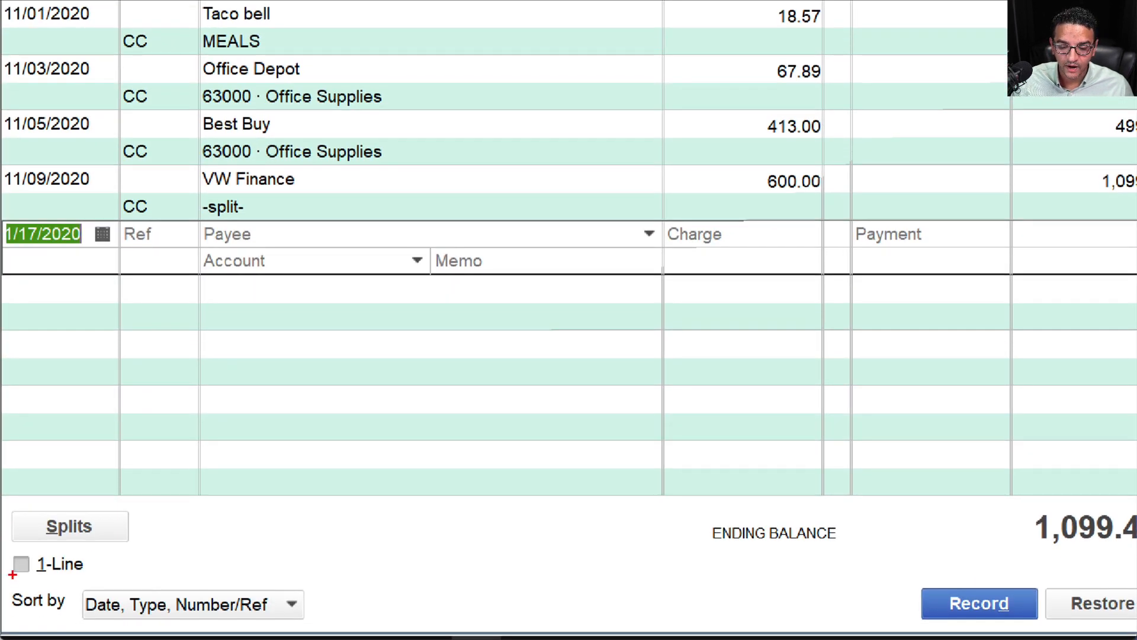
mouse_move(13, 575)
left_mouse_down()
mouse_move(18, 589)
mouse_move(160, 518)
mouse_move(29, 508)
mouse_move(2, 596)
left_mouse_up()
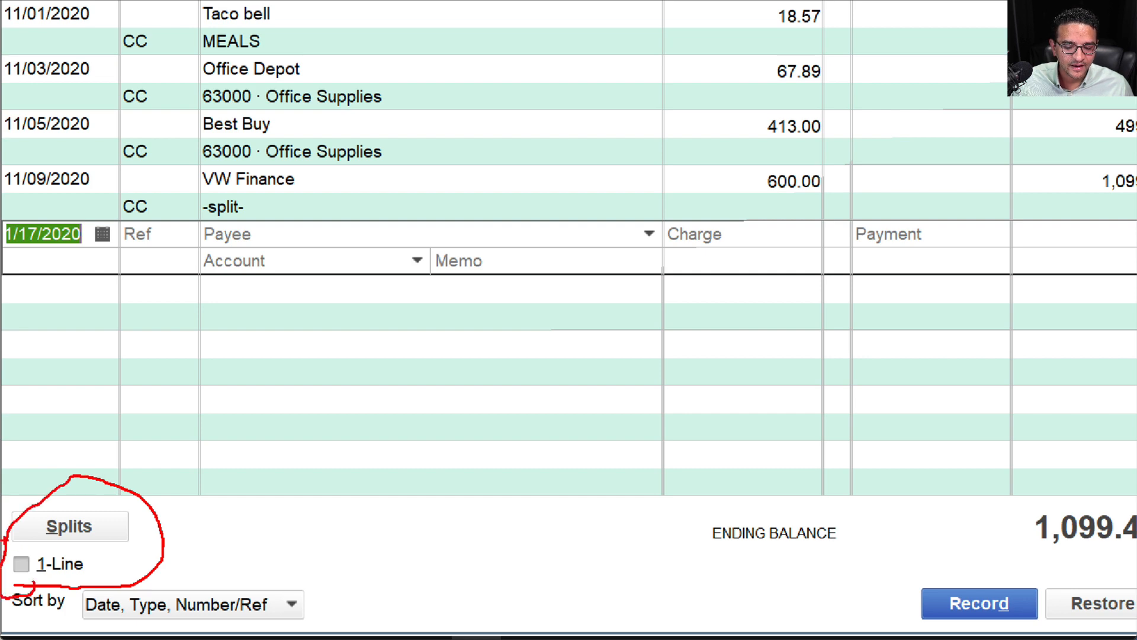
mouse_move(6, 554)
left_mouse_down()
mouse_move(33, 590)
mouse_move(3, 569)
mouse_move(42, 548)
mouse_move(3, 592)
left_mouse_up()
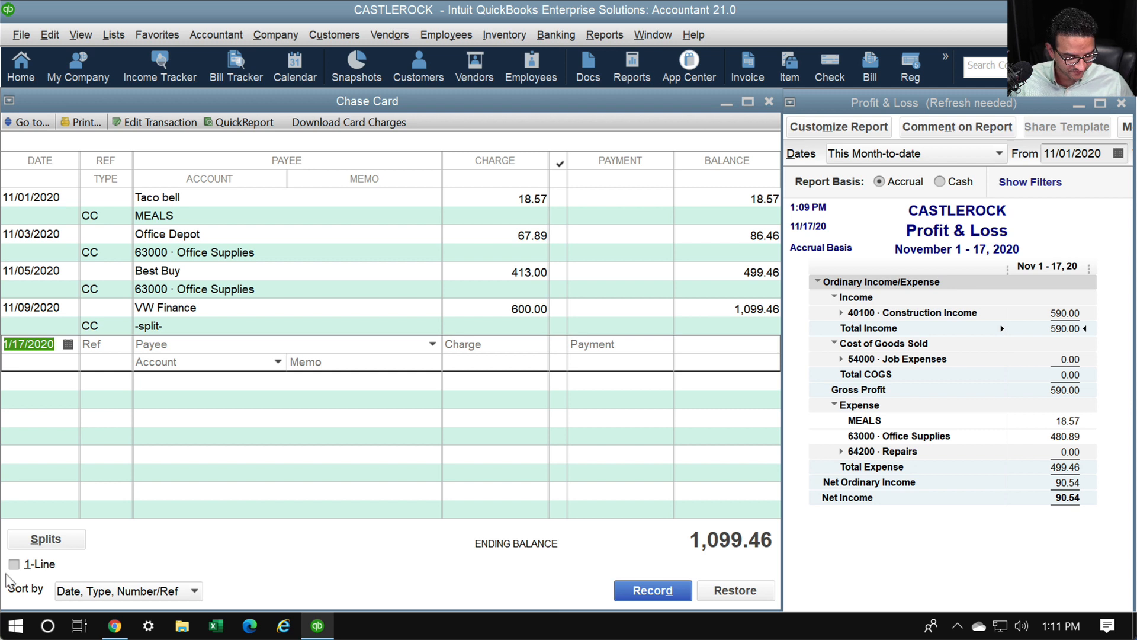
left_click(12, 568)
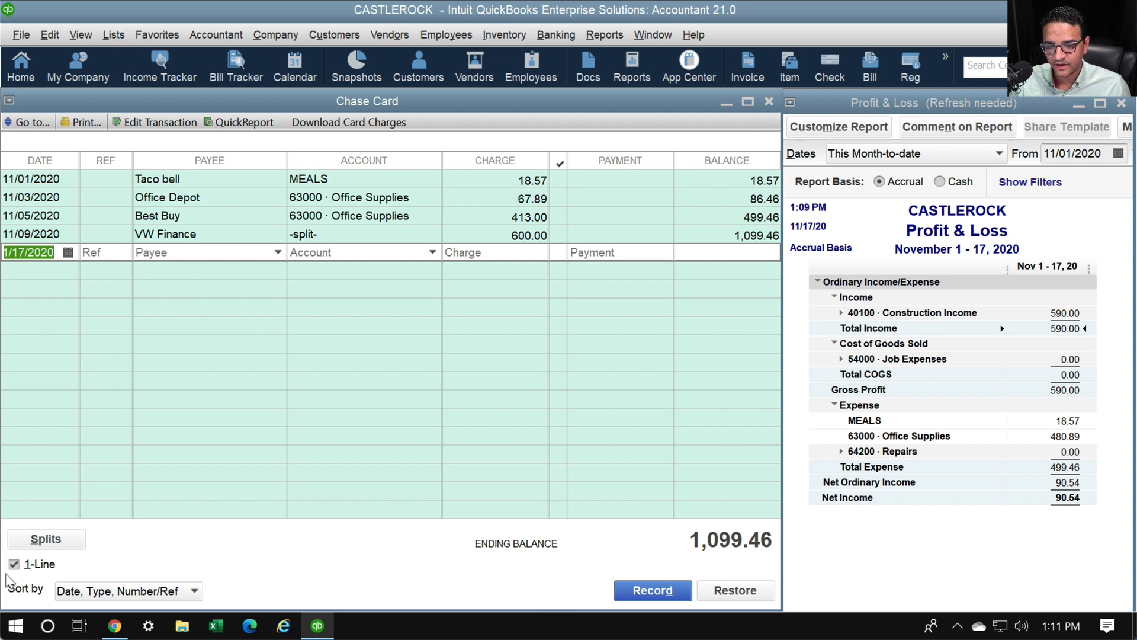
Enter an 11/10/2020 Amazon charge of 180.00 to 63000 · Office Supplies, quick-adding Amazon as vendor
type("11/10/2020")
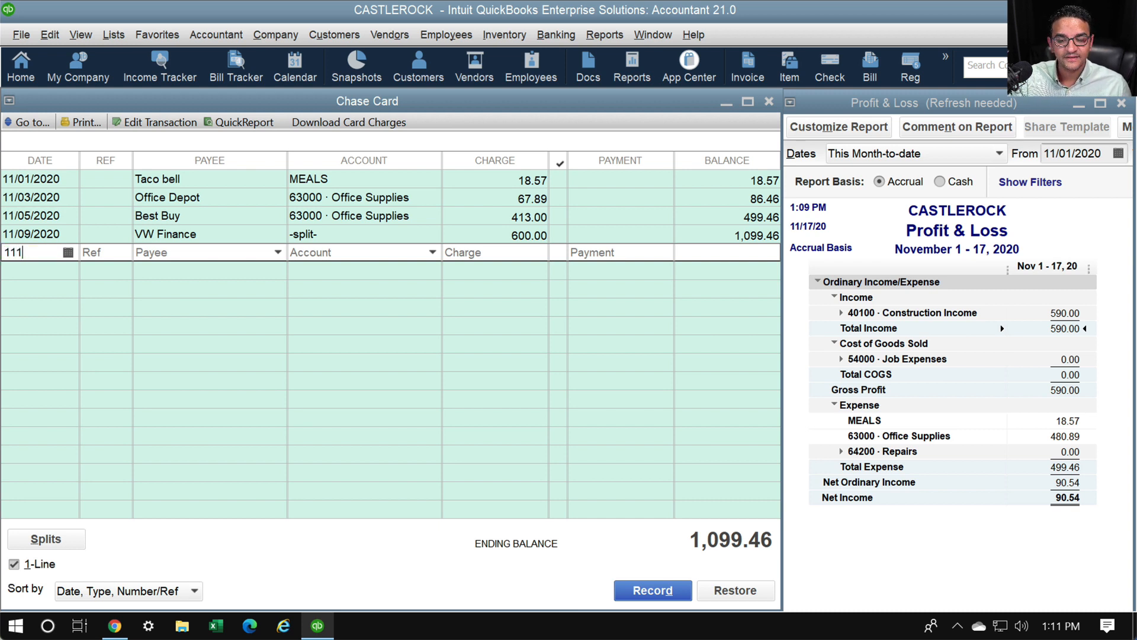
key("Tab")
key("Tab")
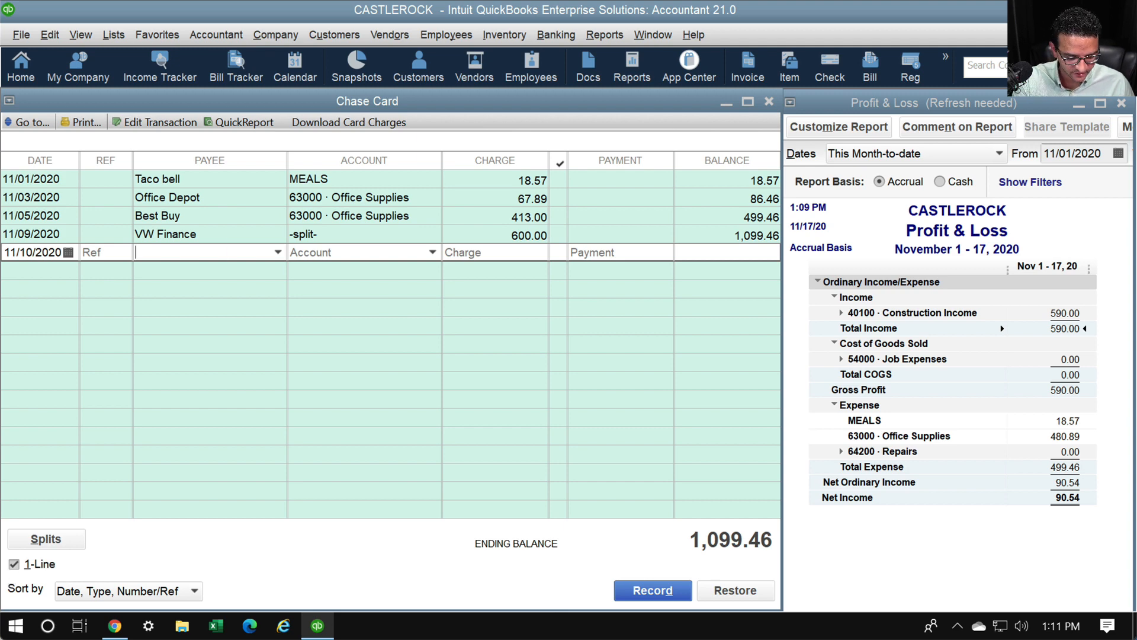
type("Amazon")
key("Tab")
key("Return")
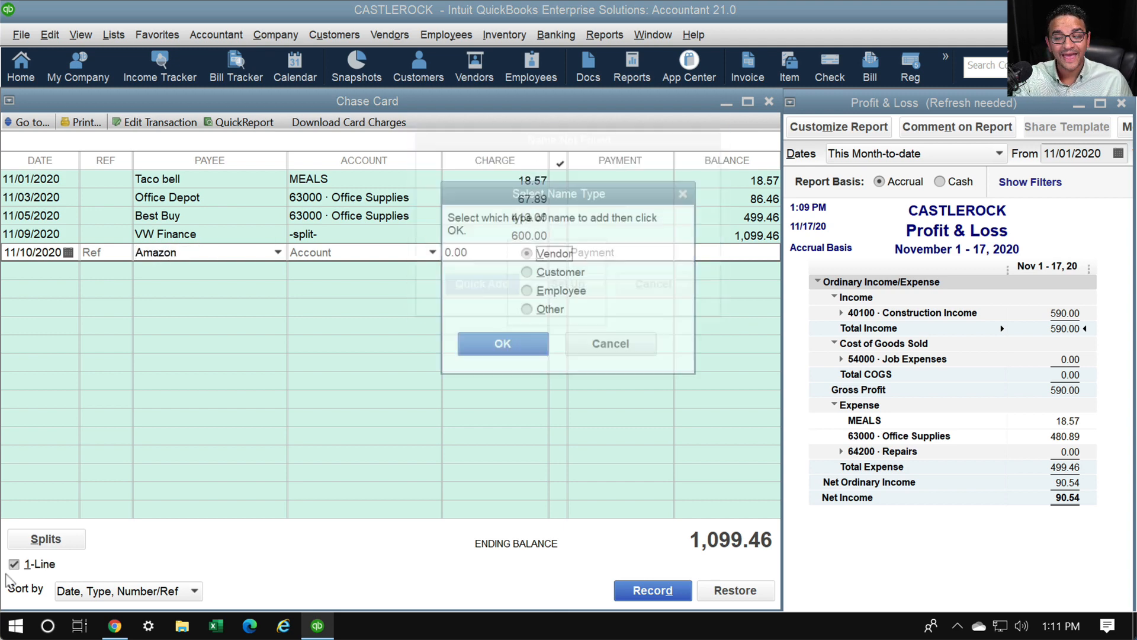
key("Return")
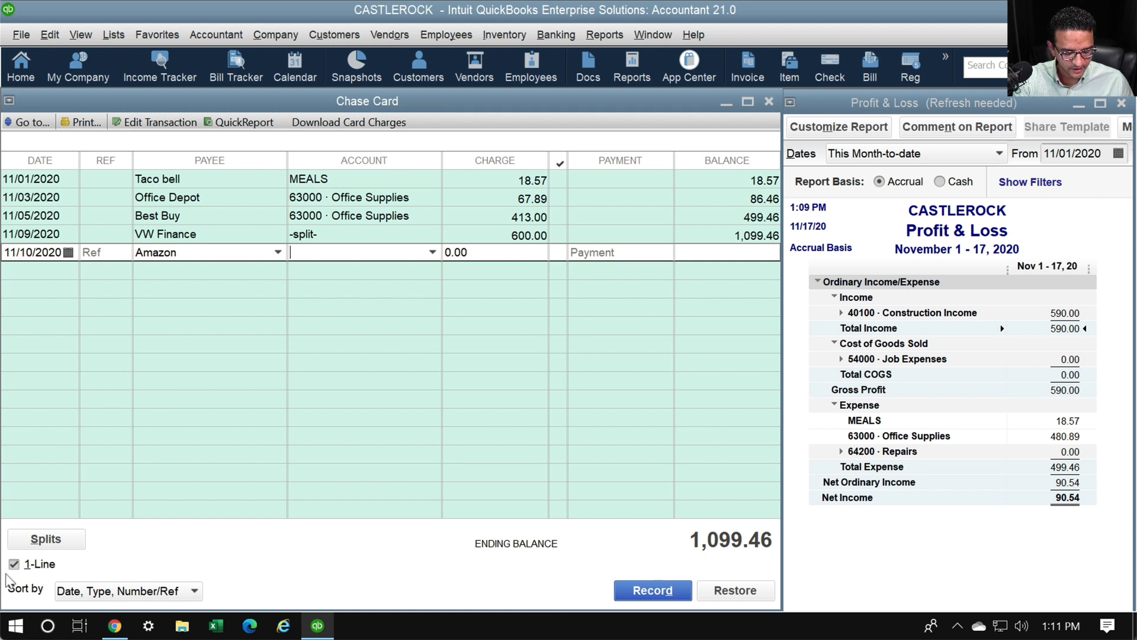
type("63000 · Office Supplies")
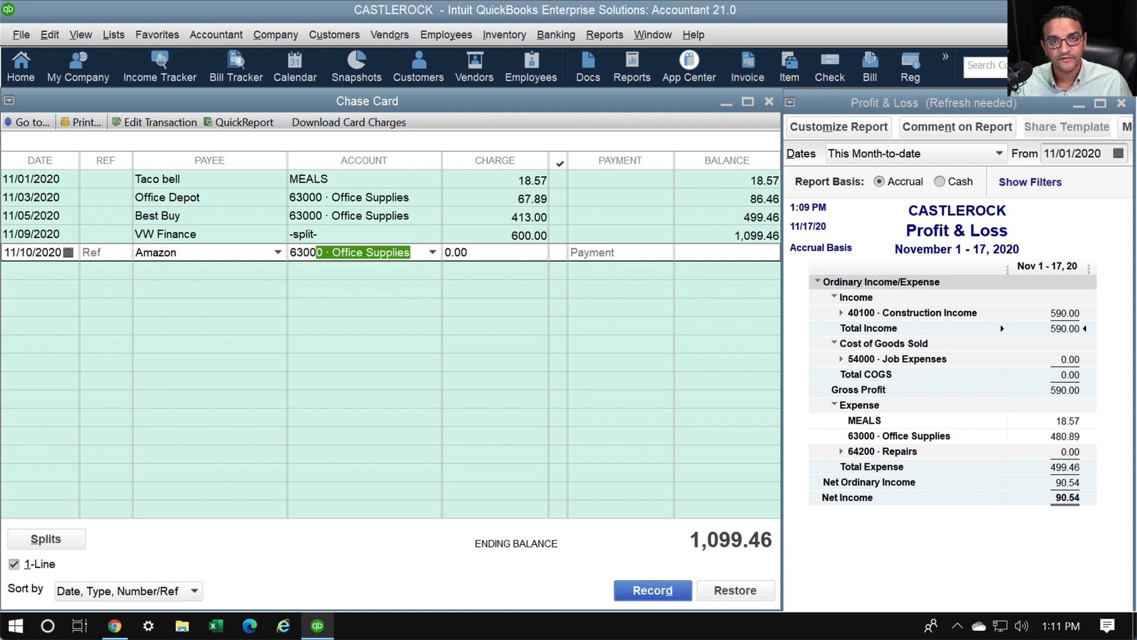
key("Tab")
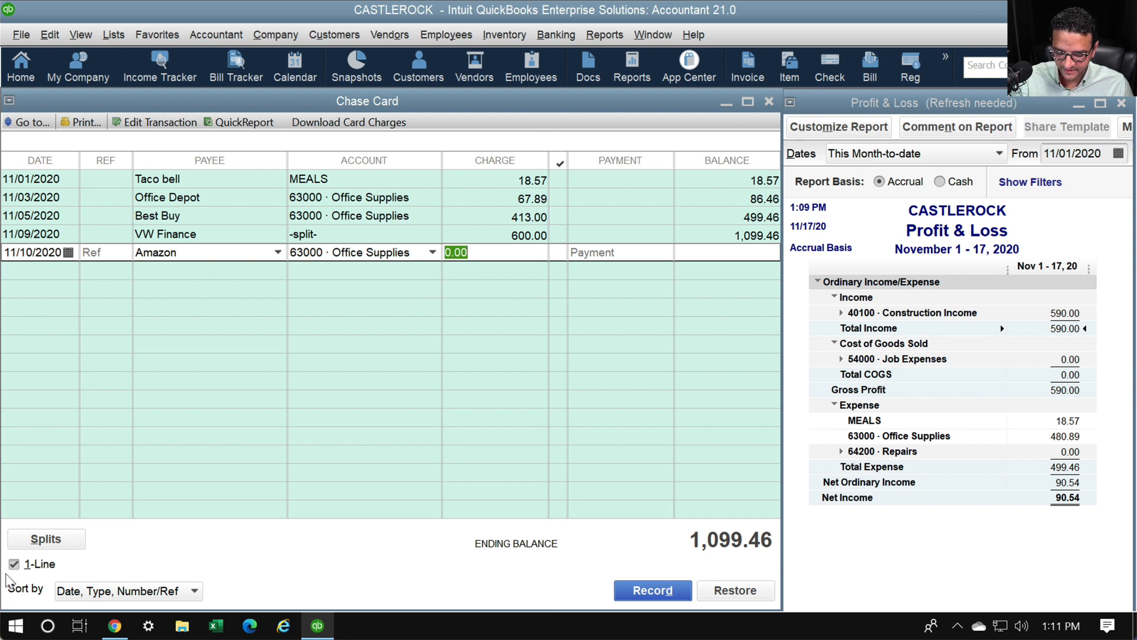
type("180")
key("Tab")
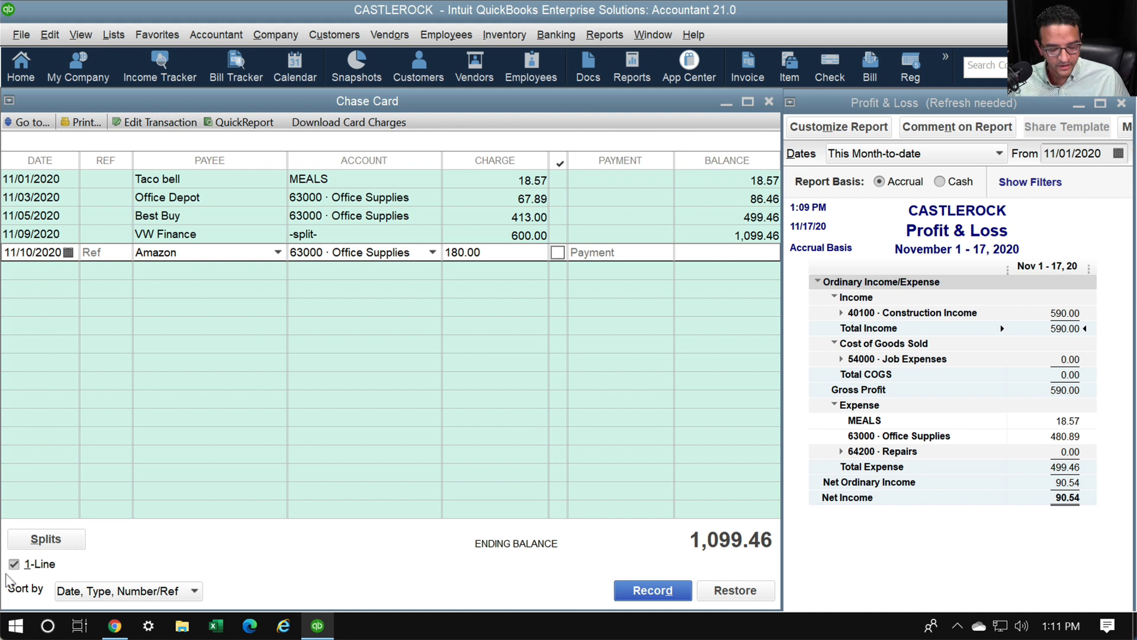
Add the memo 'New headphones for office' and record the Amazon charge
left_click(7, 573)
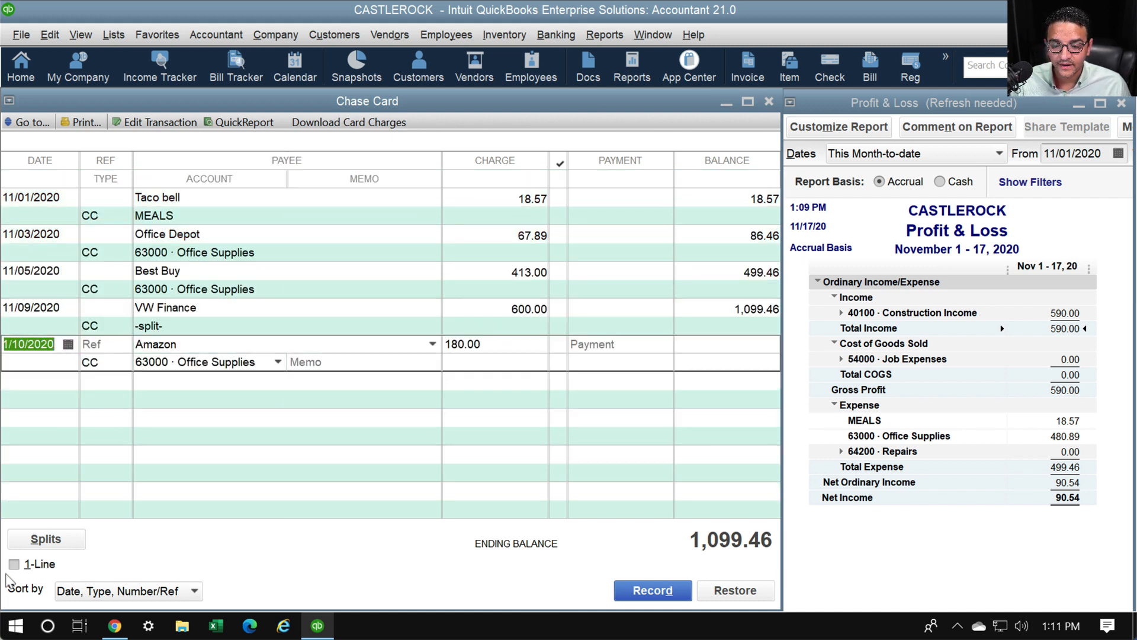
key("Tab")
key("Tab")
key("Tab")
key("Tab")
key("Tab")
key("Tab")
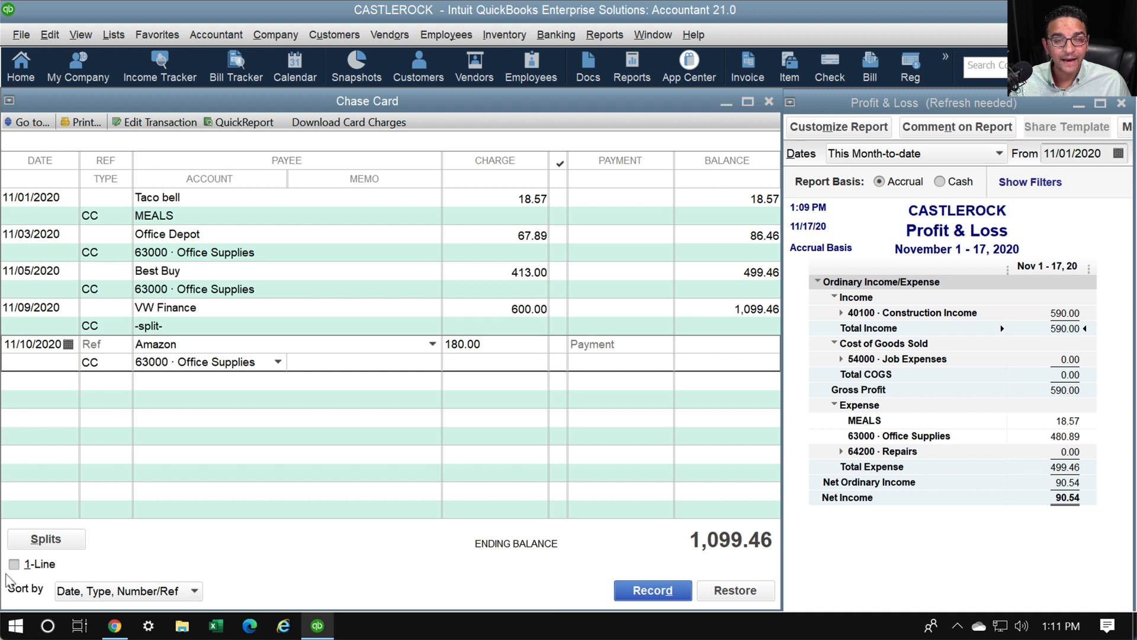
type("New ")
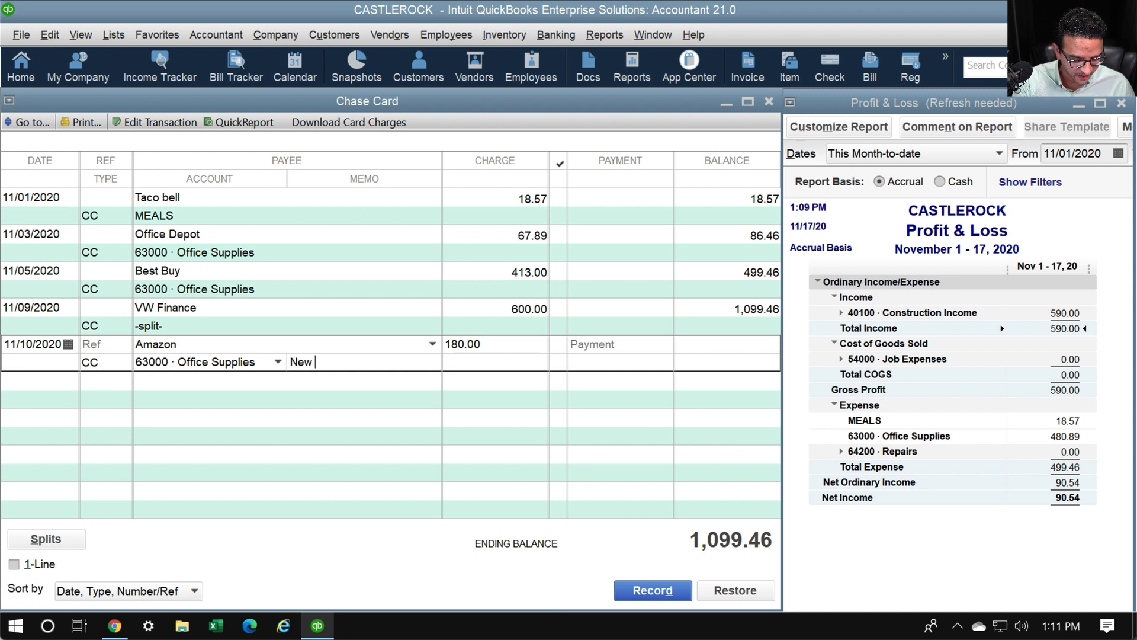
type("headphones for")
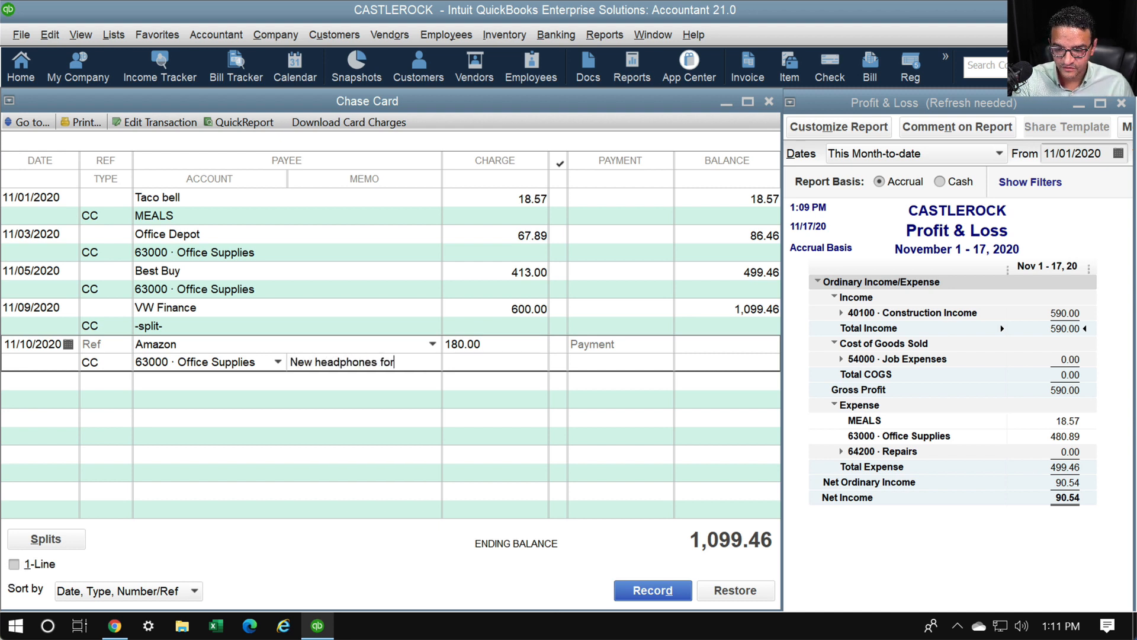
type(" poffi")
key("BackSpace")
key("BackSpace")
key("BackSpace")
key("BackSpace")
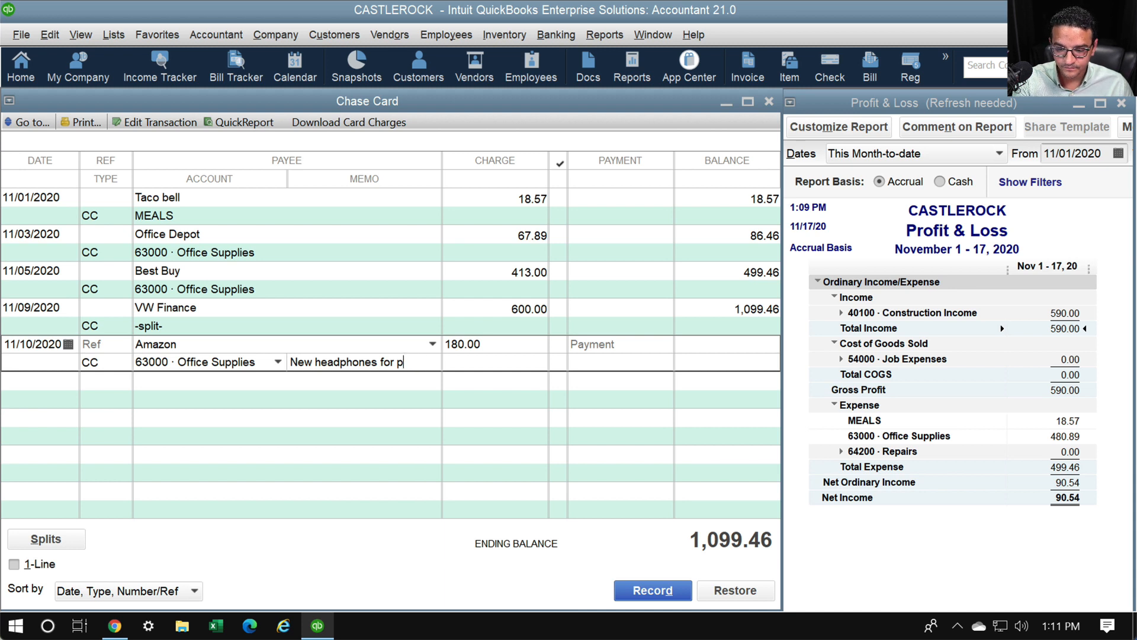
type("o")
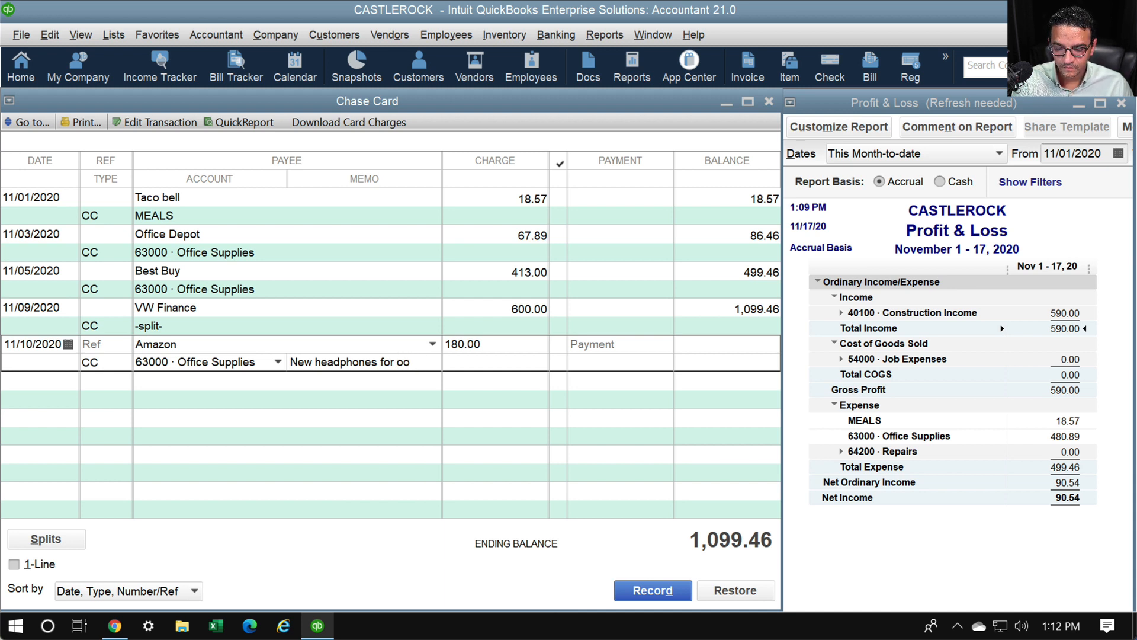
type("f")
key("BackSpace")
key("BackSpace")
type("ffice")
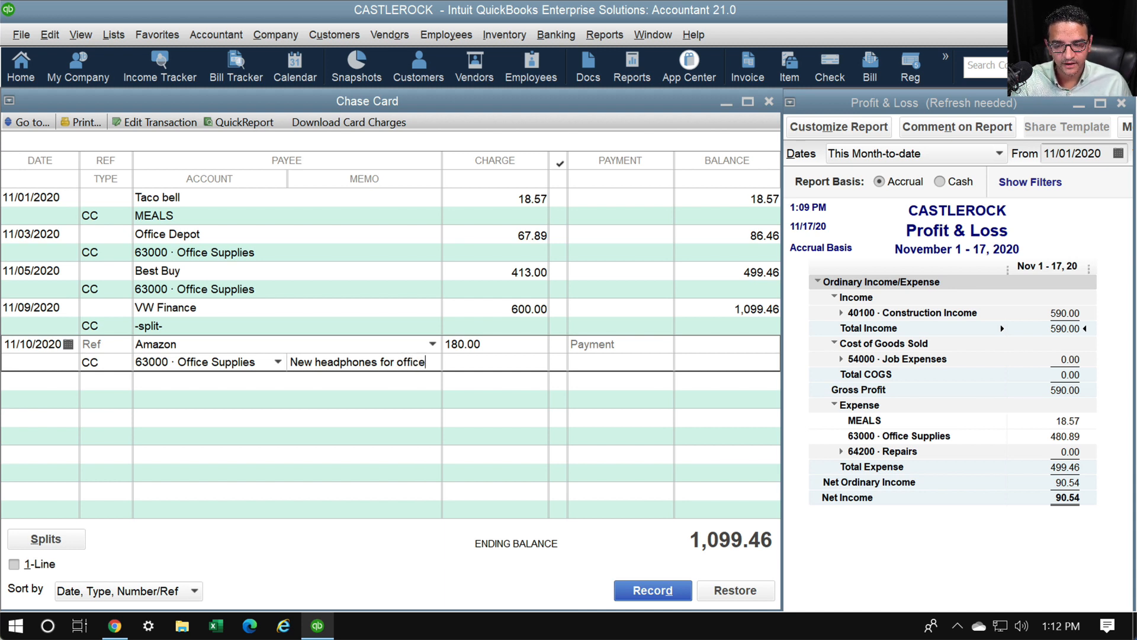
left_click(14, 564)
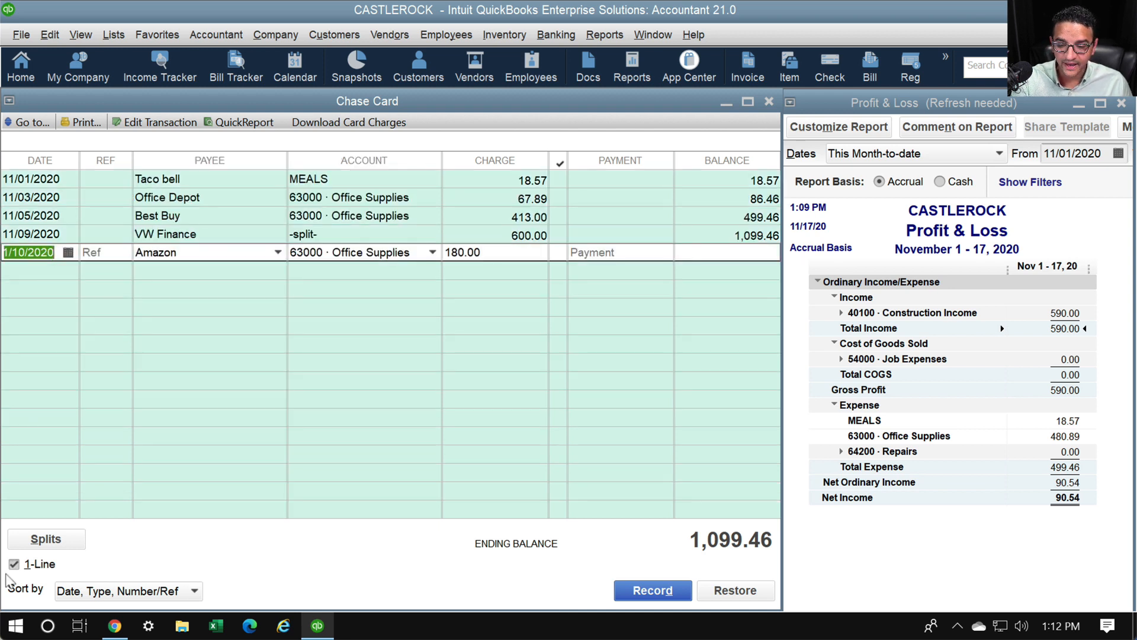
key("Tab")
key("Tab")
key("Tab")
key("Tab")
key("Tab")
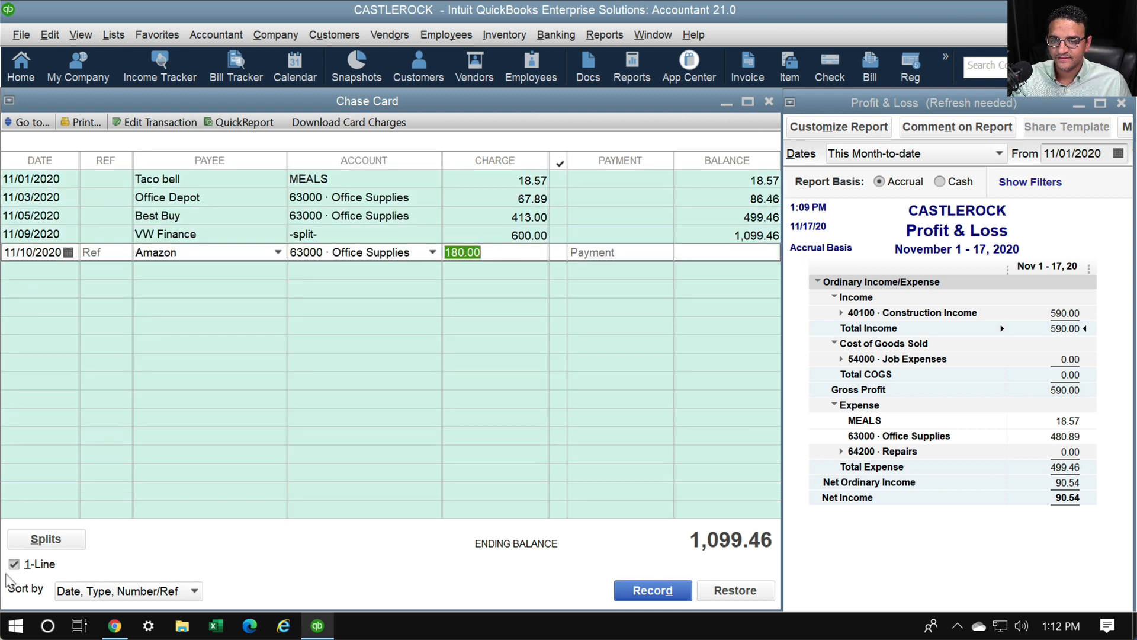
key("Return")
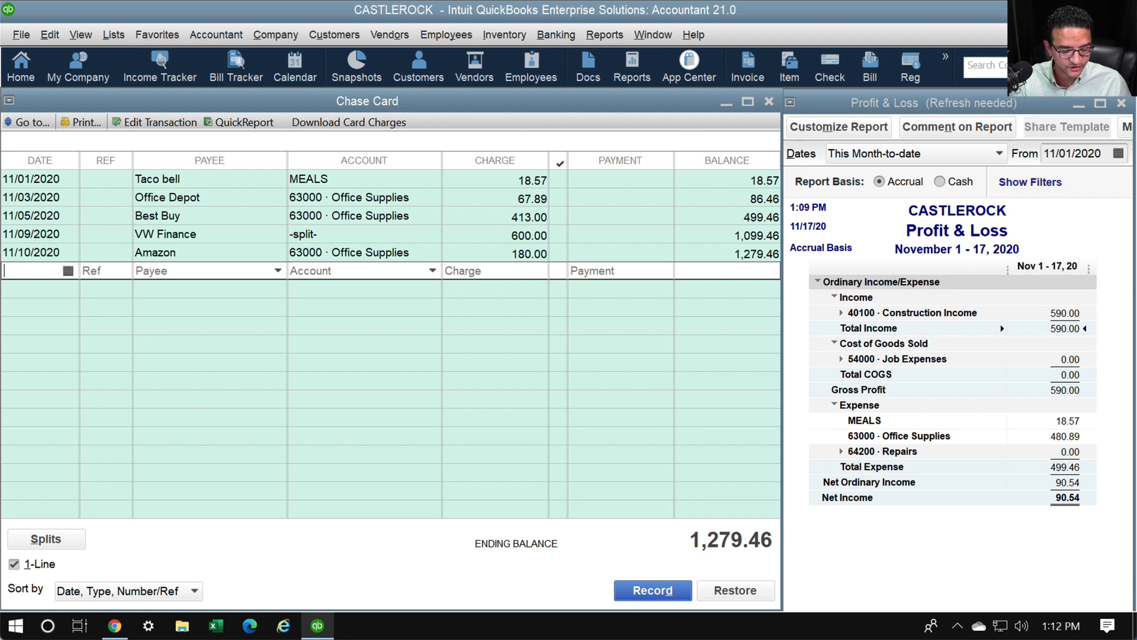
key("Tab")
key("Tab")
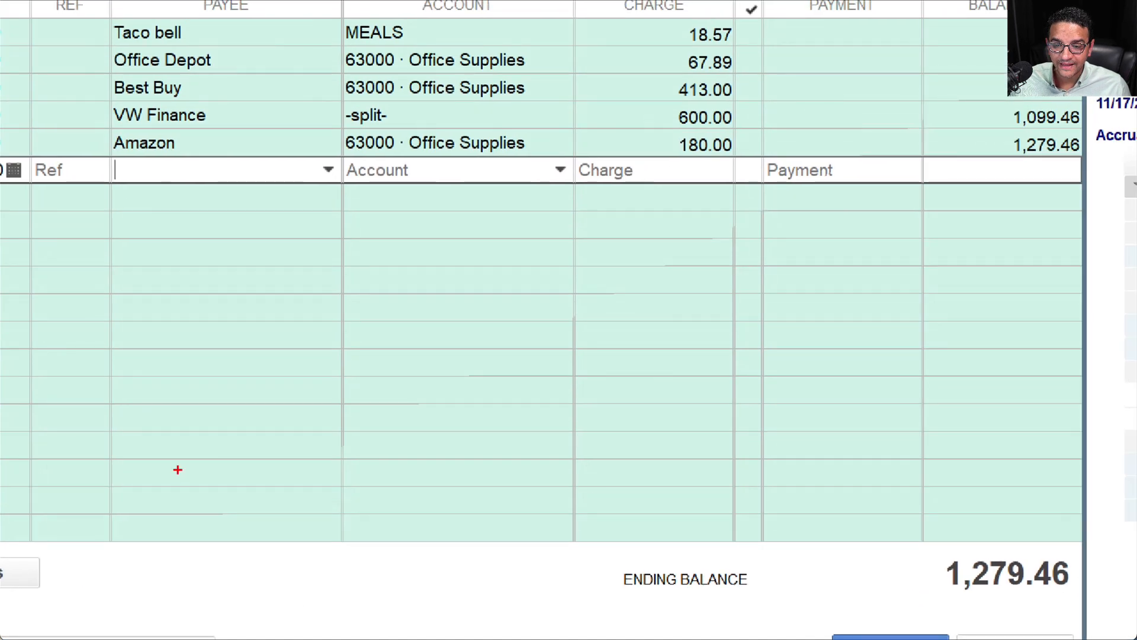
mouse_move(160, 190)
left_mouse_down()
mouse_move(388, 190)
mouse_move(367, 218)
mouse_move(396, 178)
mouse_move(374, 166)
left_mouse_up()
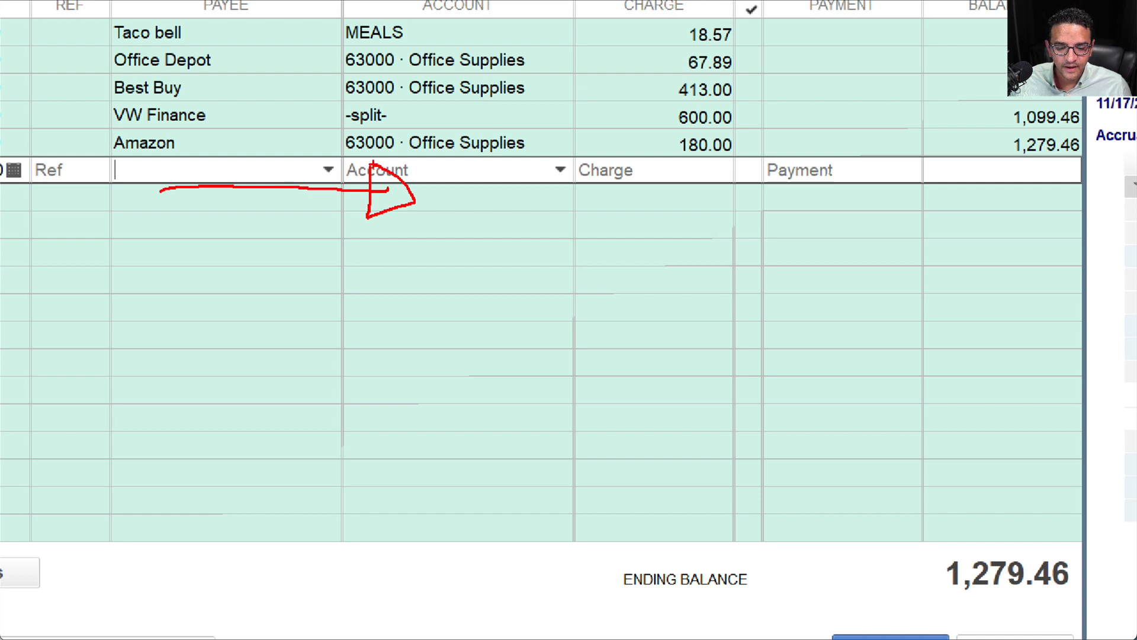
Begin the next charge row, with Amazon autofilled as the payee
mouse_move(595, 219)
left_mouse_down()
mouse_move(334, 225)
mouse_move(347, 209)
mouse_move(311, 239)
mouse_move(342, 216)
mouse_move(336, 223)
left_mouse_up()
key("Escape")
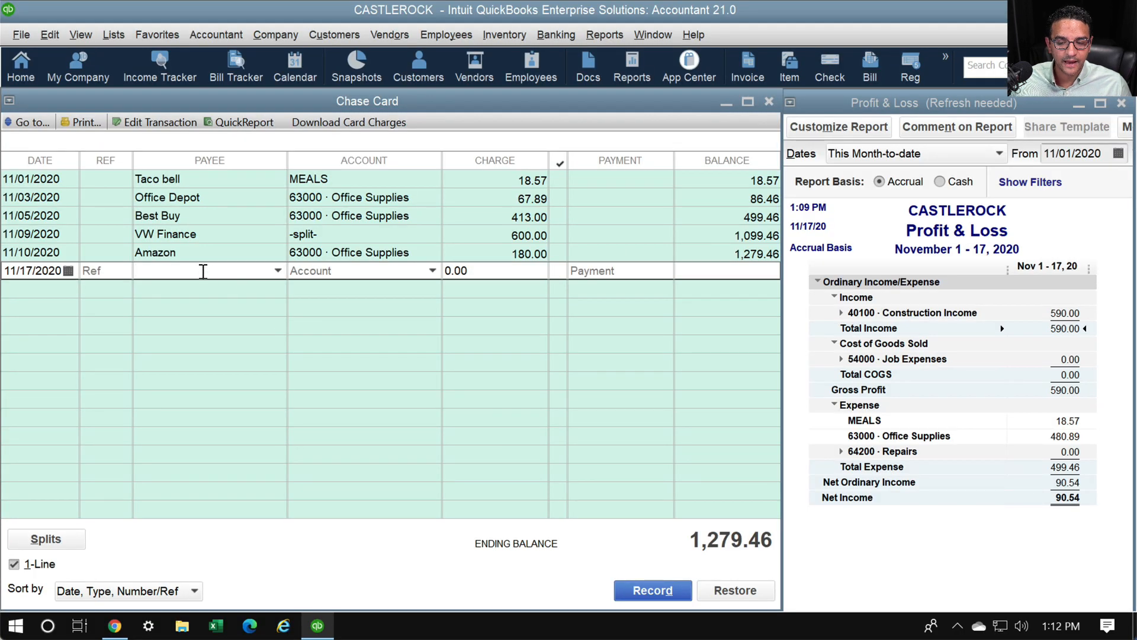
key("Tab")
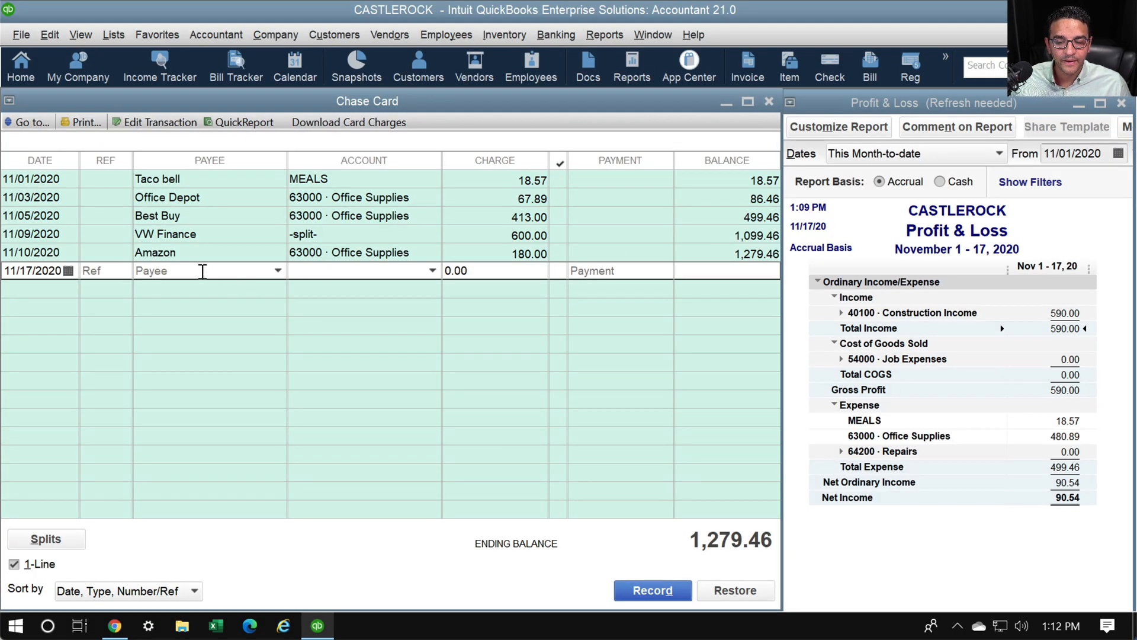
left_click(202, 271)
type("Amazon")
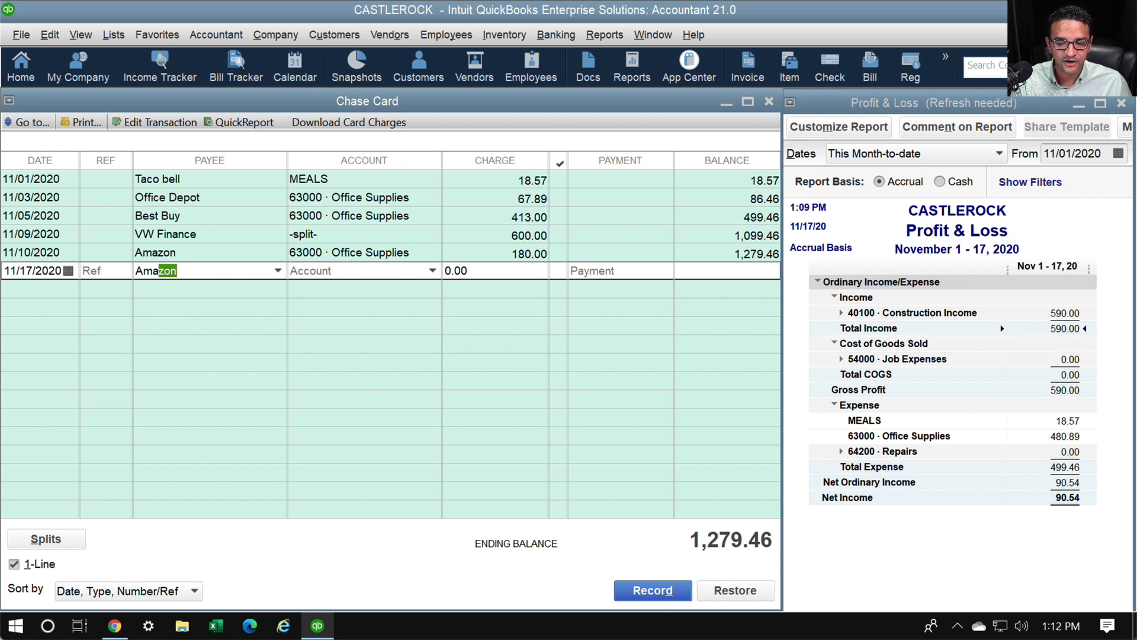
key("Tab")
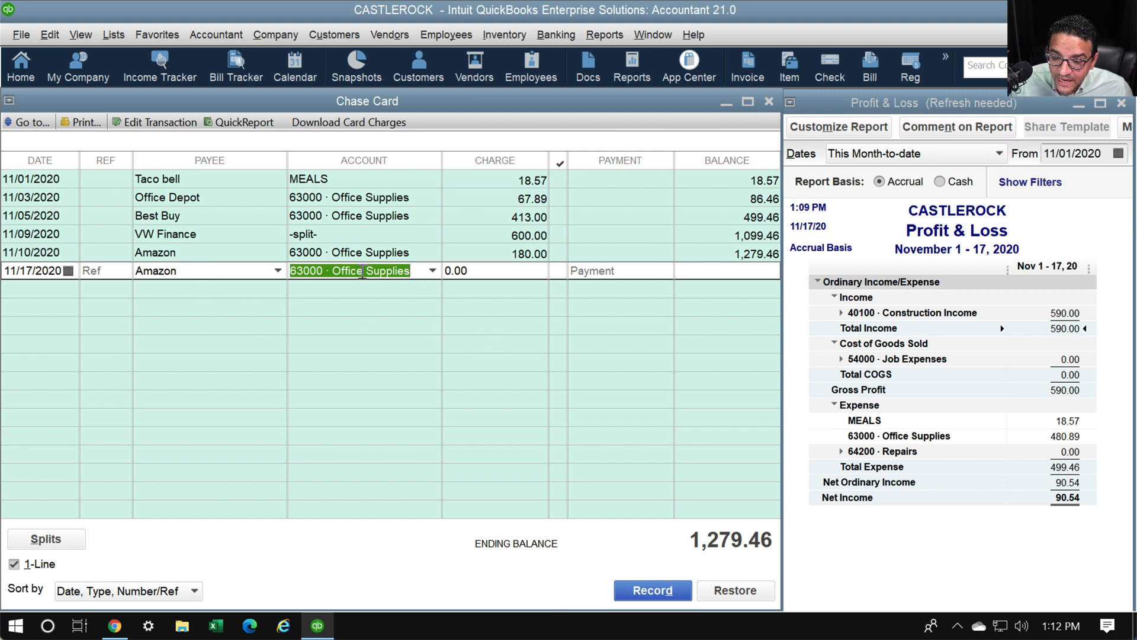
left_click(195, 273)
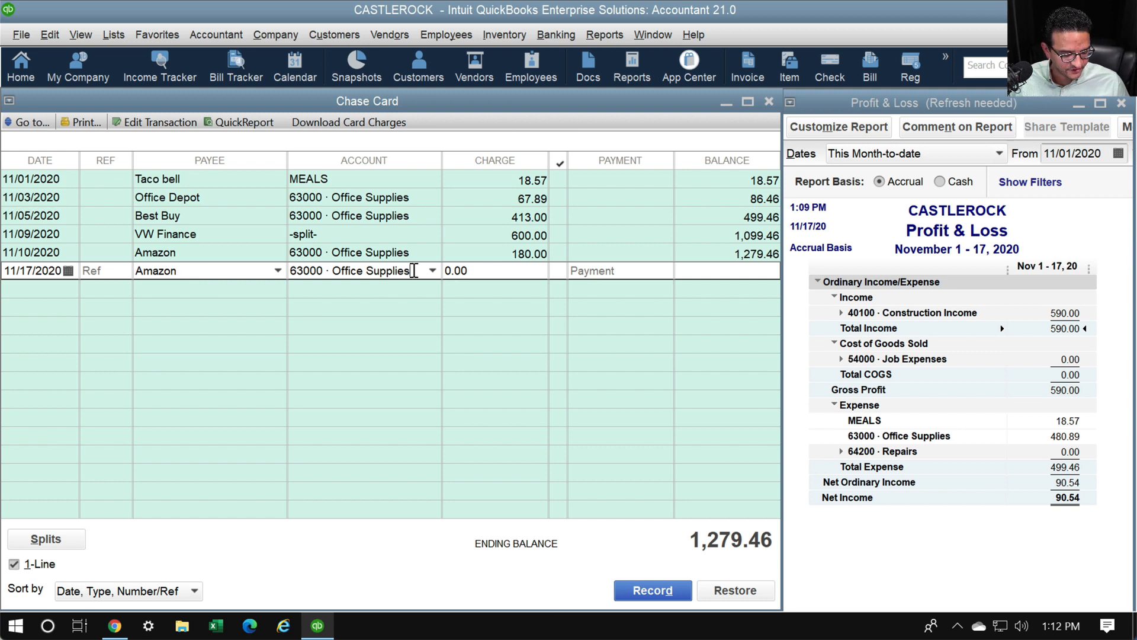
Replace the payee with new vendor Apple and record a 1,000.00 charge
key("shift+Tab")
type("Apple")
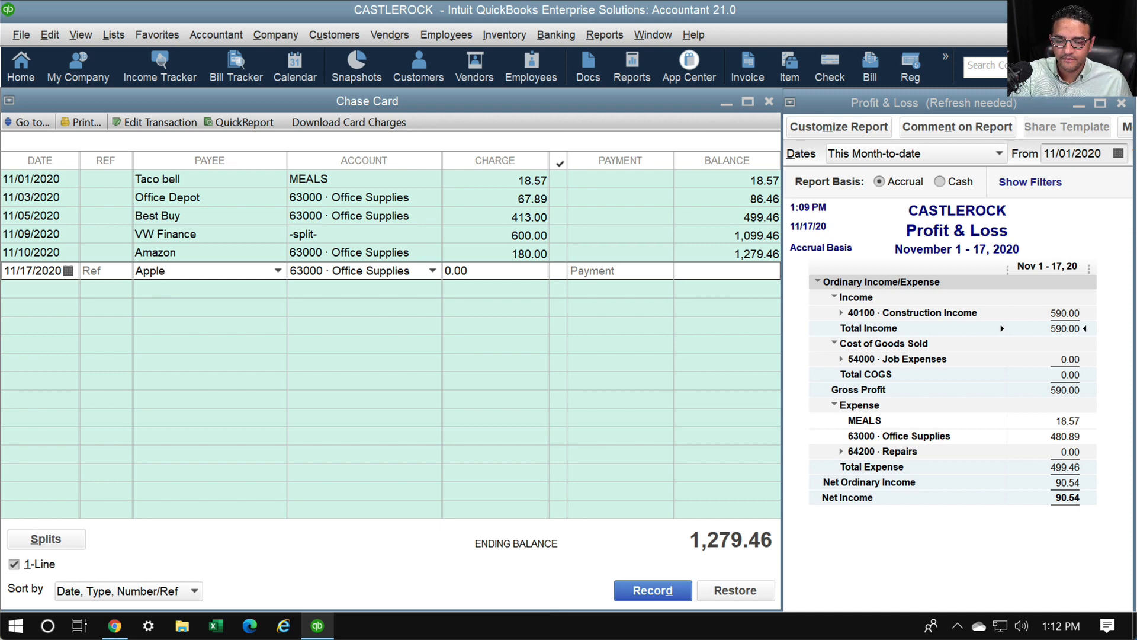
key("Tab")
key("Return")
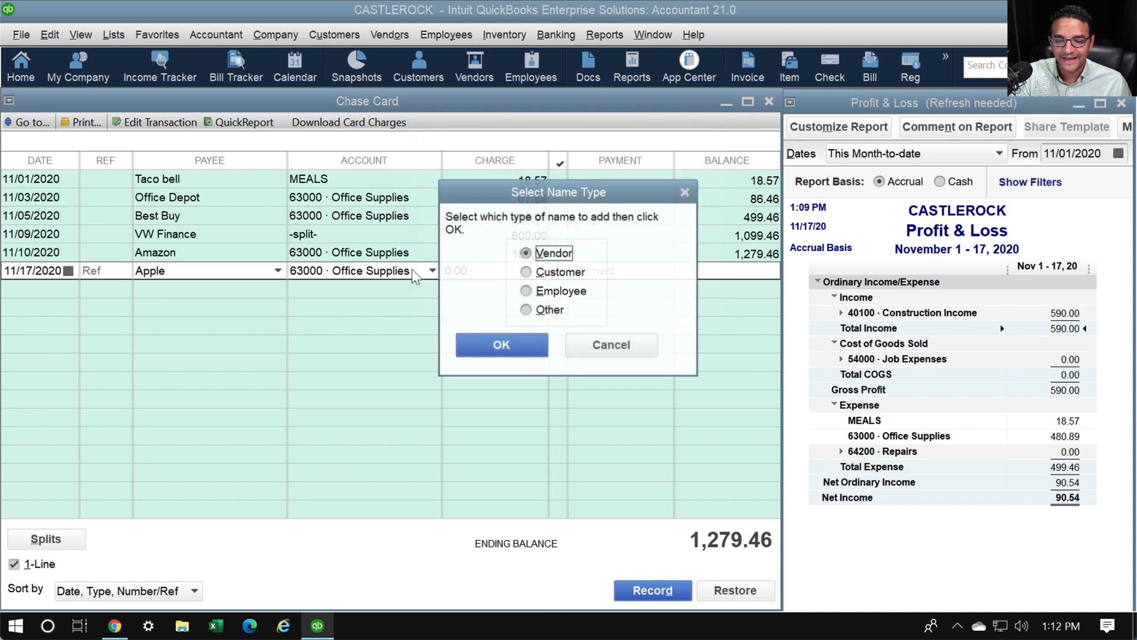
key("Return")
key("Tab")
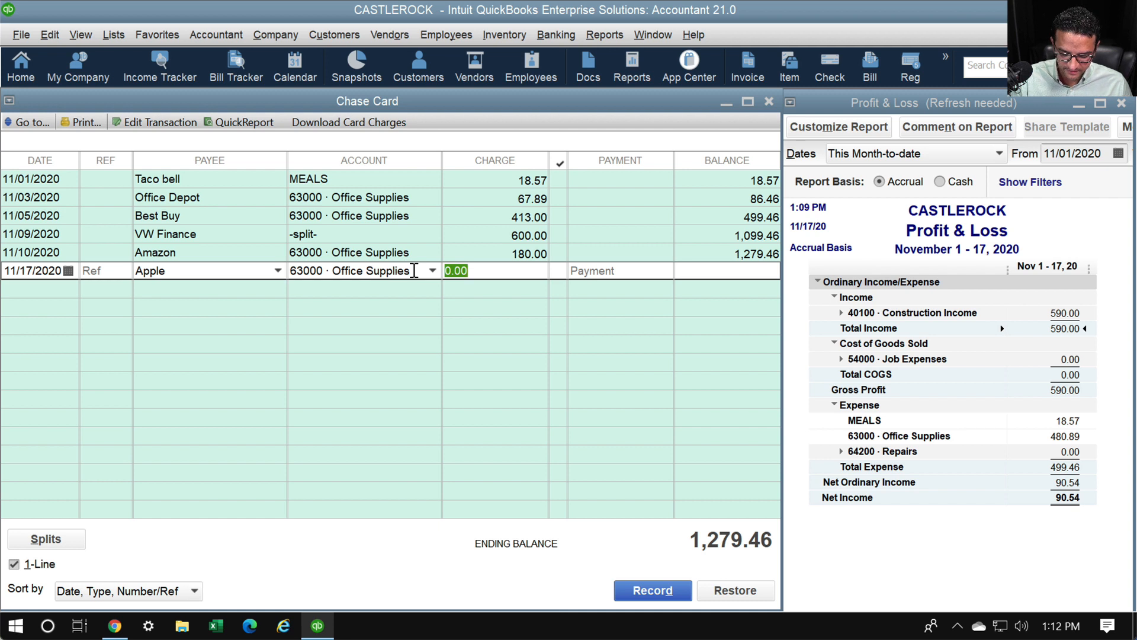
type("10000")
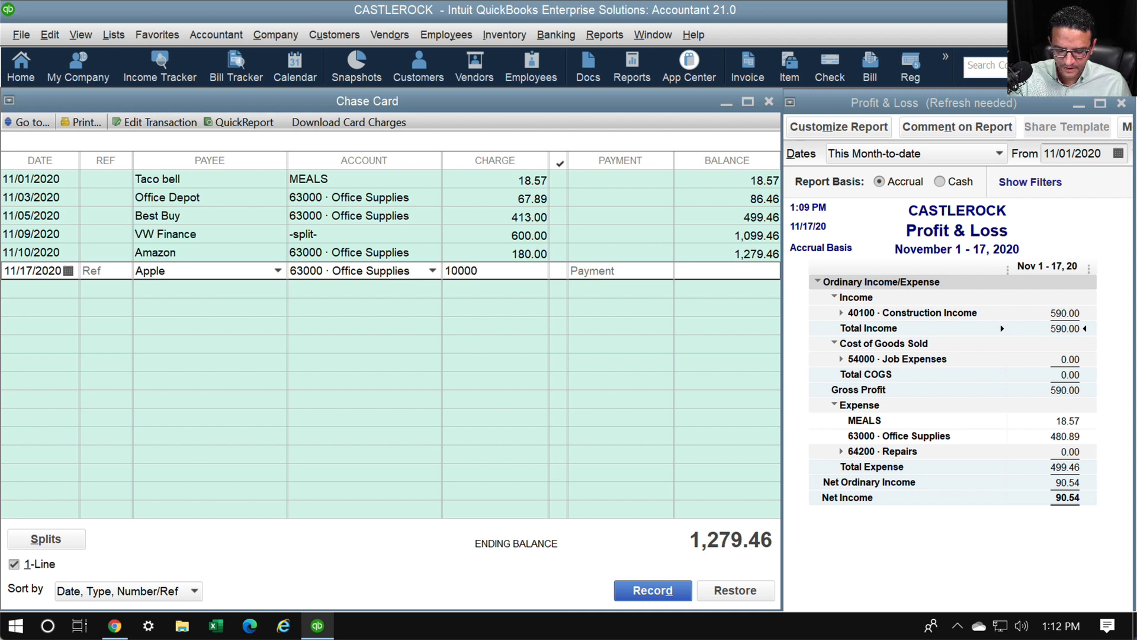
key("Tab")
key("Return")
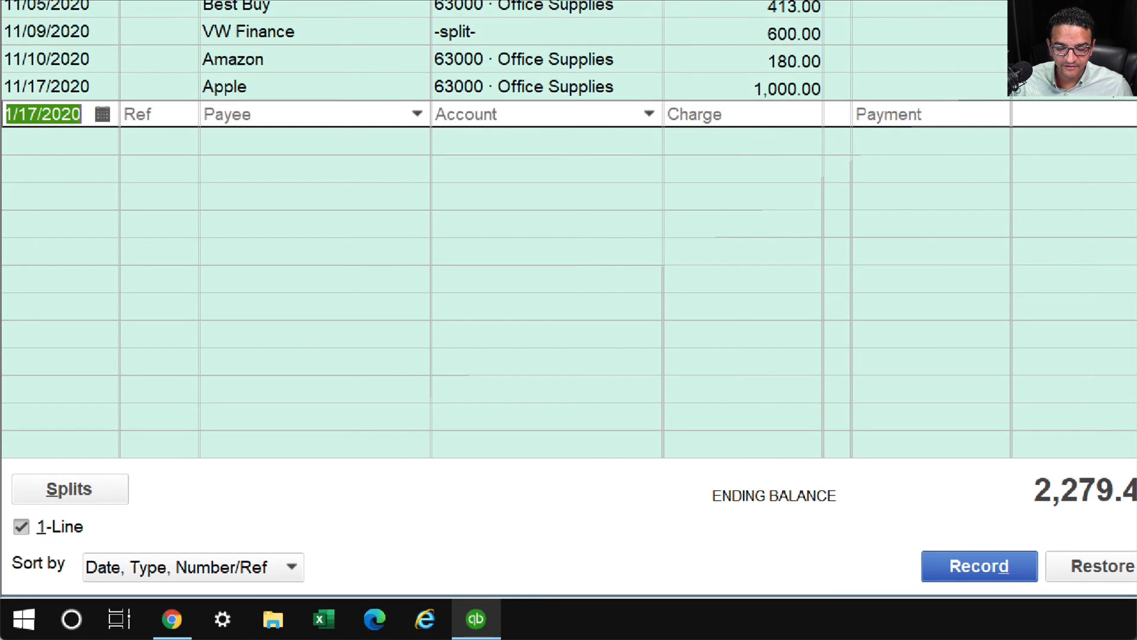
Point out the register's Sort by setting, then close the Chase Card register
mouse_move(343, 526)
left_mouse_down()
mouse_move(99, 534)
mouse_move(12, 549)
mouse_move(9, 581)
mouse_move(261, 609)
mouse_move(325, 533)
mouse_move(314, 529)
left_mouse_up()
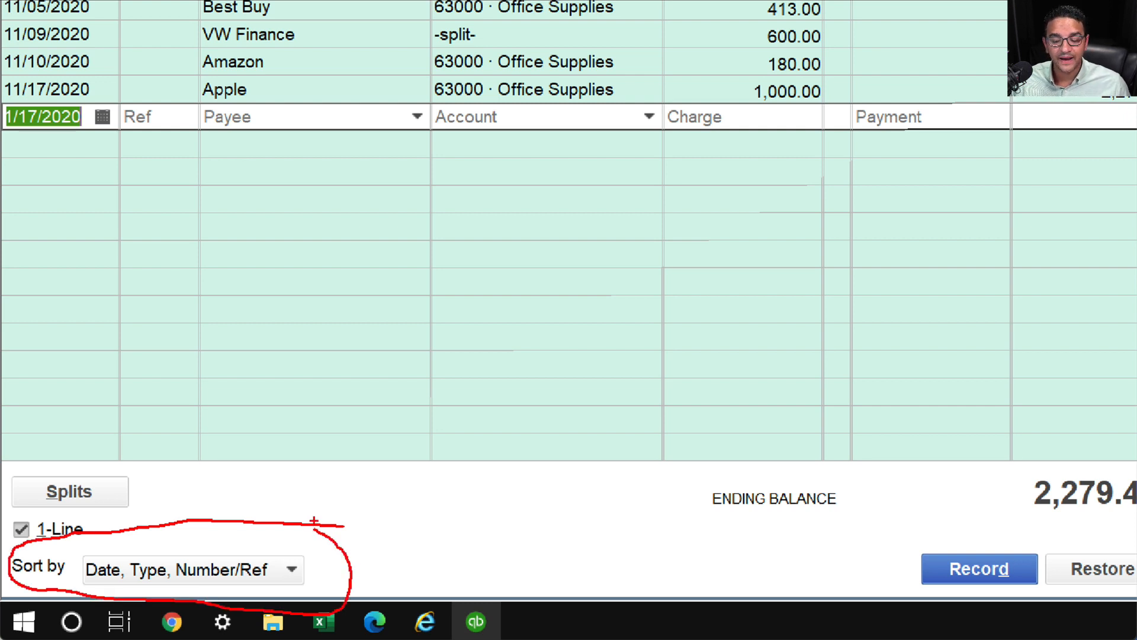
mouse_move(88, 585)
left_mouse_down()
mouse_move(144, 582)
mouse_move(70, 587)
mouse_move(145, 581)
mouse_move(73, 584)
left_mouse_up()
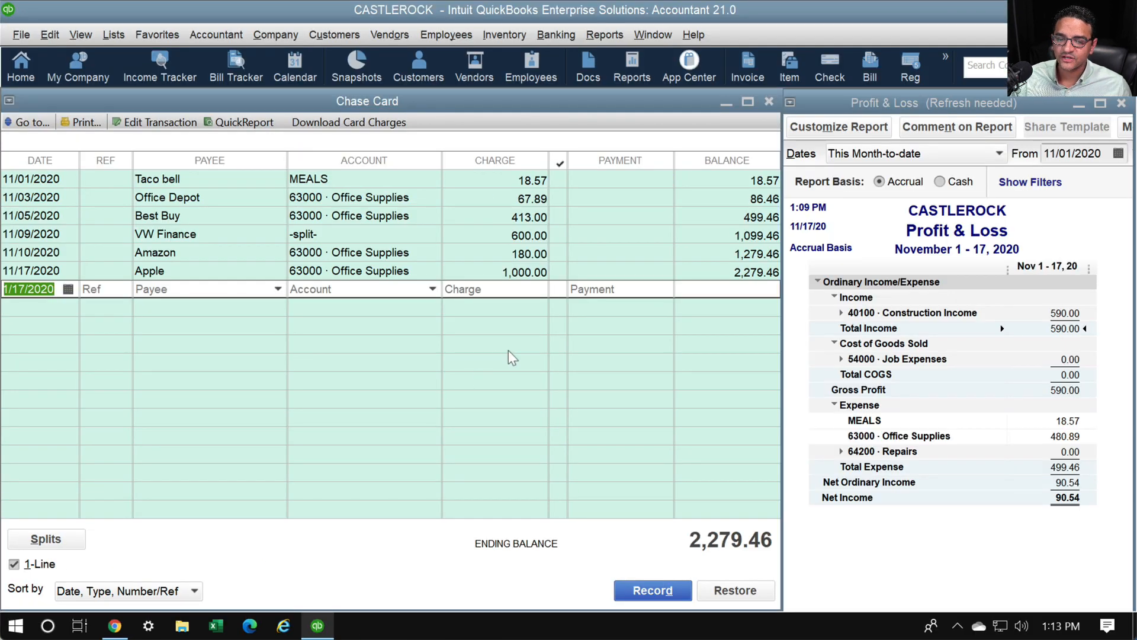
key("Escape")
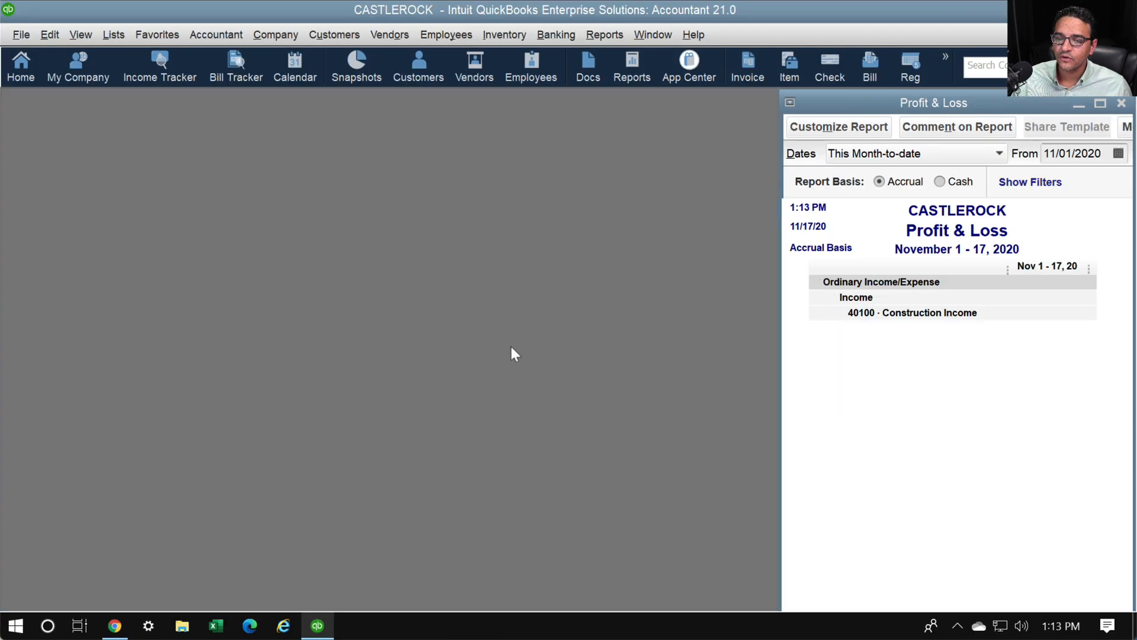
Open the Chart of Accounts and the 10100 · Checking register, enlarging both windows
left_click(115, 36)
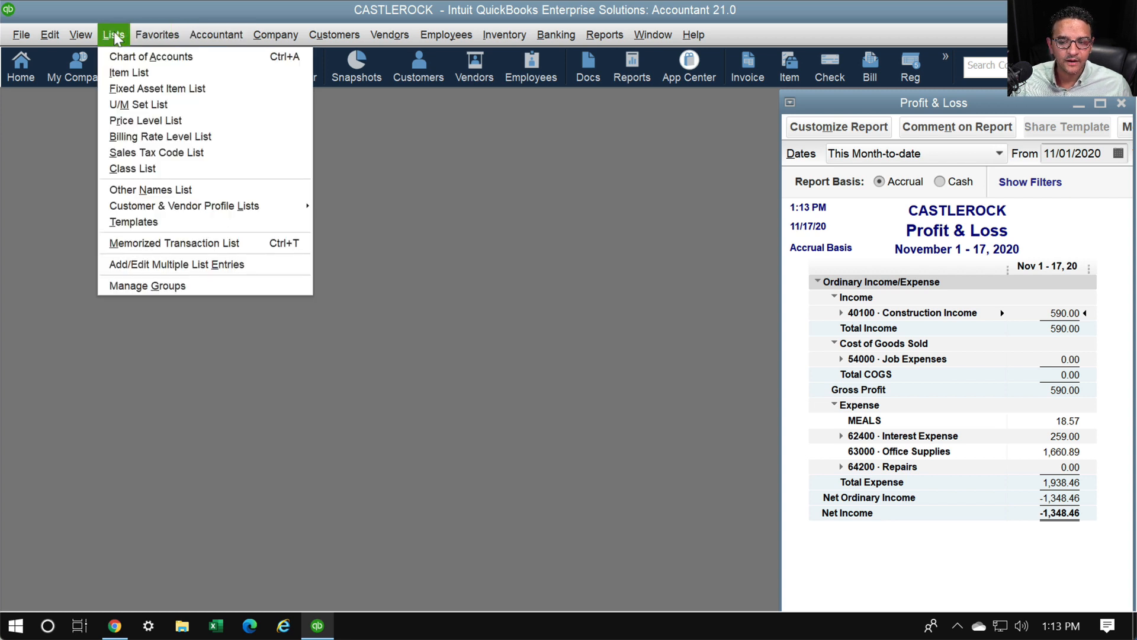
left_click(121, 57)
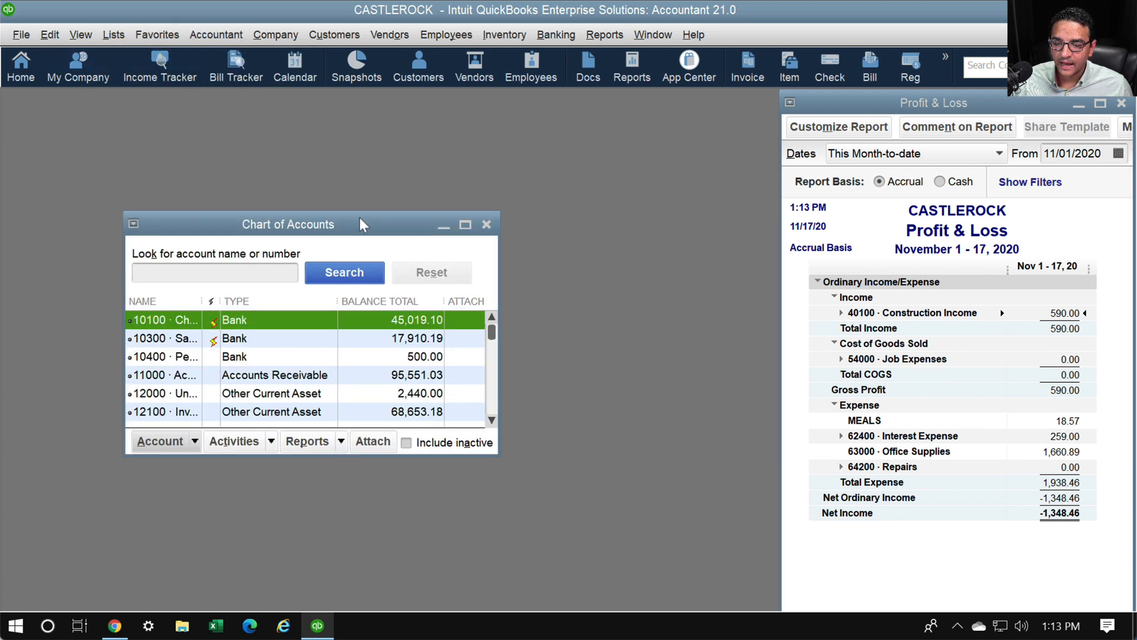
left_click_drag(359, 218, 243, 92)
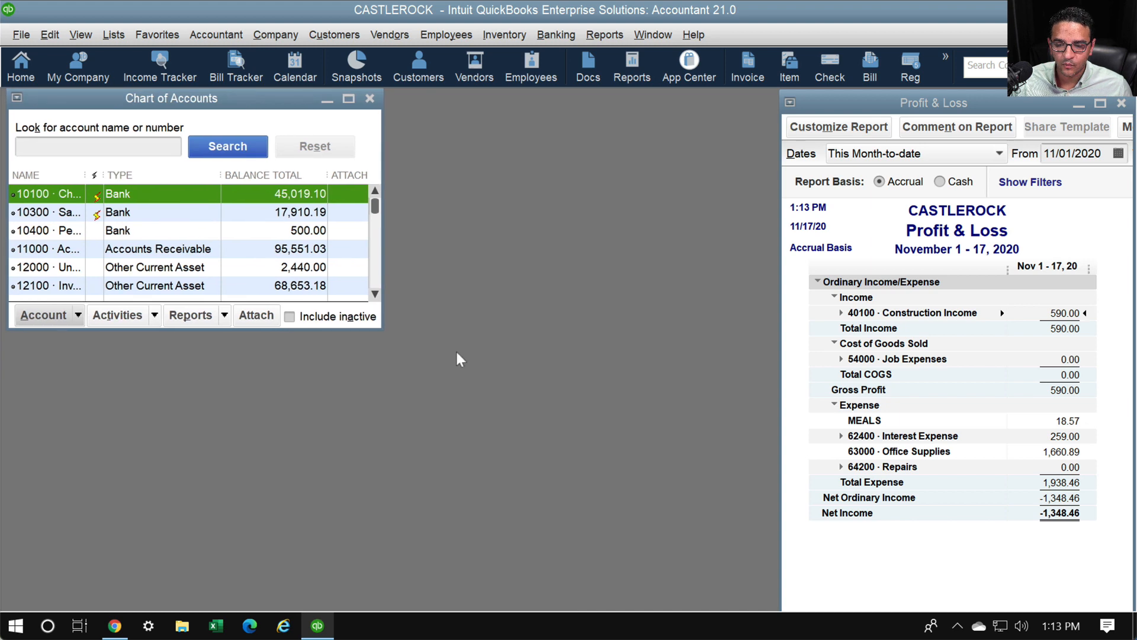
left_click_drag(383, 327, 749, 601)
double_click(71, 195)
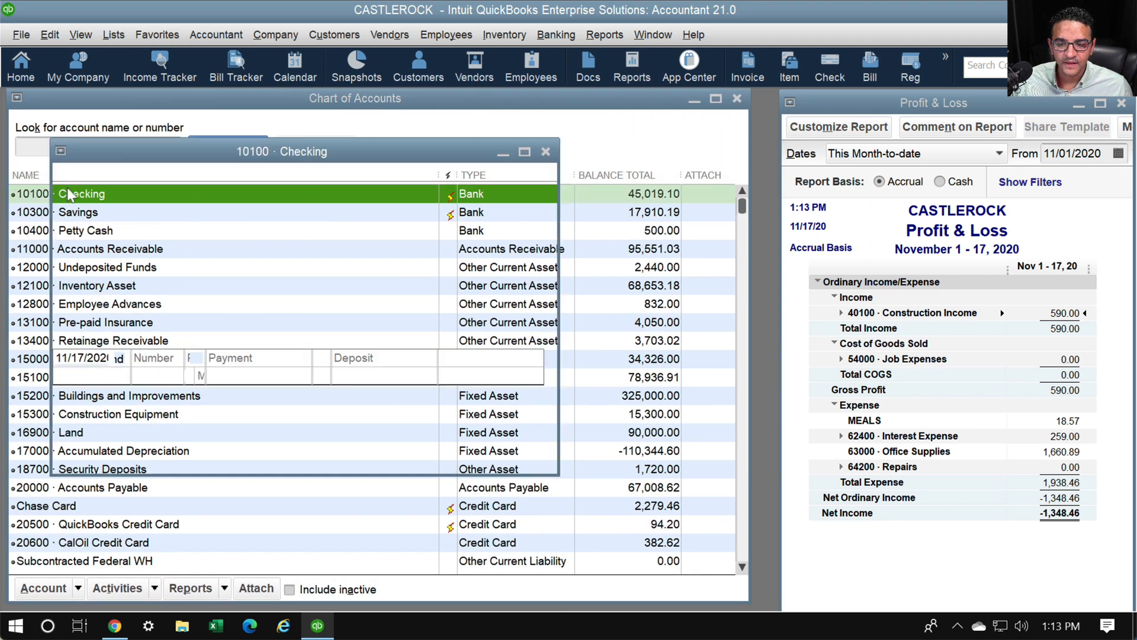
left_click_drag(450, 151, 401, 101)
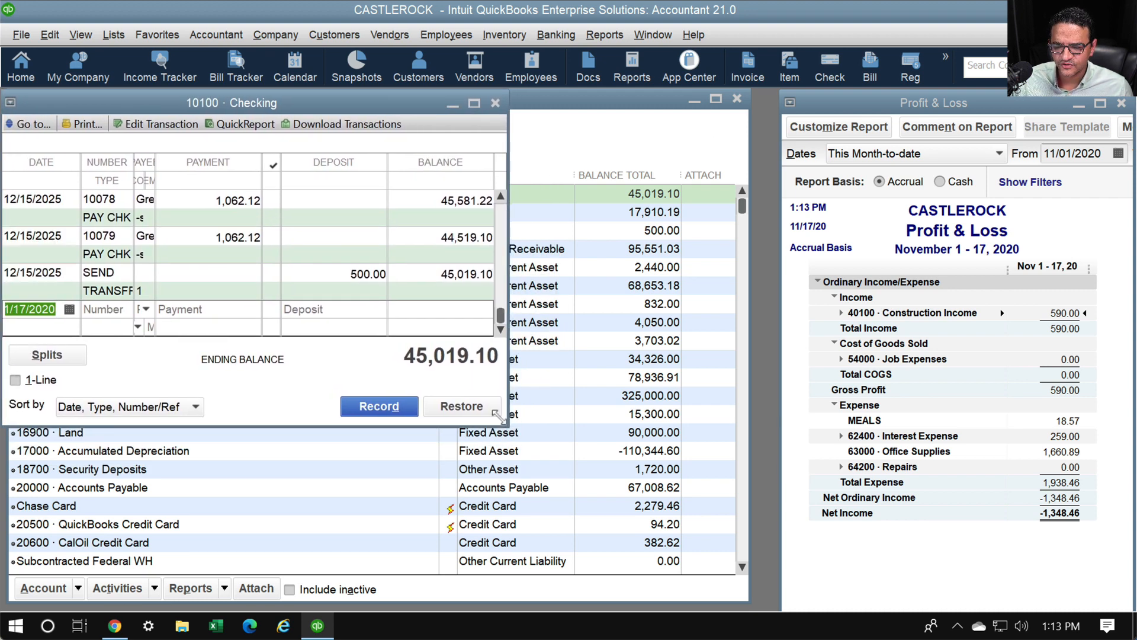
left_click_drag(508, 425, 771, 602)
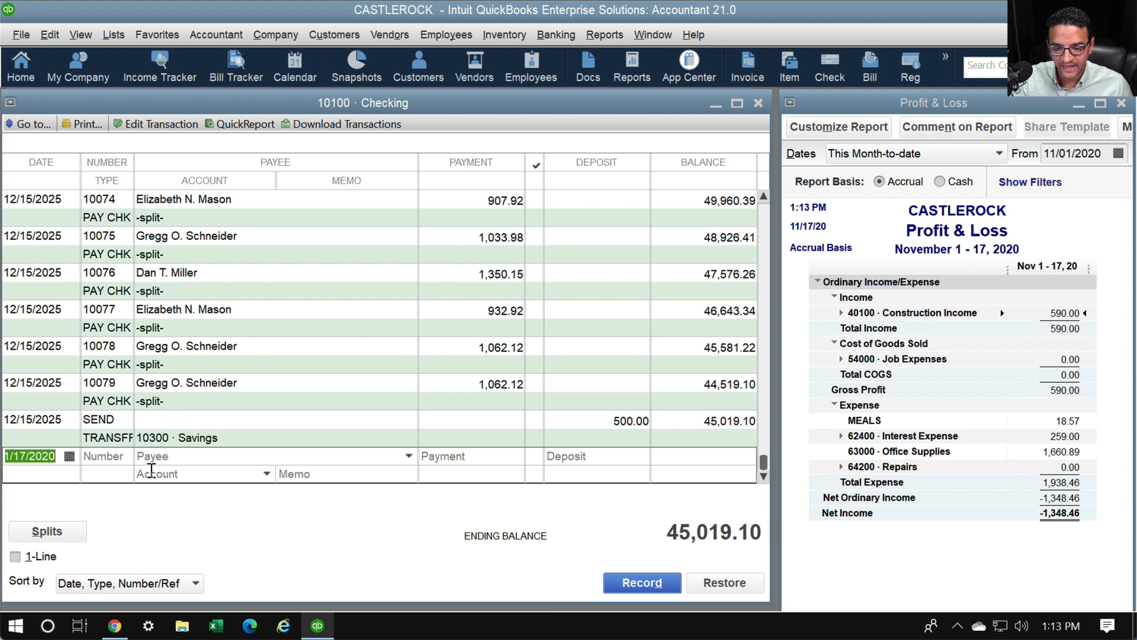
Start an 11/15/2020 check, quick-adding the payee as a new vendor
type("11152020")
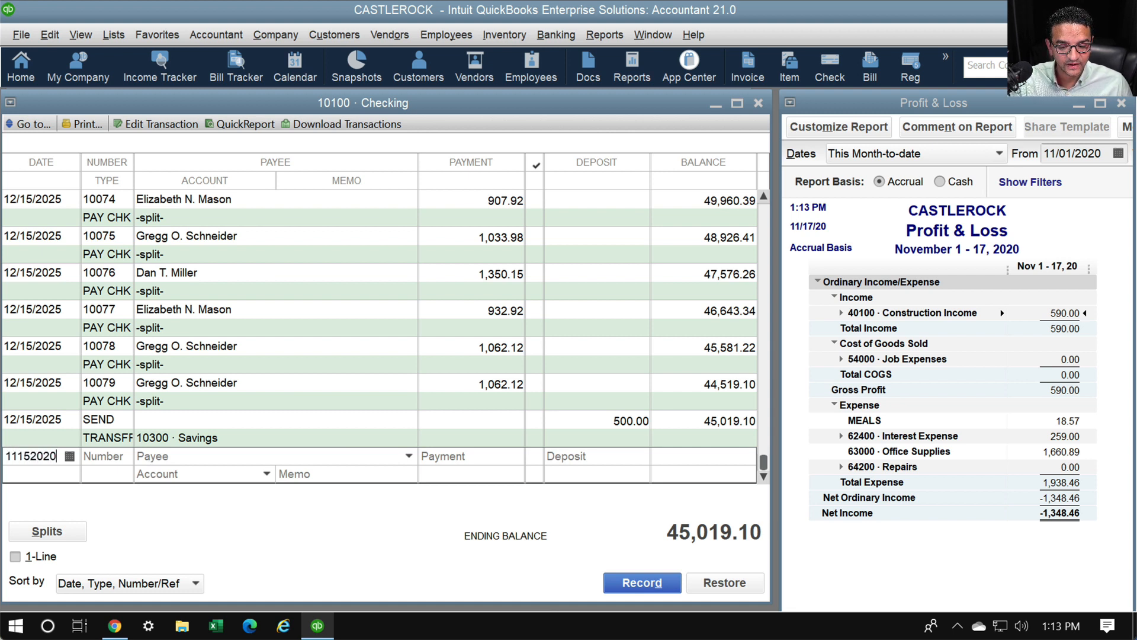
key("Tab")
key("Tab")
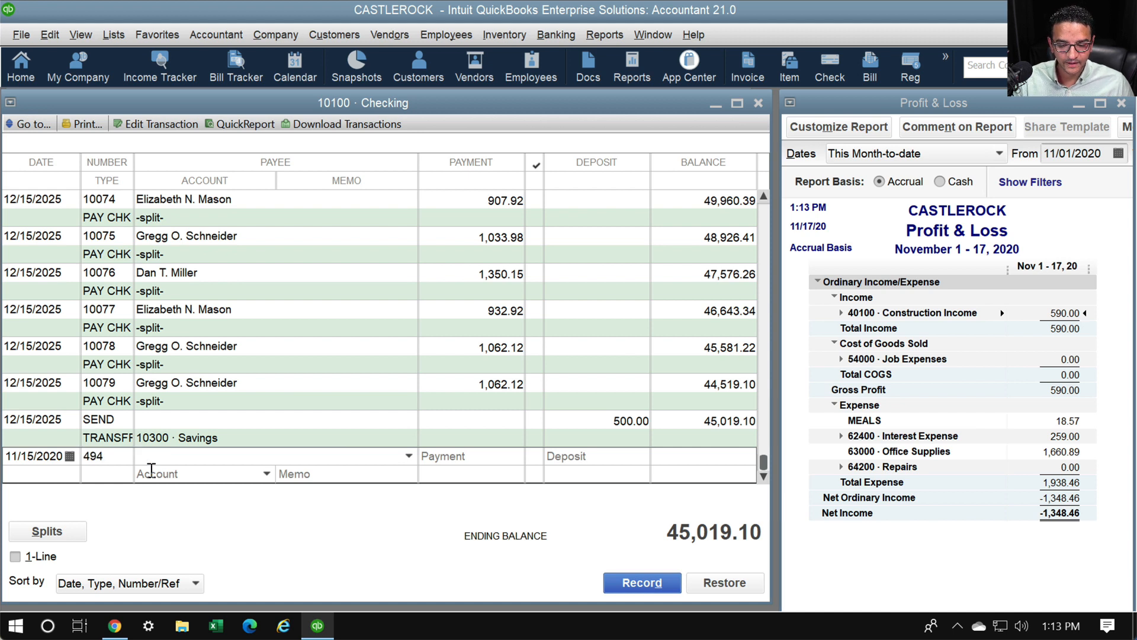
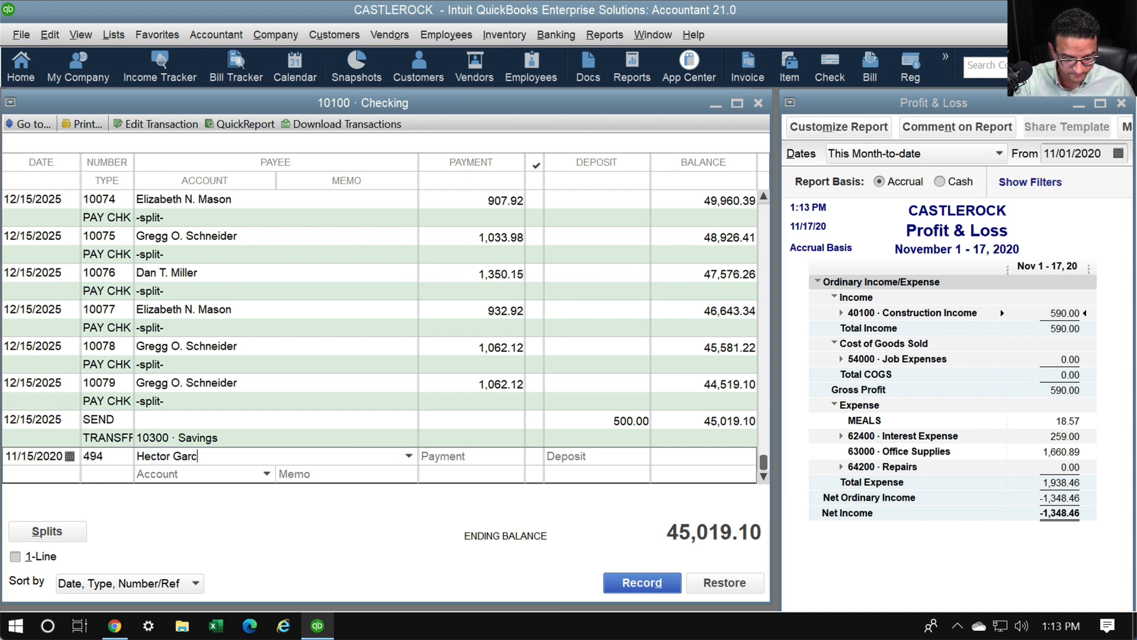
key("Tab")
key("Return")
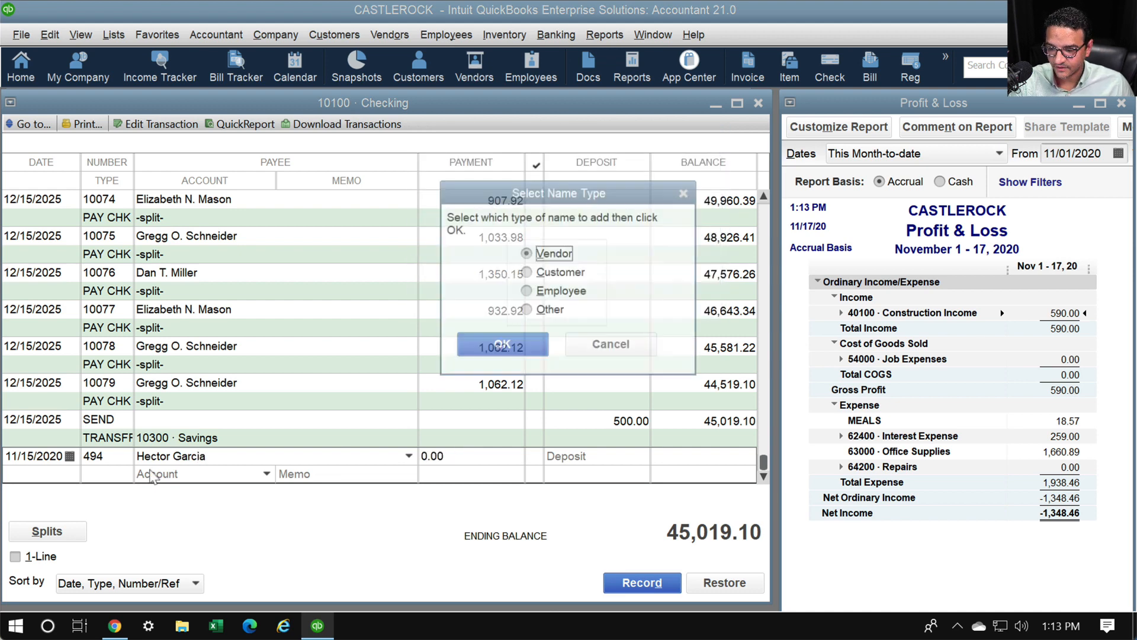
key("Return")
Enter a 10,000.00 payment charged to a new Subcontractors account
type("10,00")
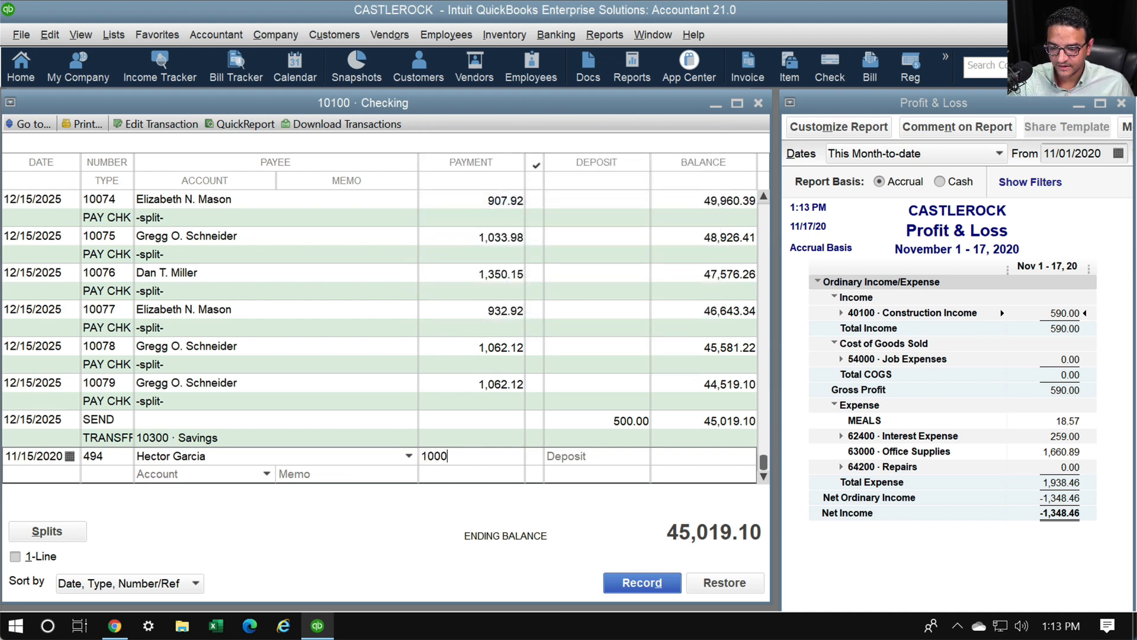
type("0")
key("Tab")
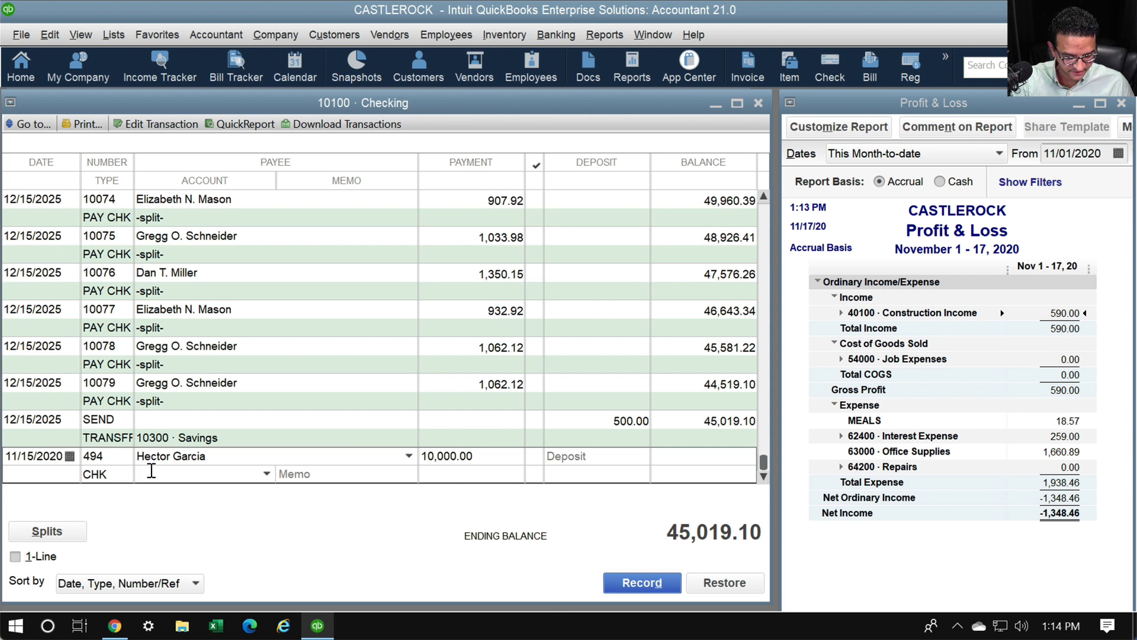
type("Con")
key("BackSpace")
key("BackSpace")
key("BackSpace")
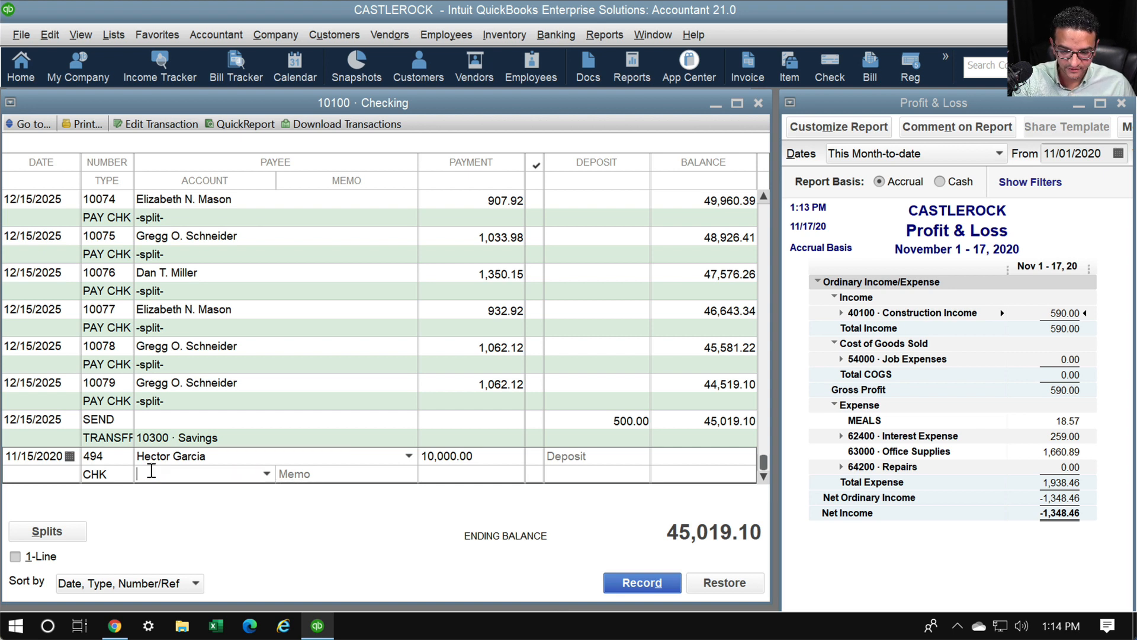
type("Subcont")
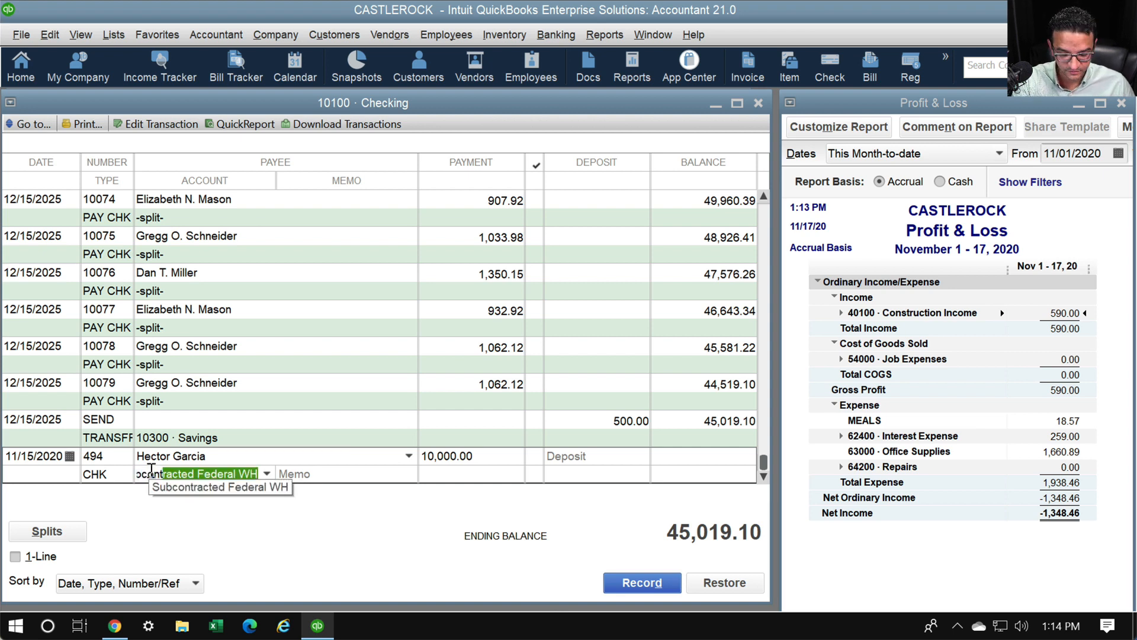
type("ractors")
key("Tab")
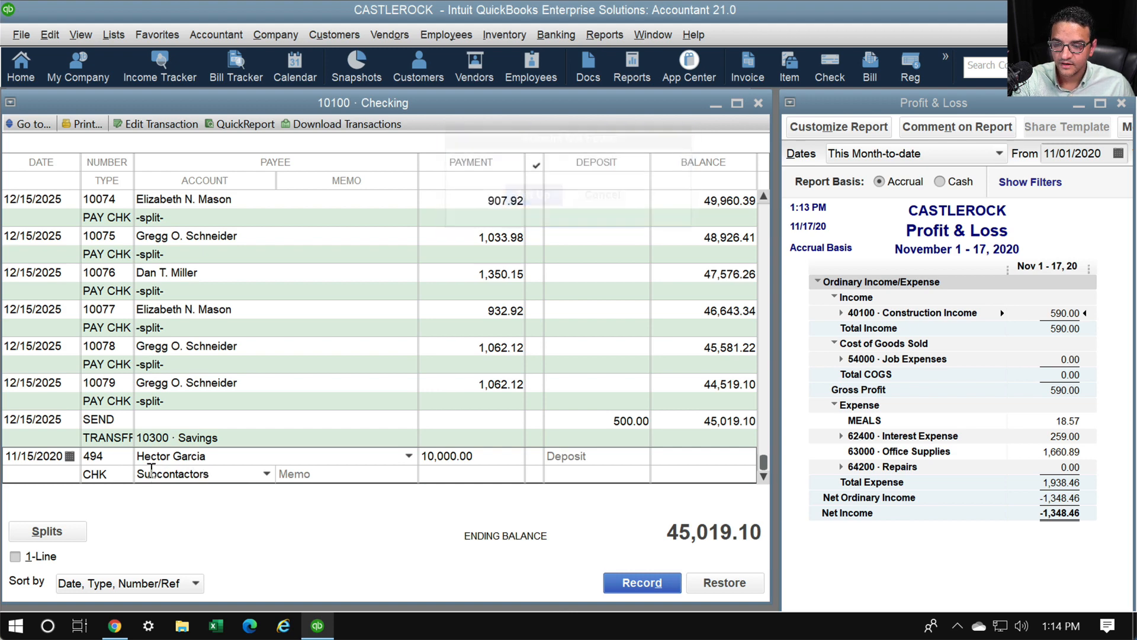
key("Return")
Set up Subcontractors as a Cost of Goods Sold account and record the 10,000.00 check
left_click(453, 173)
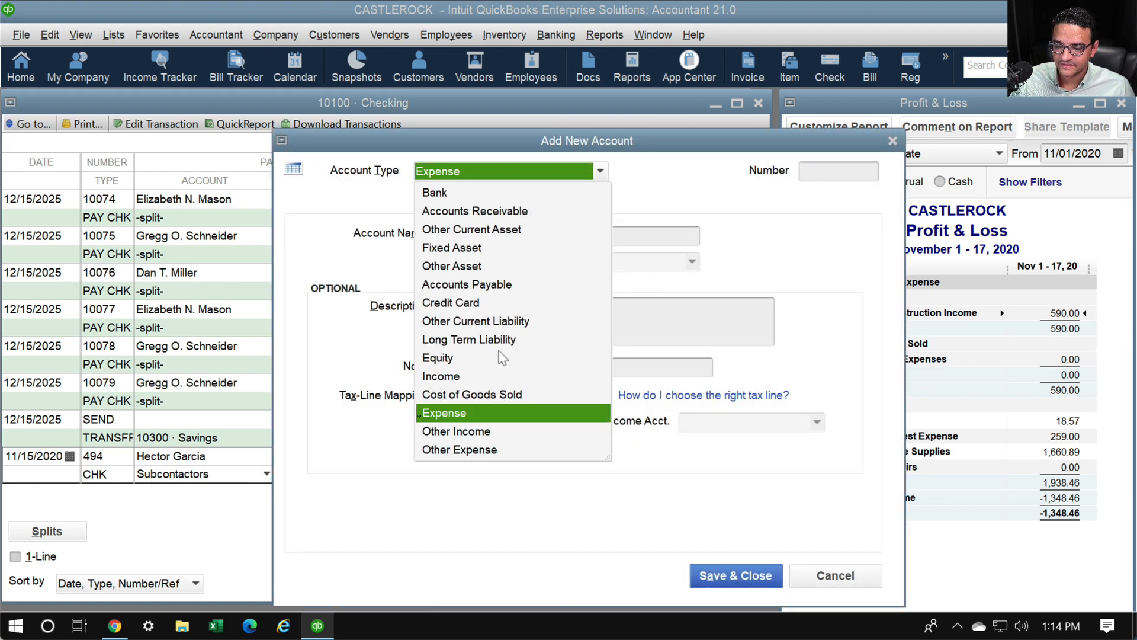
left_click(472, 395)
left_click(735, 575)
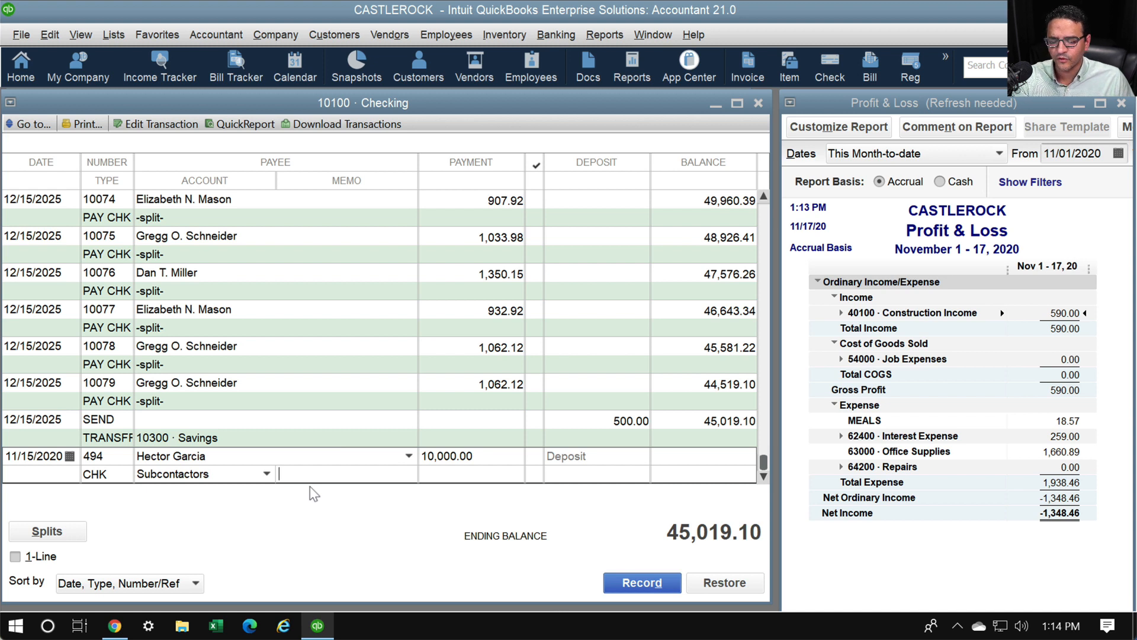
key("Return")
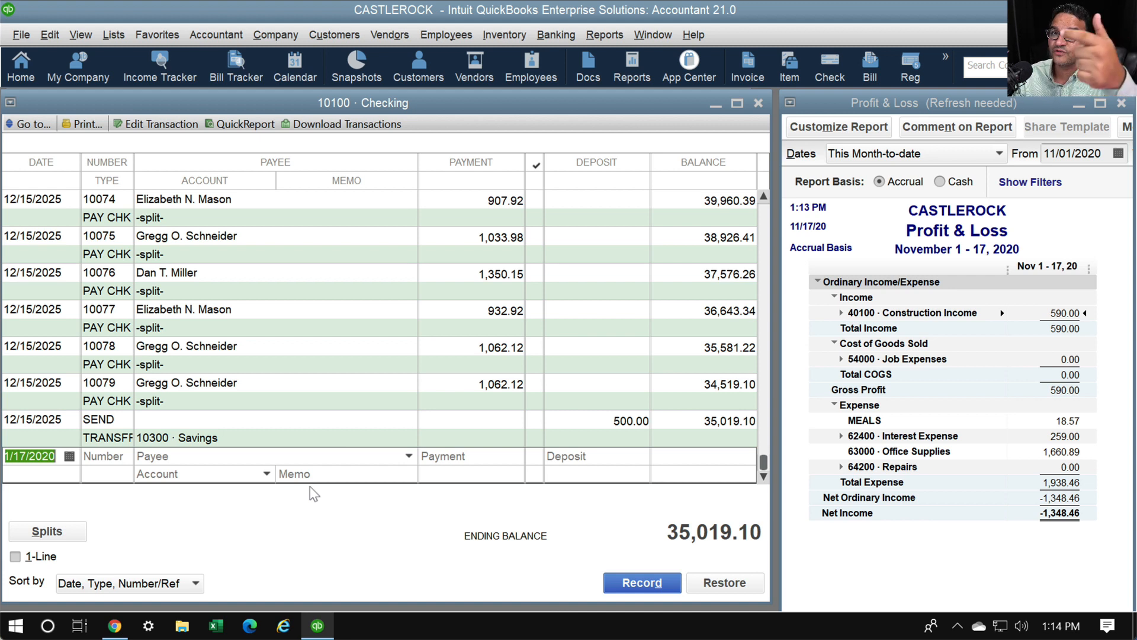
Sort the Checking register by Order Entered and return to the Chrome slide deck
left_click(88, 584)
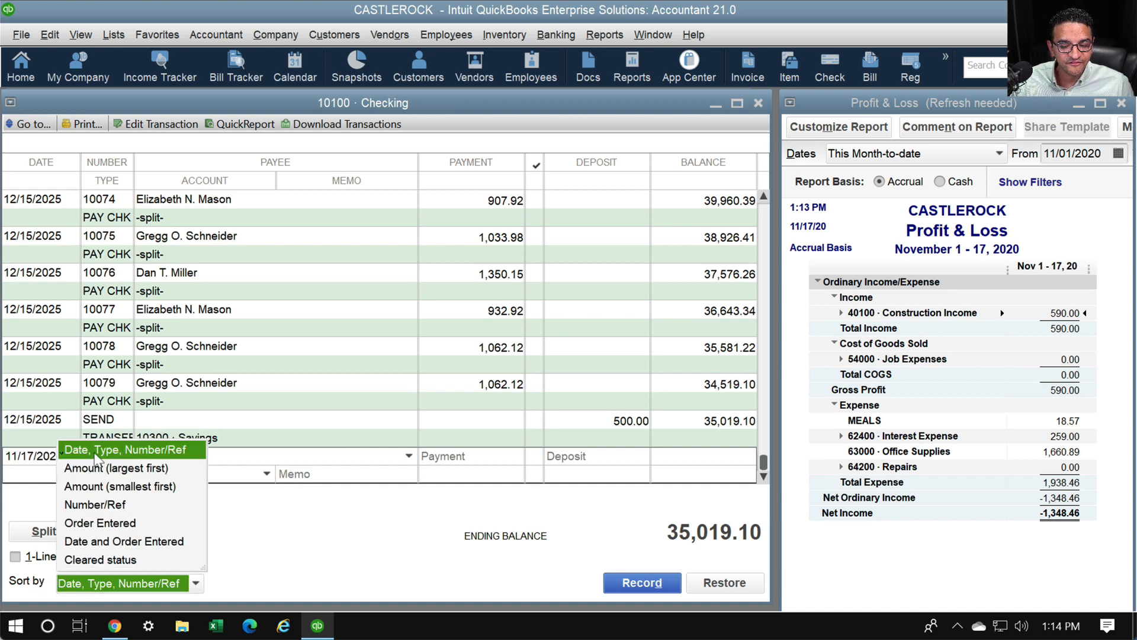
left_click(89, 523)
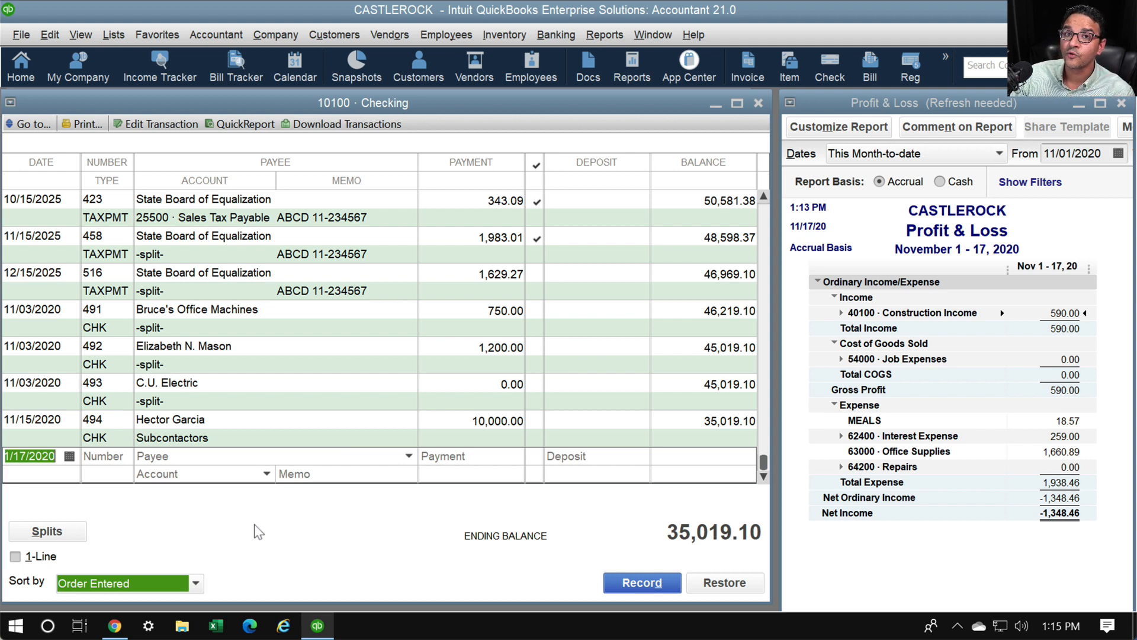
left_click(115, 626)
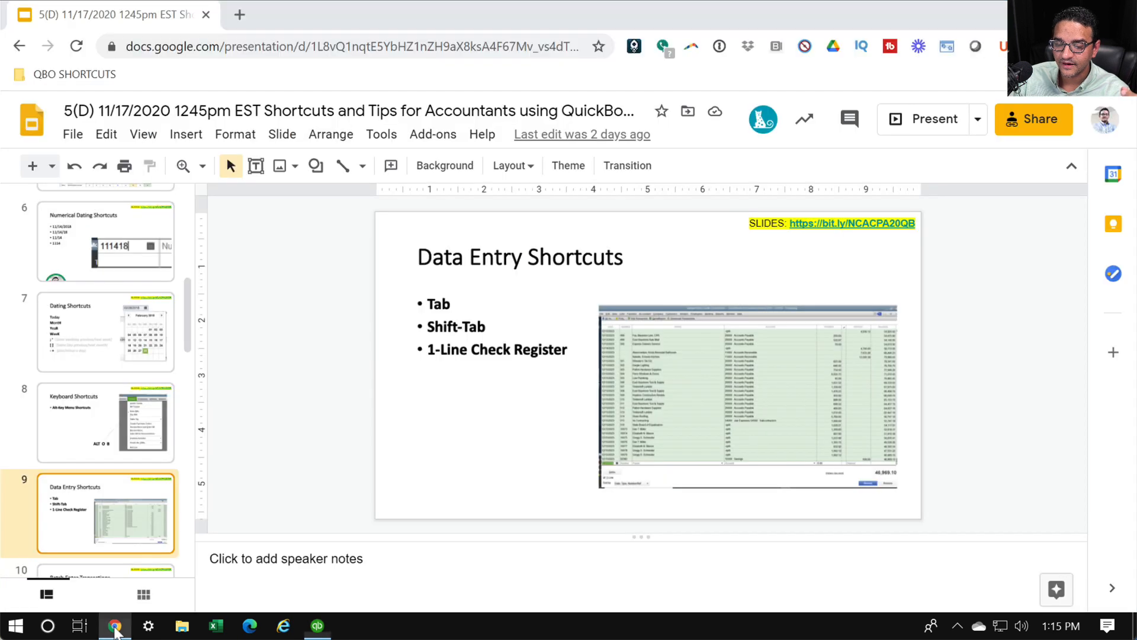
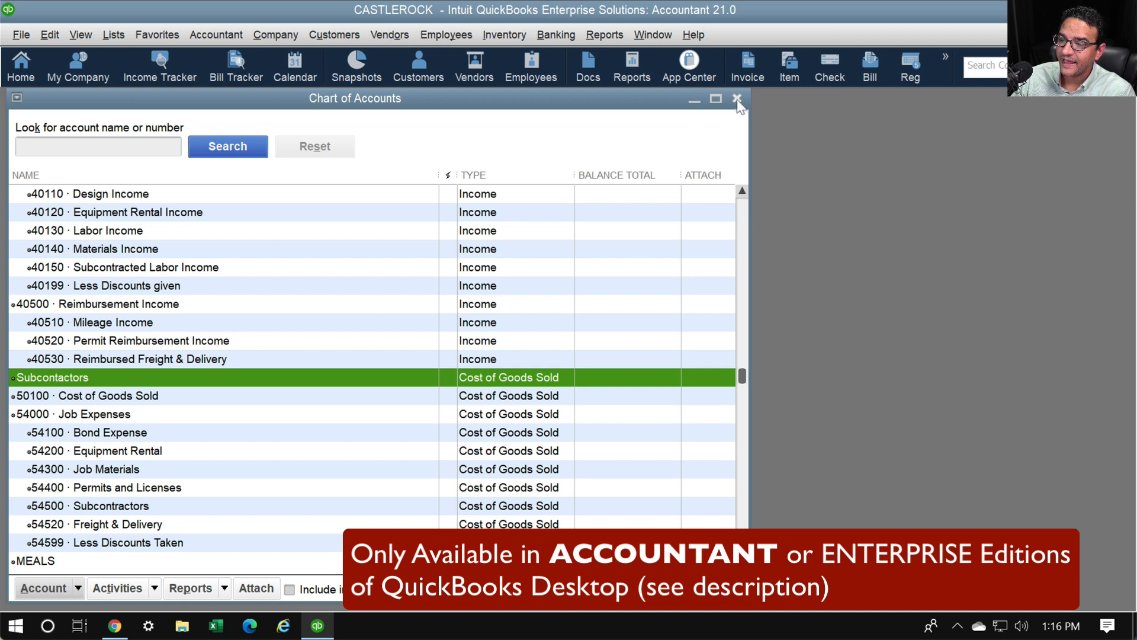
Close the Chart of Accounts window that lists the new Subcontactors account
left_click(738, 97)
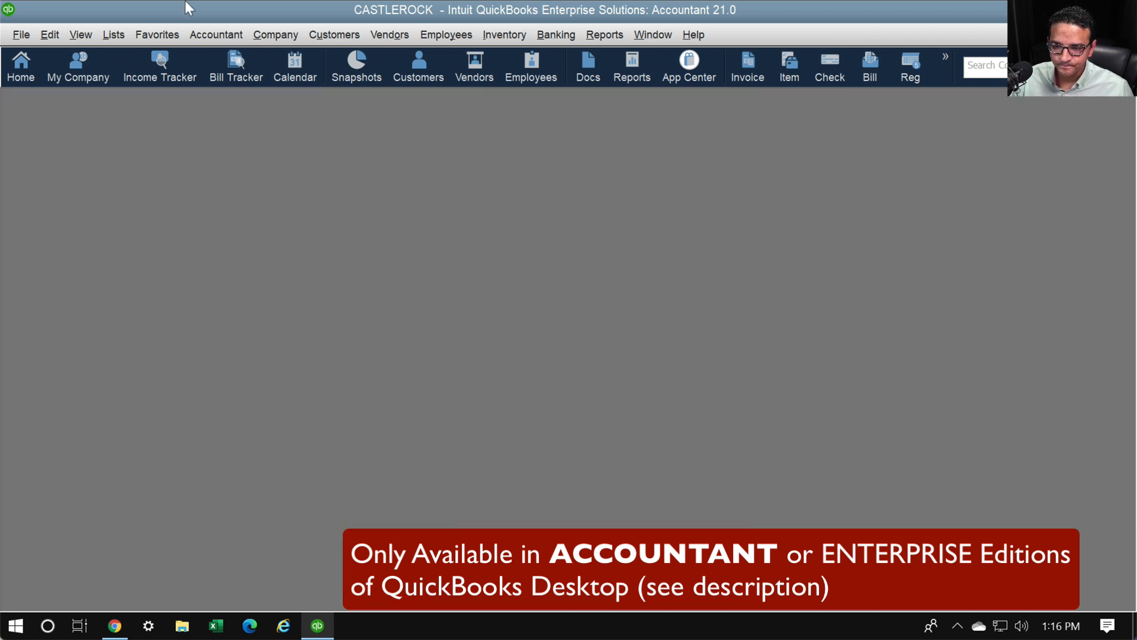
left_click(193, 37)
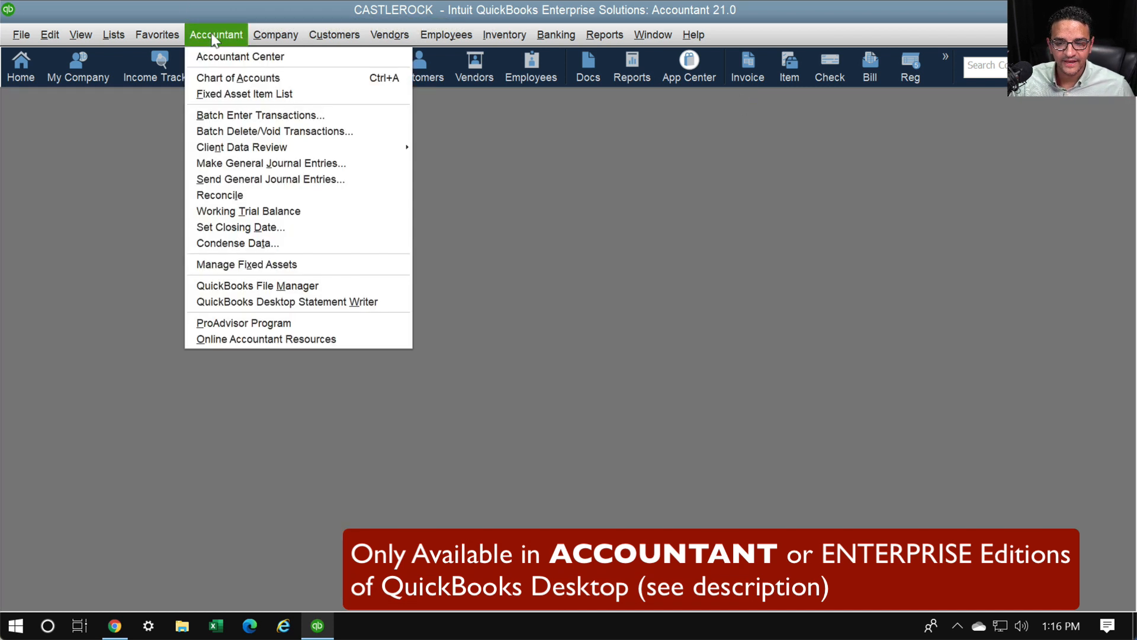
key("ctrl+1")
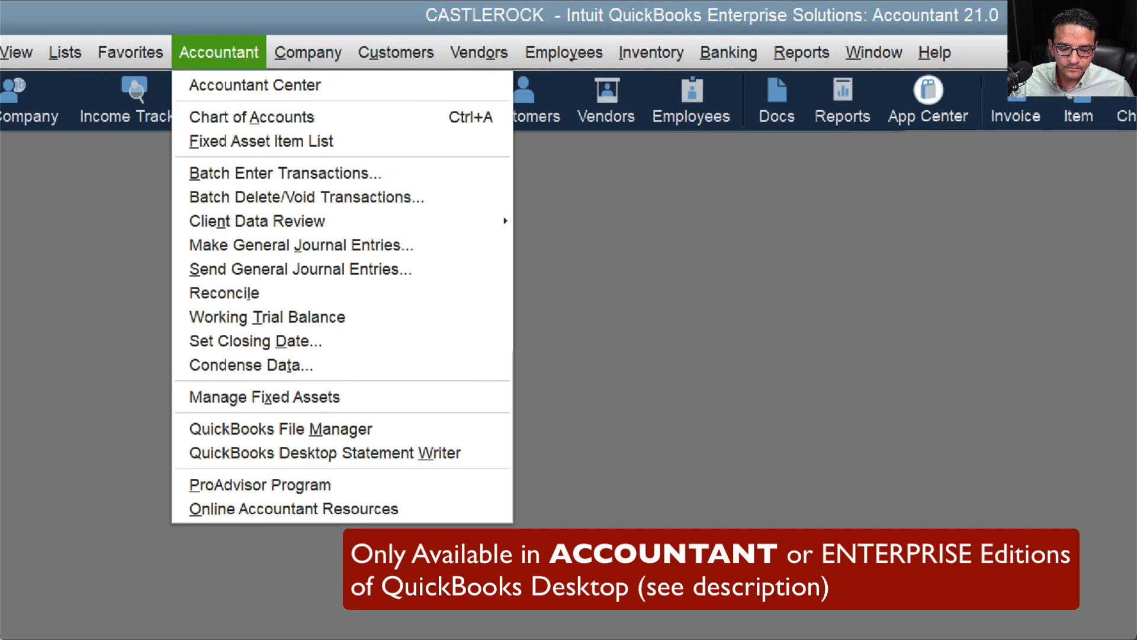
left_click(212, 34)
mouse_move(282, 46)
left_mouse_down()
mouse_move(156, 65)
mouse_move(269, 49)
mouse_move(249, 34)
left_mouse_up()
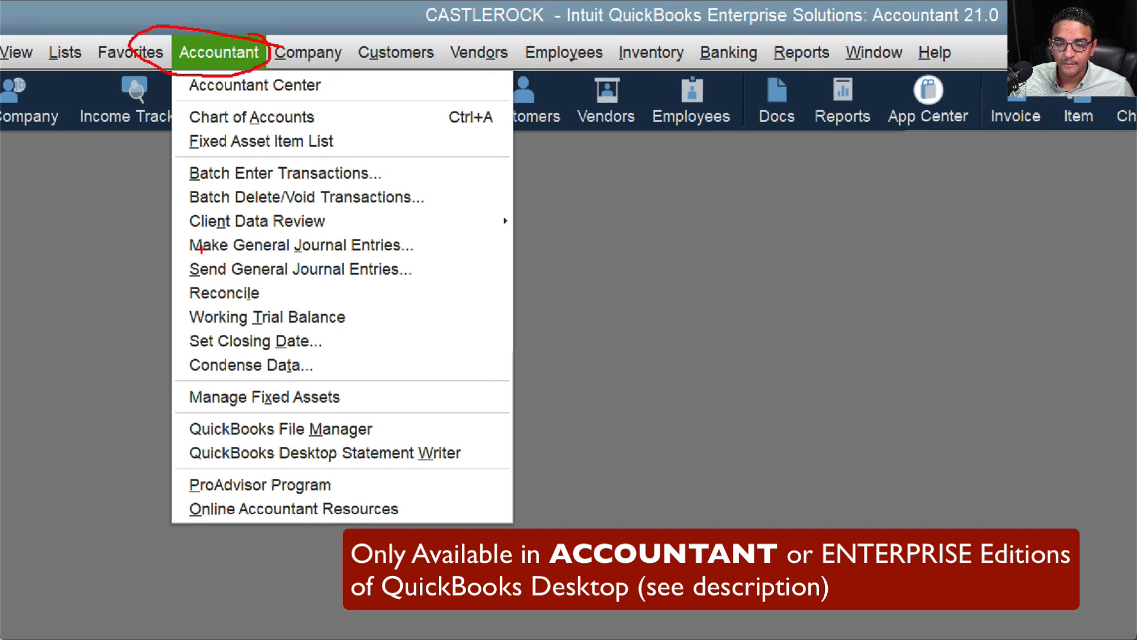
mouse_move(423, 162)
left_mouse_down()
mouse_move(171, 173)
mouse_move(316, 186)
mouse_move(425, 167)
mouse_move(417, 160)
left_mouse_up()
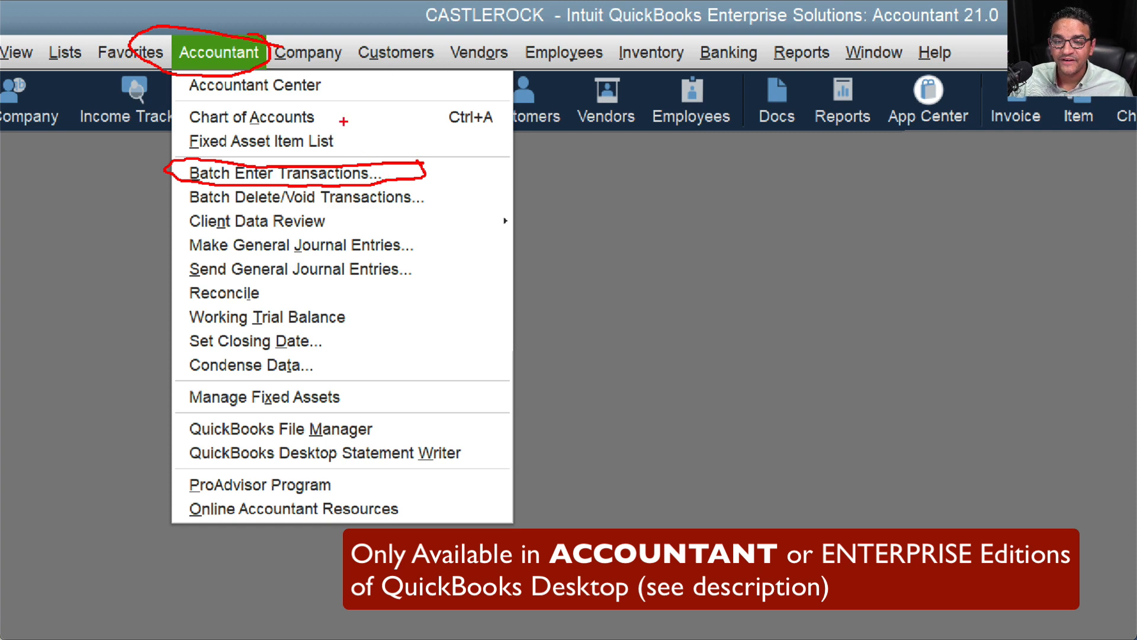
key("Escape")
left_click(265, 34)
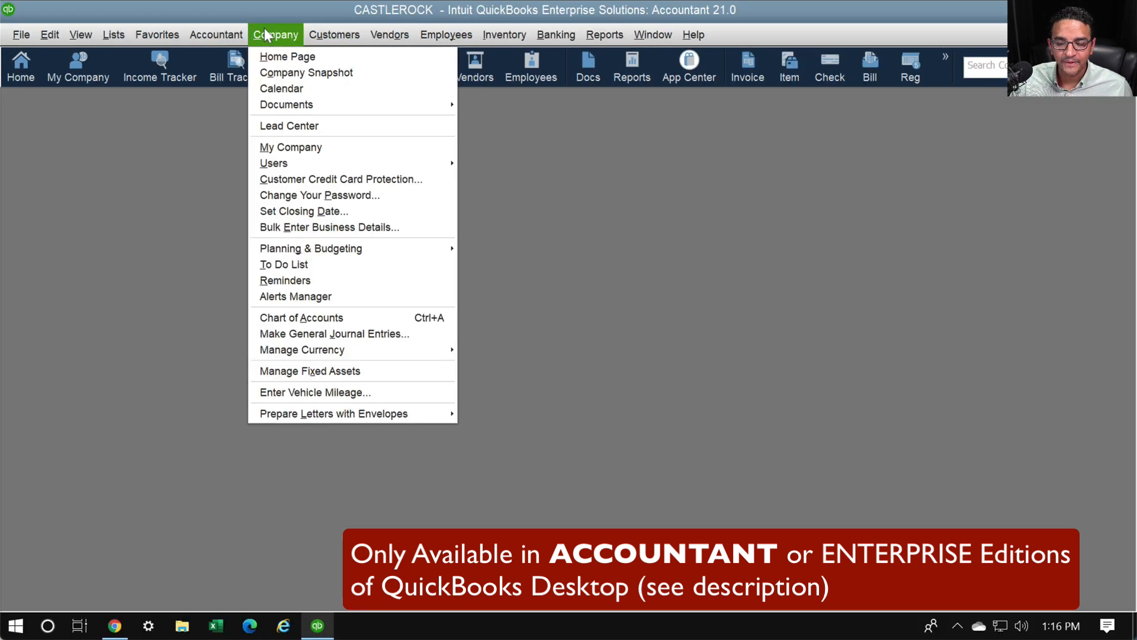
key("ctrl+1")
left_click(391, 323)
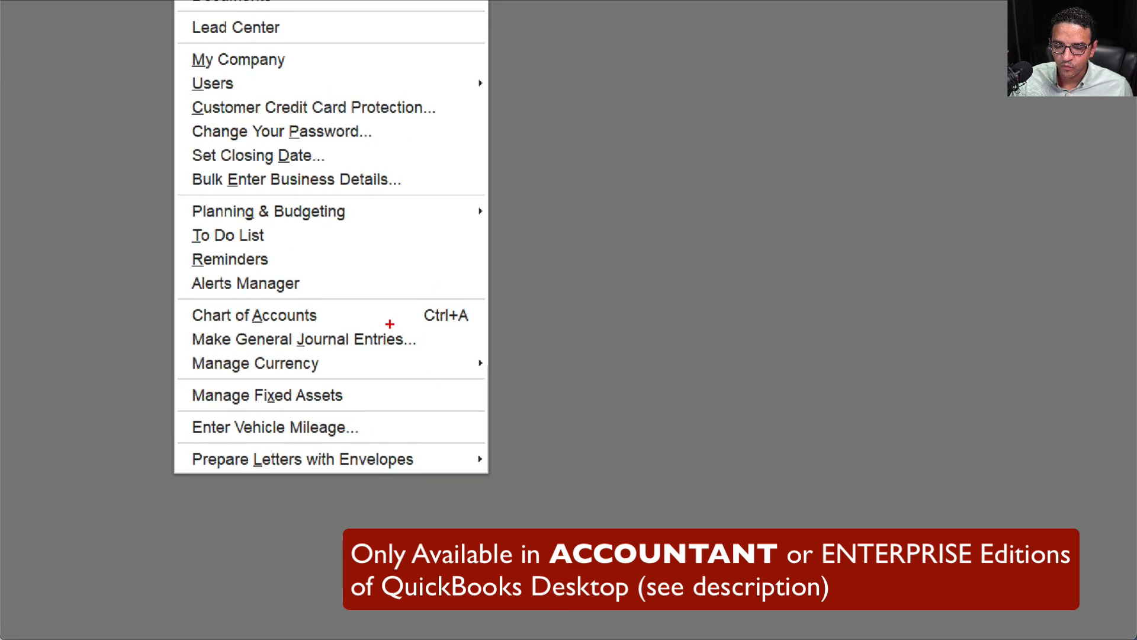
mouse_move(589, 312)
left_mouse_down()
mouse_move(496, 319)
mouse_move(177, 283)
mouse_move(204, 363)
mouse_move(516, 398)
mouse_move(474, 308)
mouse_move(441, 301)
left_mouse_up()
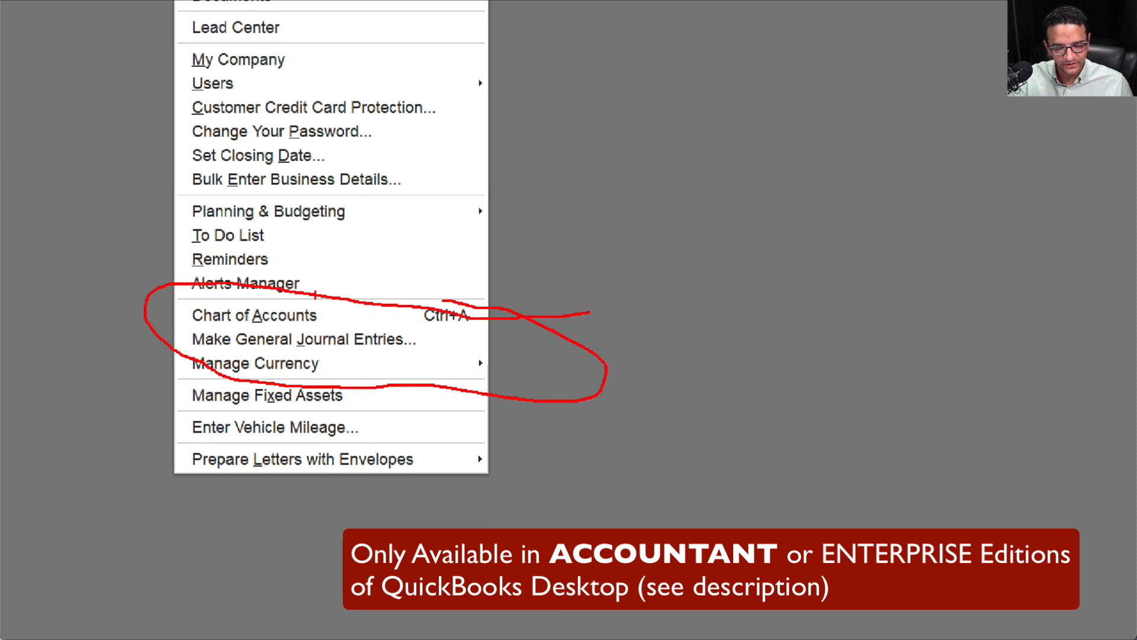
key("Escape")
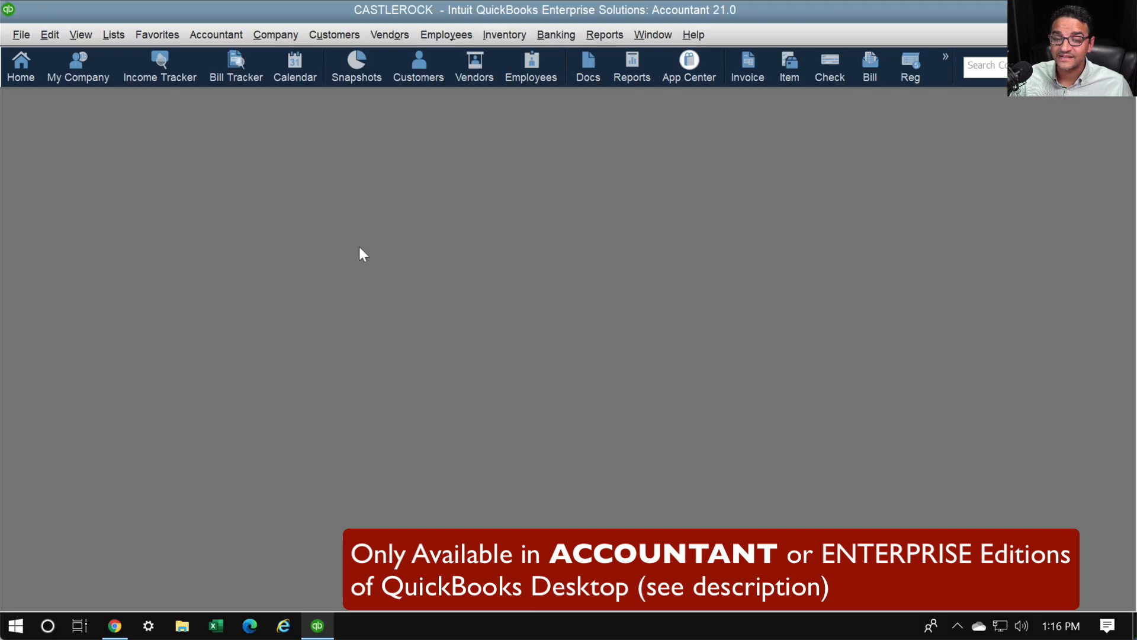
left_click(224, 34)
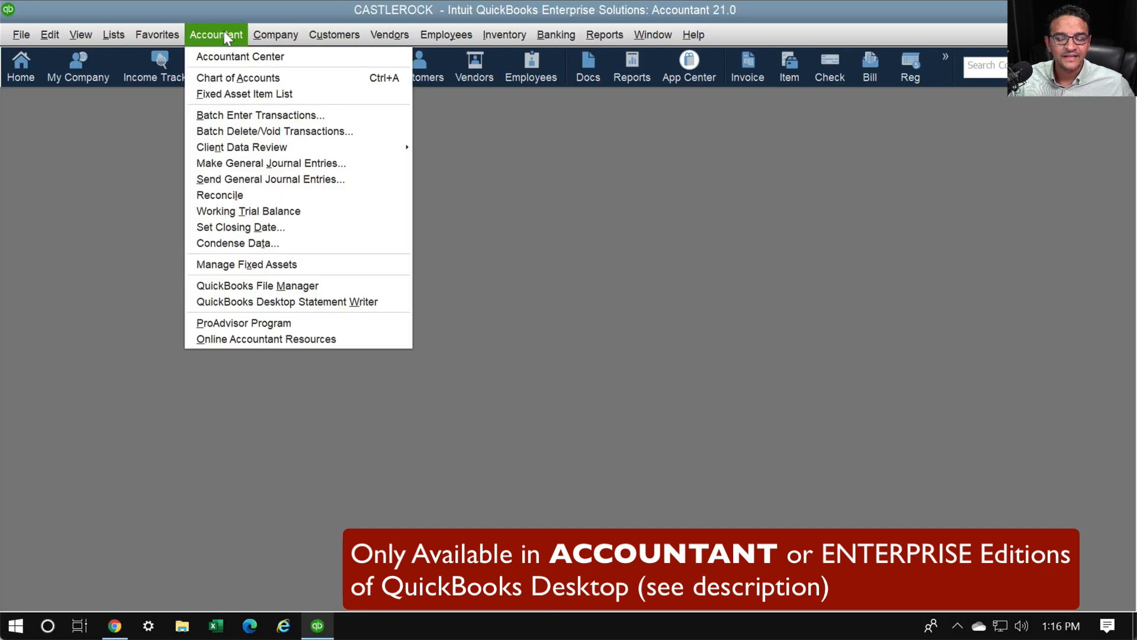
mouse_move(236, 19)
left_mouse_down()
mouse_move(183, 31)
mouse_move(262, 47)
left_mouse_up()
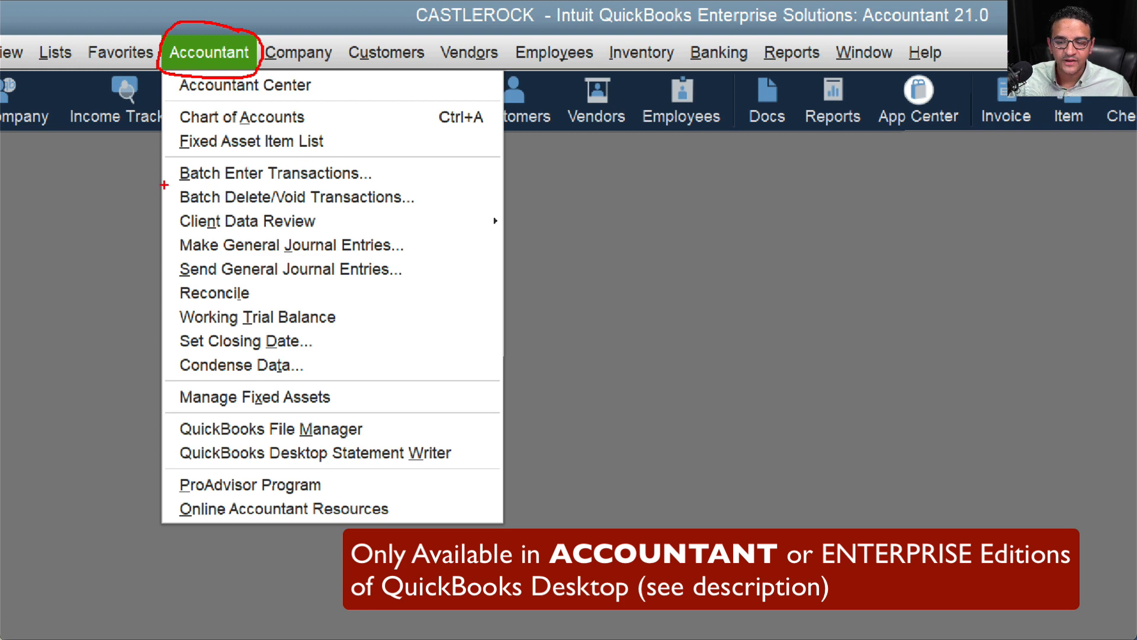
left_click_drag(164, 185, 394, 185)
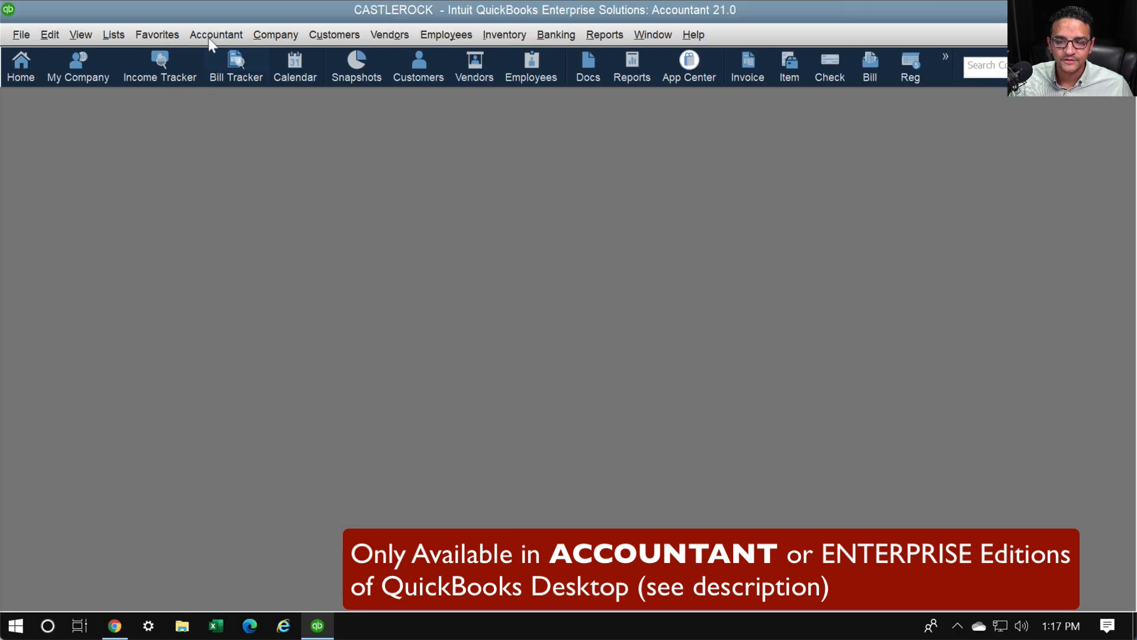
Open a maximized Batch Enter Transactions grid for checks from 10100 · Checking and open Customize Columns
left_click(209, 52)
left_click(219, 114)
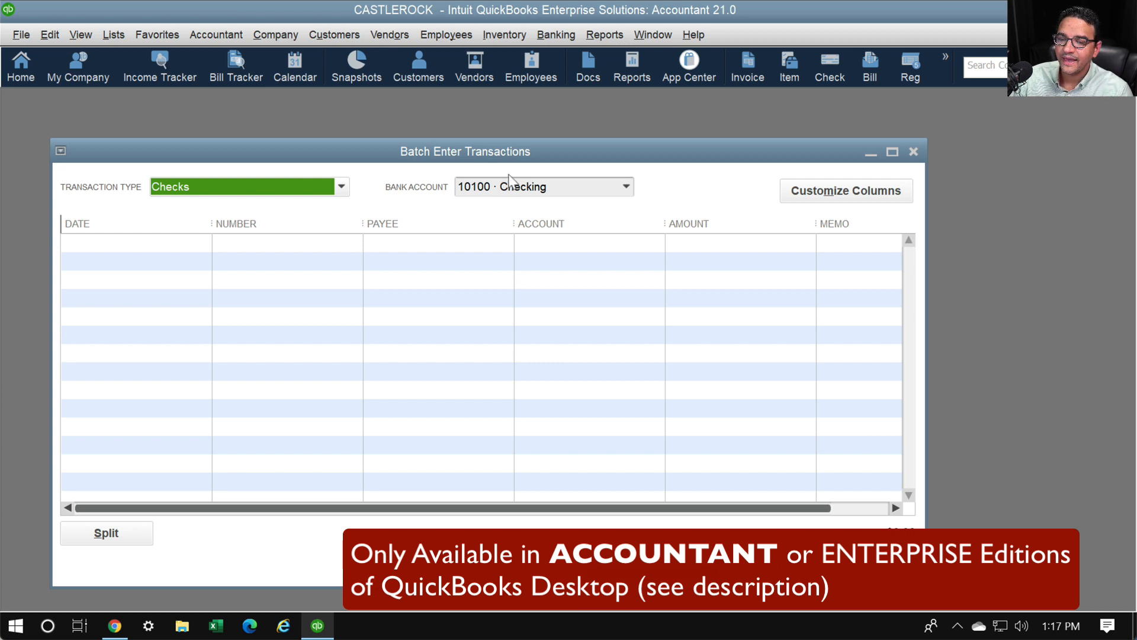
double_click(439, 153)
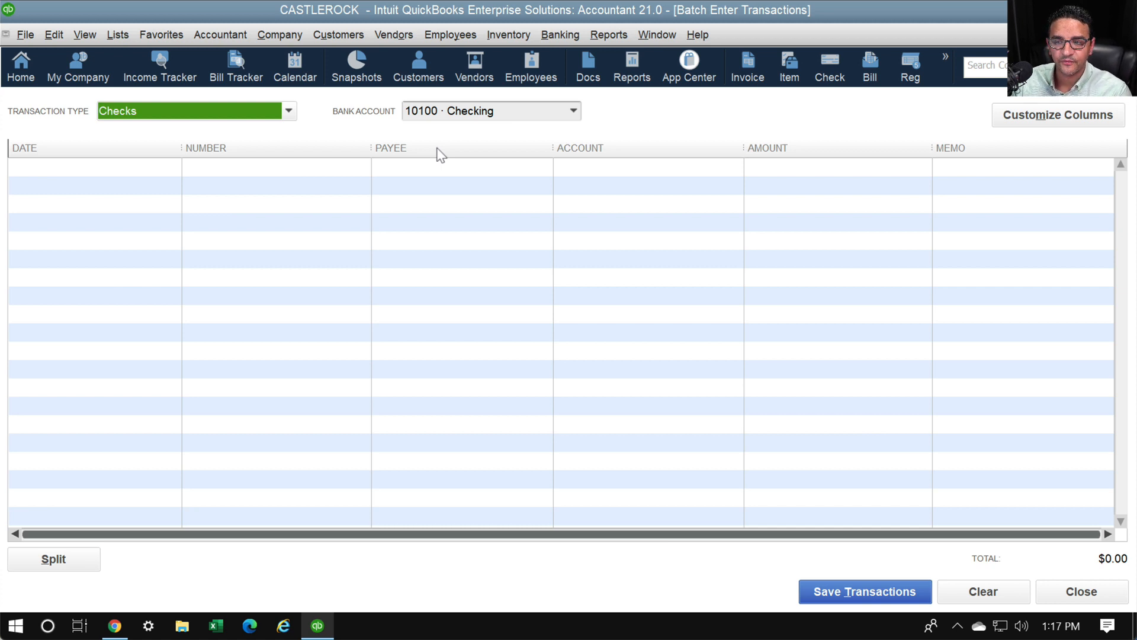
left_click(145, 169)
left_click(267, 169)
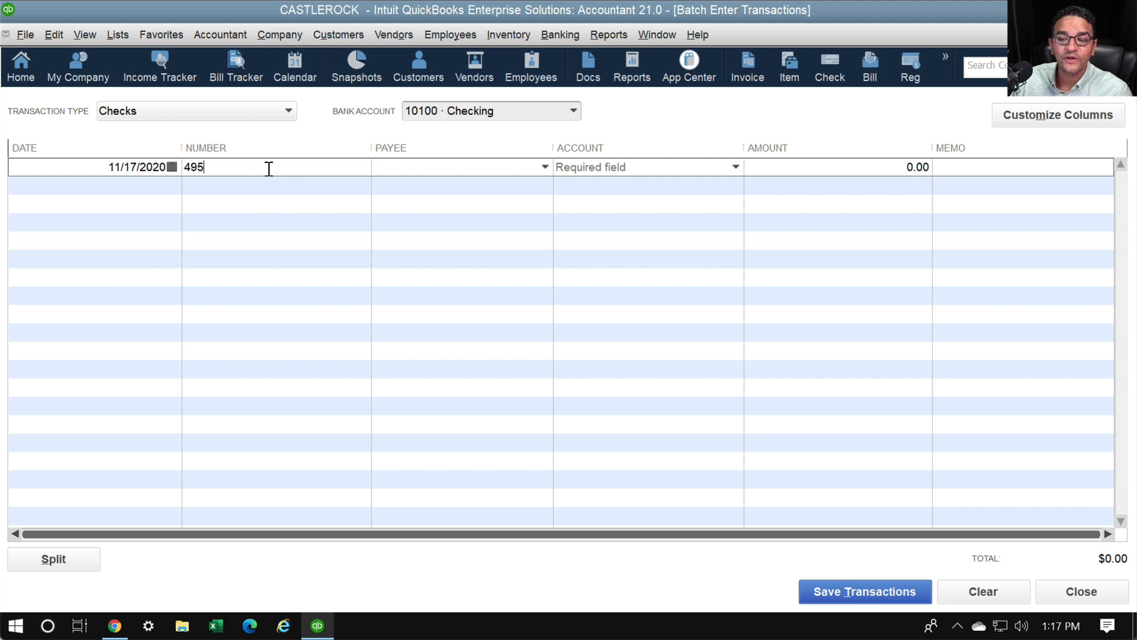
left_click(1065, 119)
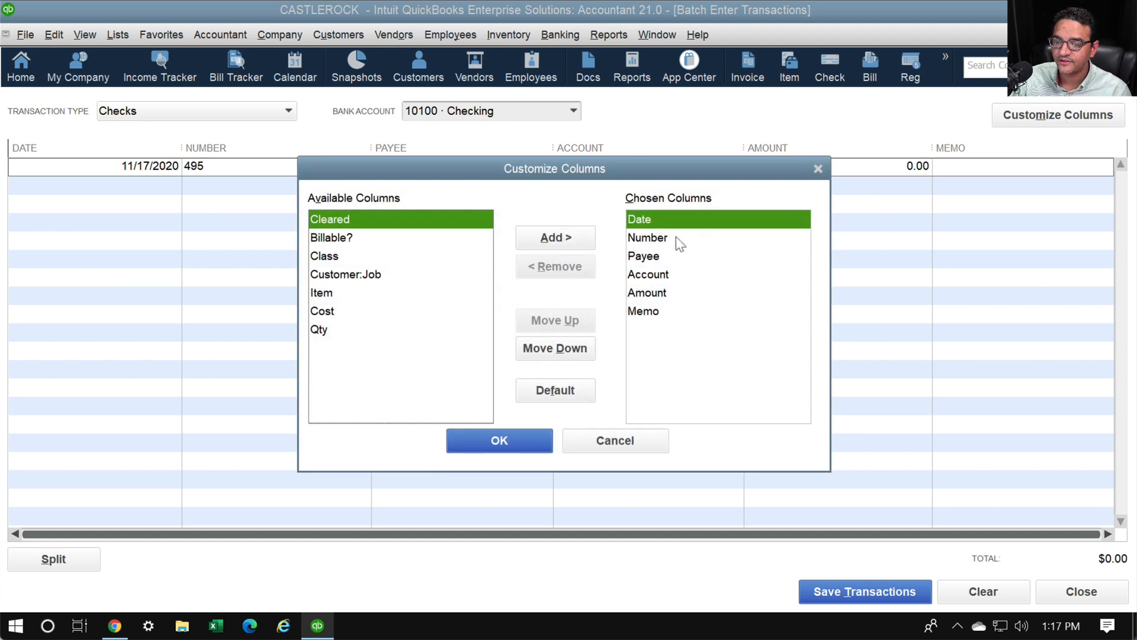
Remove the Number and Memo columns and move Amount above Account
left_click(660, 240)
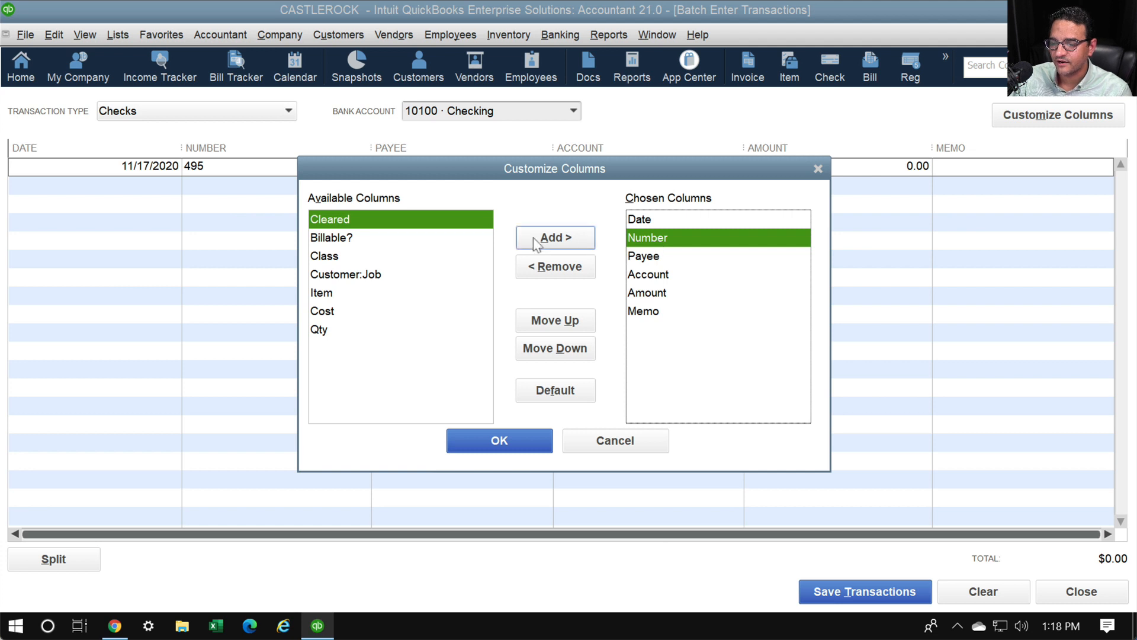
left_click(555, 266)
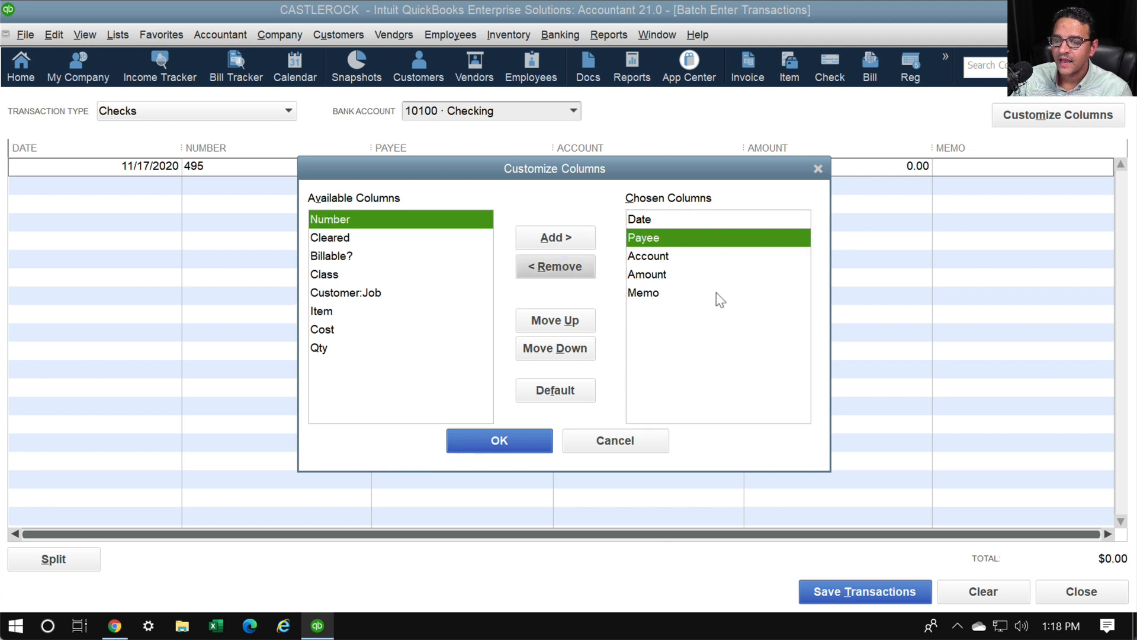
left_click(649, 291)
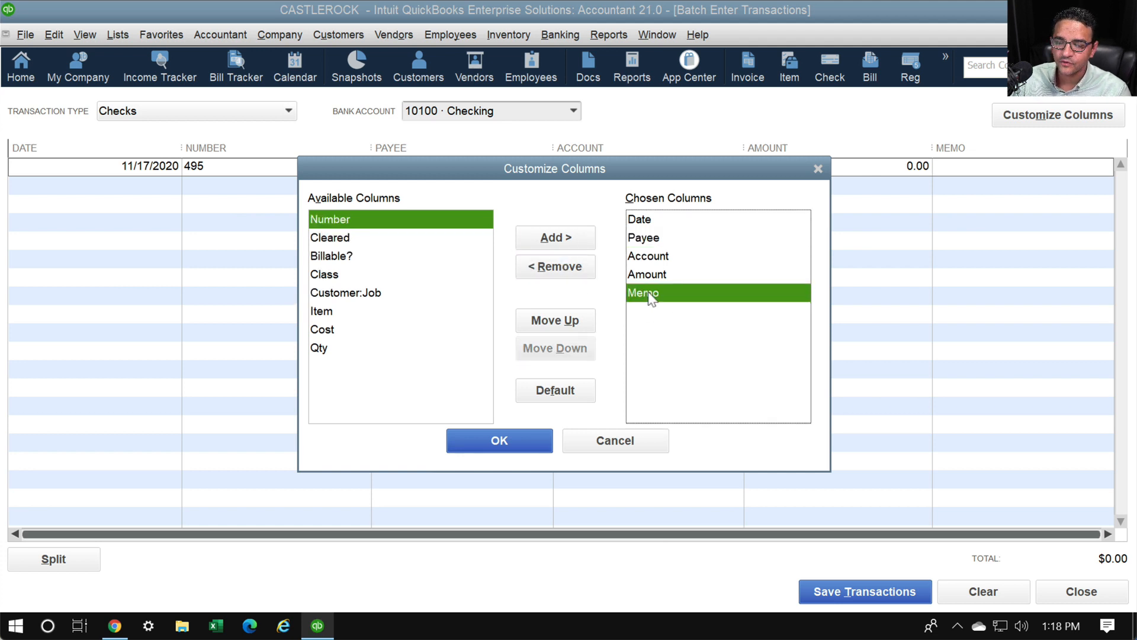
left_click(573, 270)
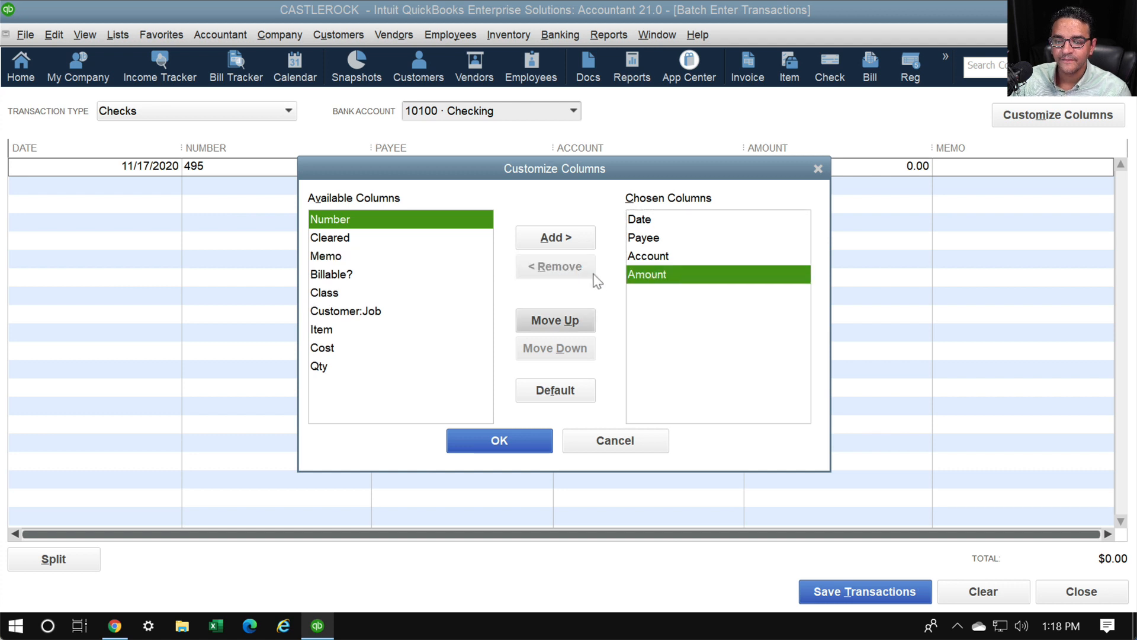
left_click(646, 219)
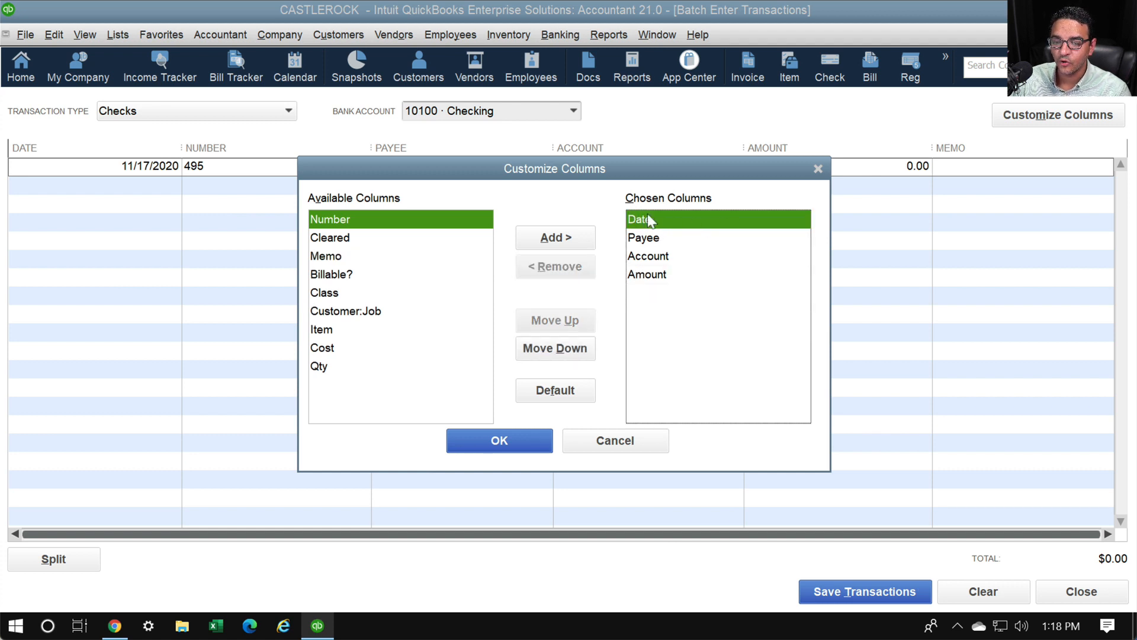
left_click(651, 239)
left_click(648, 276)
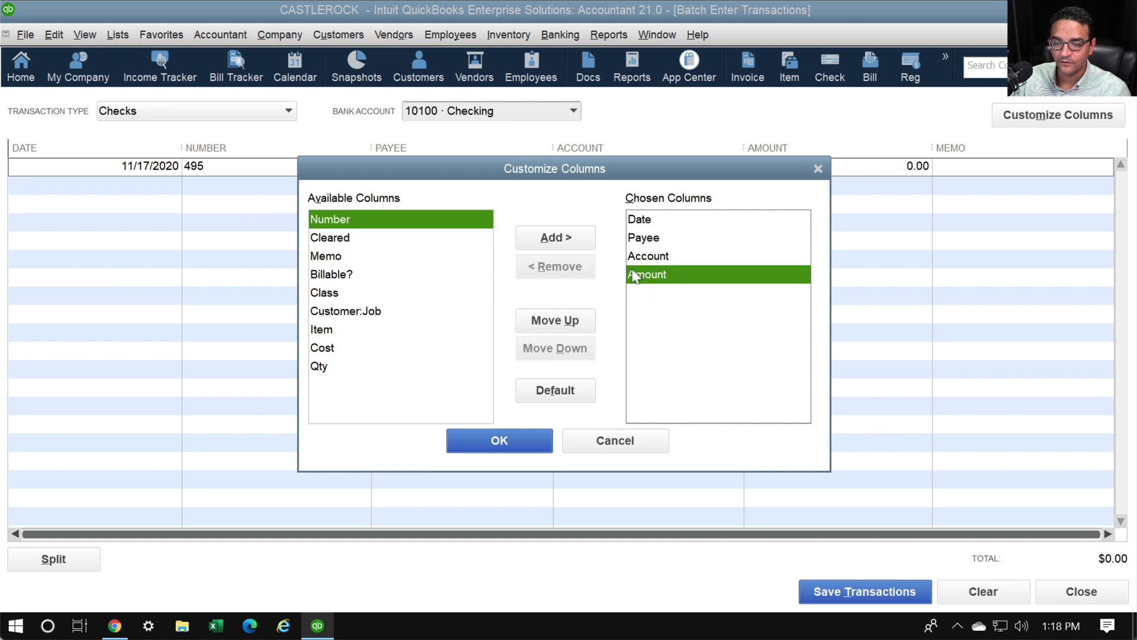
left_click(573, 324)
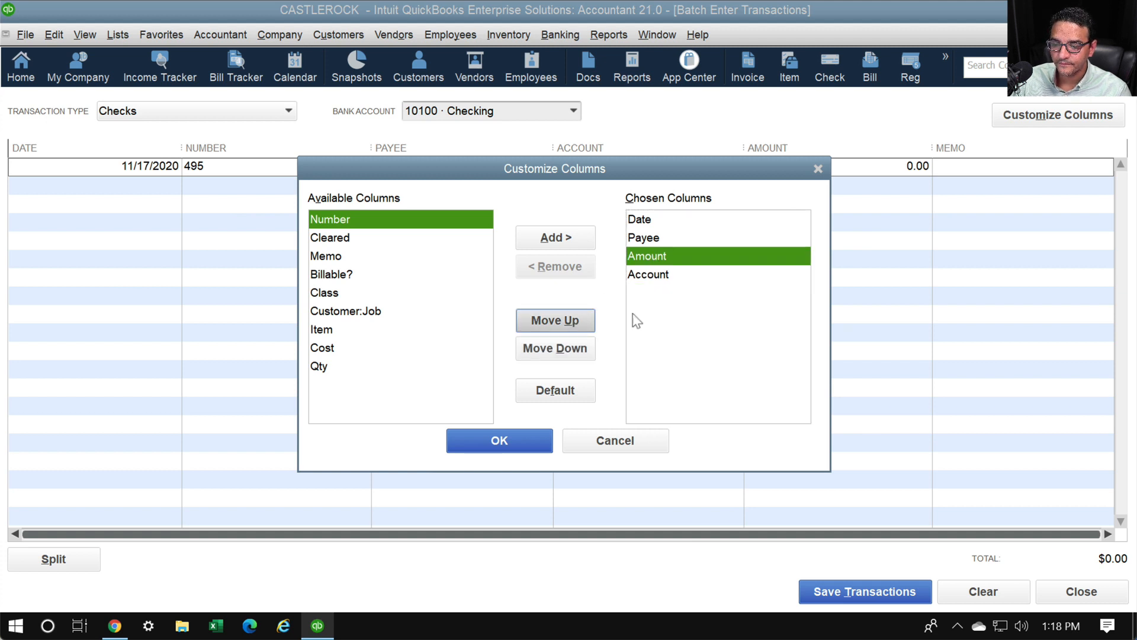
Add the Class column and position it above Account
left_click(340, 298)
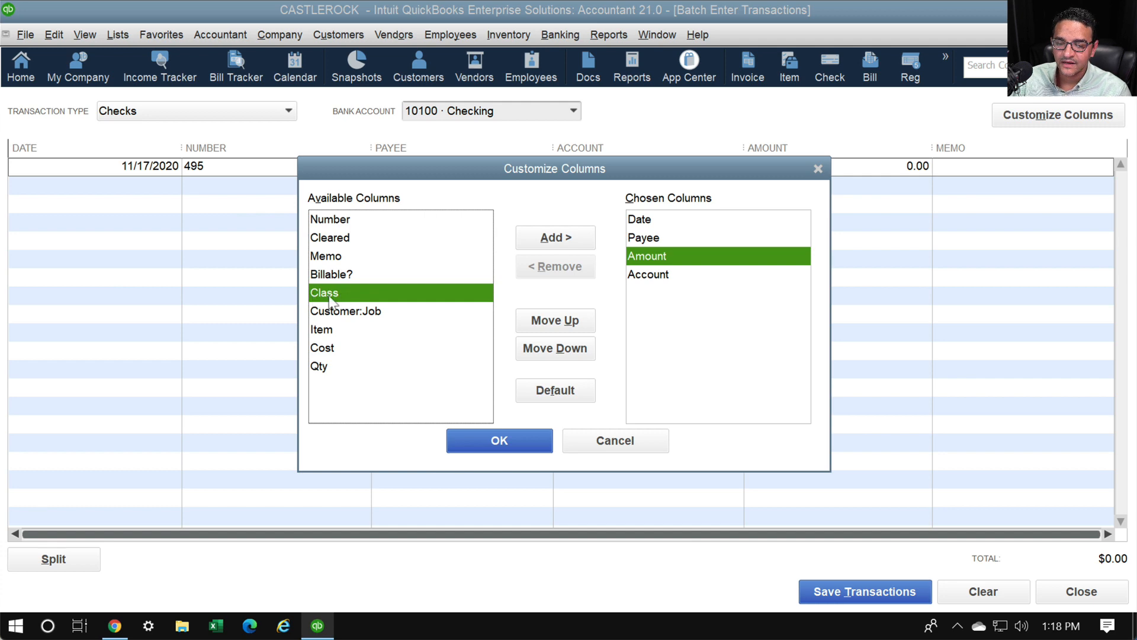
left_click(563, 240)
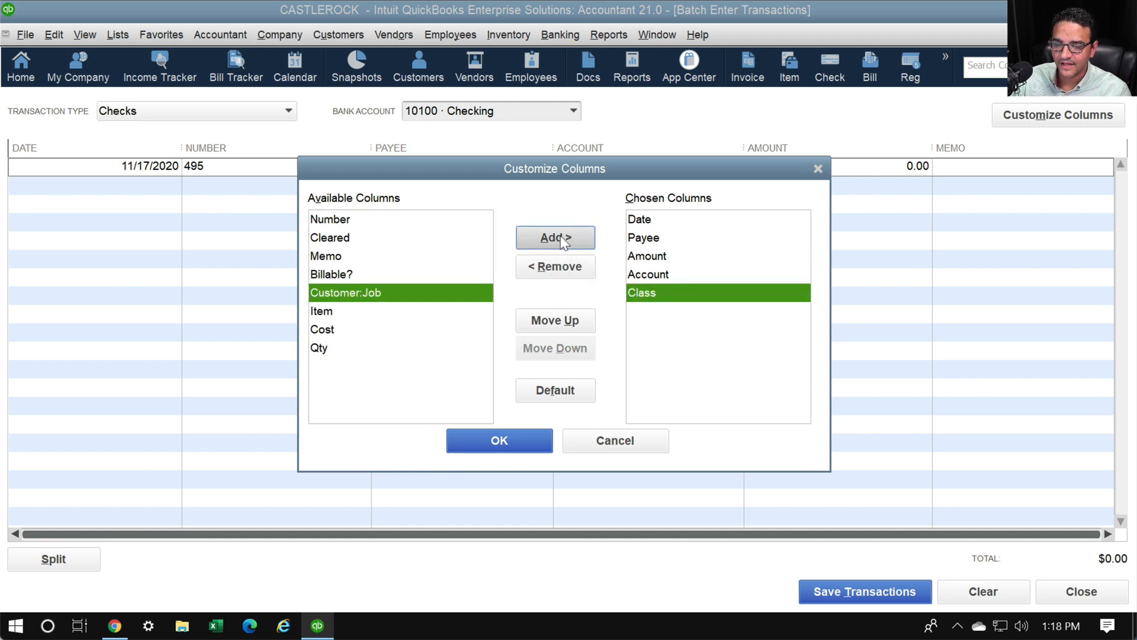
key("ctrl+1")
left_click(581, 308)
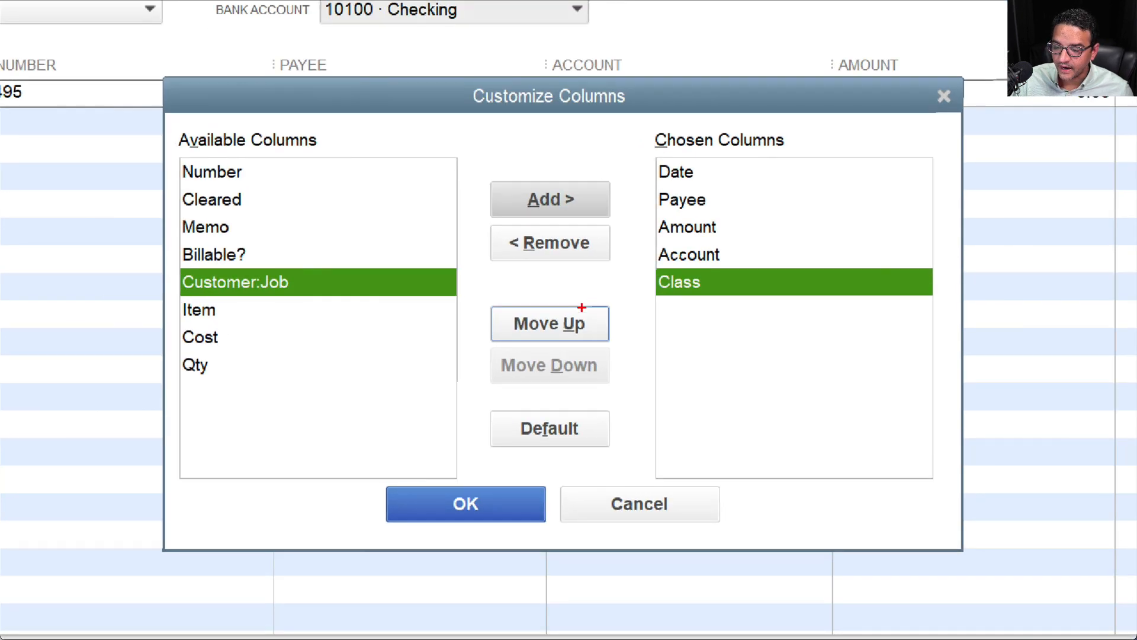
mouse_move(597, 297)
left_mouse_down()
mouse_move(506, 302)
mouse_move(586, 295)
mouse_move(572, 283)
left_mouse_up()
key("Escape")
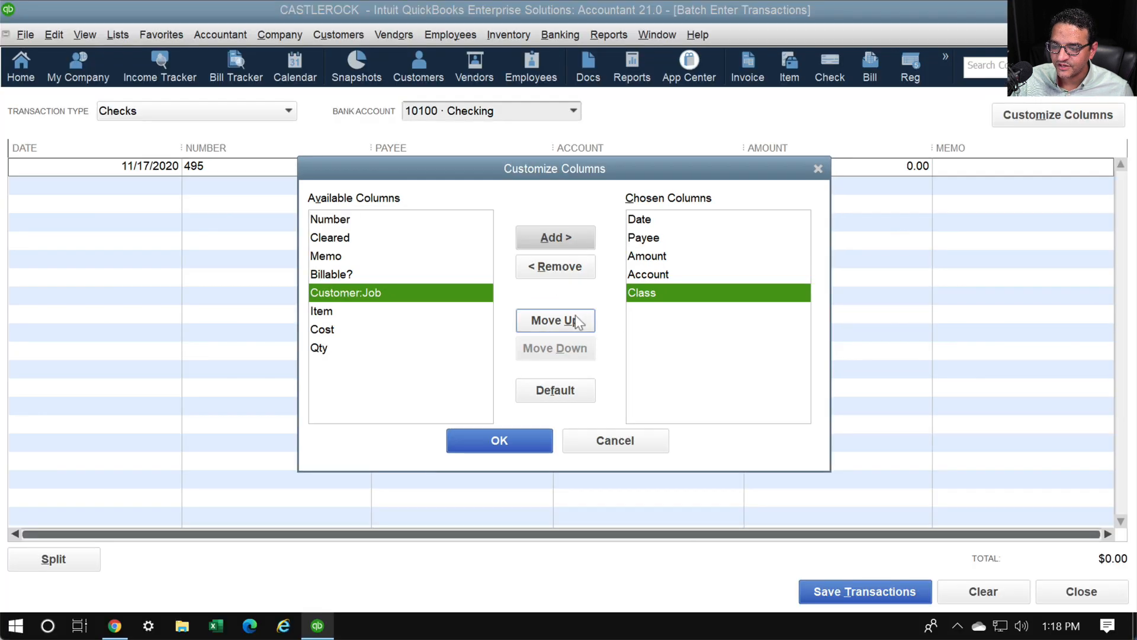
left_click(563, 319)
Verify the order Date, Payee, Amount, Class, Account and apply the layout
left_click(656, 220)
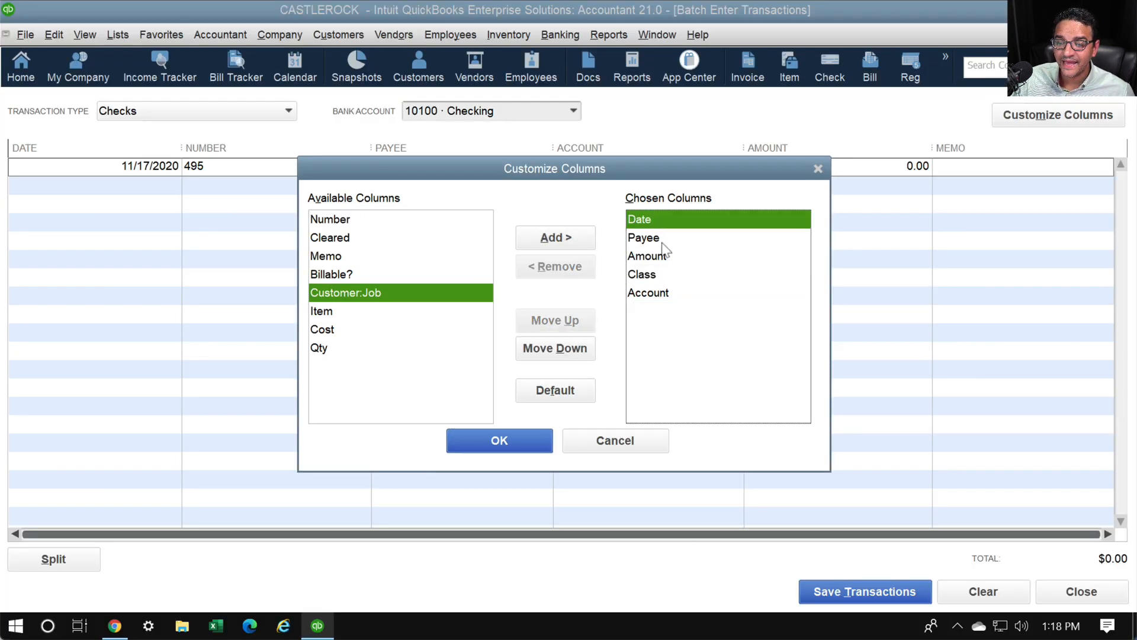
left_click(661, 239)
left_click(661, 257)
left_click(652, 276)
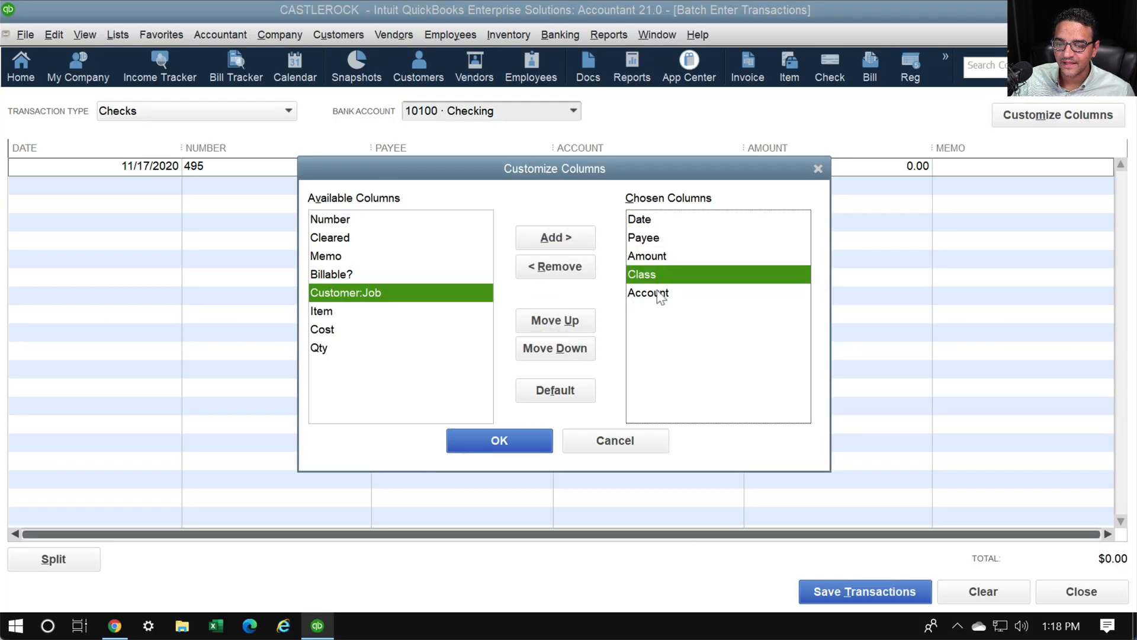
left_click(659, 295)
left_click(494, 439)
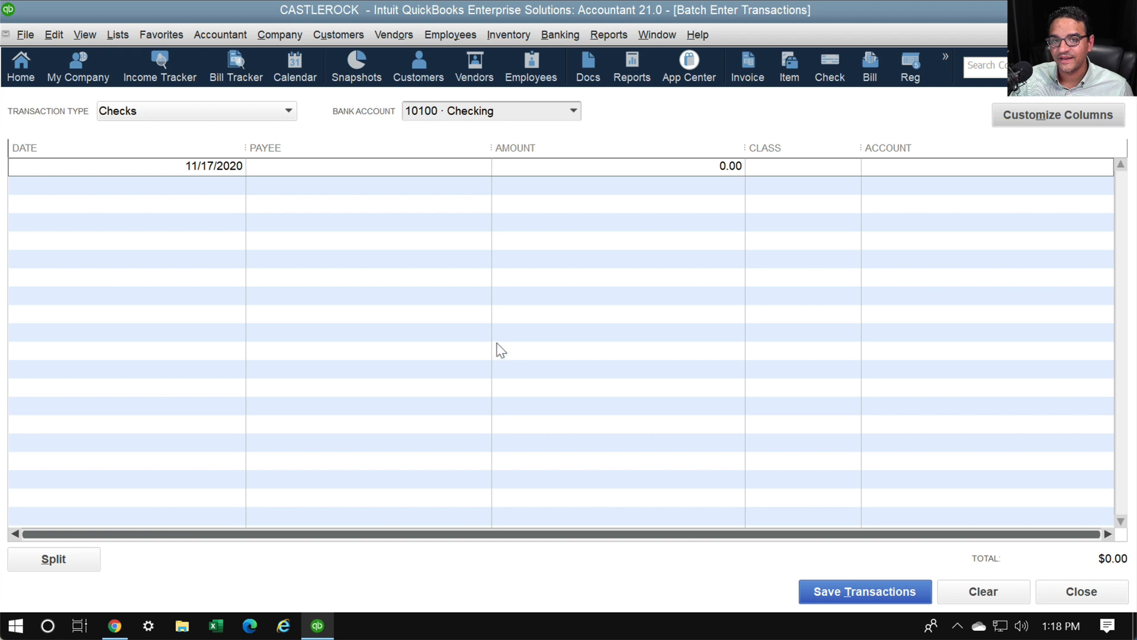
Date the first check 11/20/2020 and quick-add John Deer Construction as its payee
left_click(172, 167)
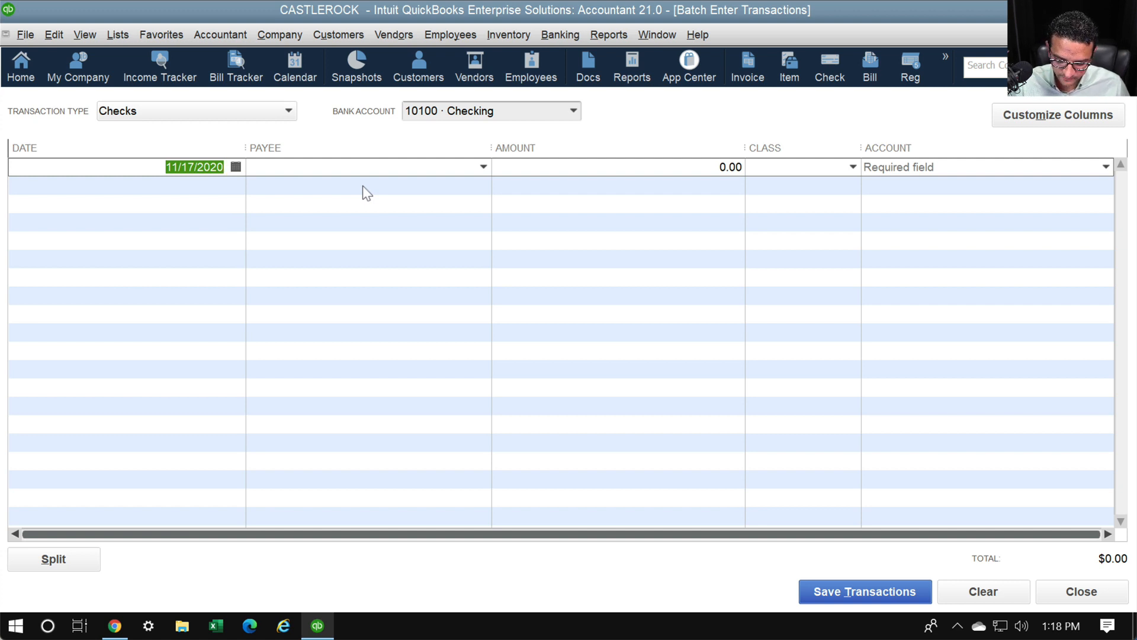
type("1120")
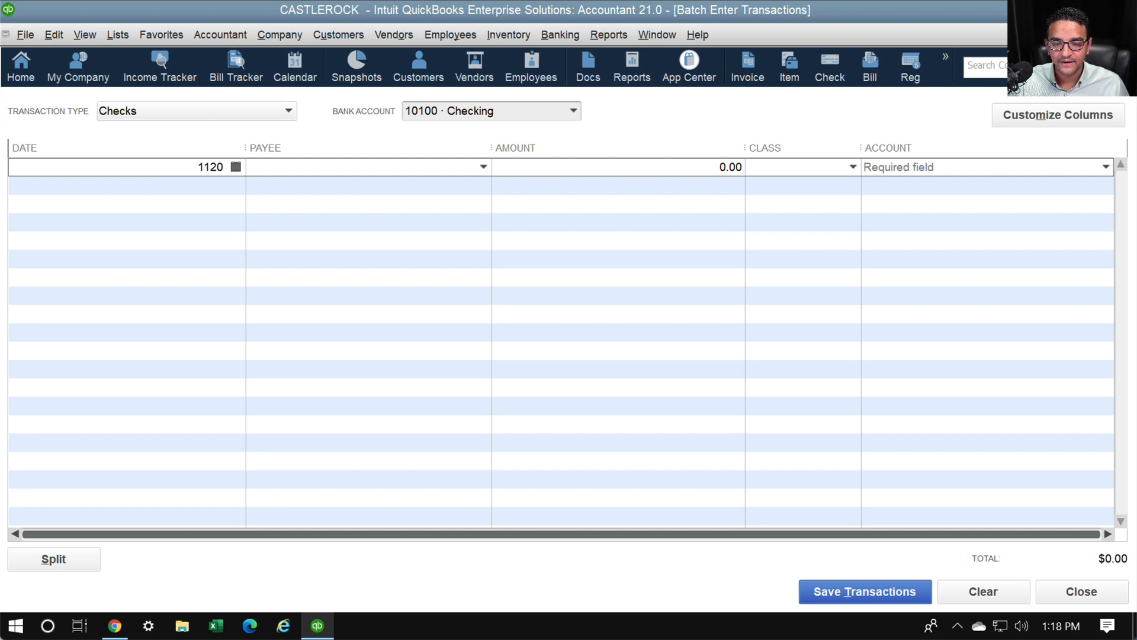
key("Tab")
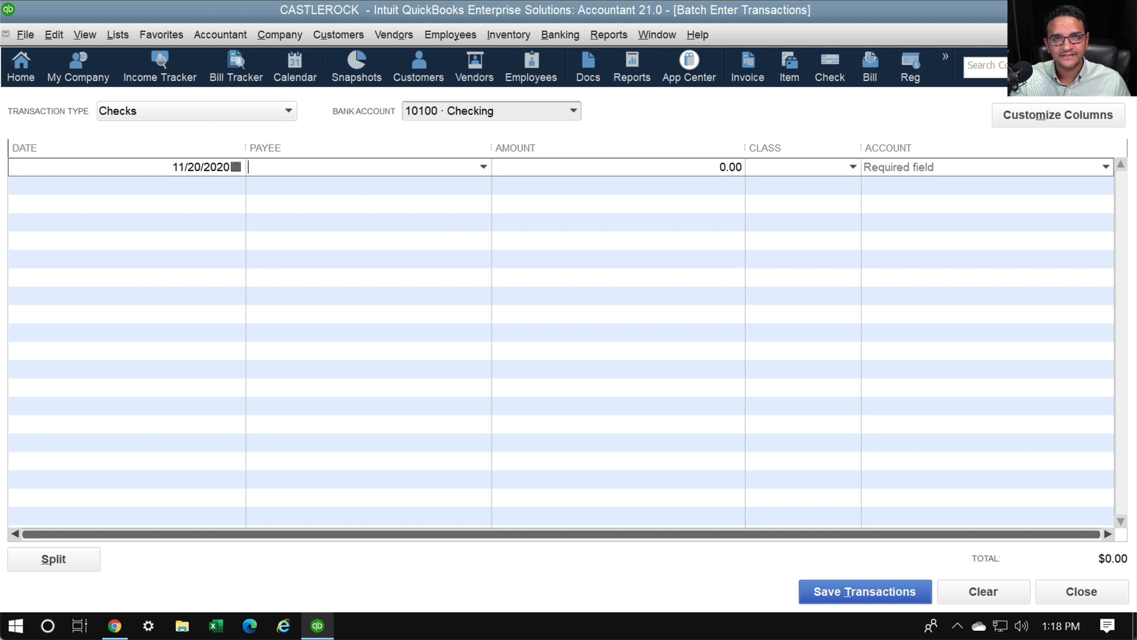
type("John")
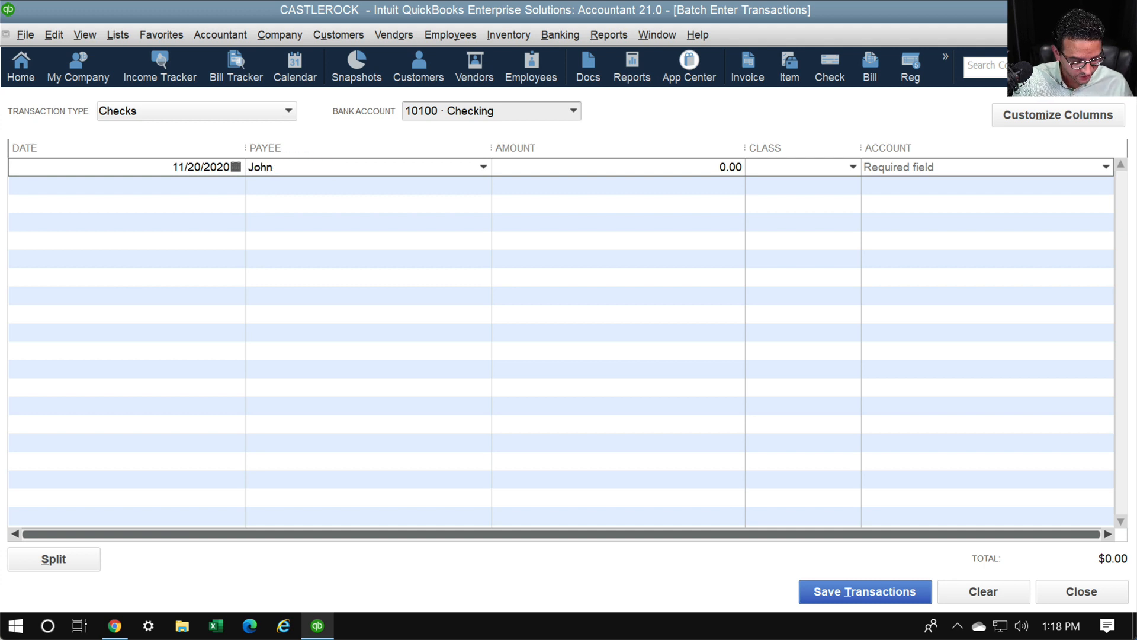
type(" Deer ")
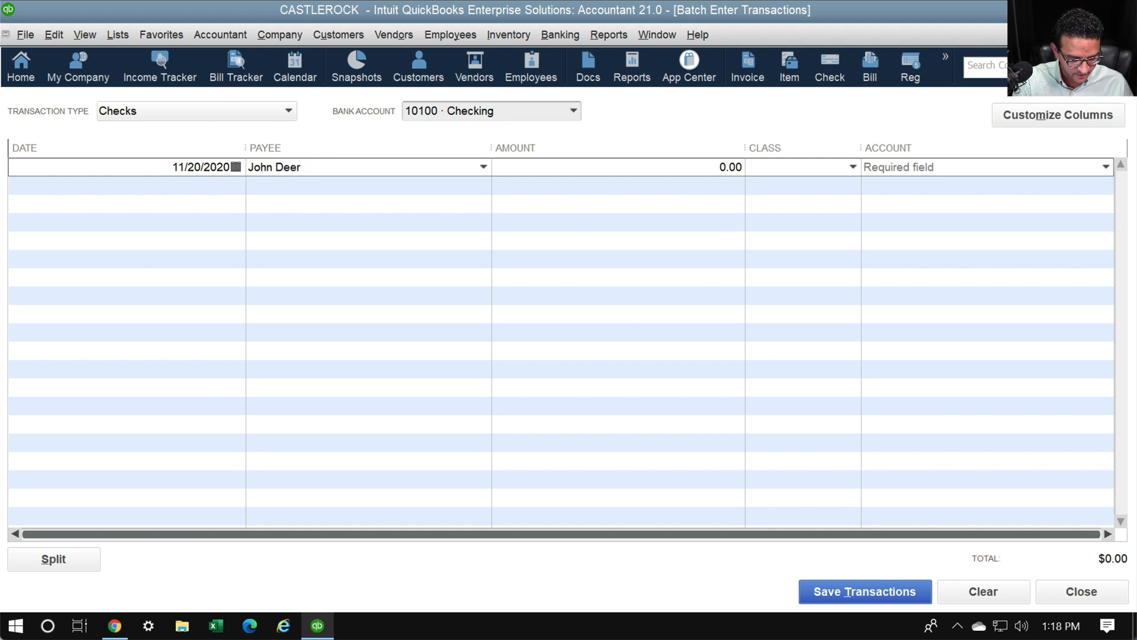
type("Const")
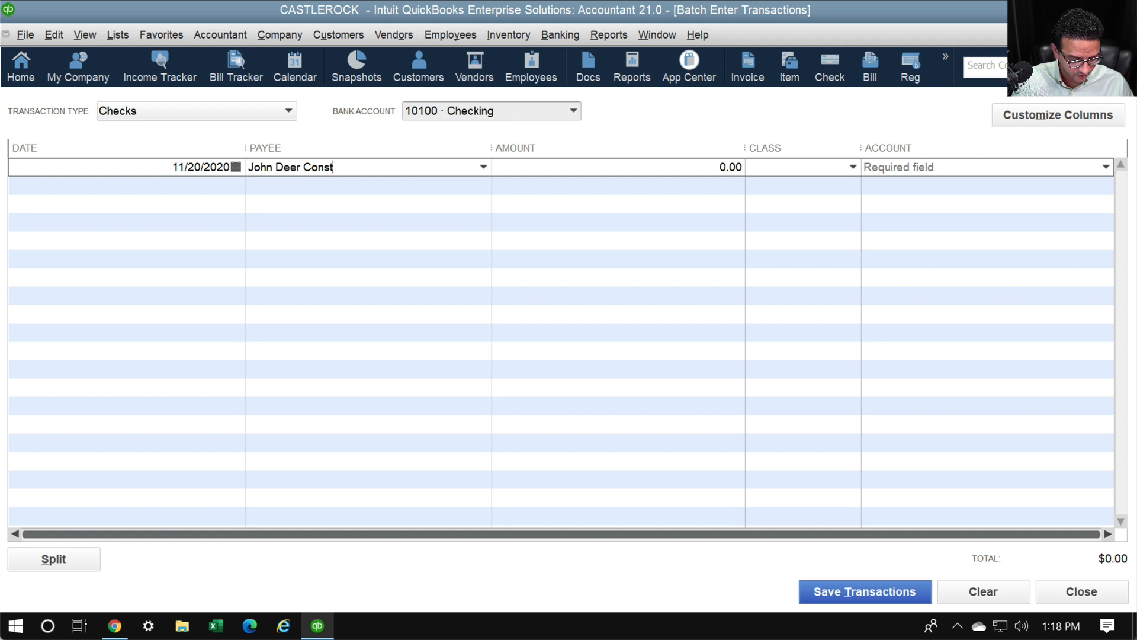
type("ruction")
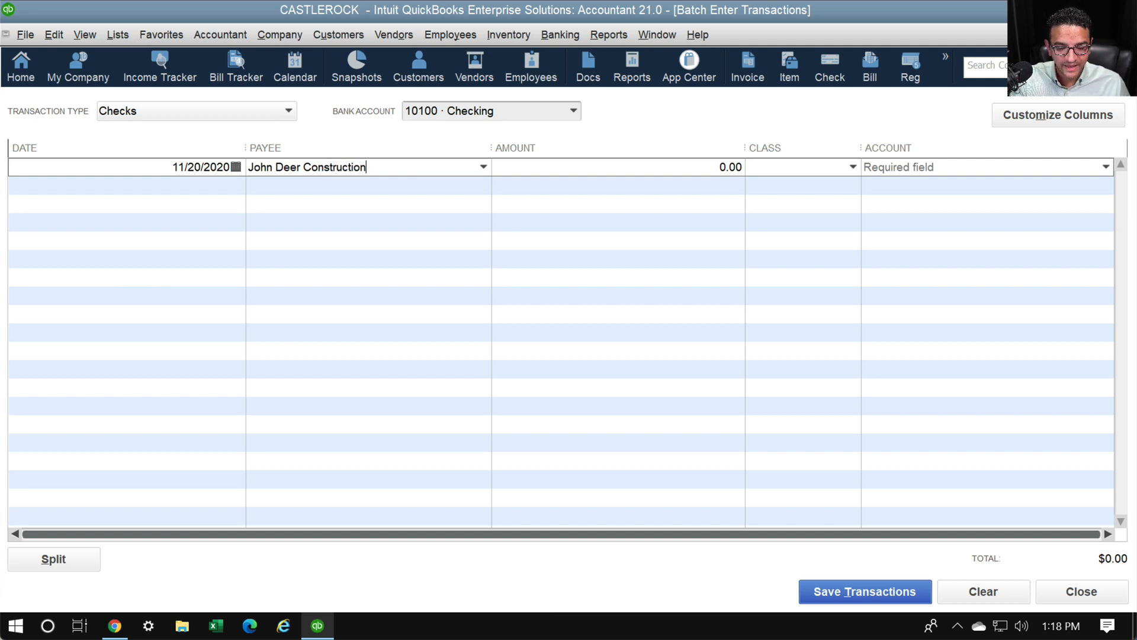
key("Tab")
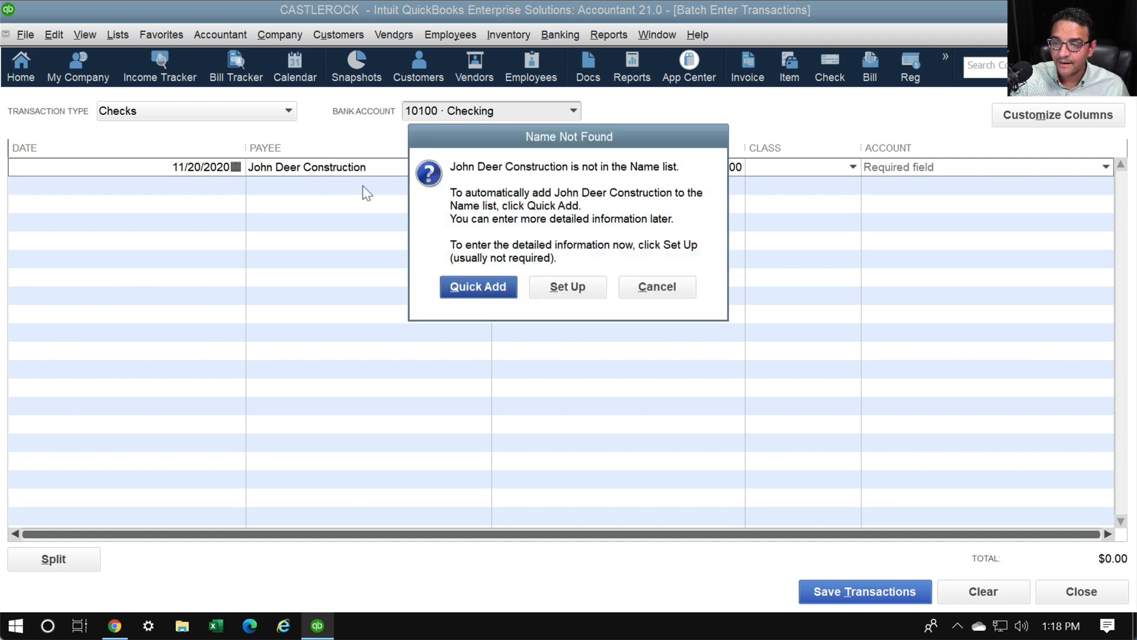
key("alt+s")
key("Return")
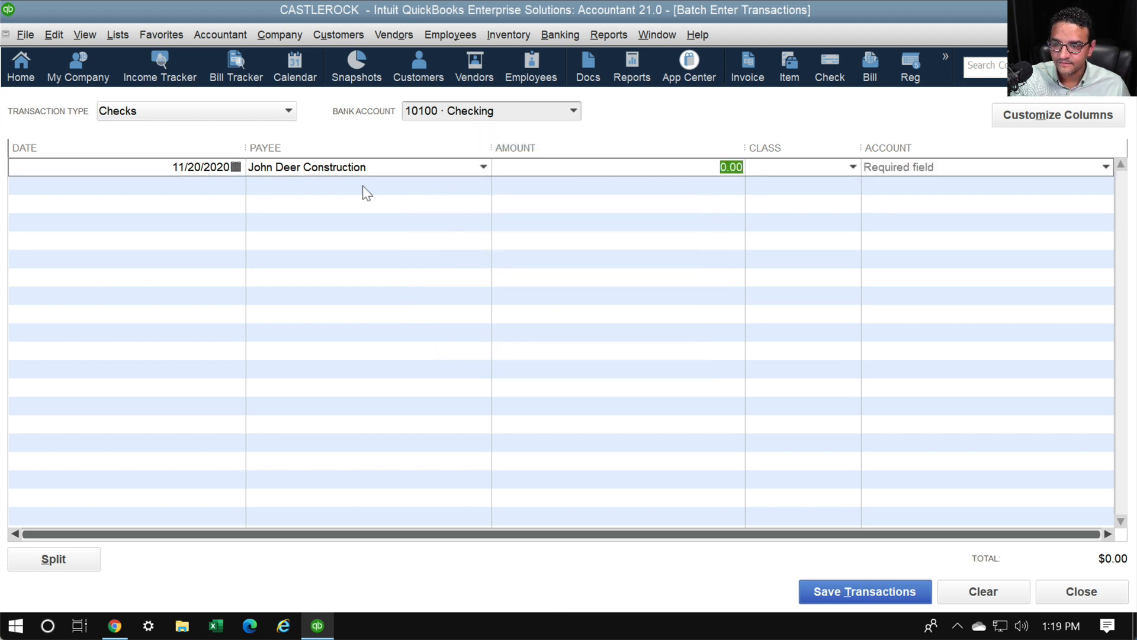
Enter 4,000.00 as the check amount
type("4000")
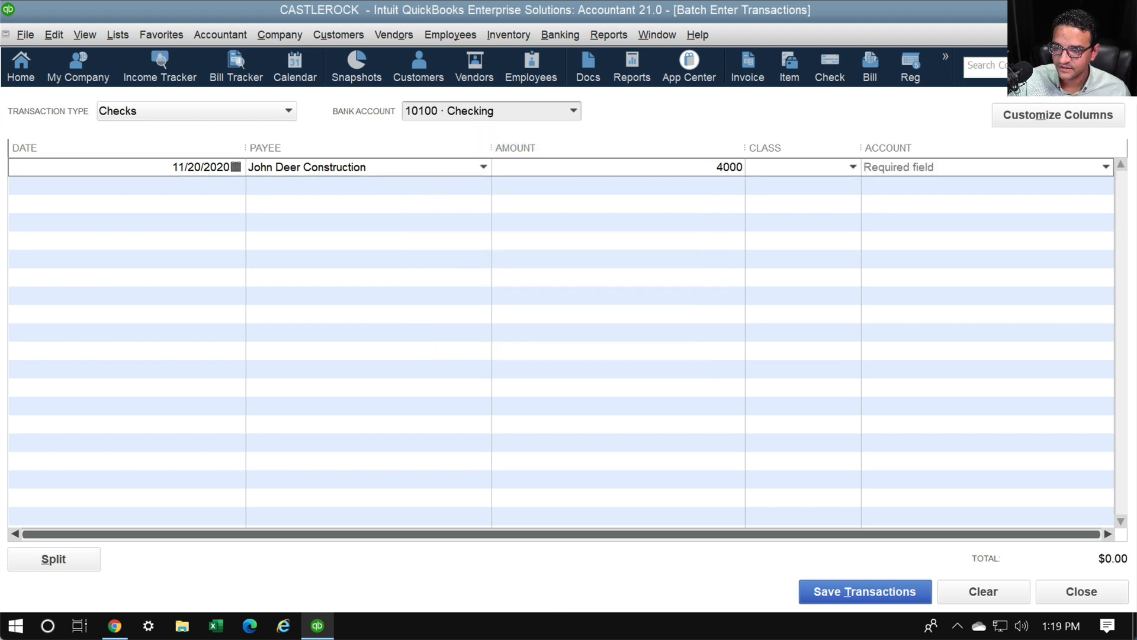
key("Tab")
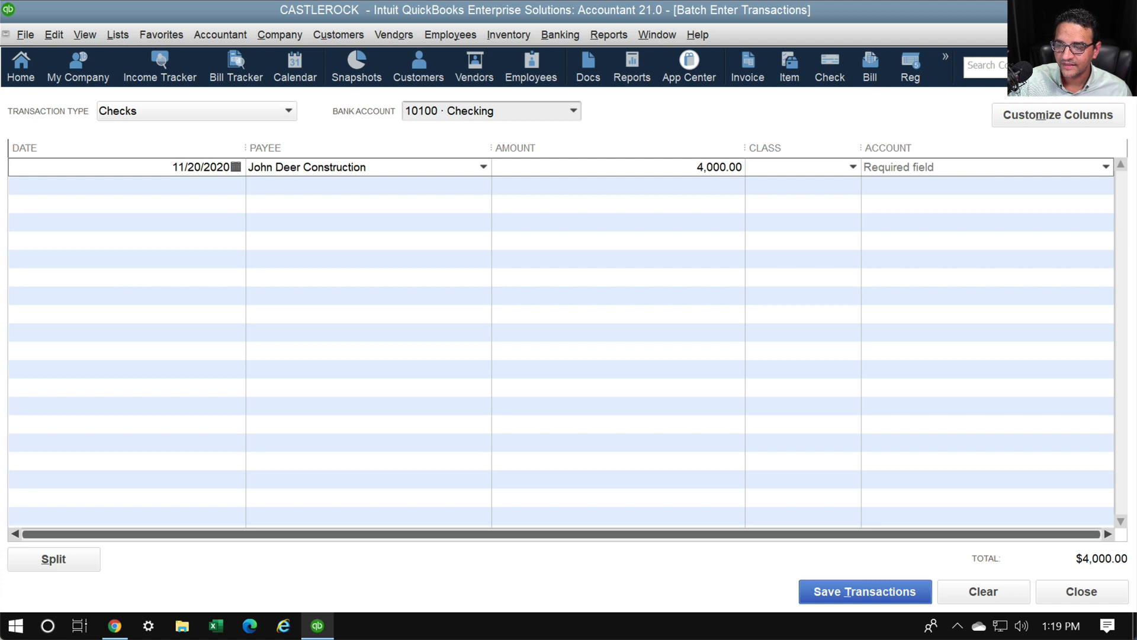
left_click(855, 168)
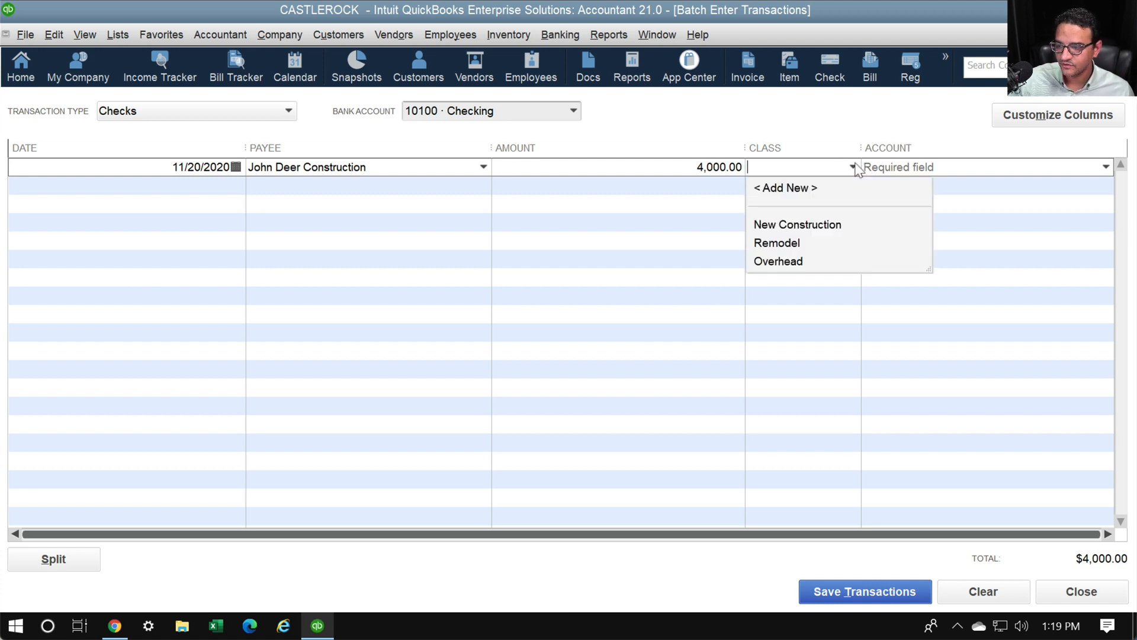
left_click(855, 167)
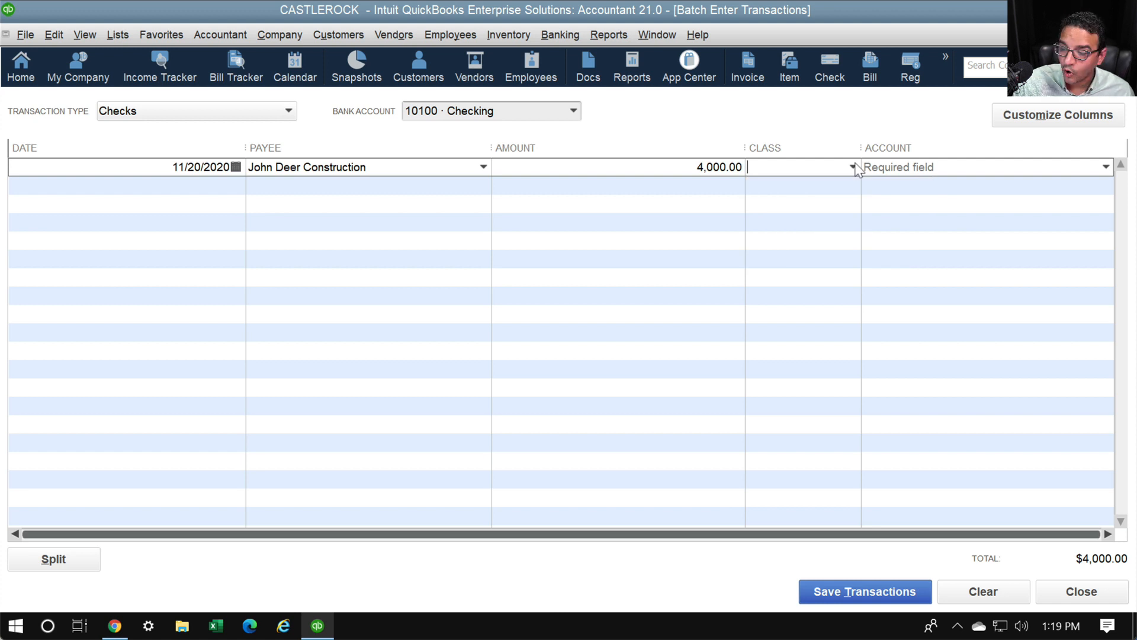
Set the 4,000.00 check's class to New Construction
left_click(854, 167)
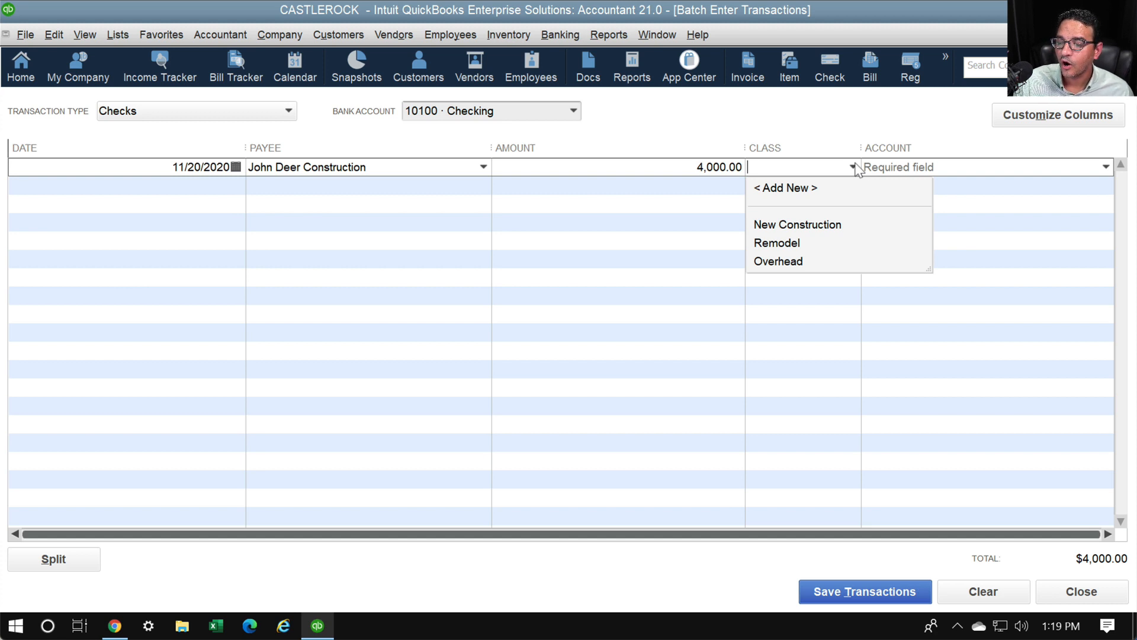
left_click(855, 167)
left_click(854, 167)
left_click(855, 167)
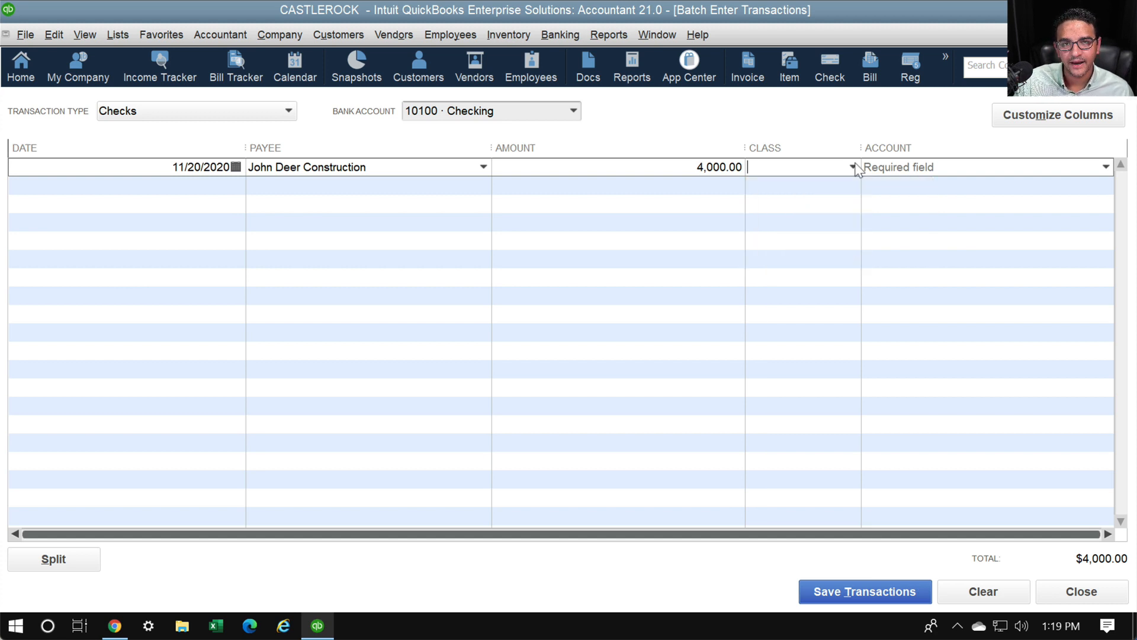
left_click(854, 167)
left_click(854, 167)
left_click(855, 167)
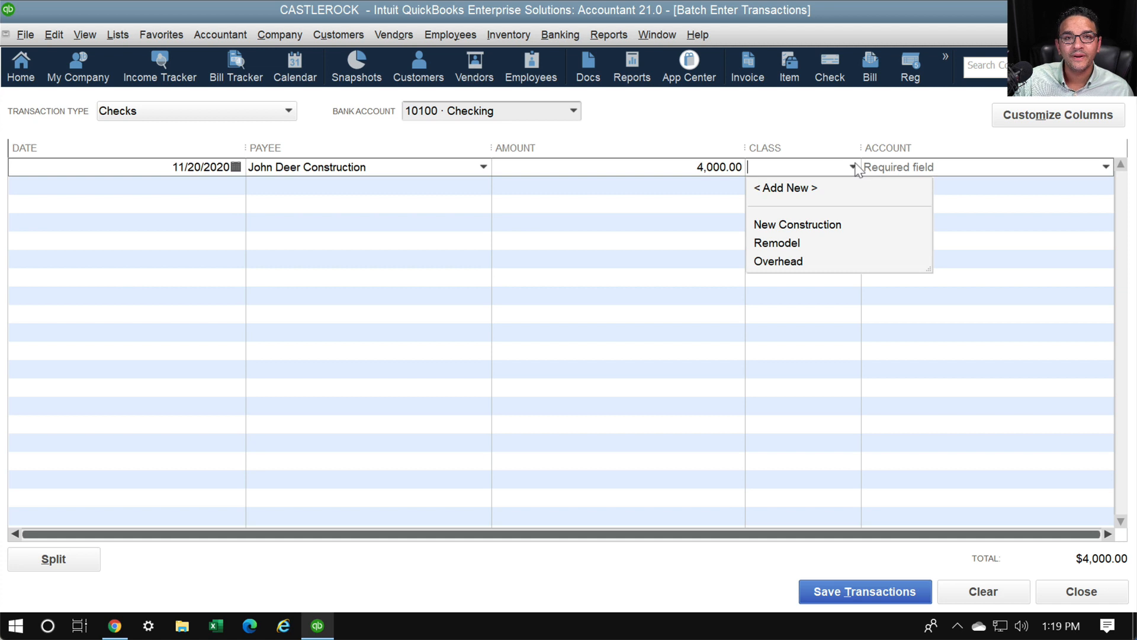
left_click(855, 167)
left_click(855, 167)
left_click(855, 167)
left_click(855, 167)
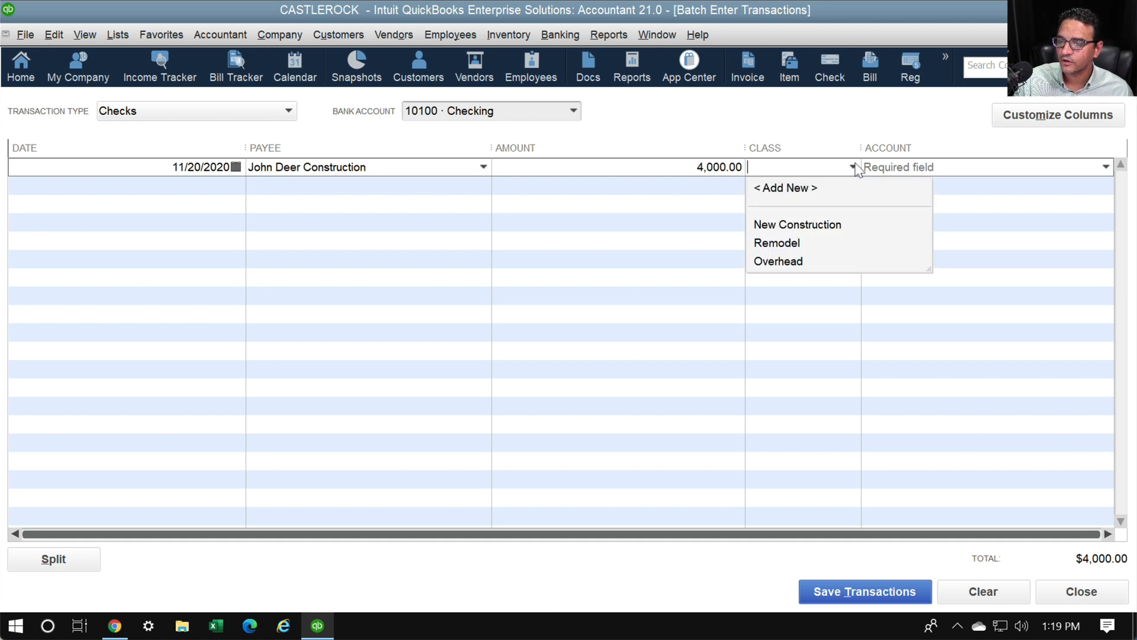
left_click(854, 167)
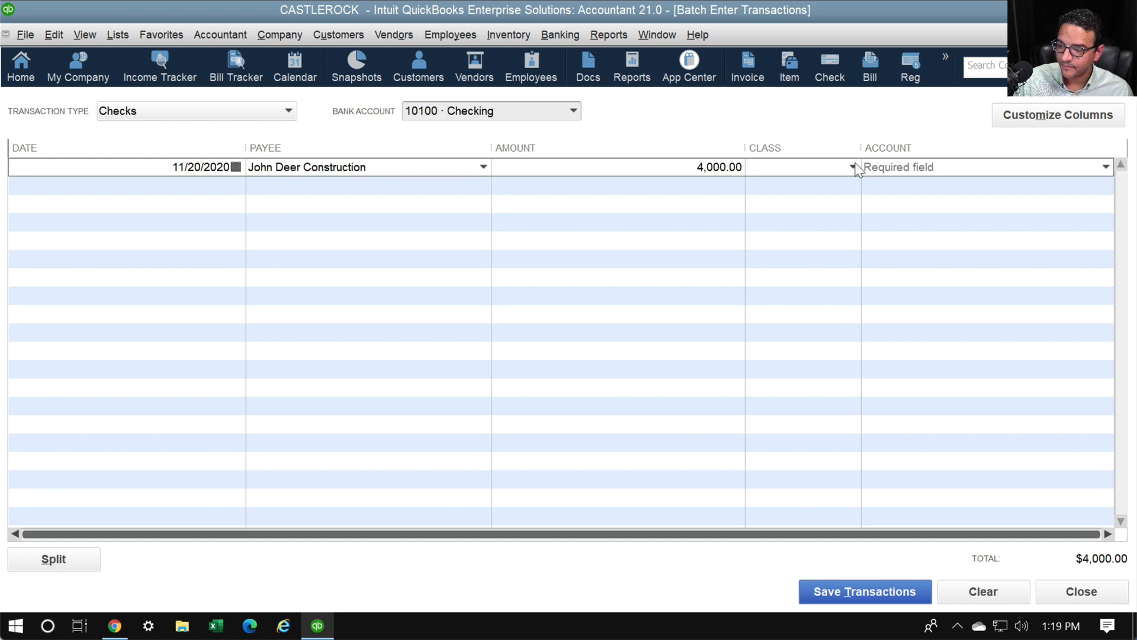
left_click(855, 167)
key("Down")
key("Down")
key("Down")
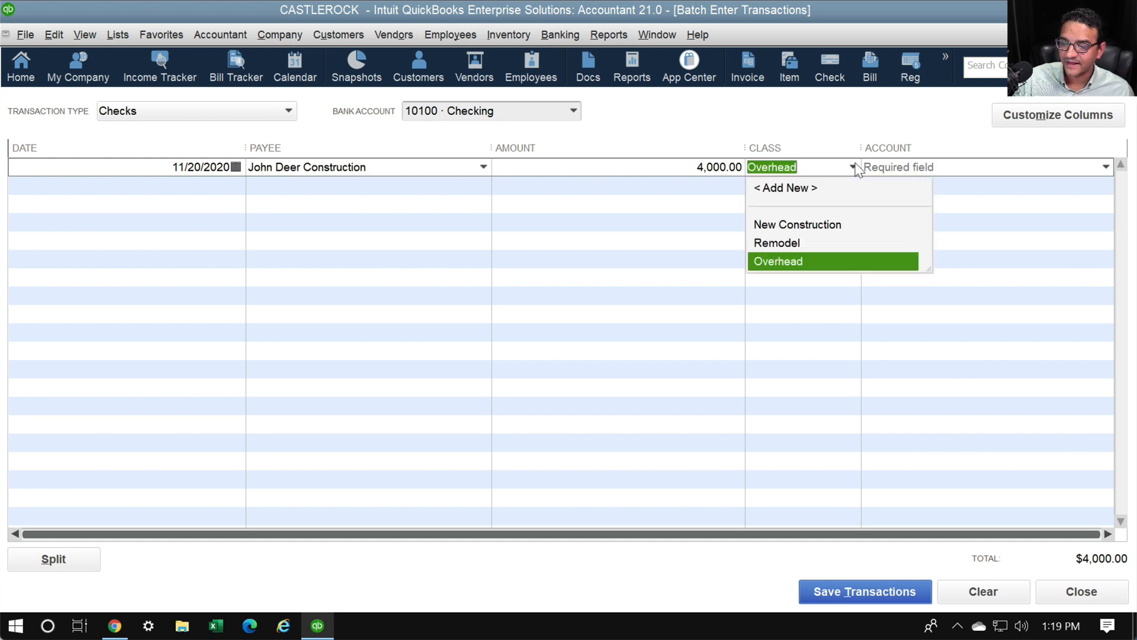
key("Up")
key("Up")
key("Down")
key("Up")
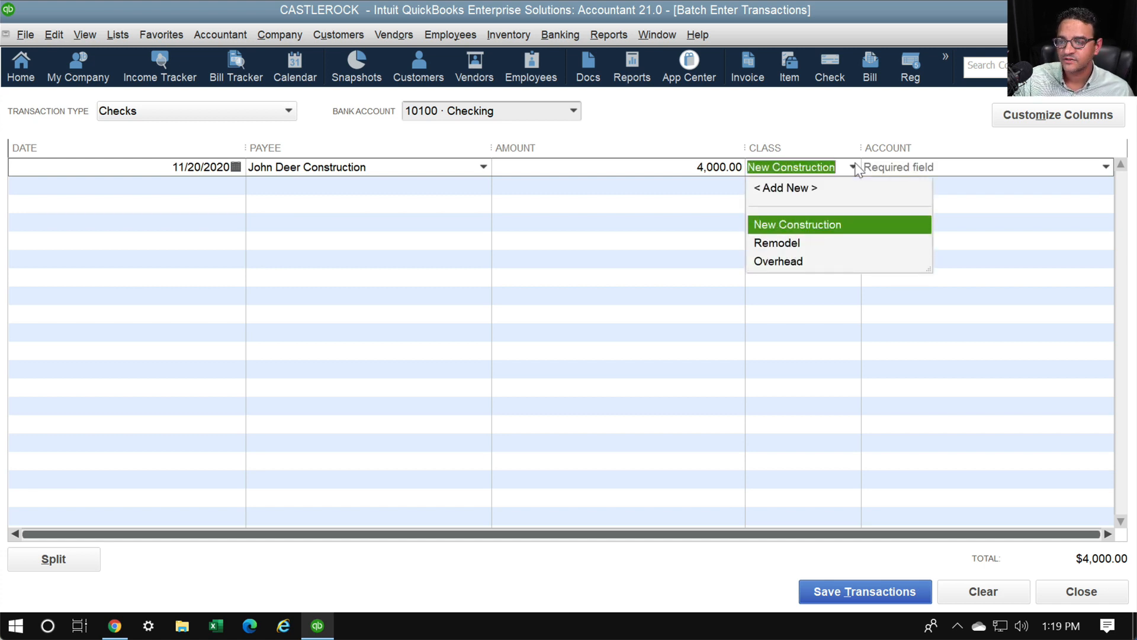
key("Tab")
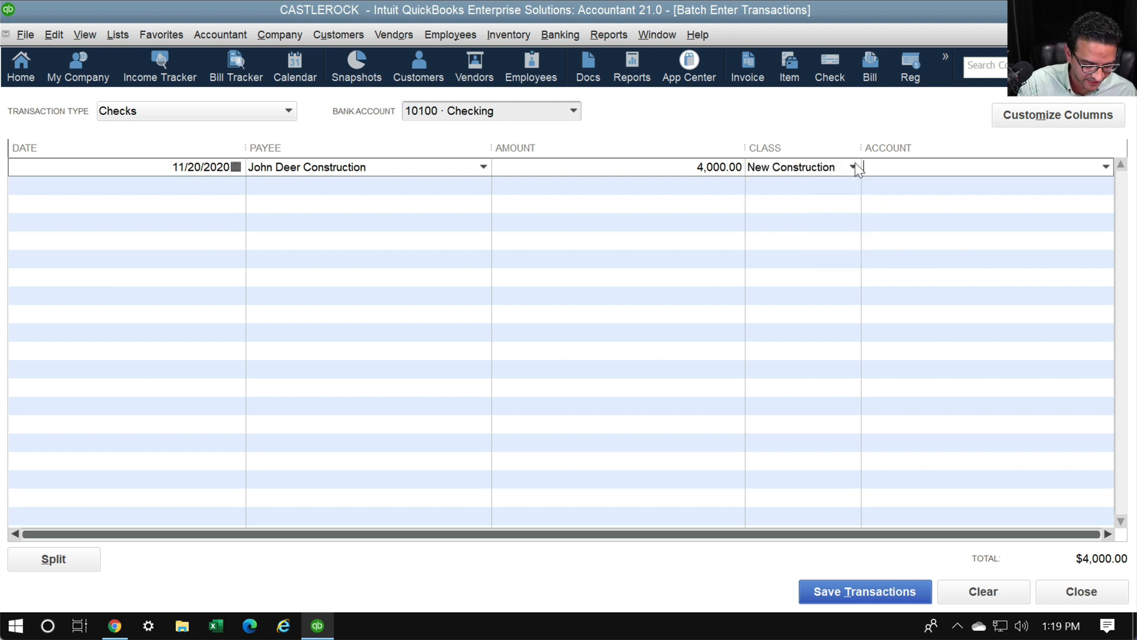
Search the Account field with 'Const' to find 15300 · Construction Equipment
type("Equip")
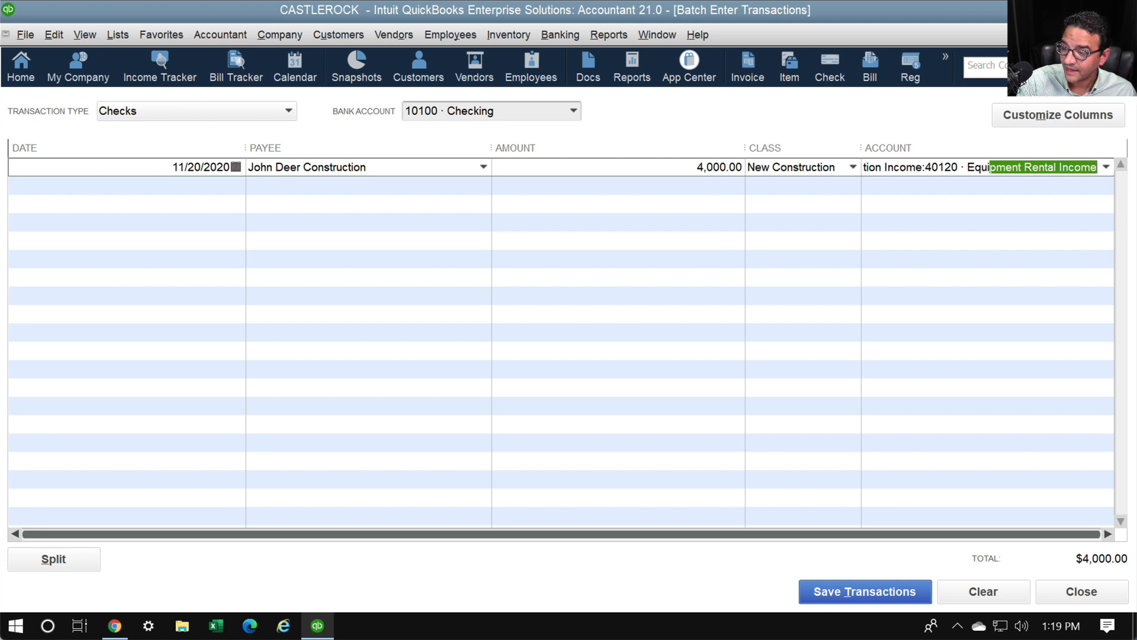
type("ment")
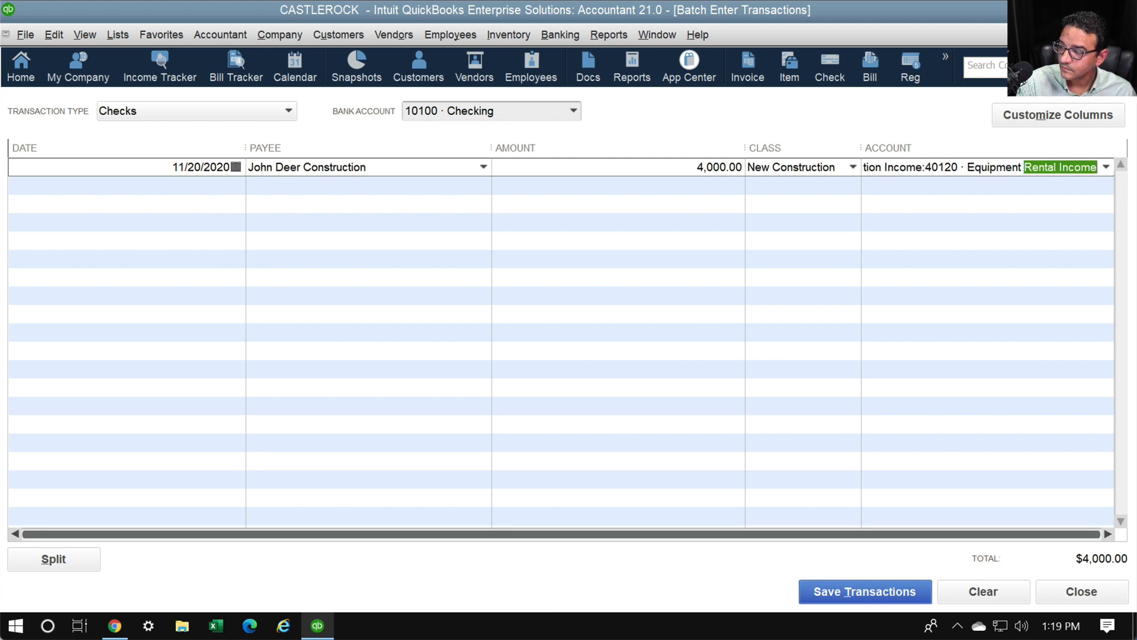
key("BackSpace")
key("BackSpace")
key("BackSpace")
key("BackSpace")
key("BackSpace")
key("BackSpace")
key("BackSpace")
key("BackSpace")
key("BackSpace")
key("BackSpace")
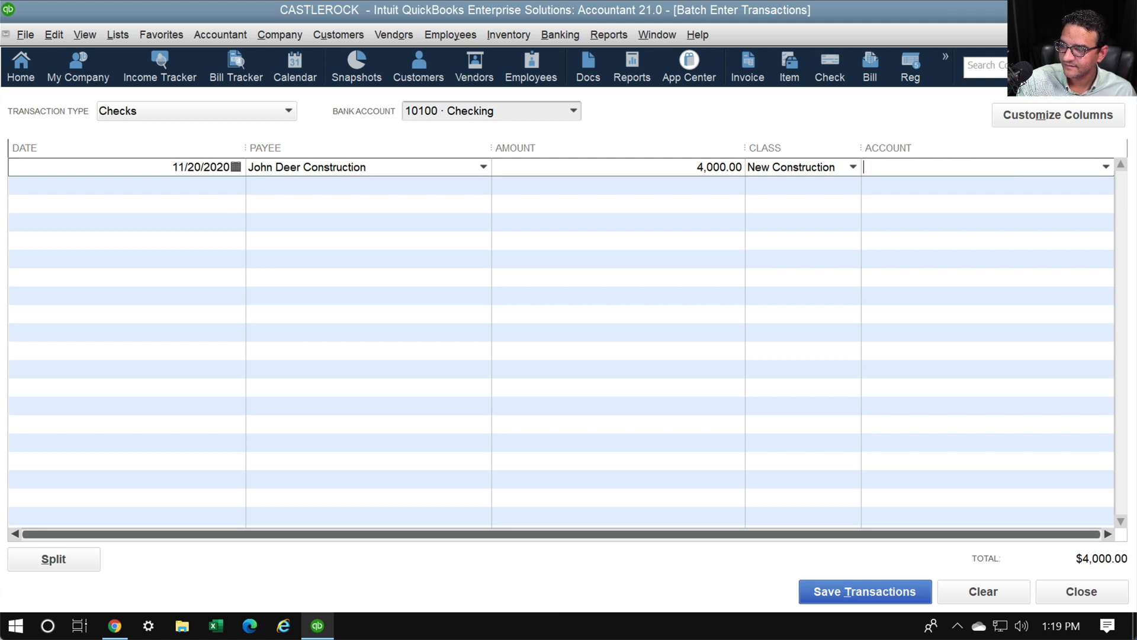
type("Const")
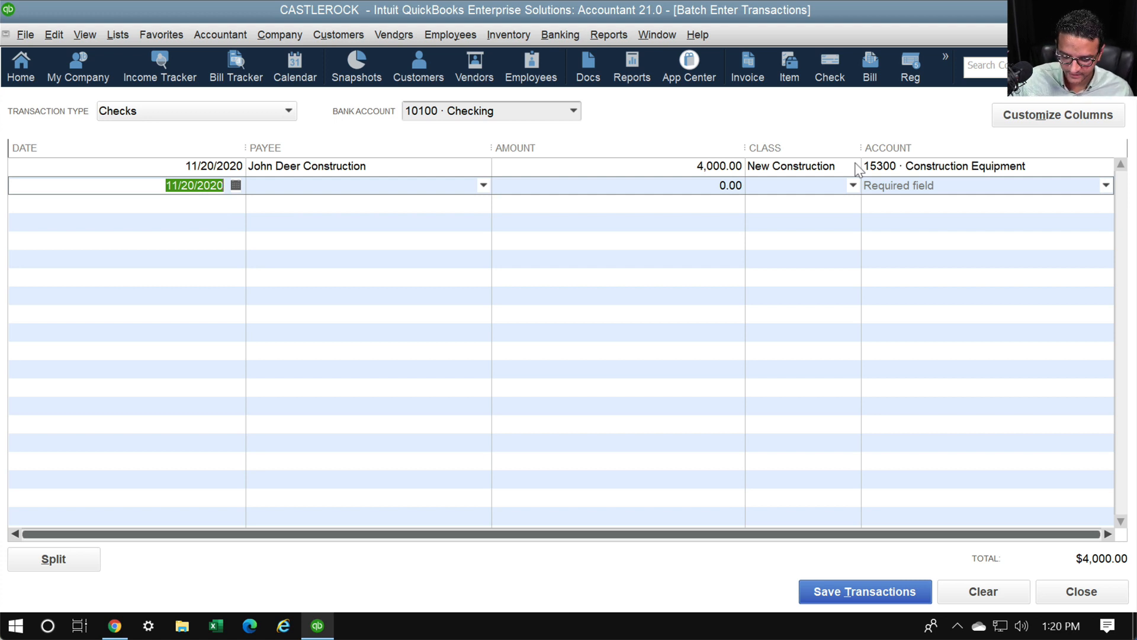
Add a 11/15/2020 Taco Bell check for 46.78 coded to MEALS, with no class
type("11/")
type("15/20")
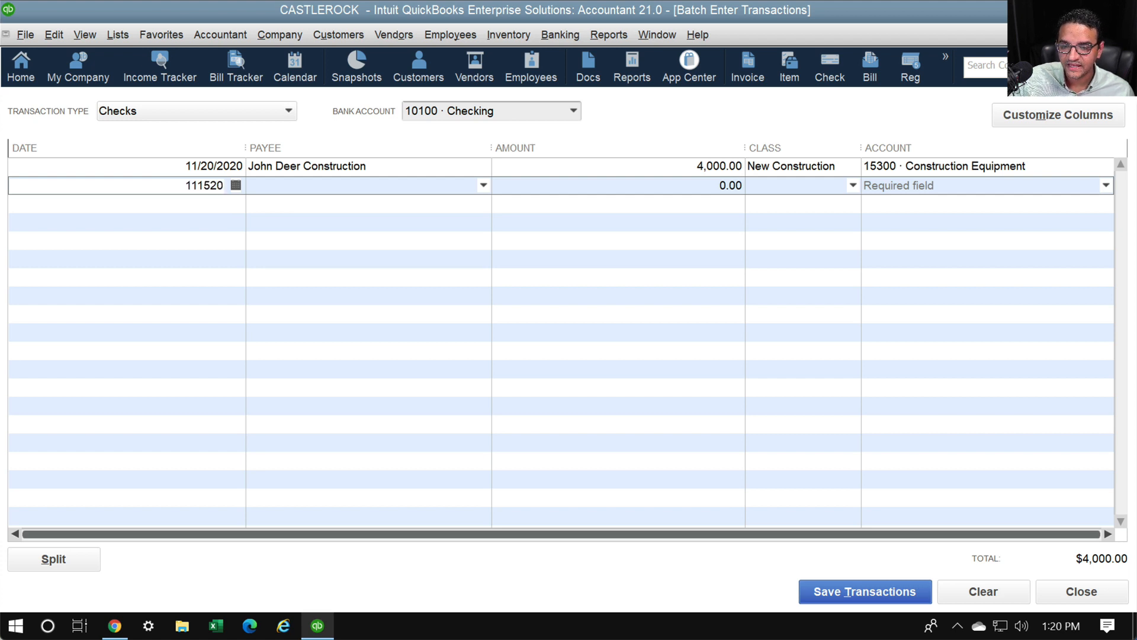
key("Tab")
key("Tab")
key("shift+Tab")
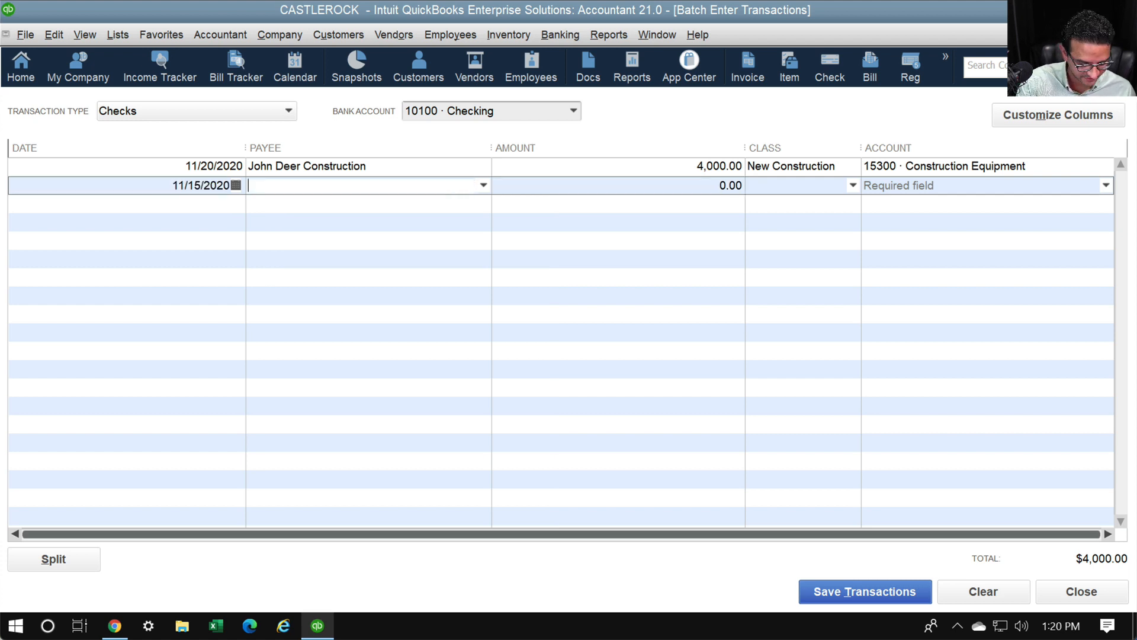
type("Taco bell")
key("Tab")
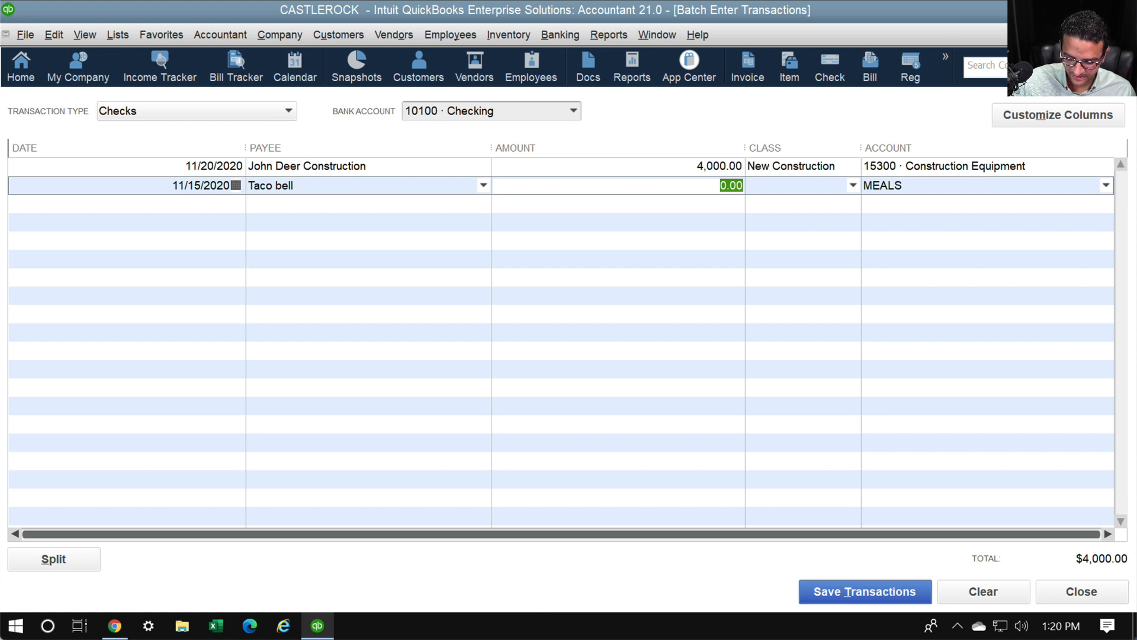
type("46.78")
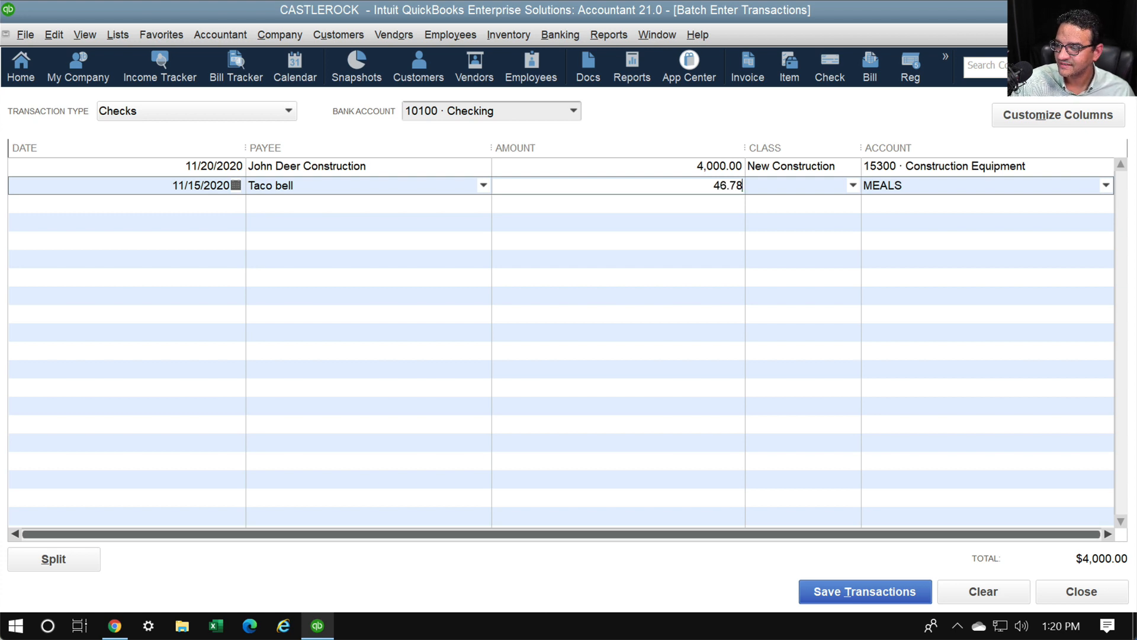
key("Tab")
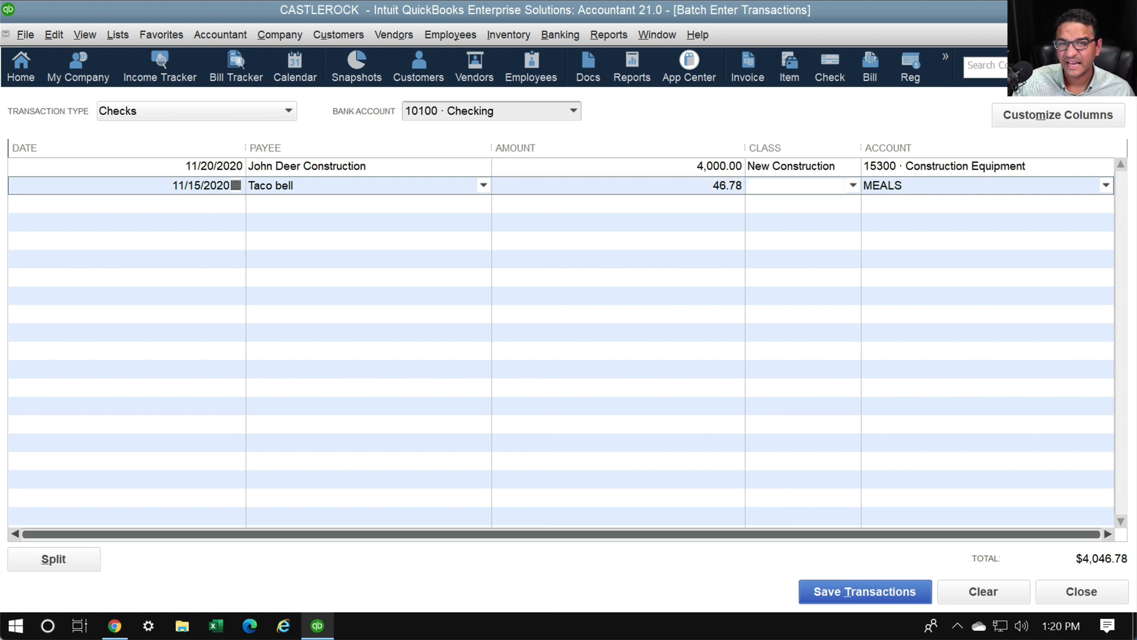
key("Tab")
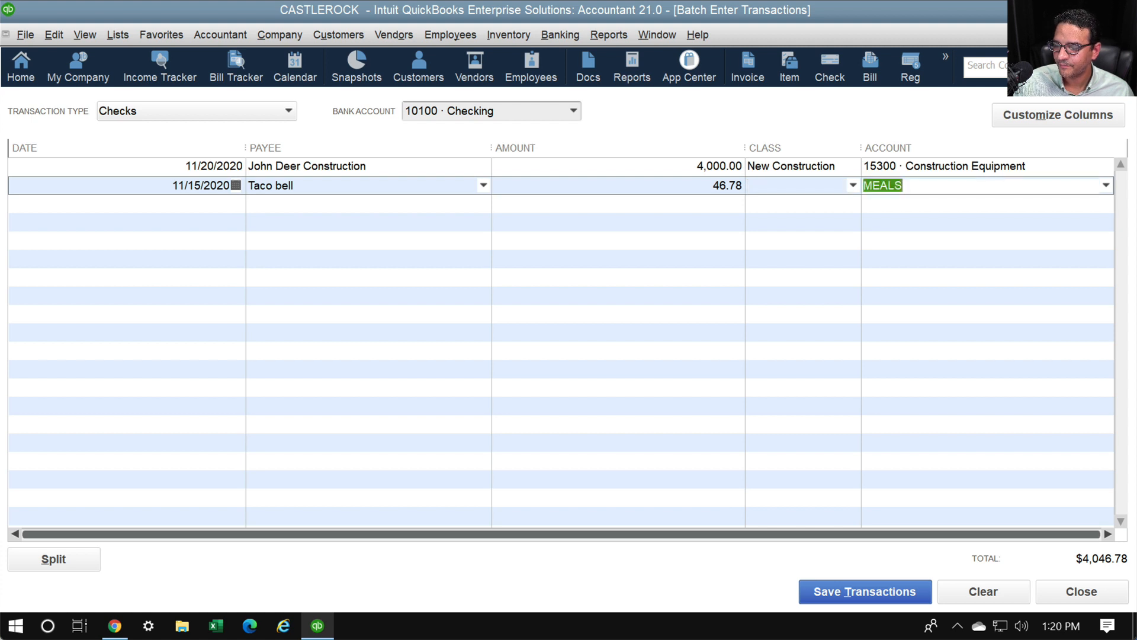
key("Tab")
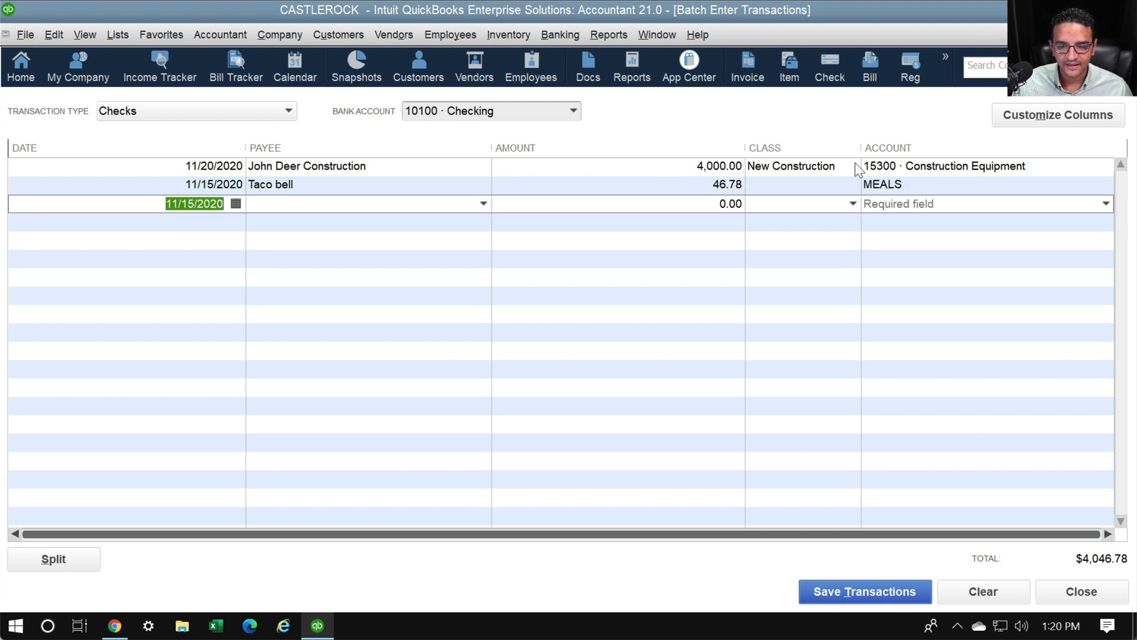
Add a 11/01/2020 check for 27.89 to Chipotle, quick-added as a vendor, under MEALS
type("11/01")
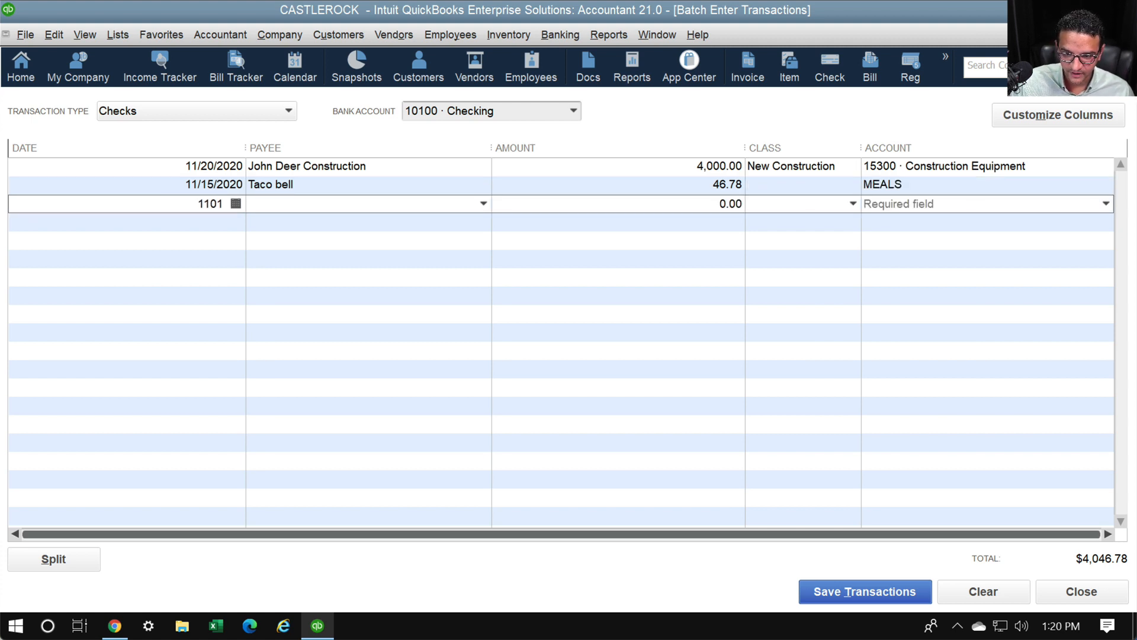
type("/2020")
key("Tab")
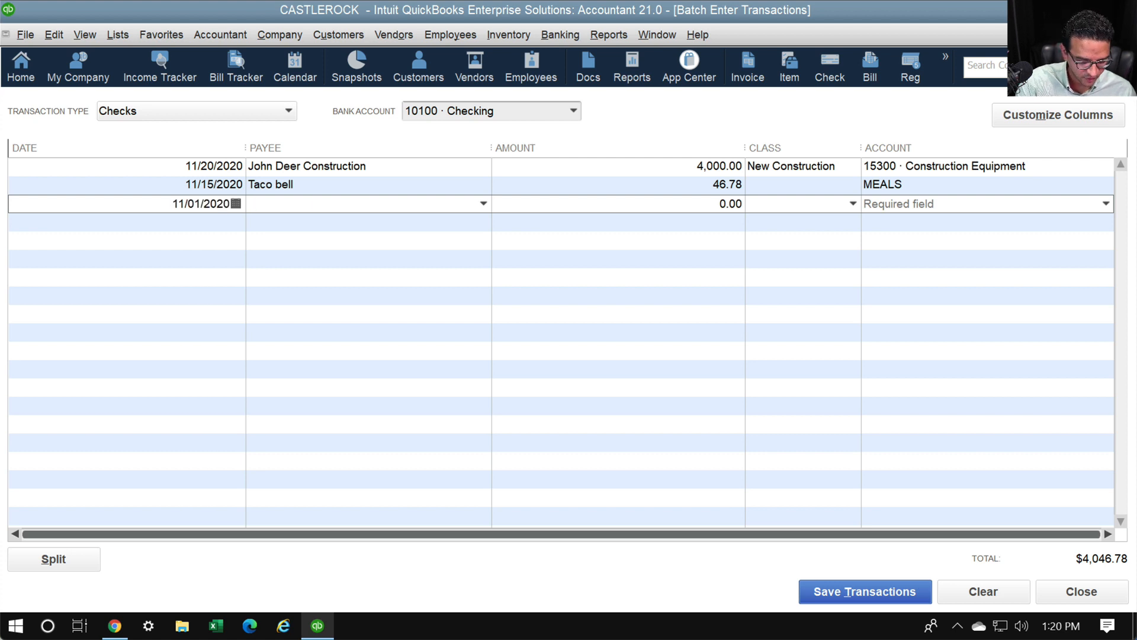
type("Chipotle")
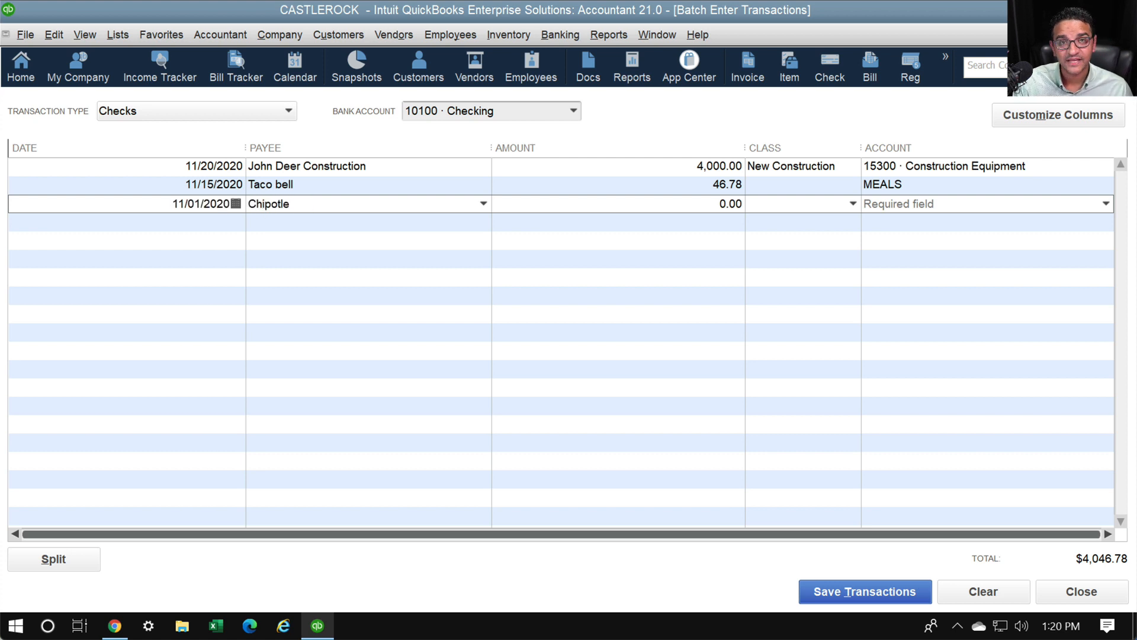
key("Tab")
key("Return")
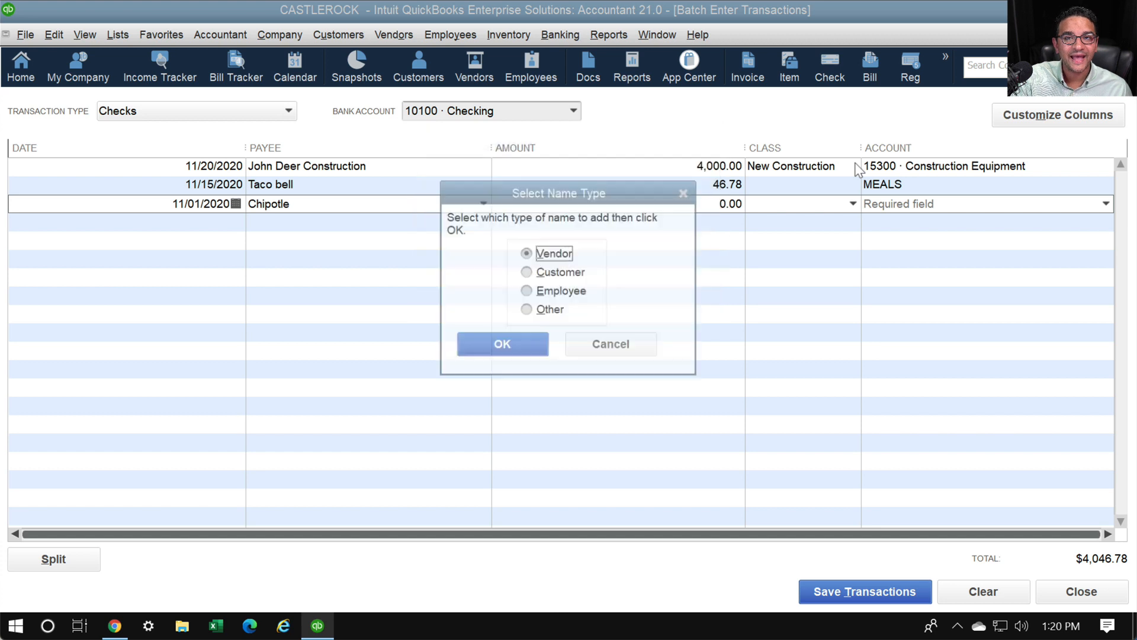
key("Return")
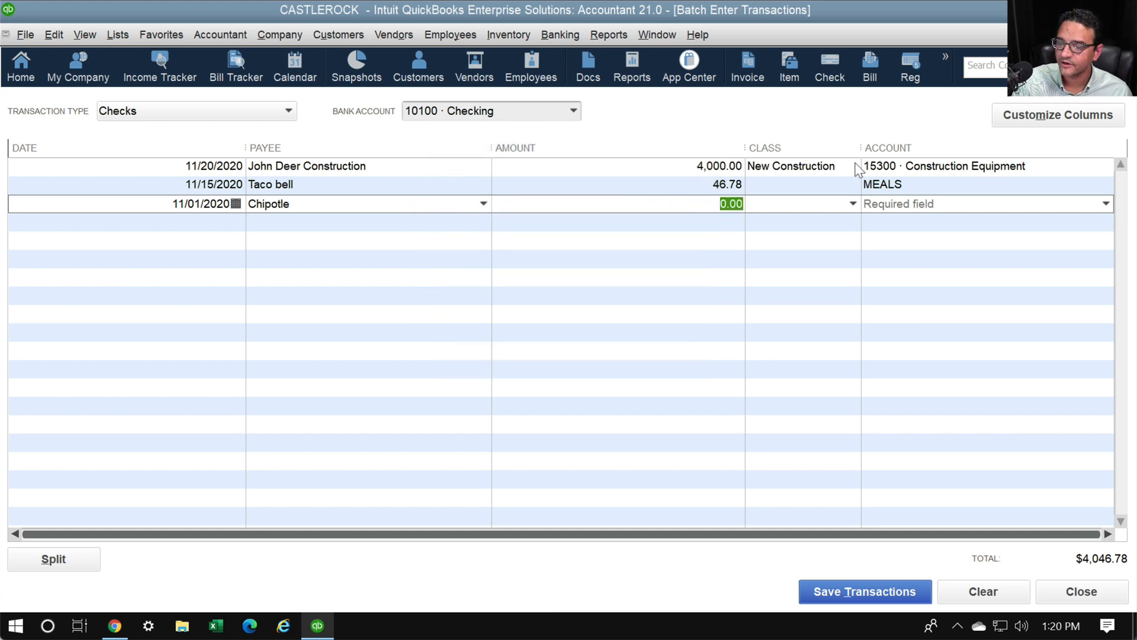
type("27.89")
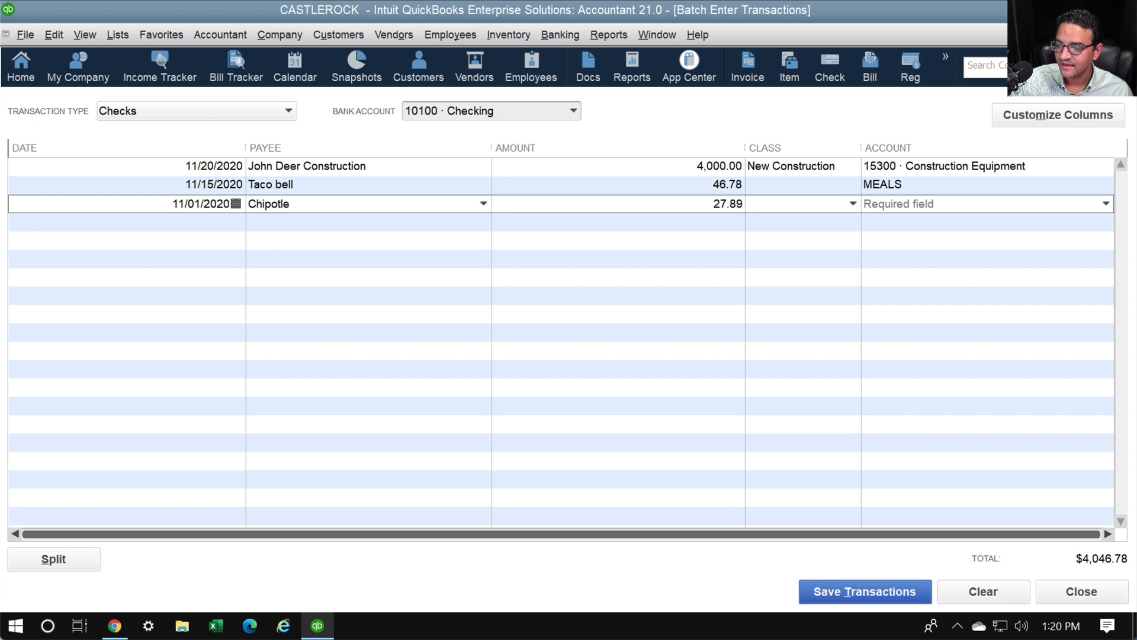
key("Tab")
key("Tab")
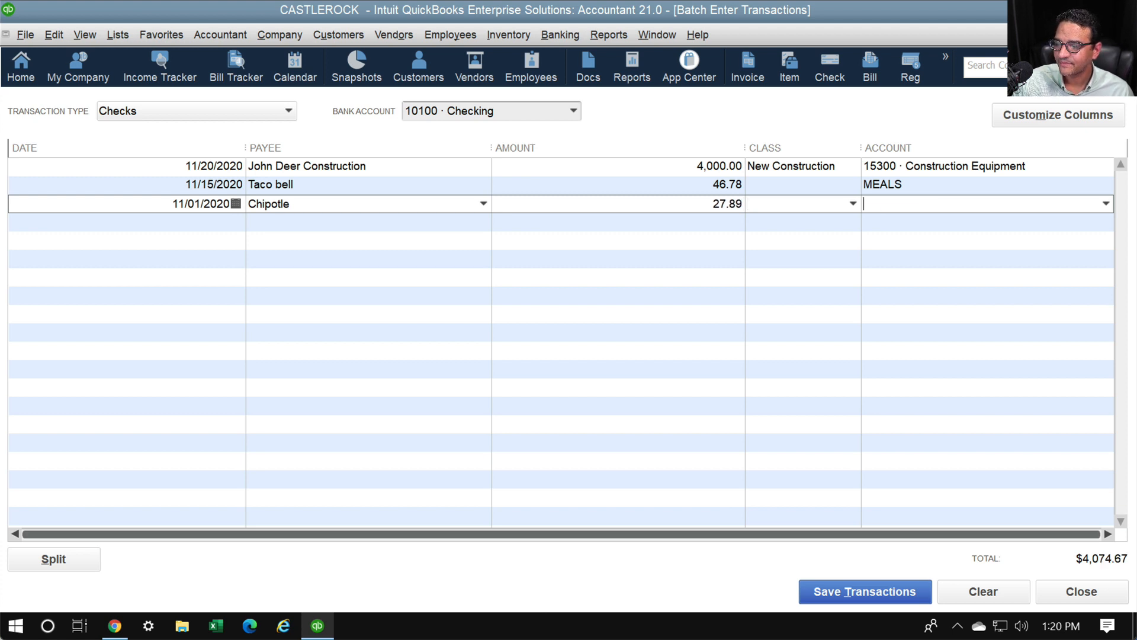
type("MEALS")
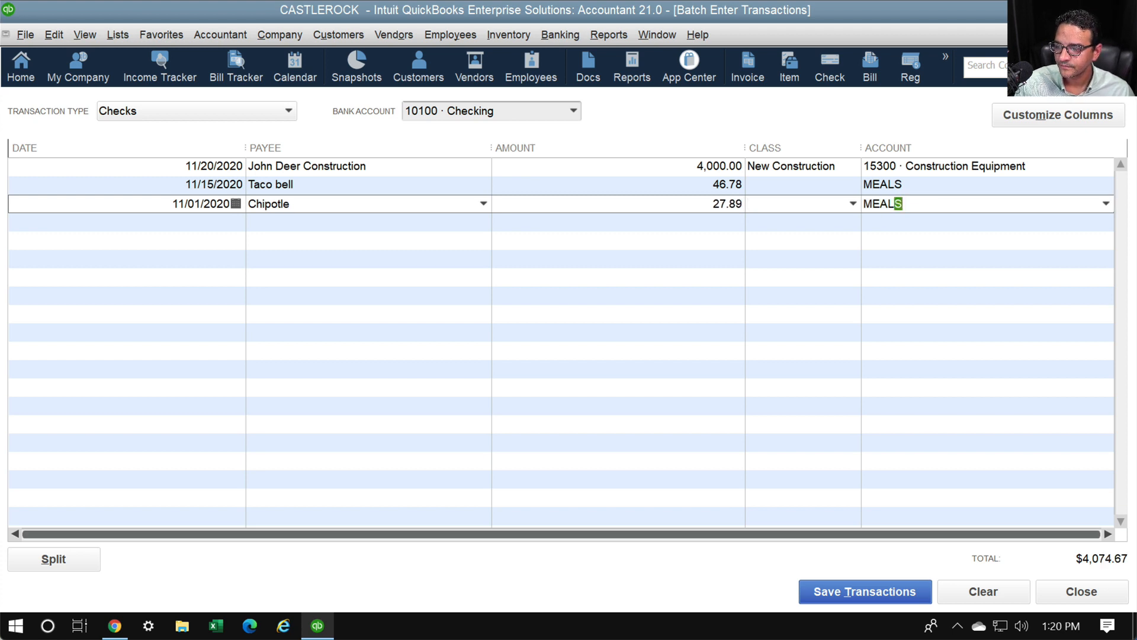
key("Return")
Add a 11/02/2020 check for 196.80 to new vendor Shewin Williams, class Remodel, account 54300 · Job Materials
type("11")
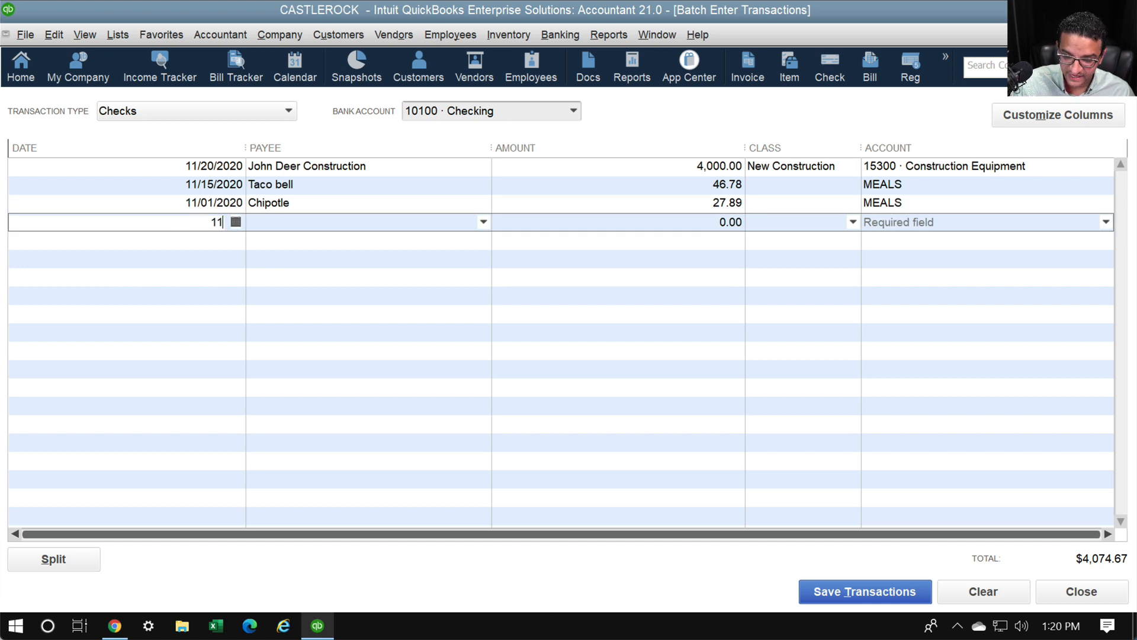
type("/02/2020")
key("Tab")
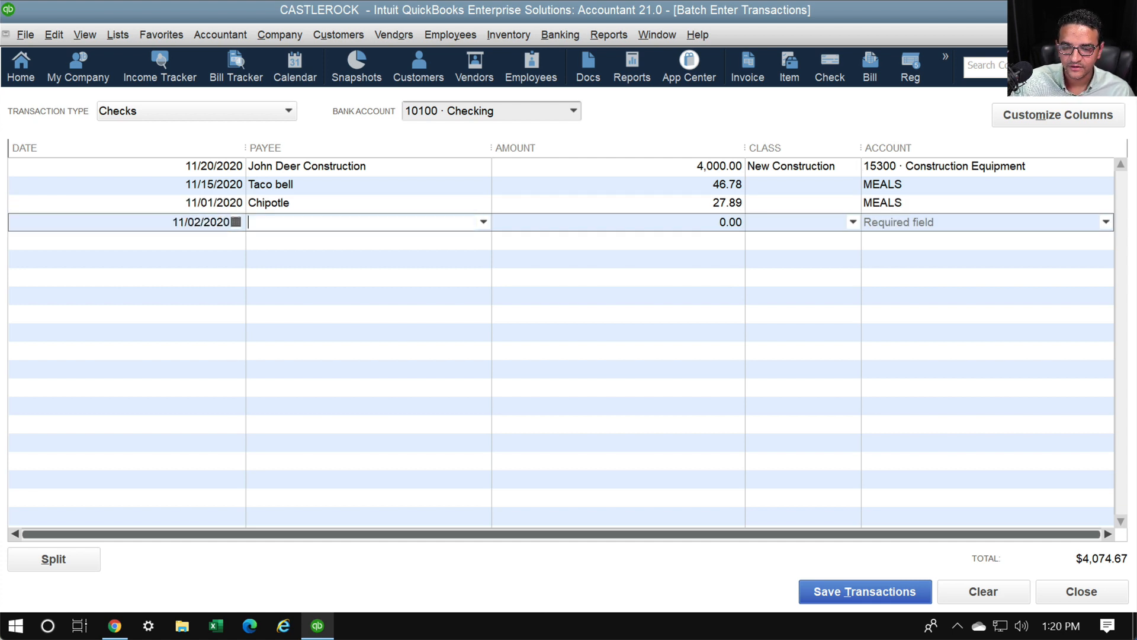
type("Shewi")
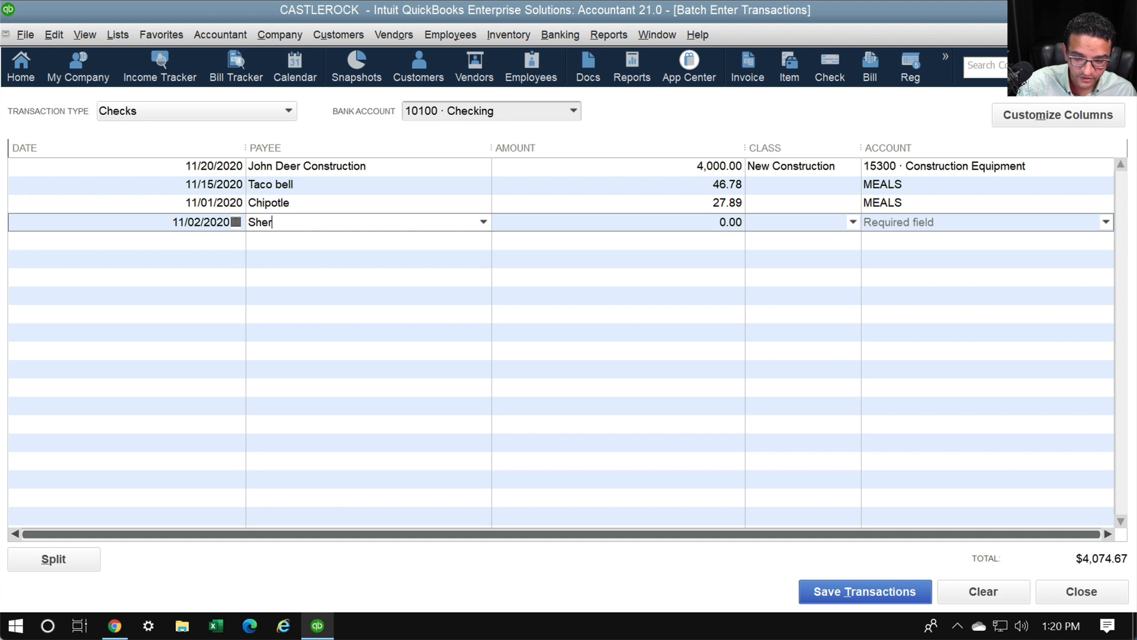
type("n Williams")
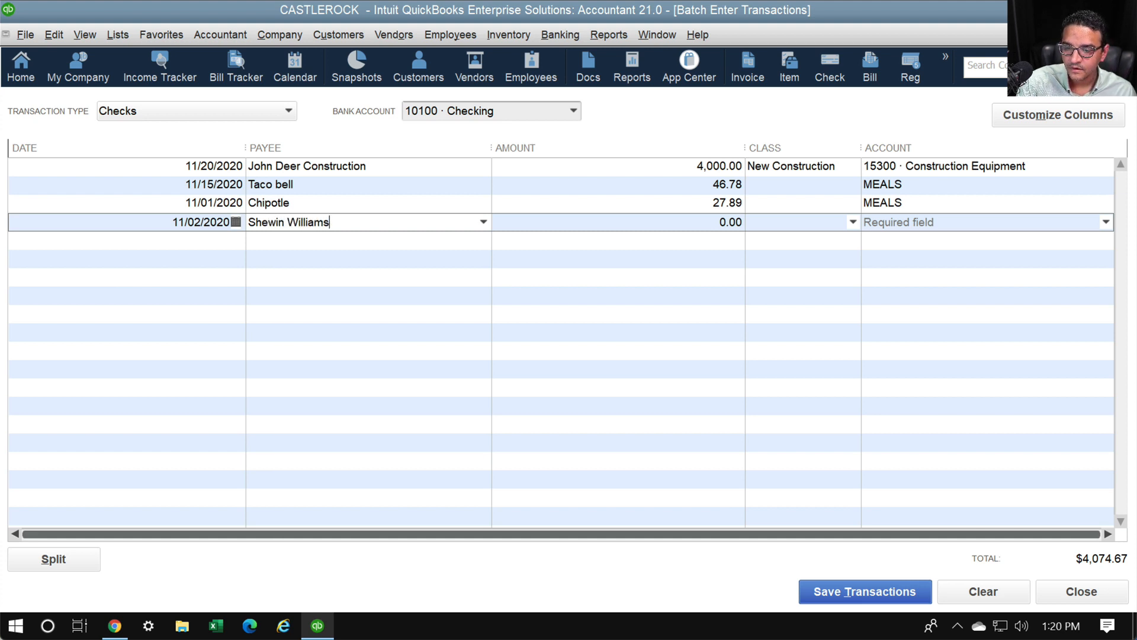
key("Tab")
key("Return")
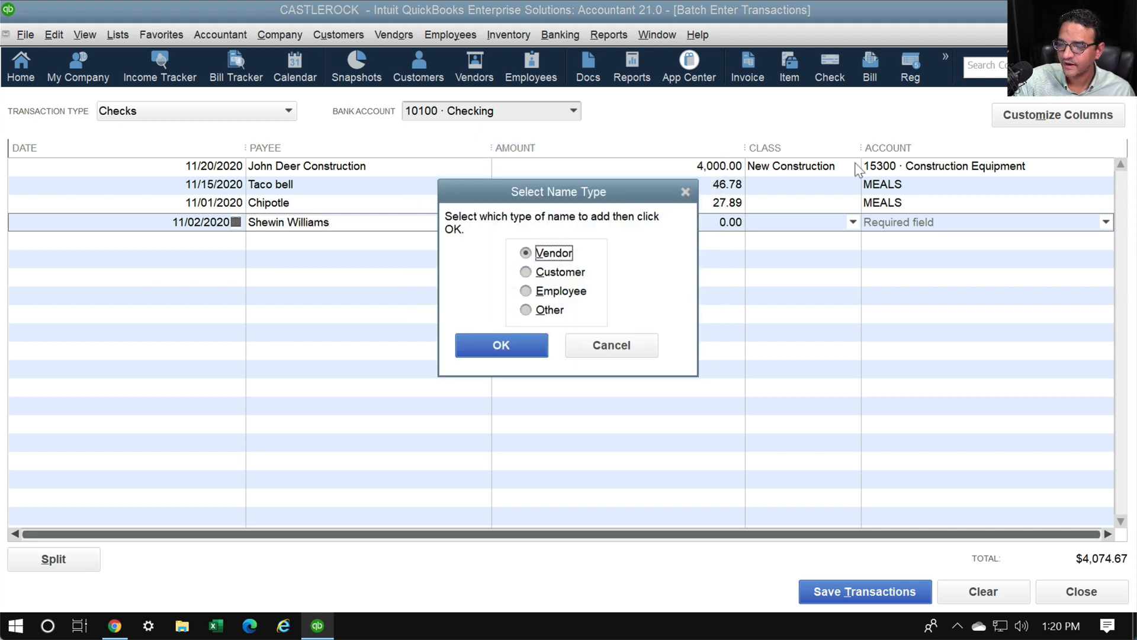
key("Return")
type("1")
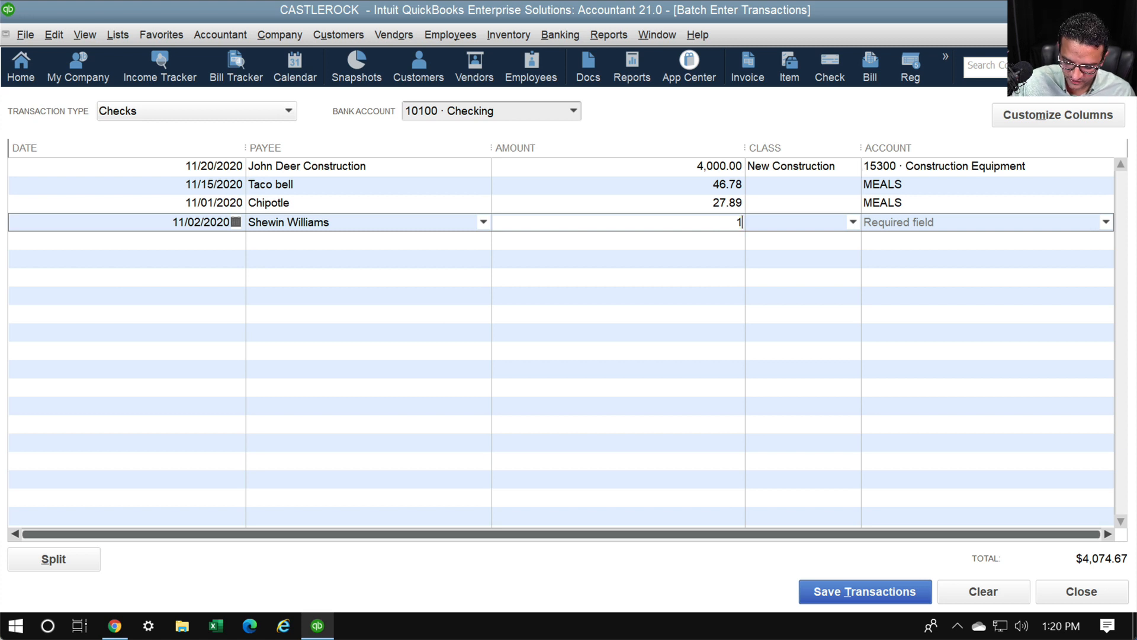
type("96.80")
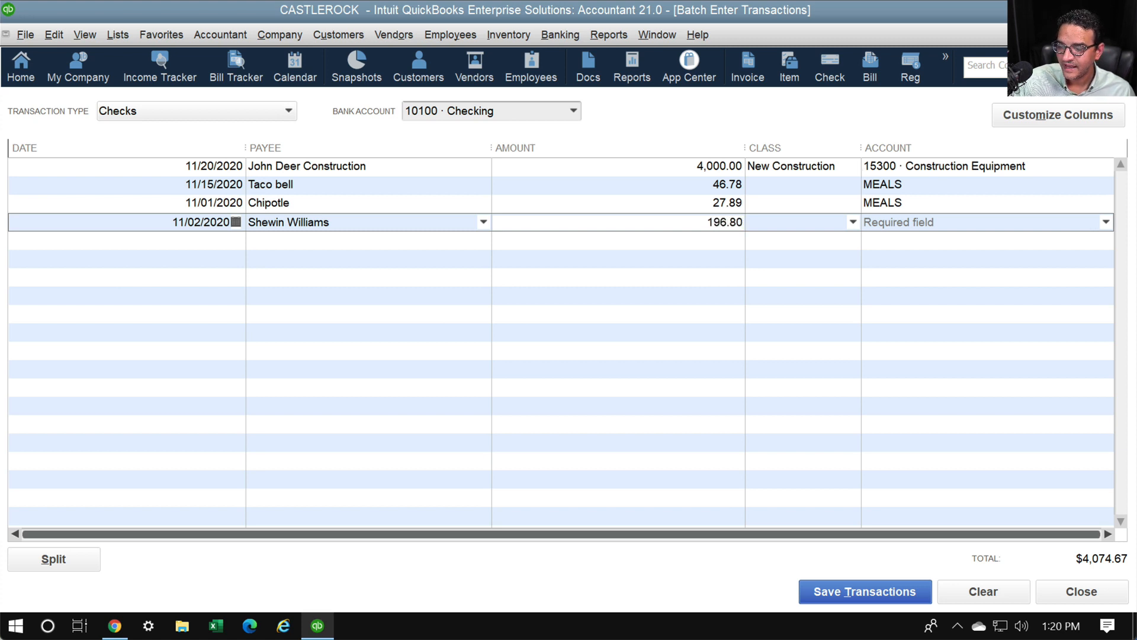
key("Tab")
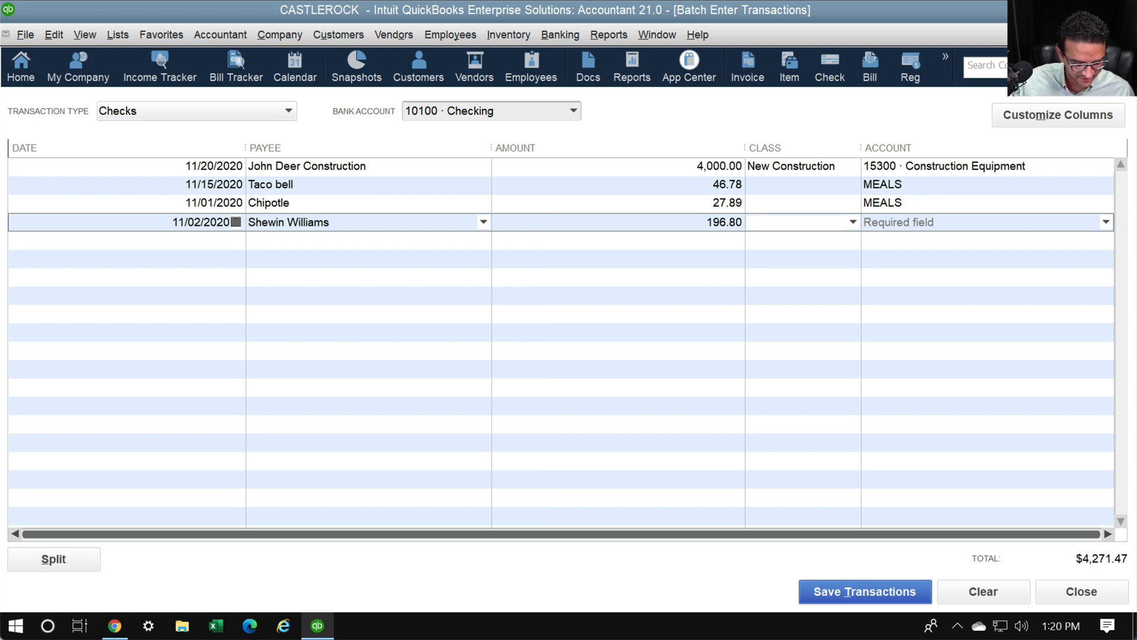
key("Down")
key("Down")
key("Down")
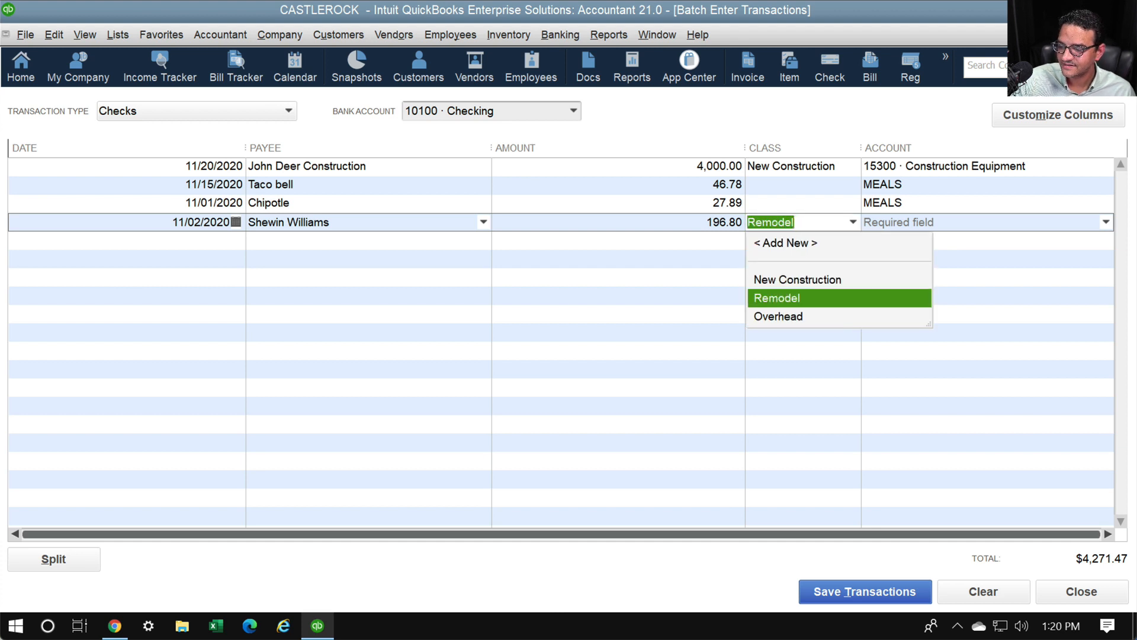
key("Tab")
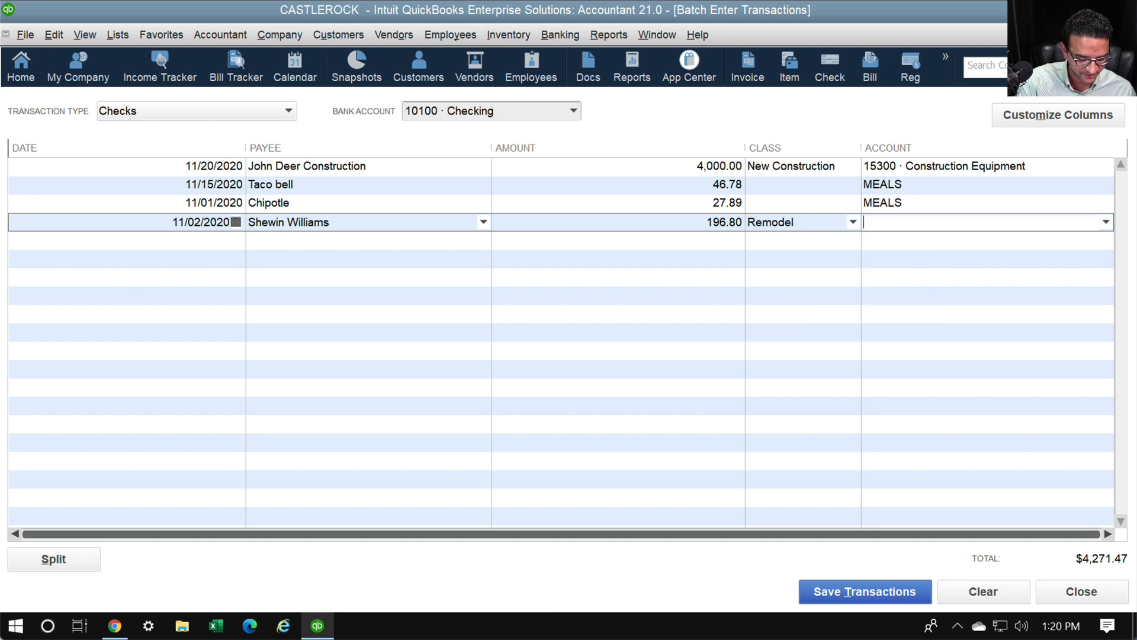
type("Job:Job Ma")
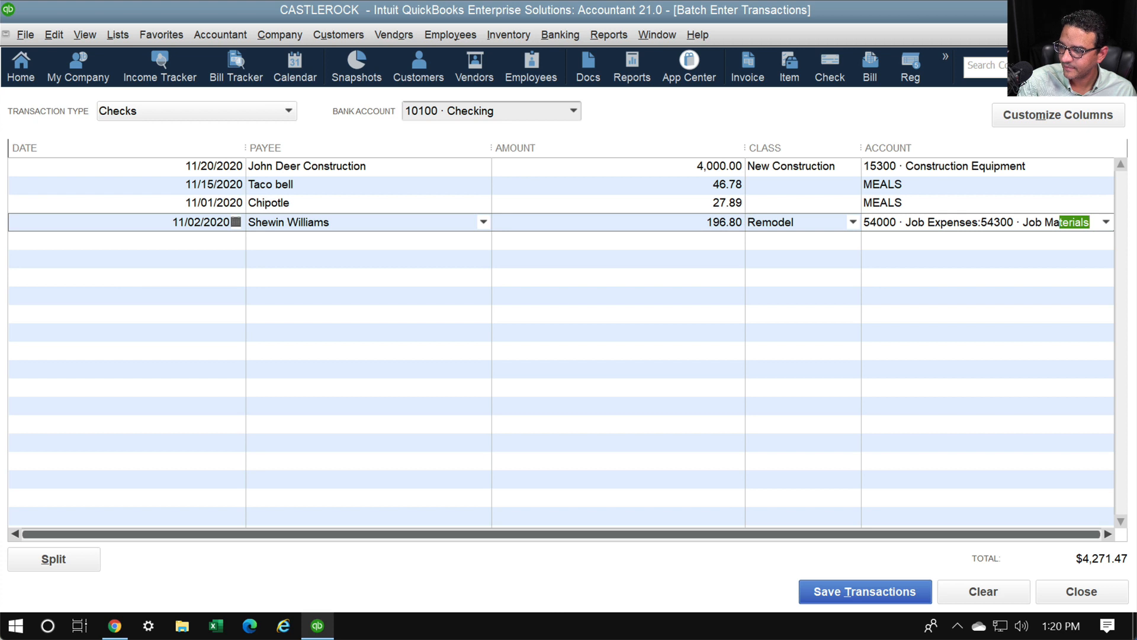
key("Tab")
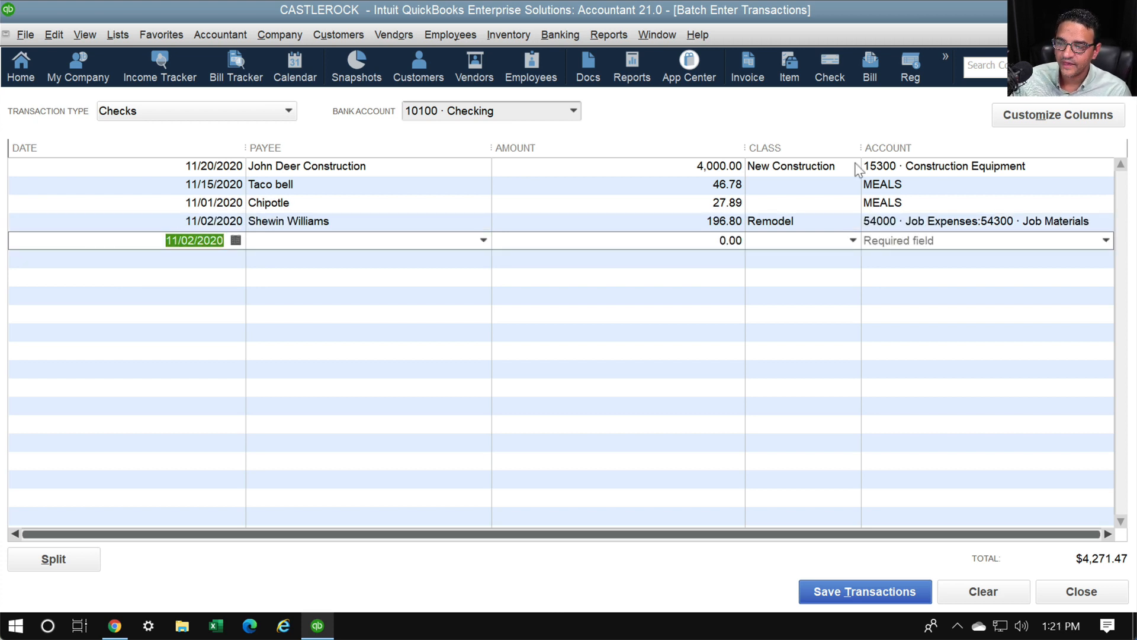
Review the right-click options on the John Deer row's class and account cells
left_click(823, 183)
left_click(795, 207)
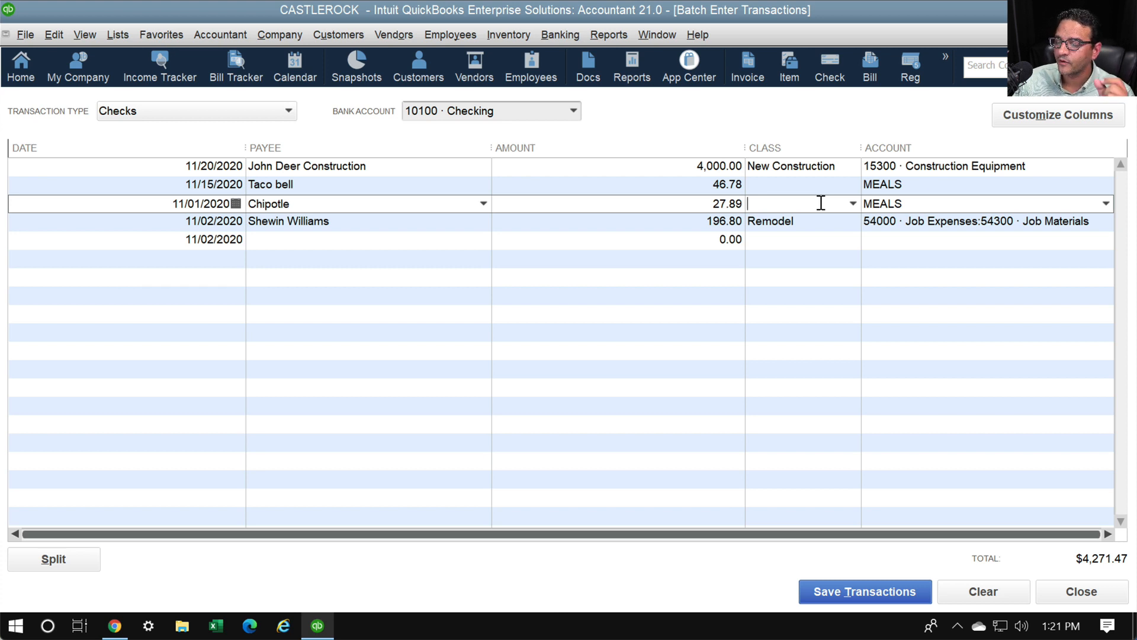
left_click(800, 168)
right_click(816, 170)
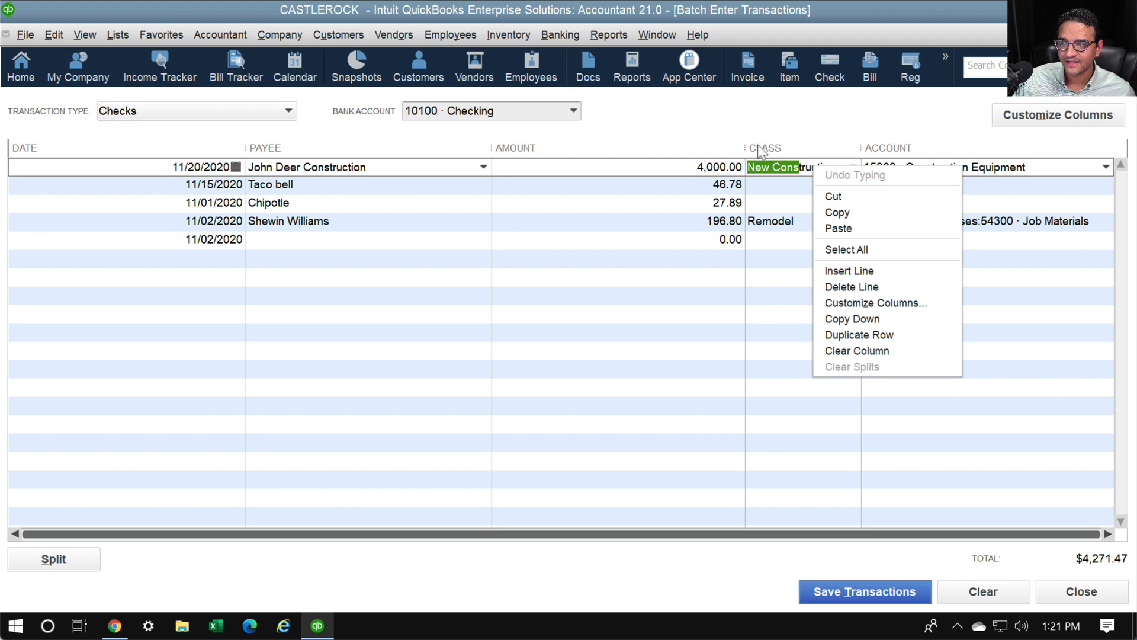
left_click(976, 171)
right_click(976, 166)
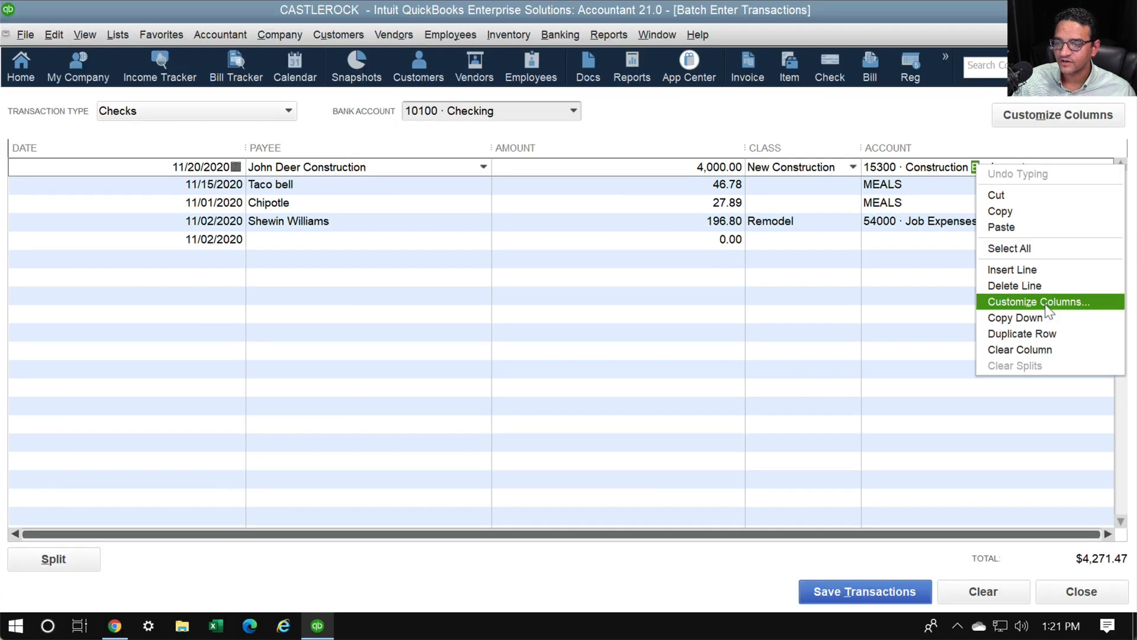
left_click(823, 31)
Clear Remodel from the 196.80 check and copy New Construction down to every row
left_click(807, 182)
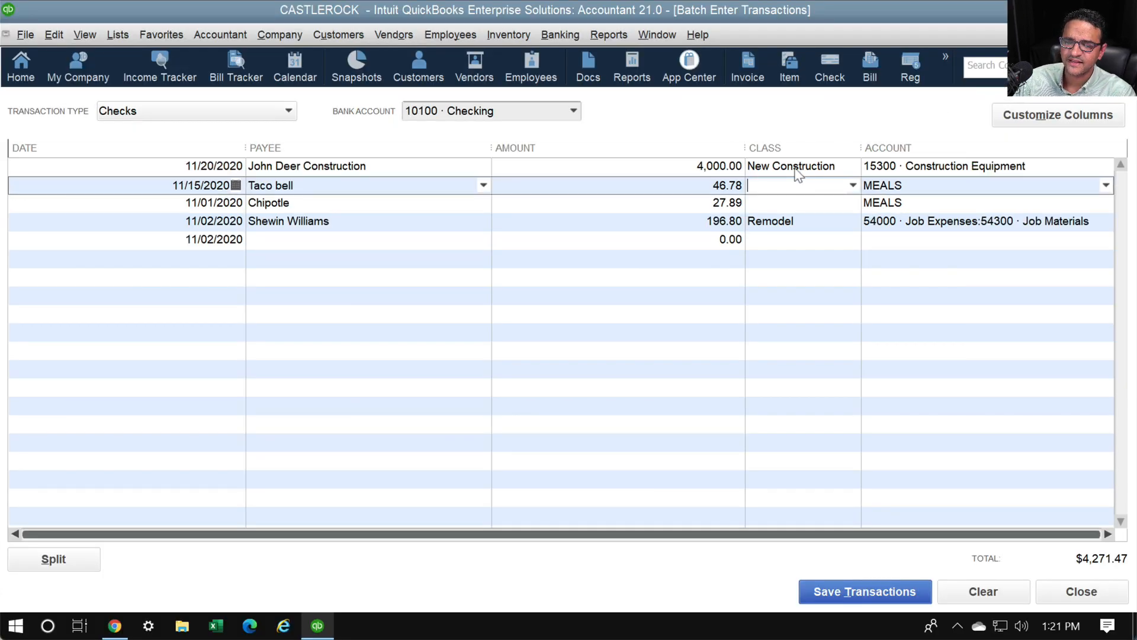
left_click_drag(794, 170, 793, 217)
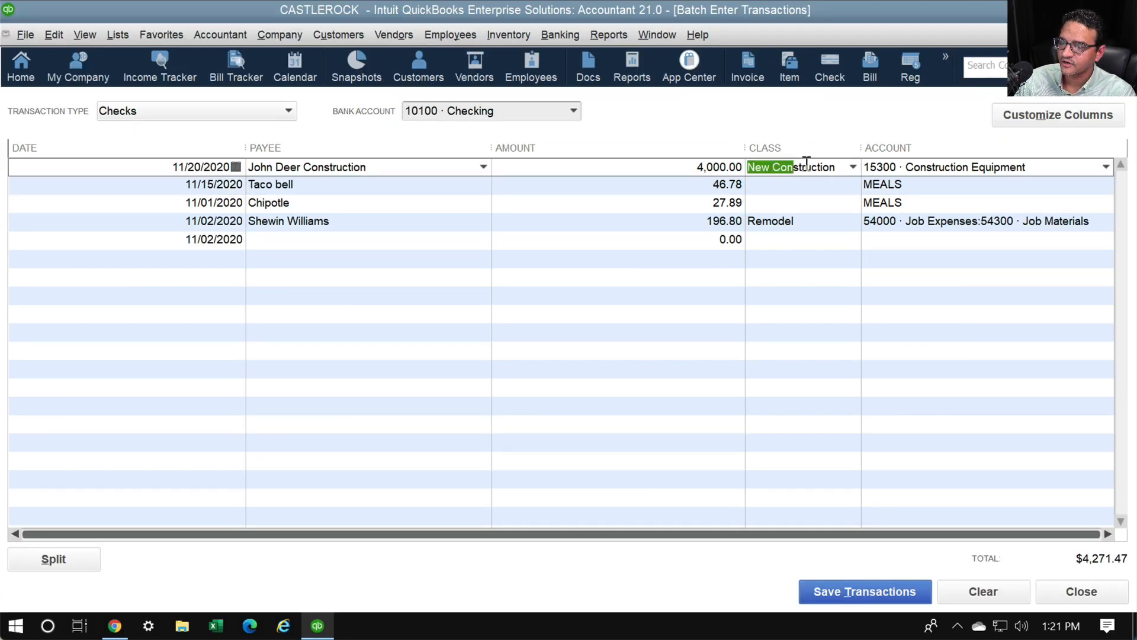
left_click(770, 225)
key("Delete")
left_click(838, 254)
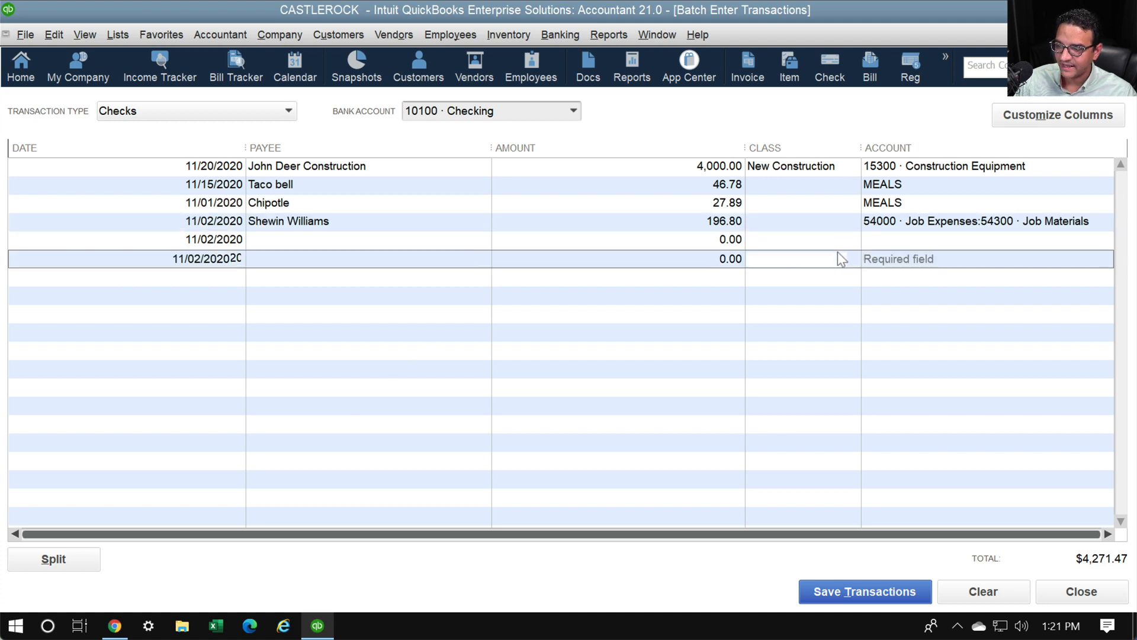
left_click(792, 167)
right_click(793, 164)
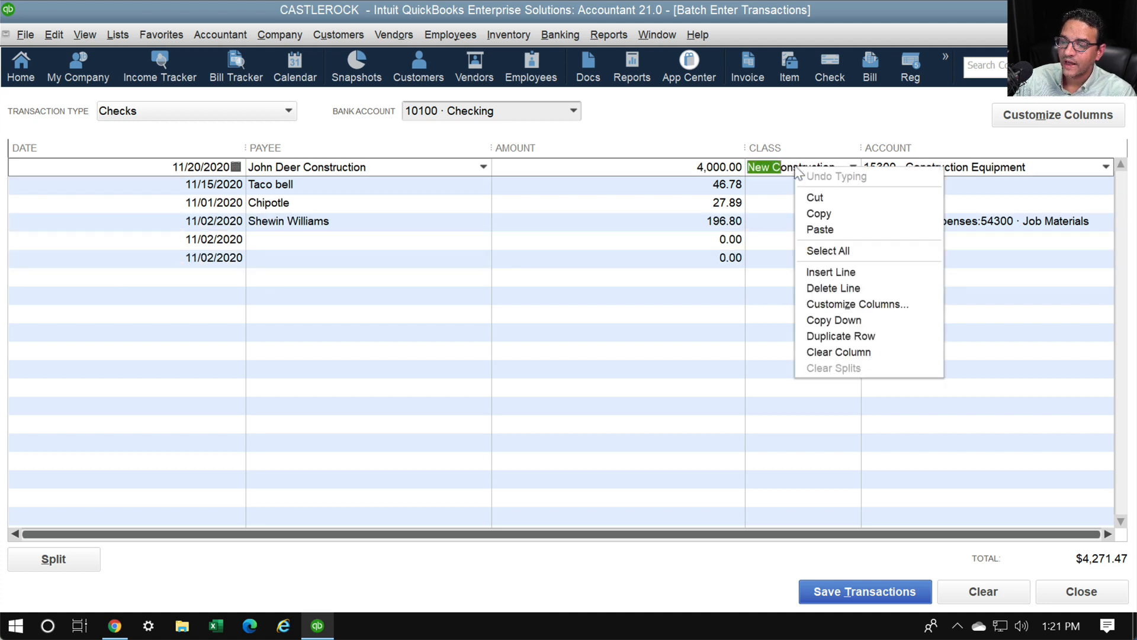
left_click(832, 323)
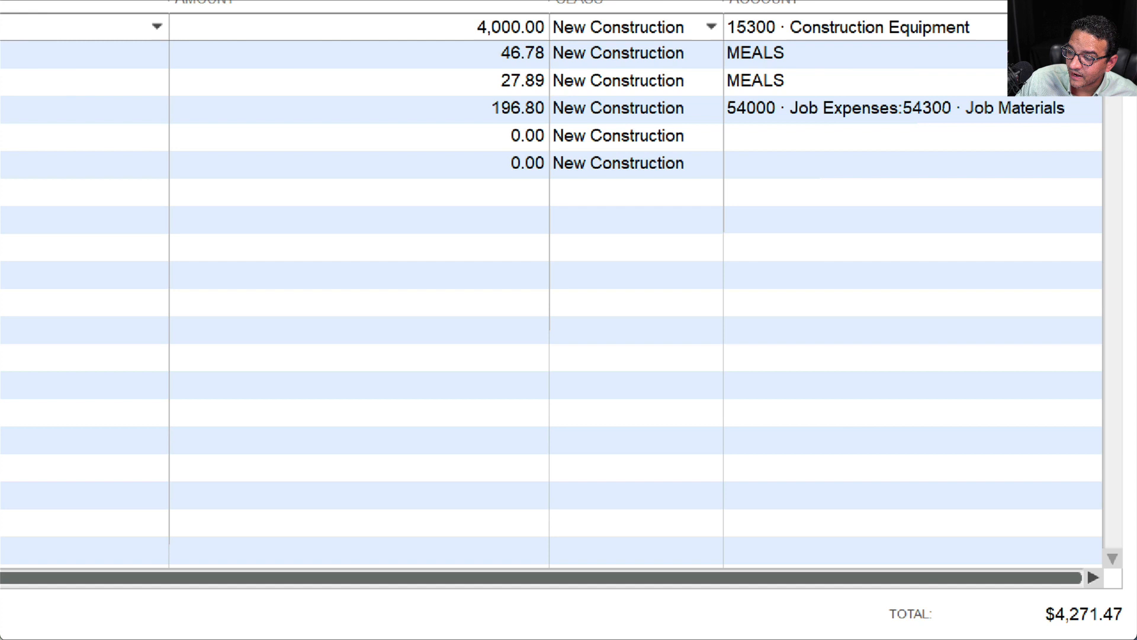
left_click(1126, 534)
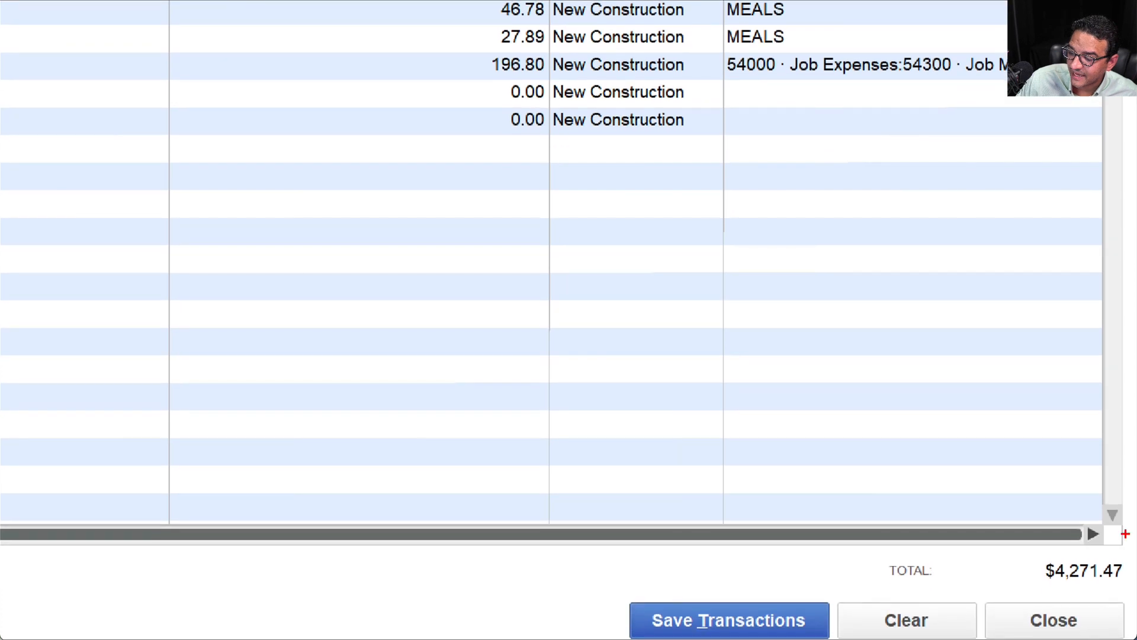
Hold off the first save and confirm Checking as the bank account
mouse_move(1136, 551)
left_mouse_down()
mouse_move(1051, 536)
mouse_move(1031, 590)
mouse_move(1134, 577)
mouse_move(1066, 533)
left_mouse_up()
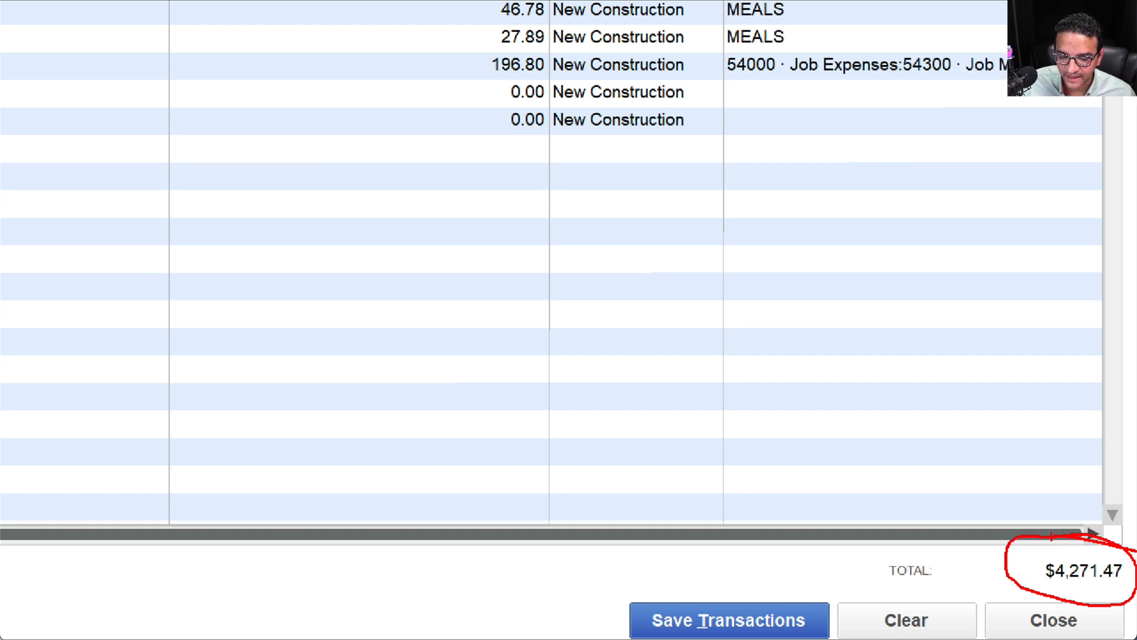
key("Escape")
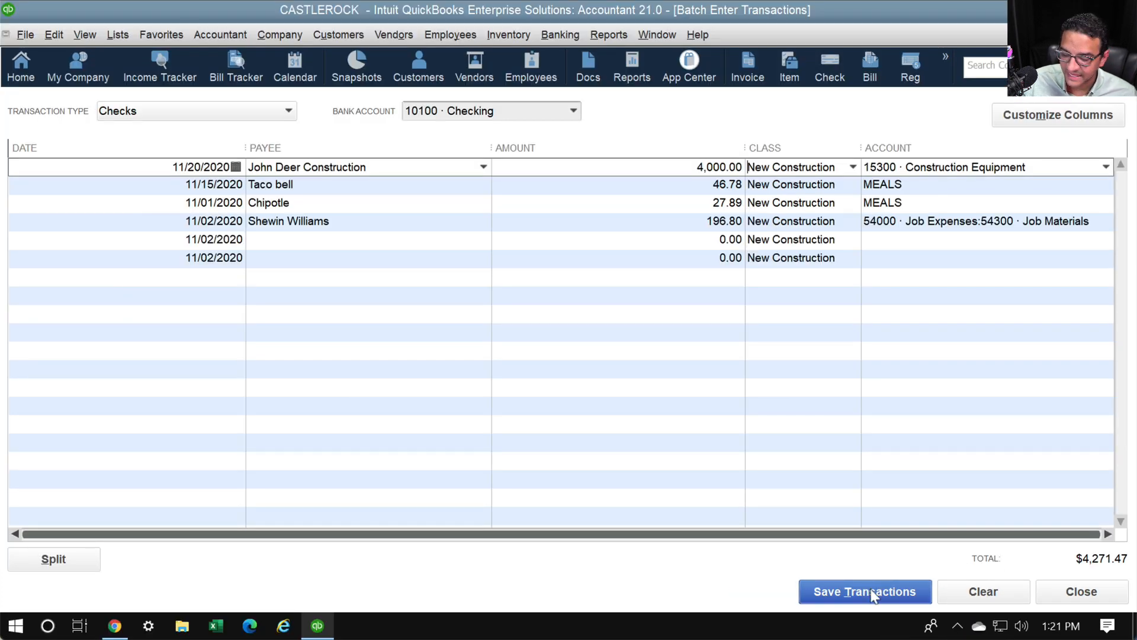
left_click(871, 592)
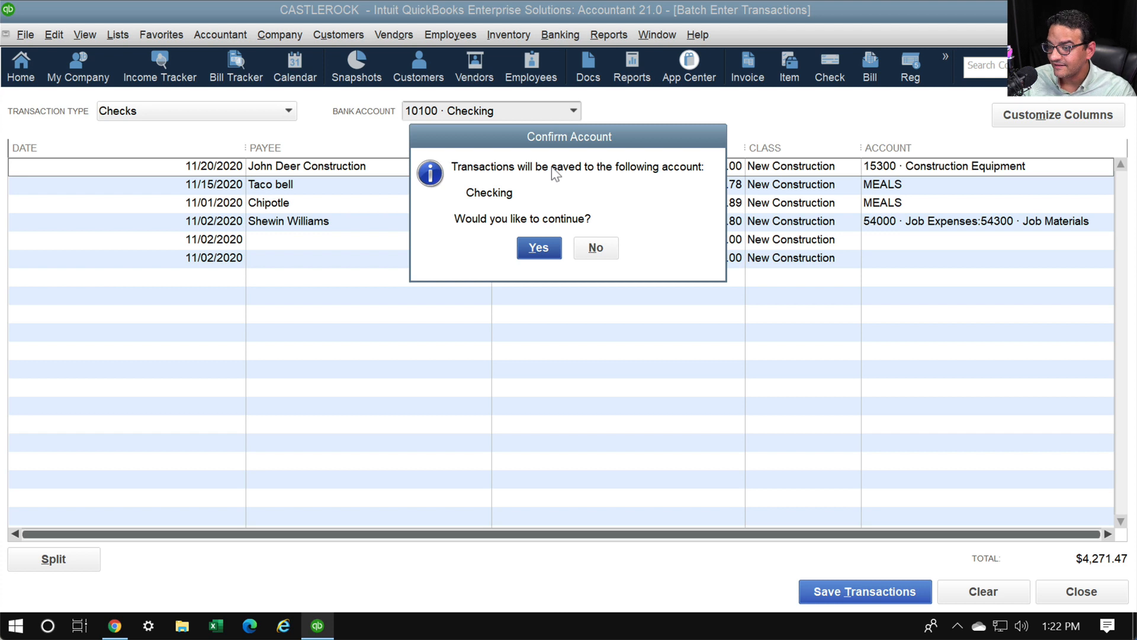
left_click(596, 248)
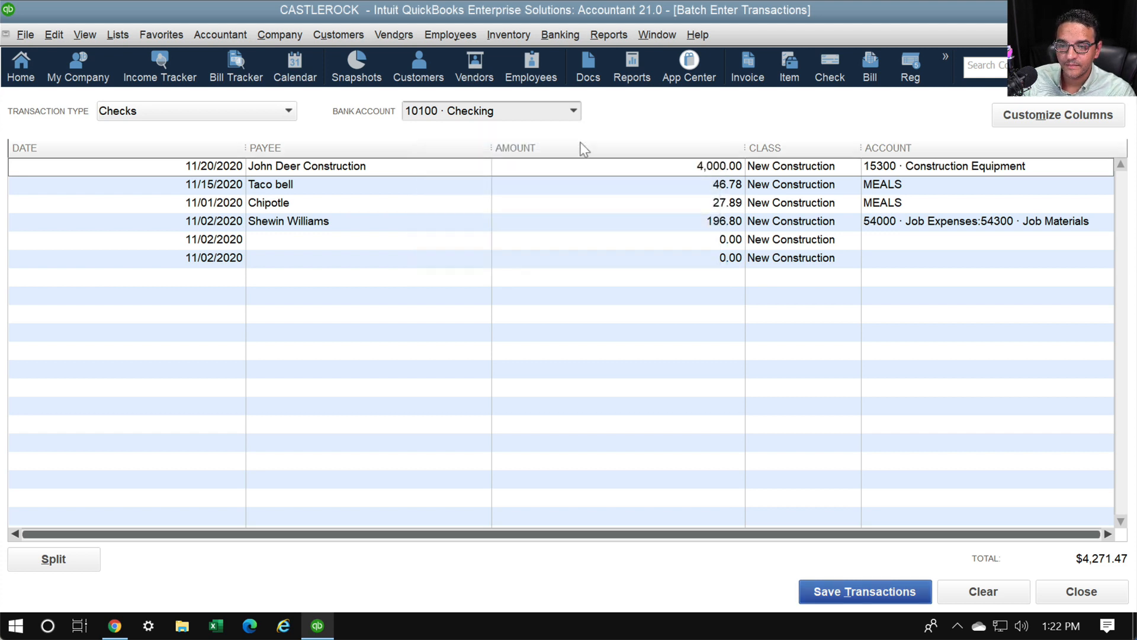
left_click(574, 111)
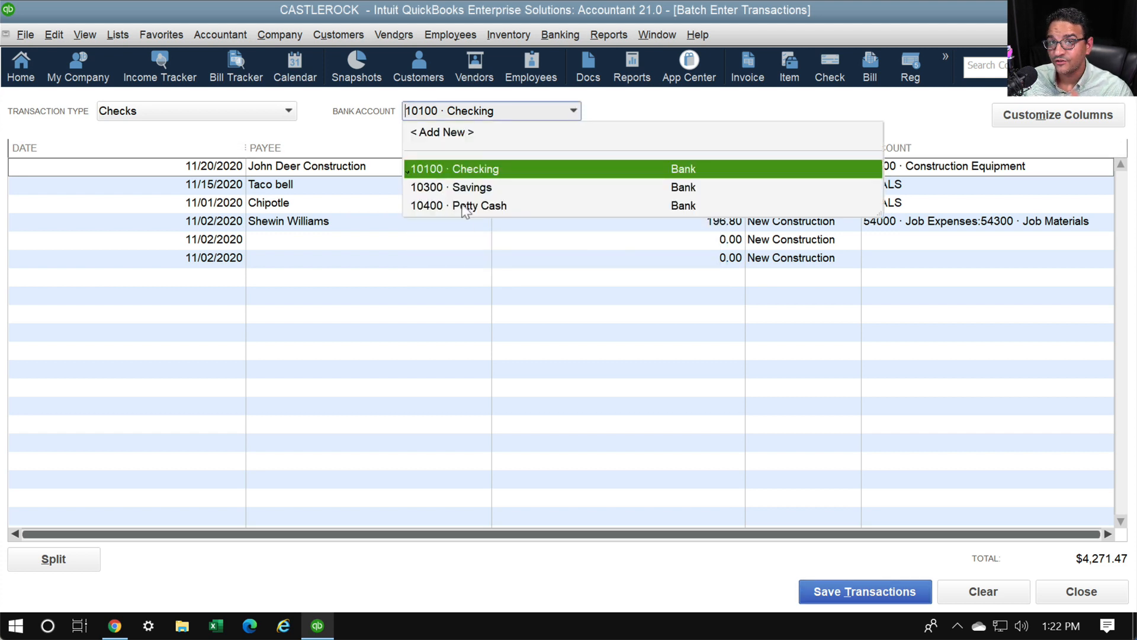
left_click(468, 172)
Save the four checks to Checking and dismiss the confirmation
left_click(860, 587)
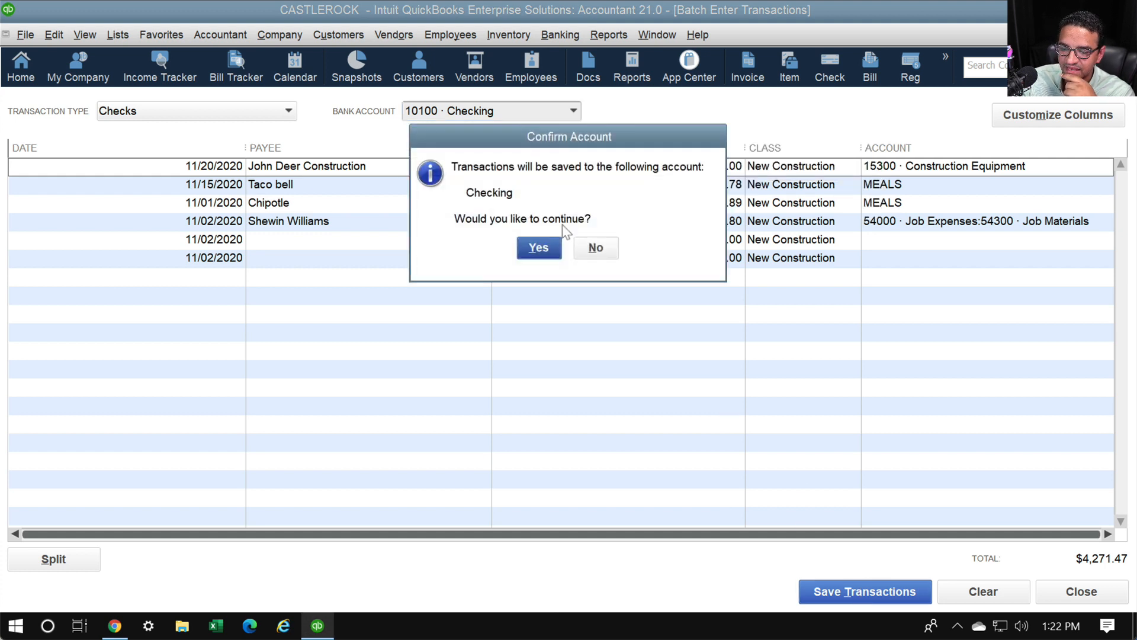
left_click(539, 247)
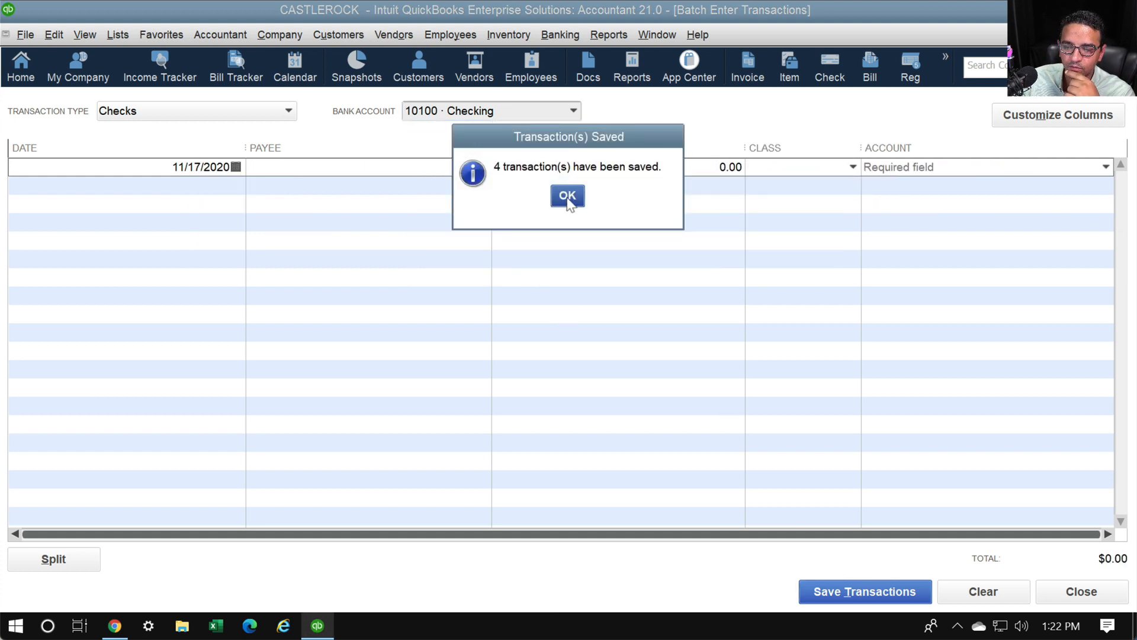
left_click(568, 198)
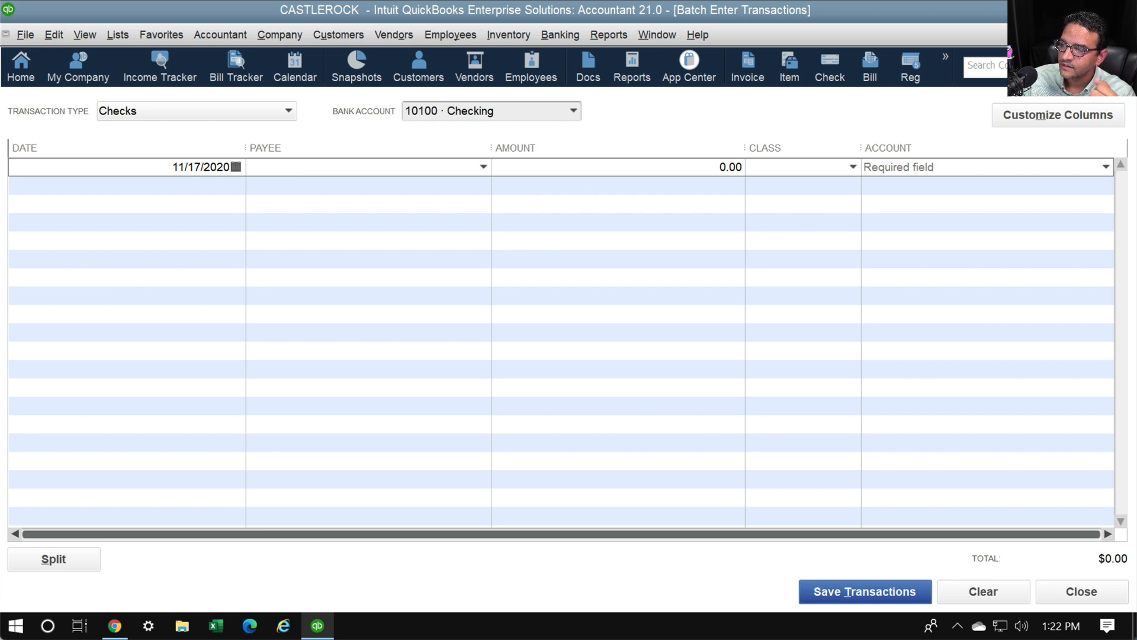
Open the 'Card activity with acct number' workbook in Excel on its Activity sheet
left_click(1056, 10)
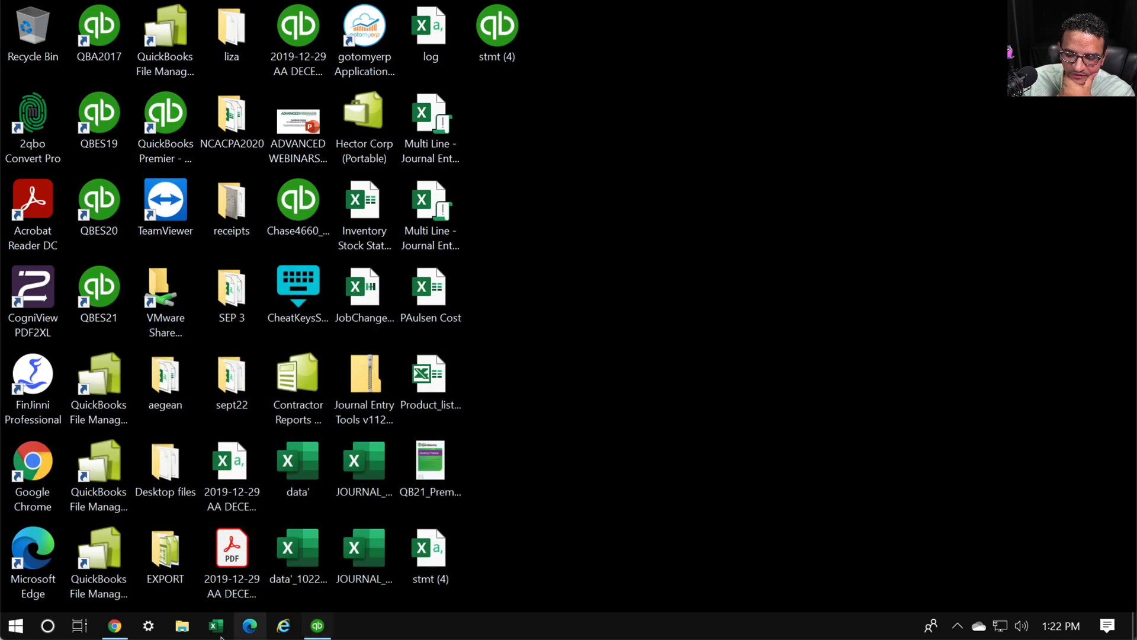
left_click(217, 625)
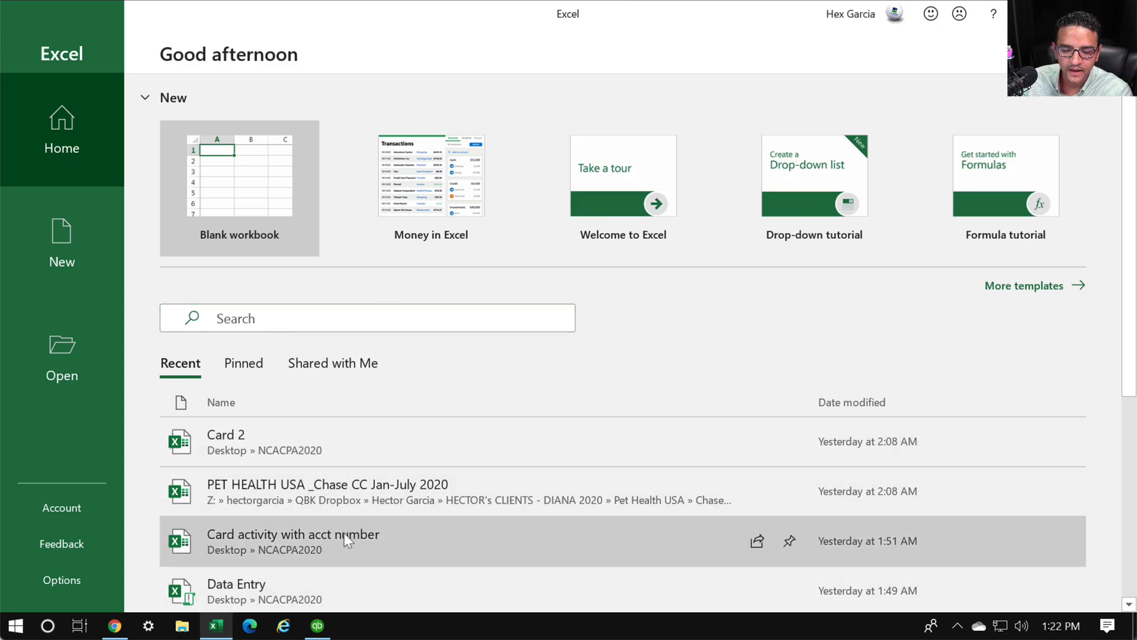
left_click(344, 535)
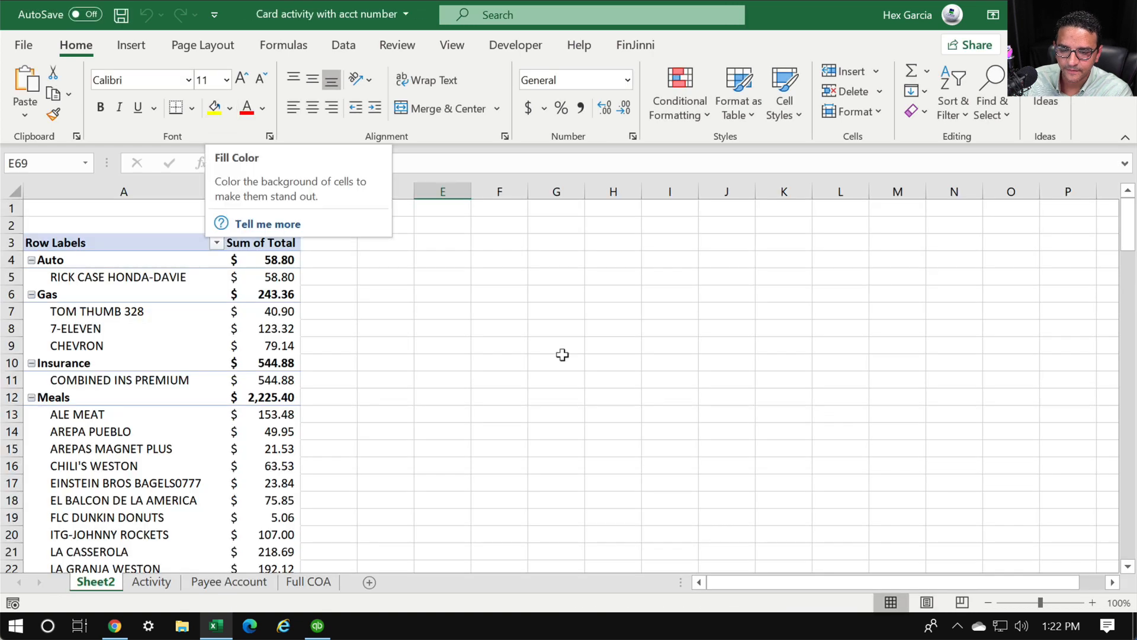
left_click(152, 582)
left_click(679, 291)
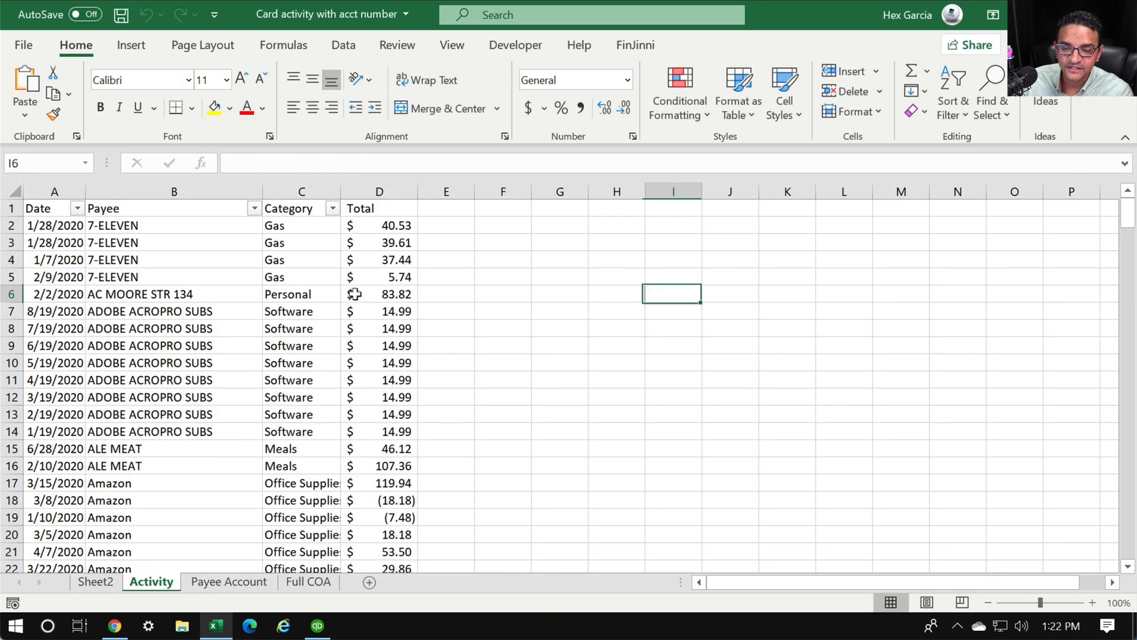
left_click(77, 208)
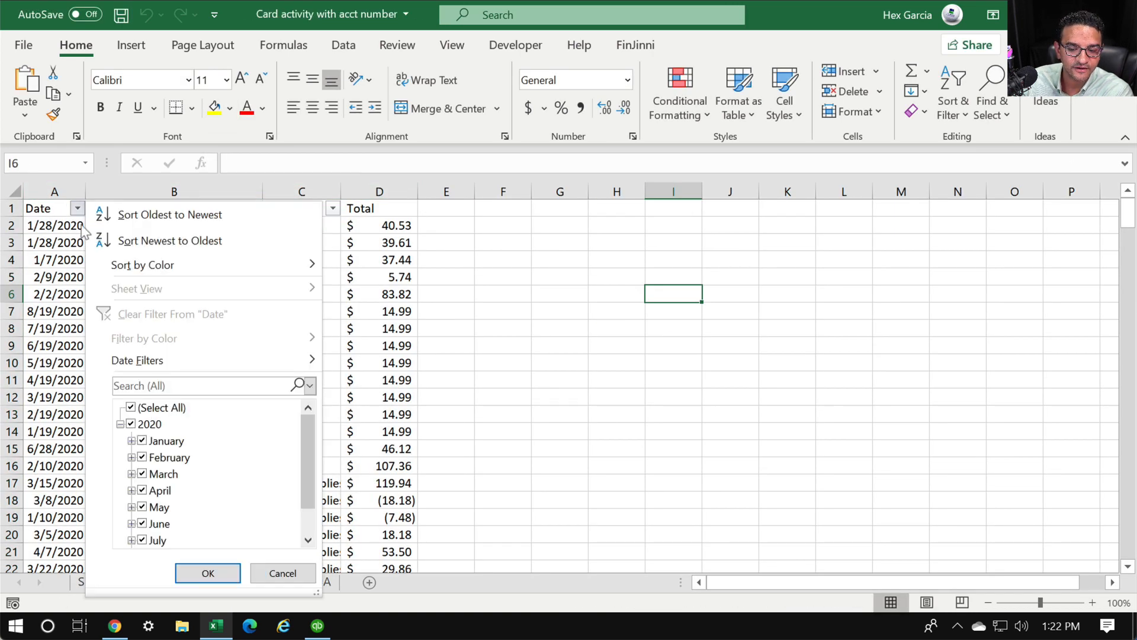
Sort the Activity transactions by Date from oldest to newest
left_click(137, 215)
left_click(551, 331)
left_click_drag(55, 178, 394, 184)
left_click(329, 327)
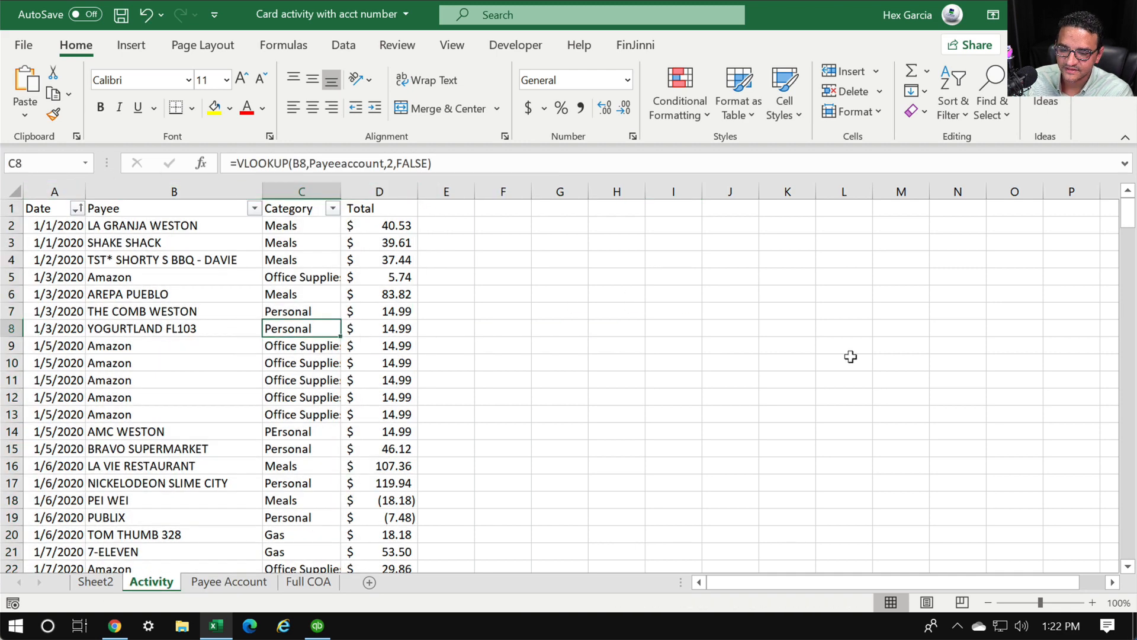
Copy the full Date-to-Total transaction table, A1:D247
left_click_drag(1128, 217, 1136, 596)
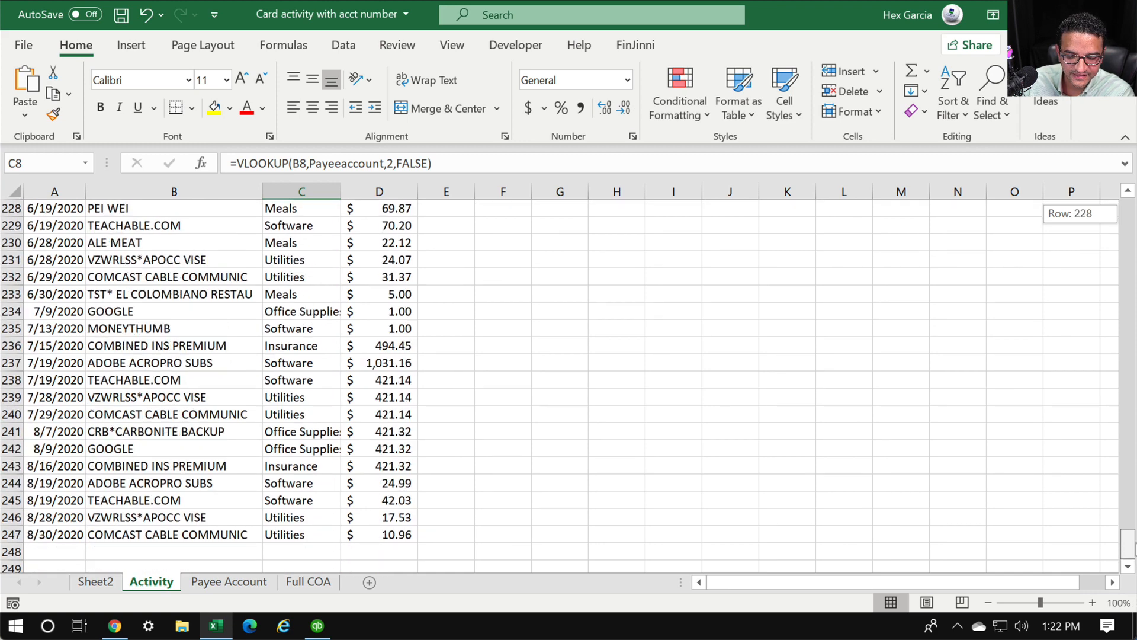
left_click_drag(1135, 548, 1097, 166)
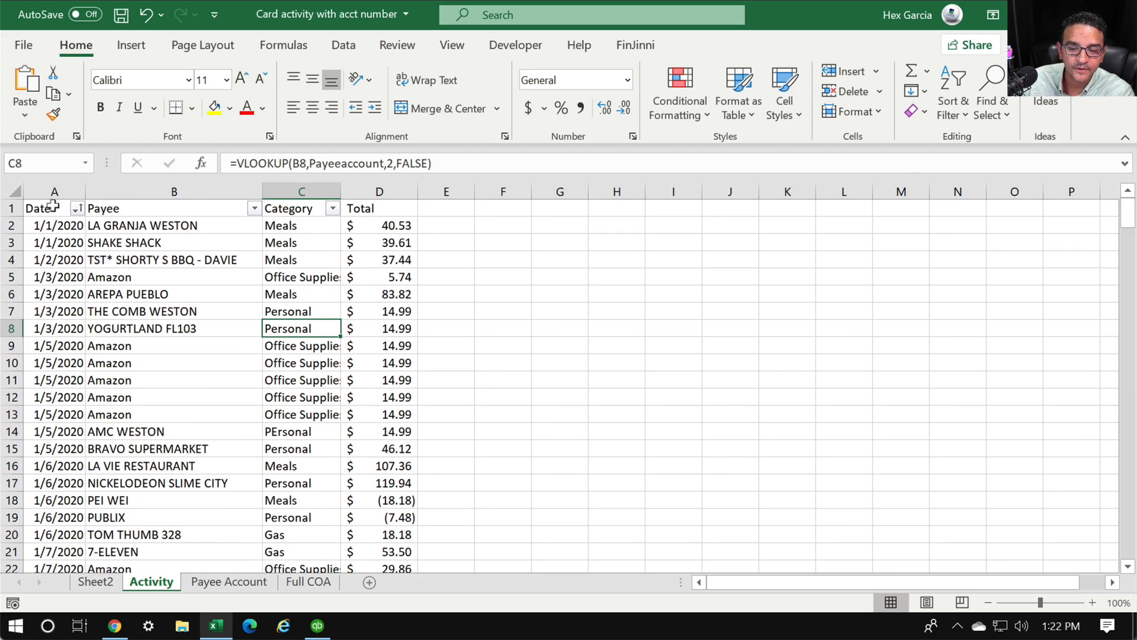
left_click_drag(53, 208, 409, 465)
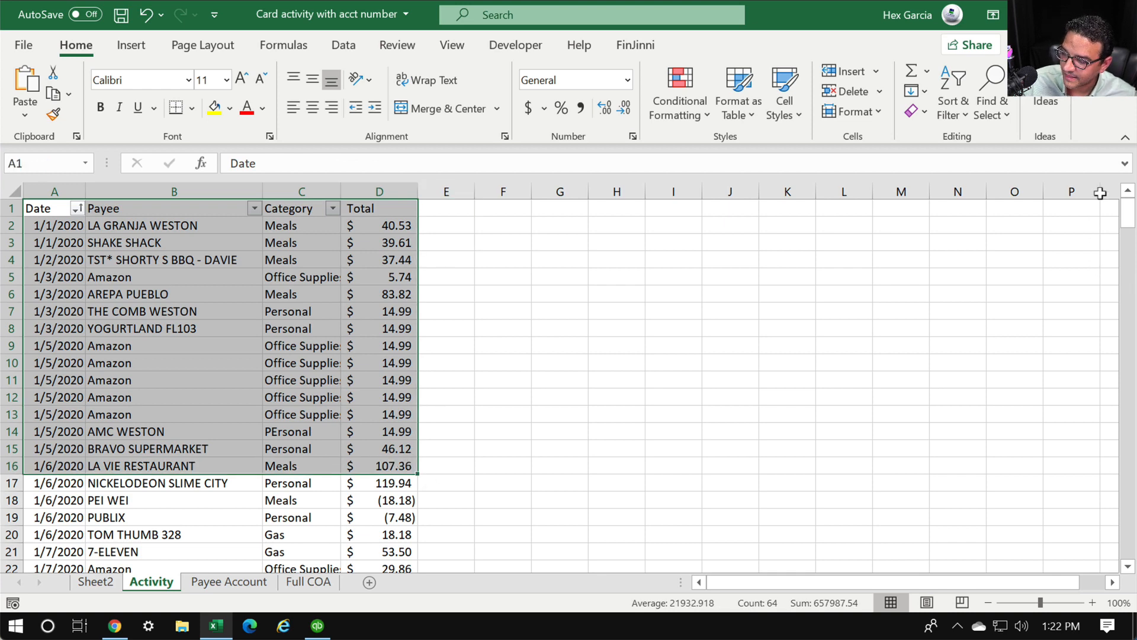
left_click_drag(1128, 205, 1128, 537)
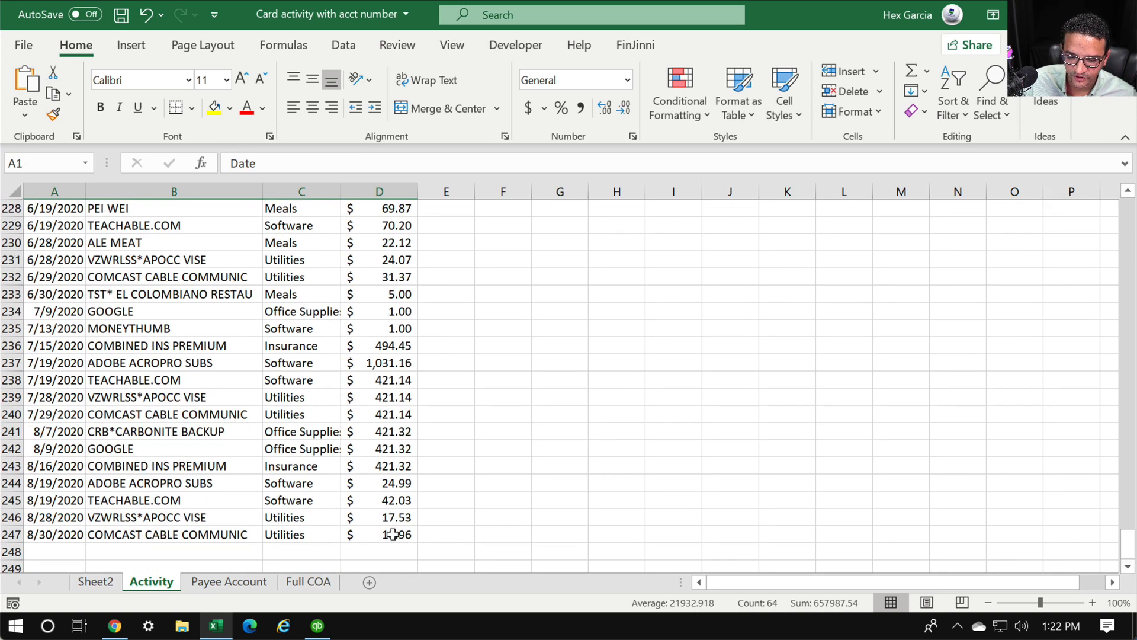
left_click(392, 534, "shift")
key("ctrl+c")
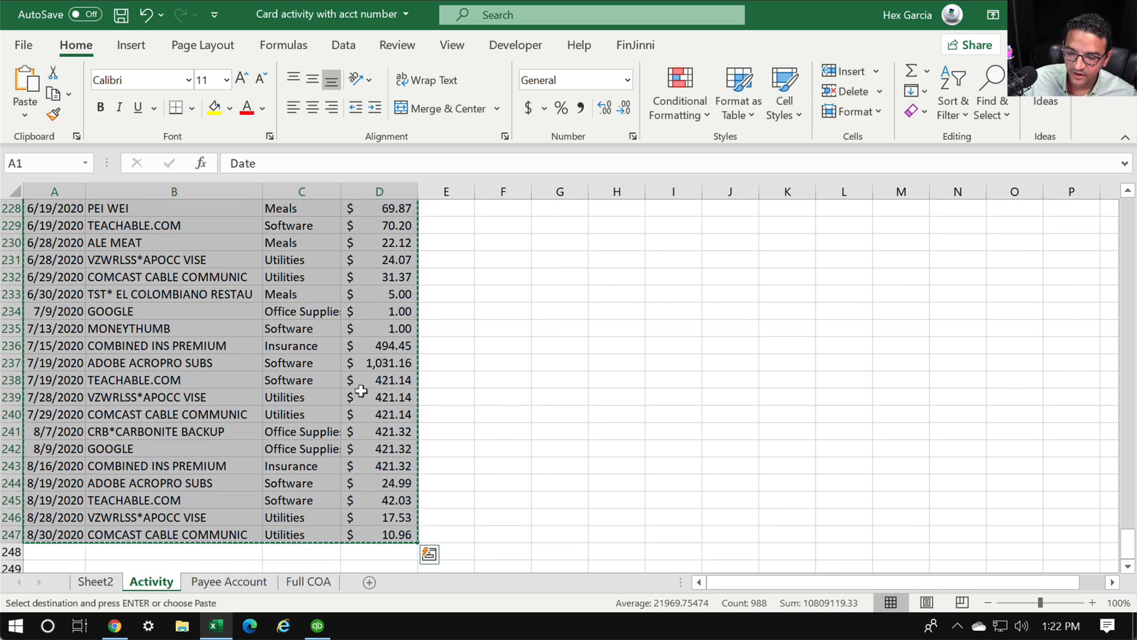
scroll(310, 331, "up", 20)
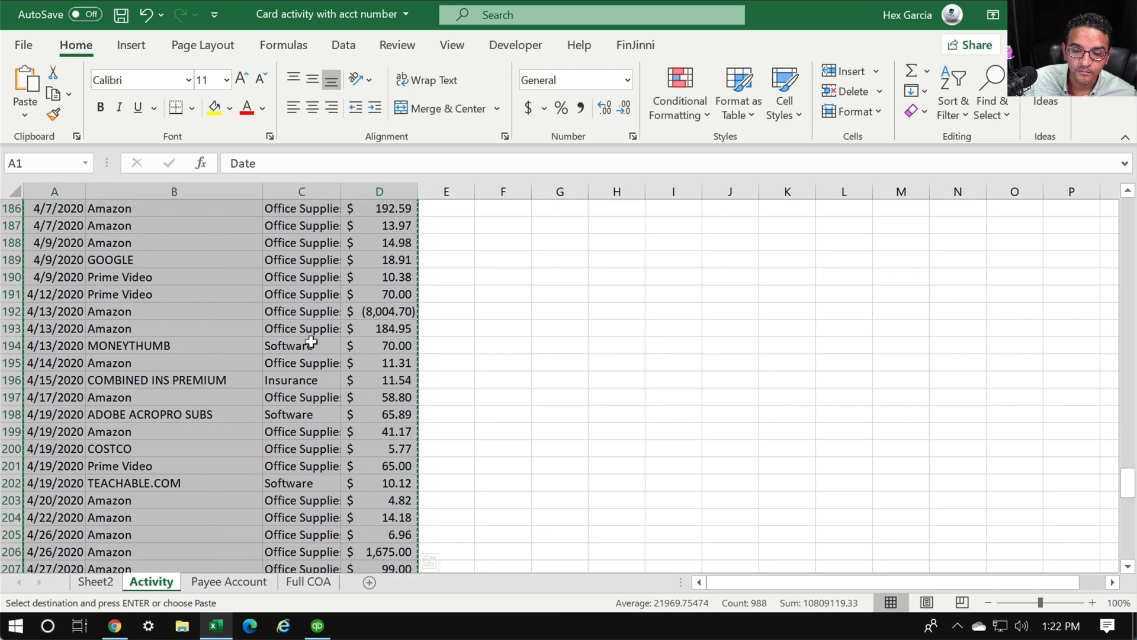
left_click(17, 38)
left_click(49, 122)
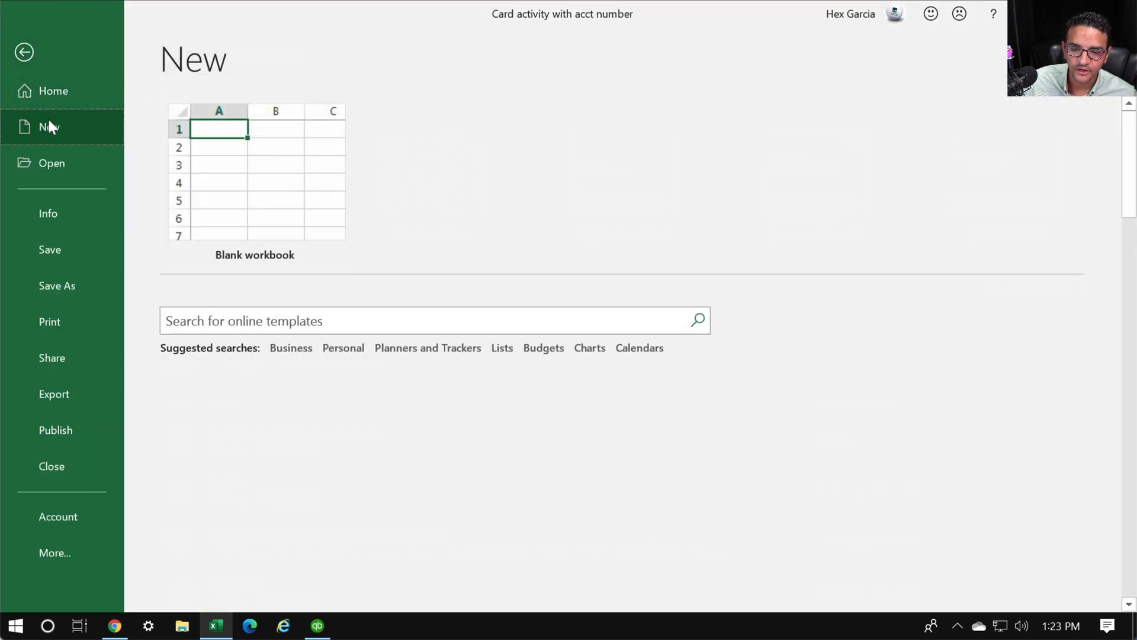
left_click(349, 194)
key("ctrl+n")
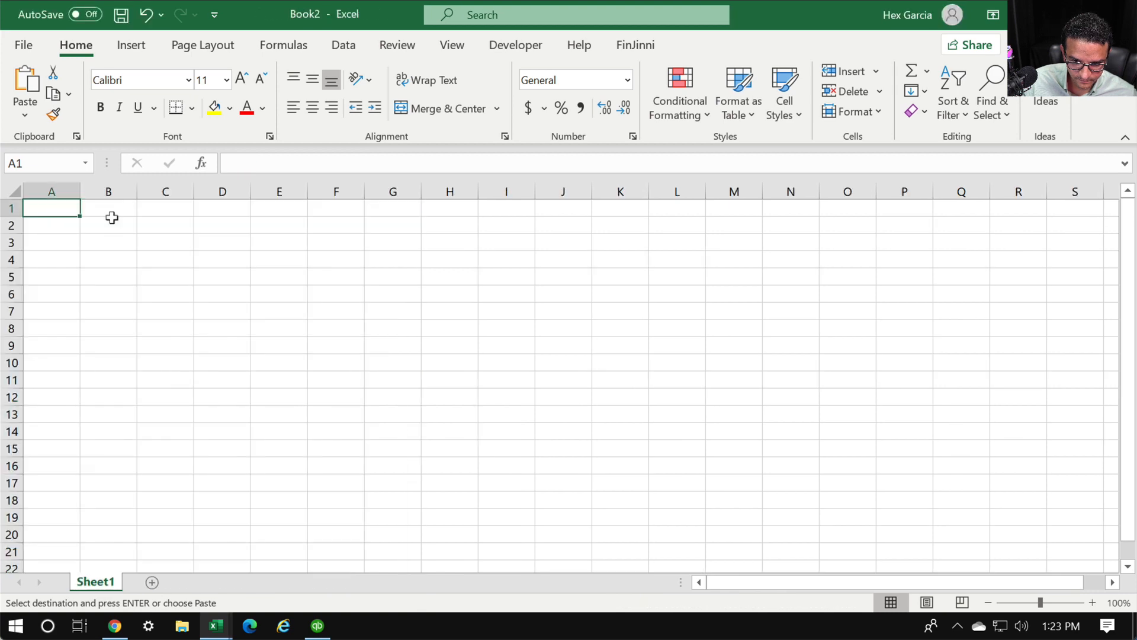
key("ctrl+v")
left_click(449, 362)
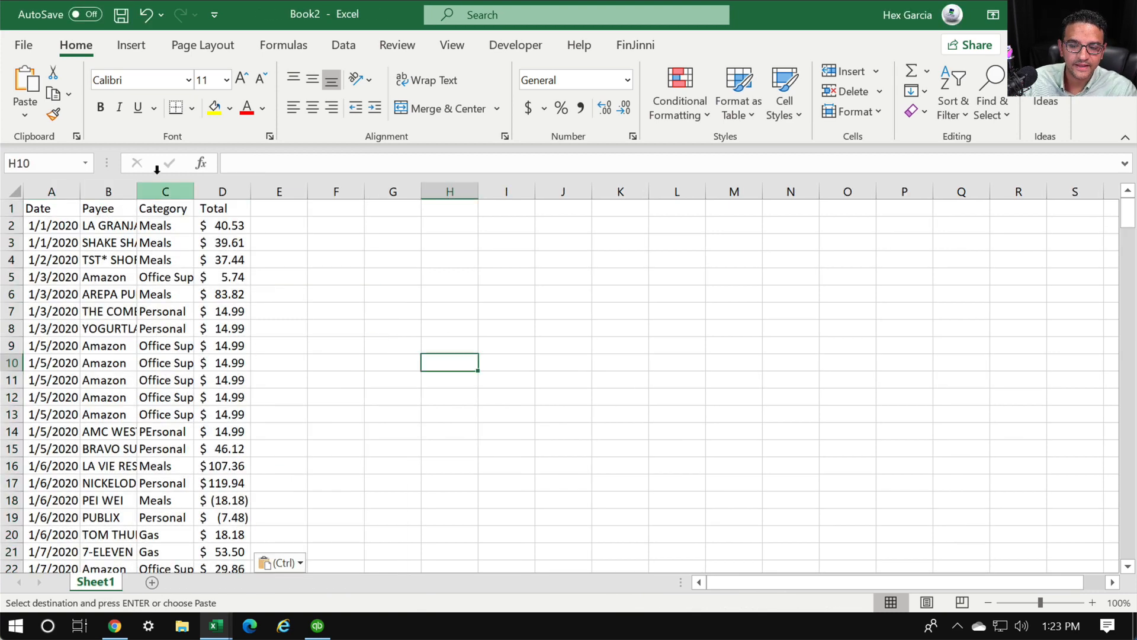
left_click(165, 192)
right_click(171, 192)
left_click(219, 367)
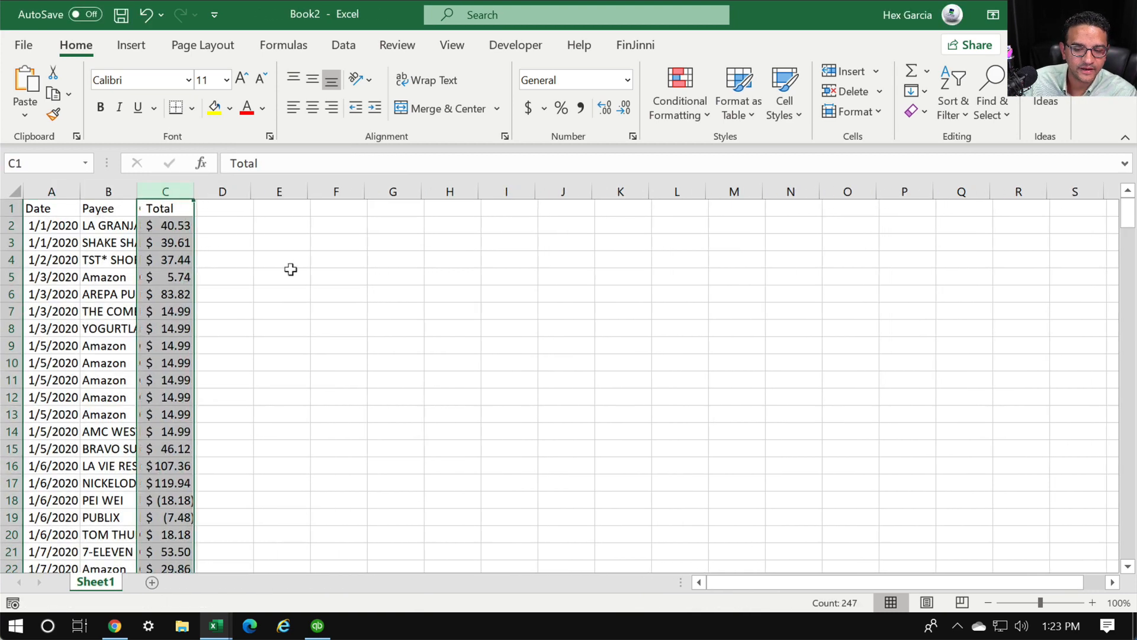
left_click(392, 311)
left_click(14, 190)
double_click(75, 181)
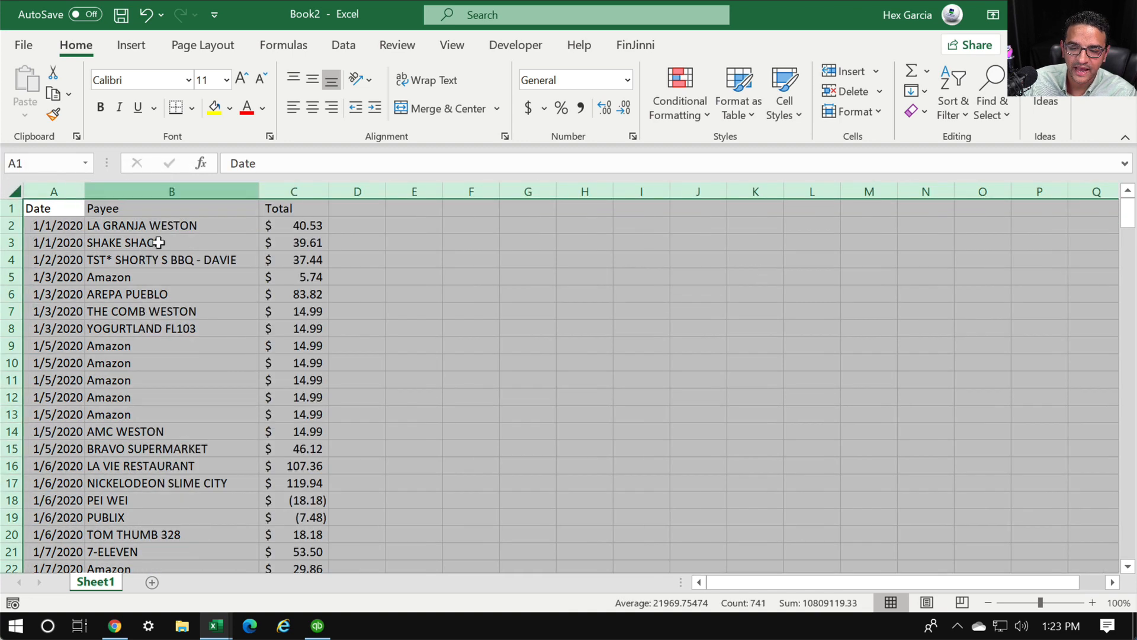
left_click(334, 362)
left_click(294, 191)
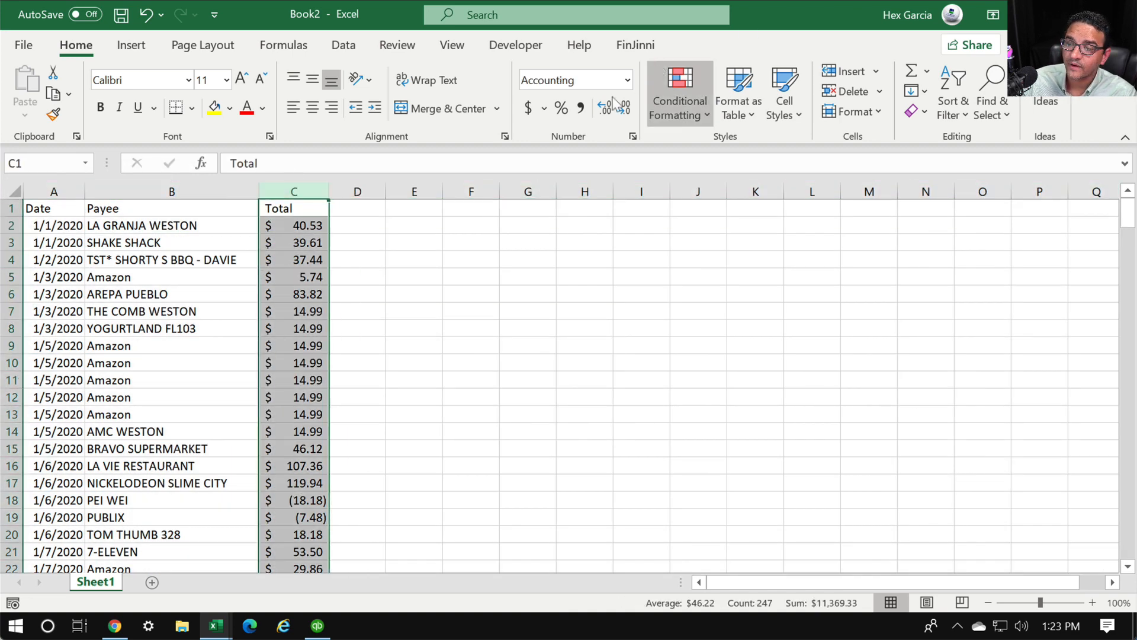
left_click(627, 80)
left_click(578, 104)
left_click(418, 288)
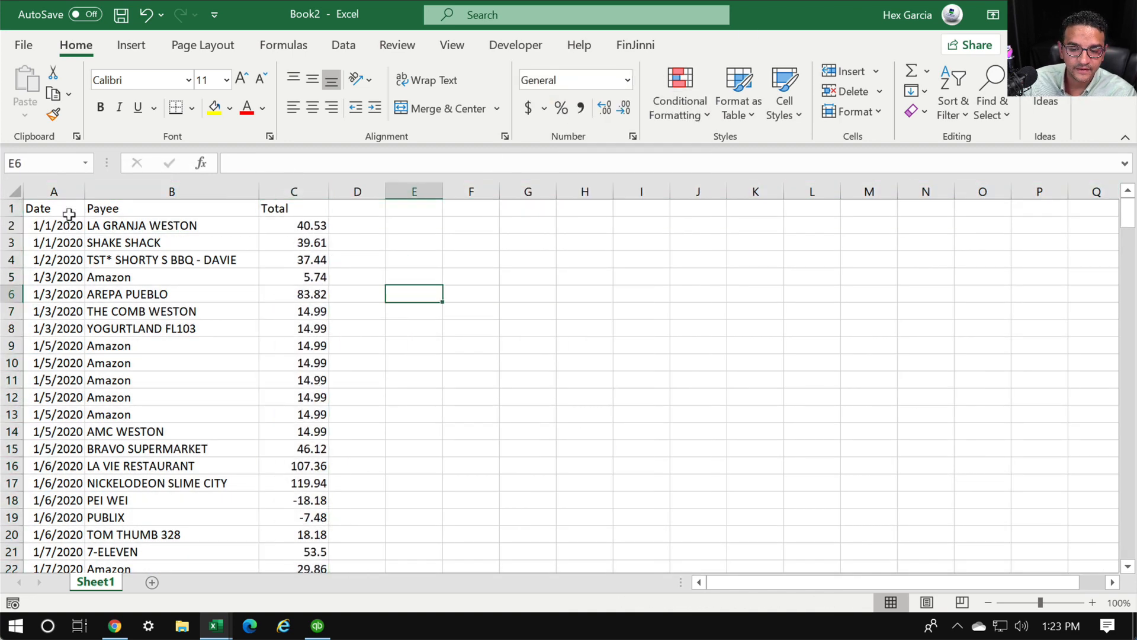
left_click(39, 190)
left_click(171, 190)
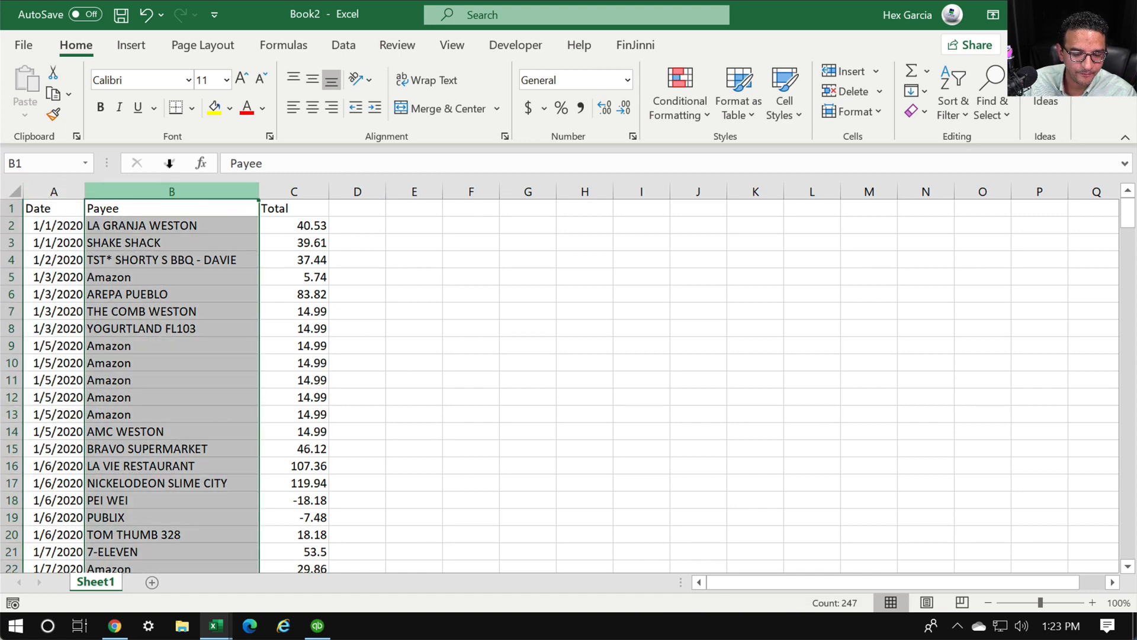
left_click(295, 188)
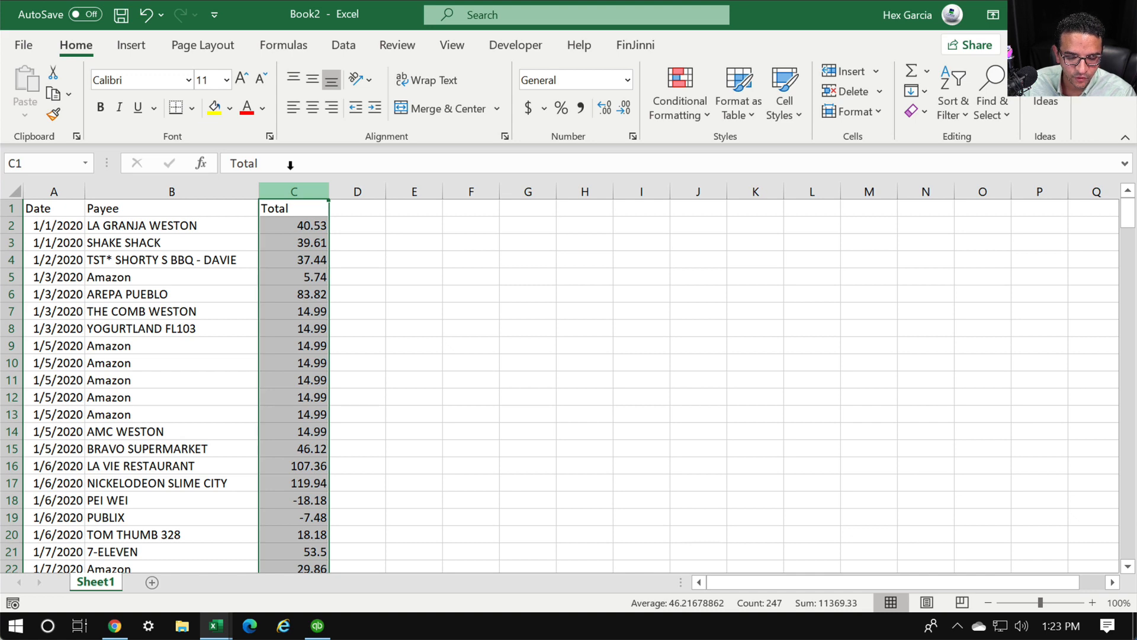
scroll(468, 385, "down", 8)
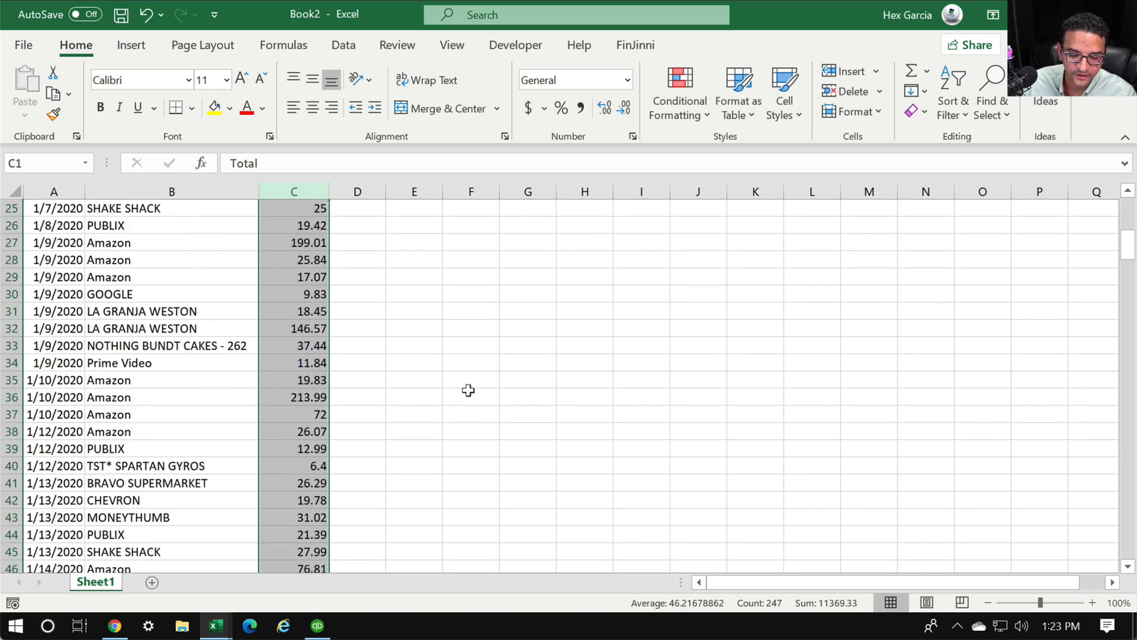
scroll(246, 397, "down", 16)
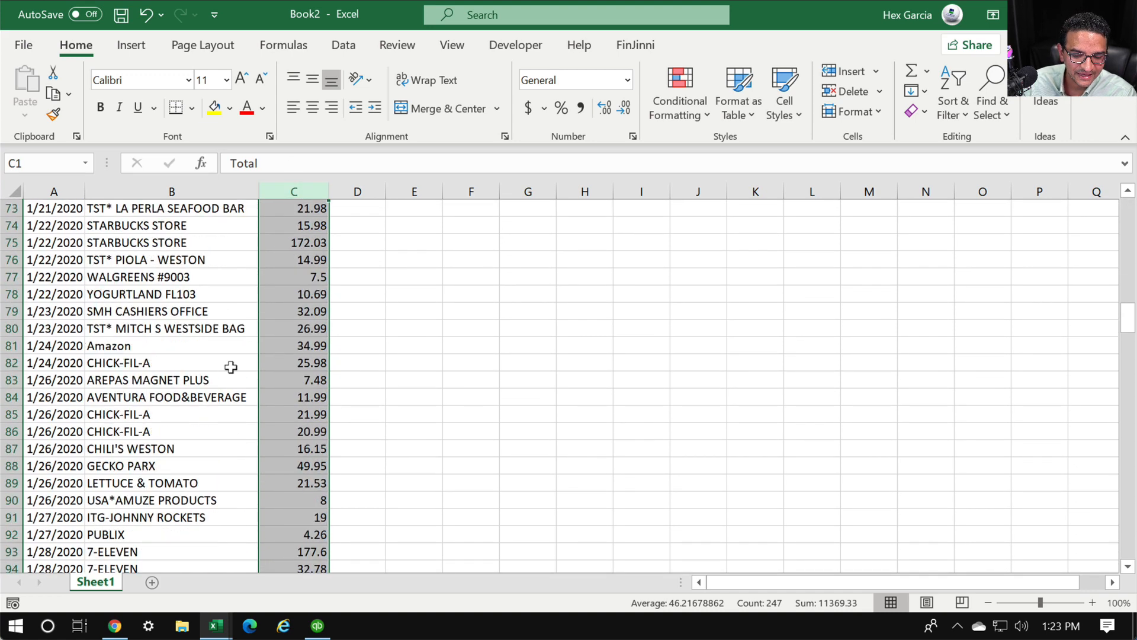
scroll(231, 368, "down", 8)
scroll(1005, 297, "up", 20)
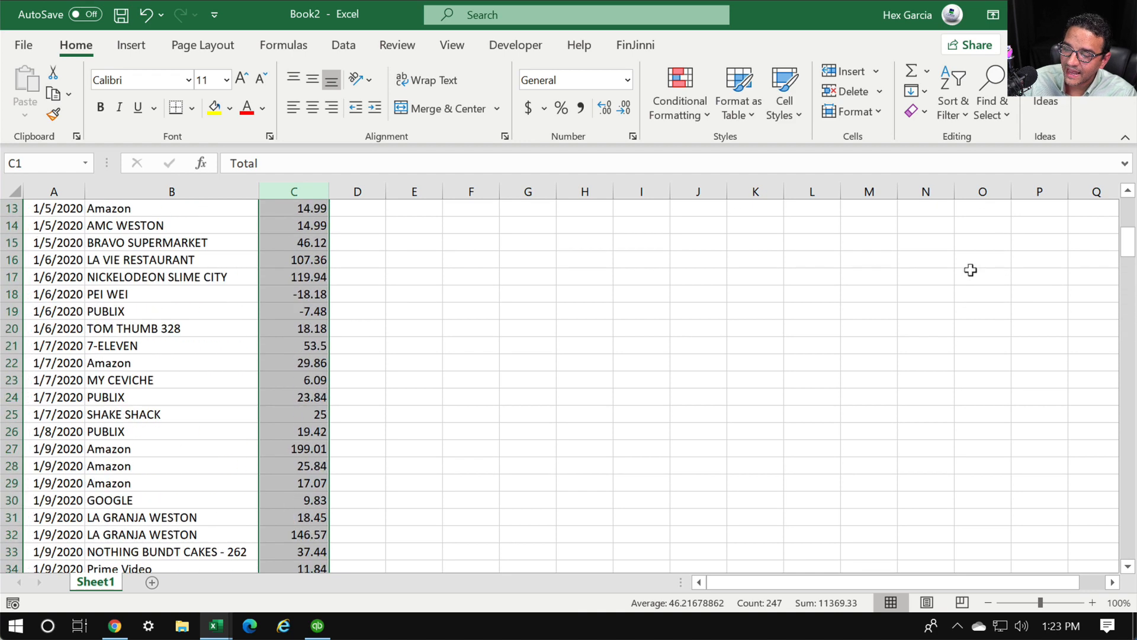
scroll(970, 270, "up", 4)
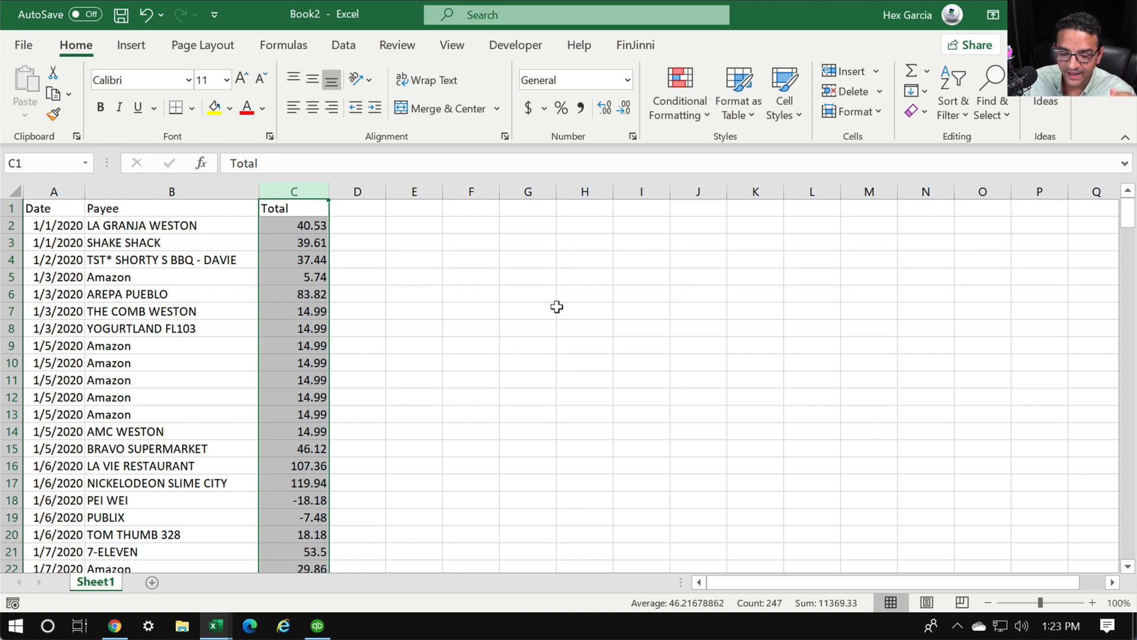
Copy the payee names in B2:B247 and return to QuickBooks' Batch Enter Transactions
left_click(387, 294)
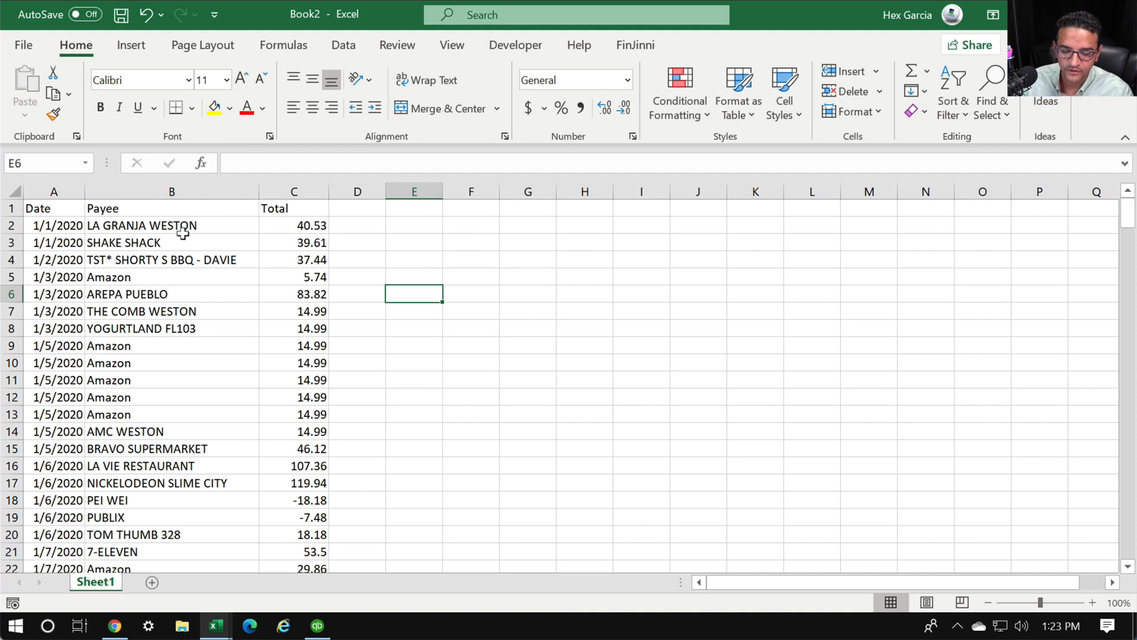
left_click_drag(151, 215, 163, 563)
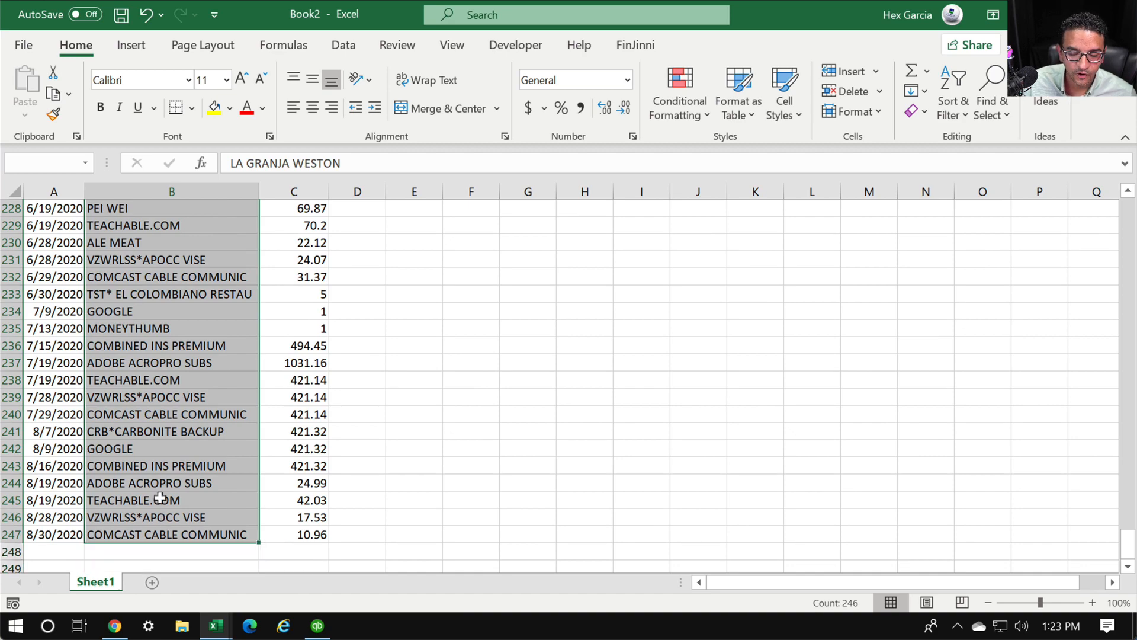
scroll(172, 375, "up", 17)
scroll(178, 366, "up", 20)
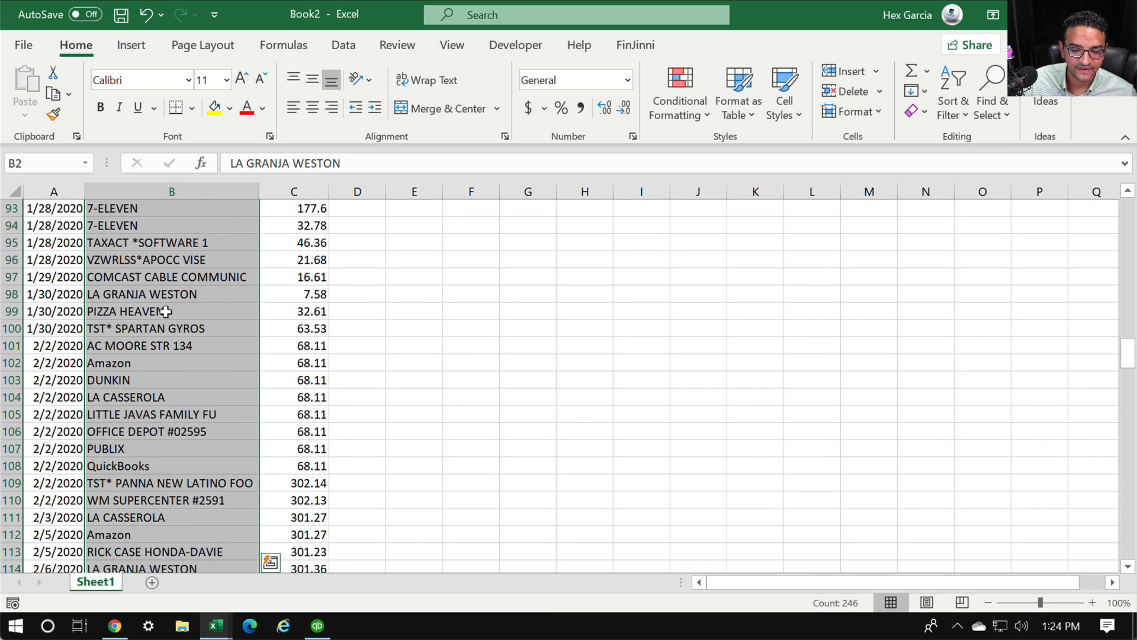
scroll(145, 290, "up", 6)
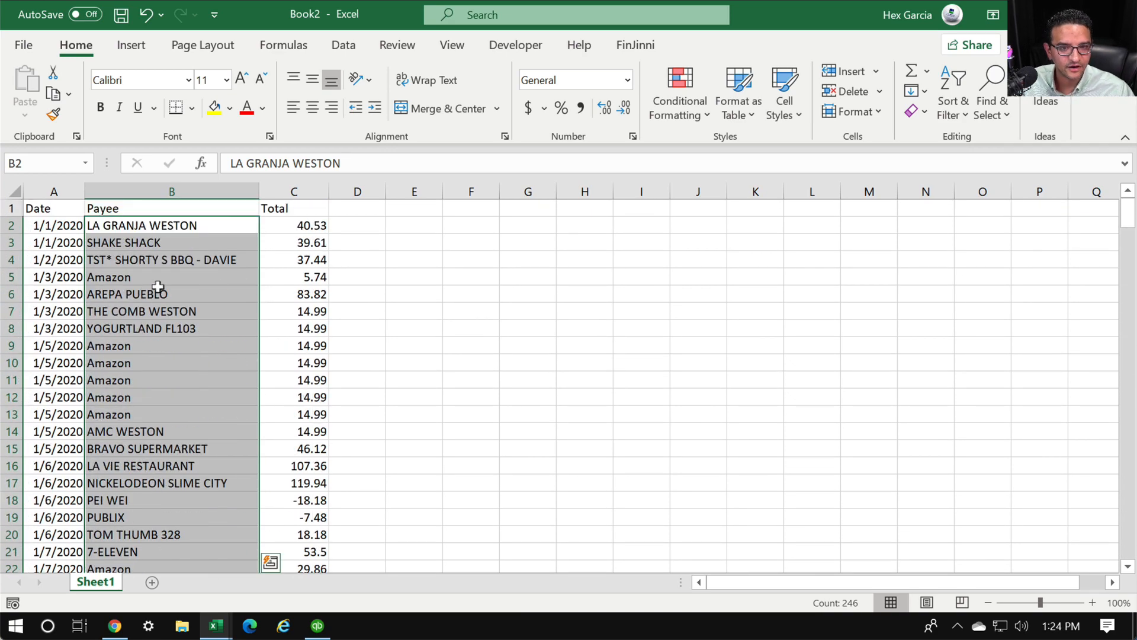
right_click(165, 268)
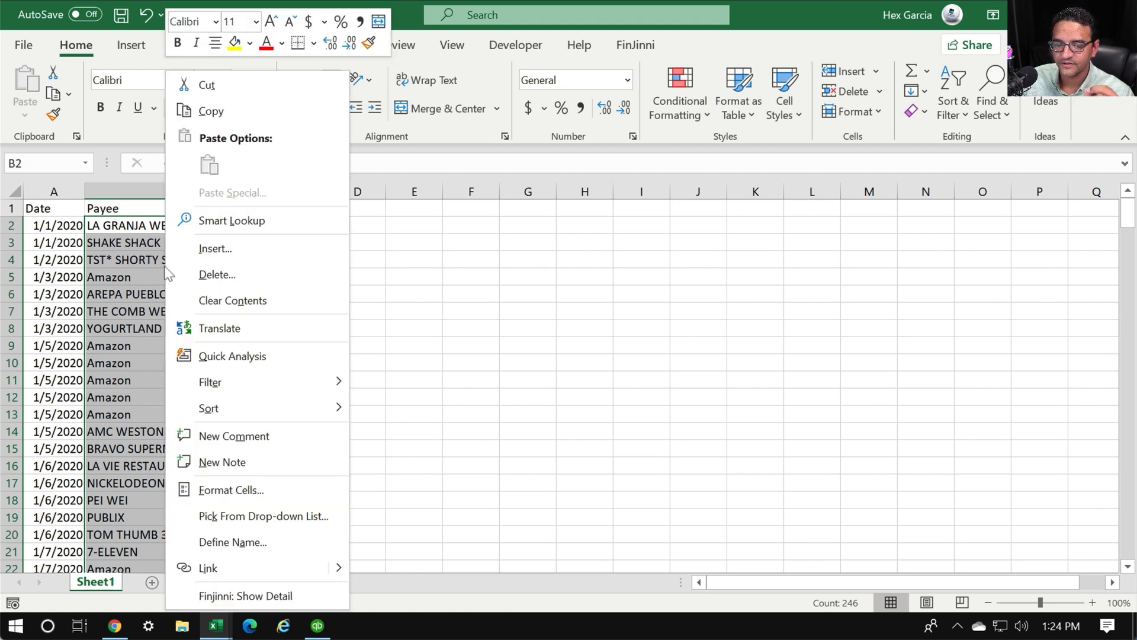
left_click(219, 112)
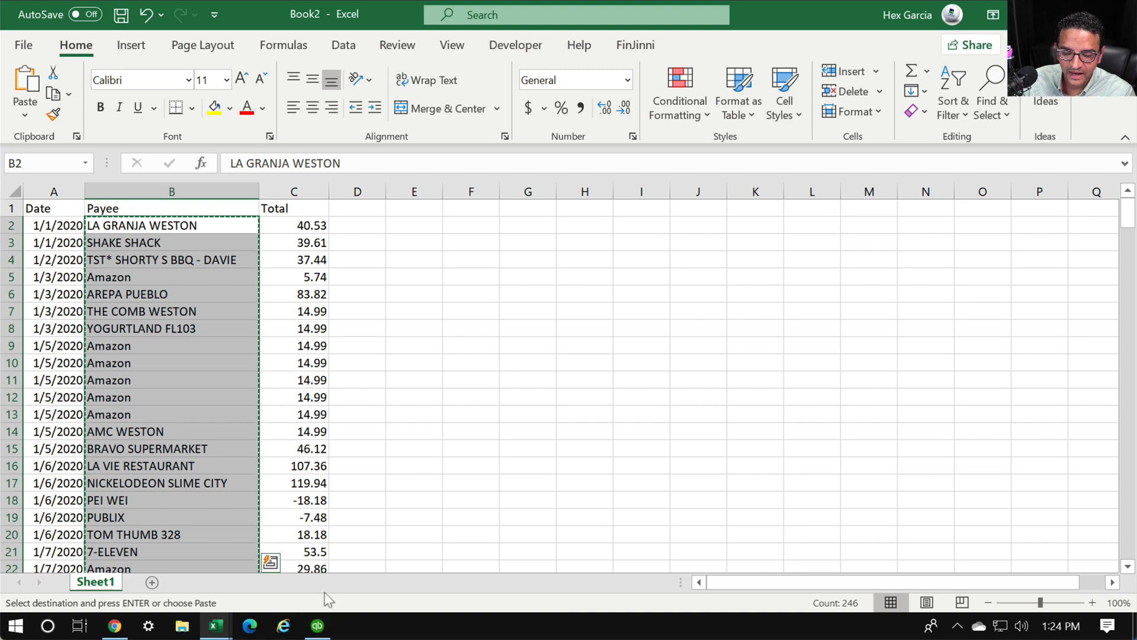
left_click(317, 630)
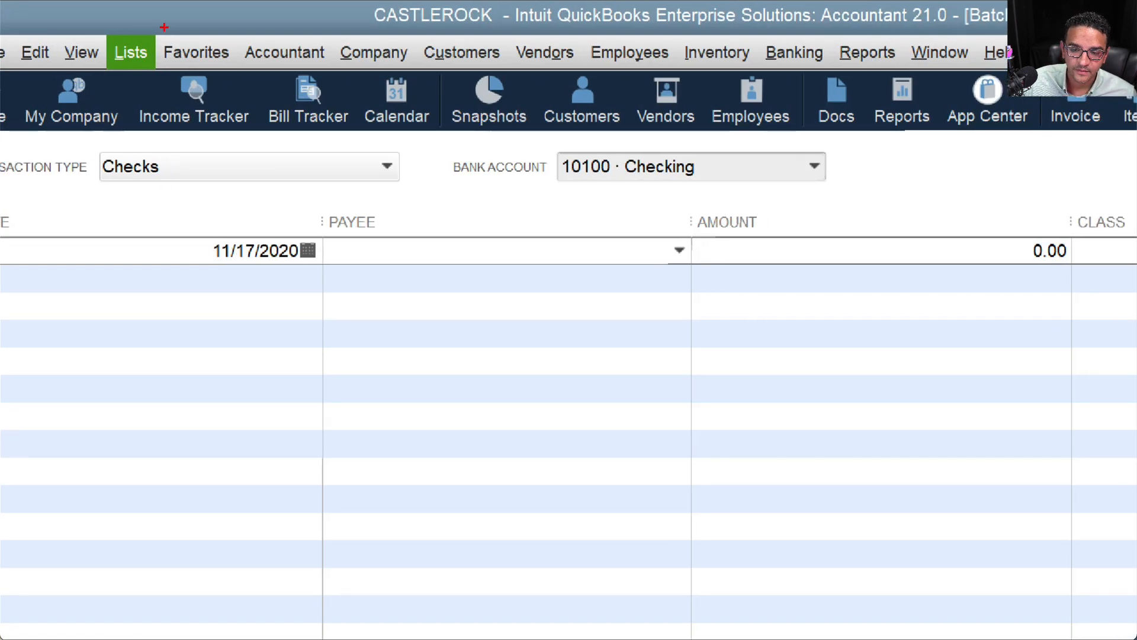
Open Add/Edit Multiple List Entries from the Lists menu
mouse_move(164, 27)
left_mouse_down()
mouse_move(142, 83)
mouse_move(150, 25)
left_mouse_up()
key("Escape")
left_click(120, 37)
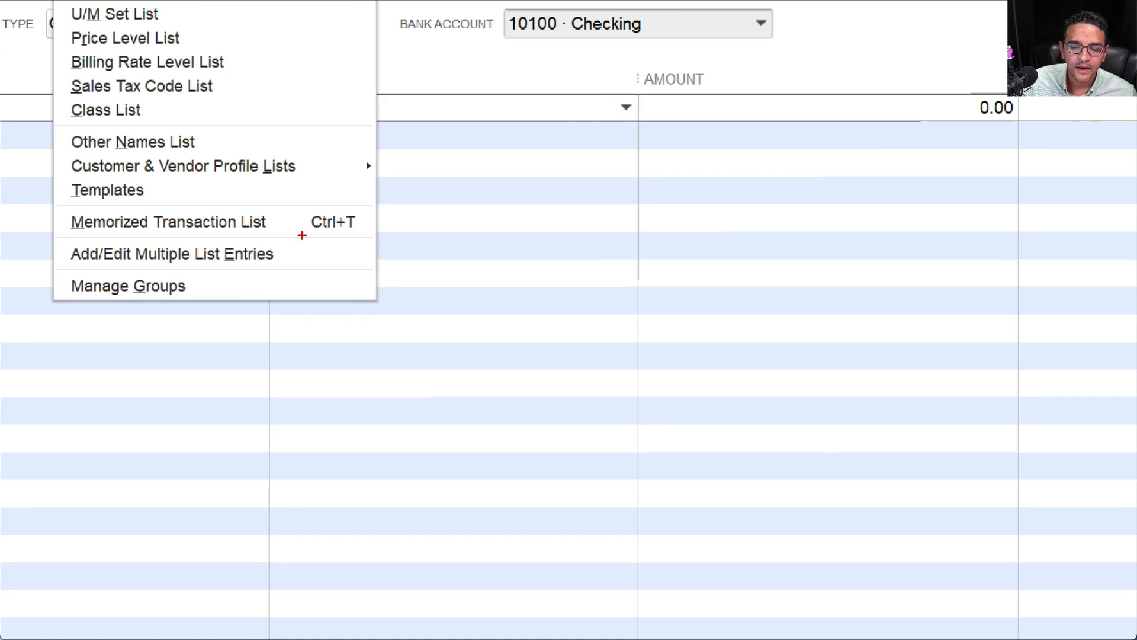
mouse_move(303, 235)
left_mouse_down()
mouse_move(160, 236)
mouse_move(46, 254)
mouse_move(199, 266)
mouse_move(303, 242)
left_mouse_up()
key("Escape")
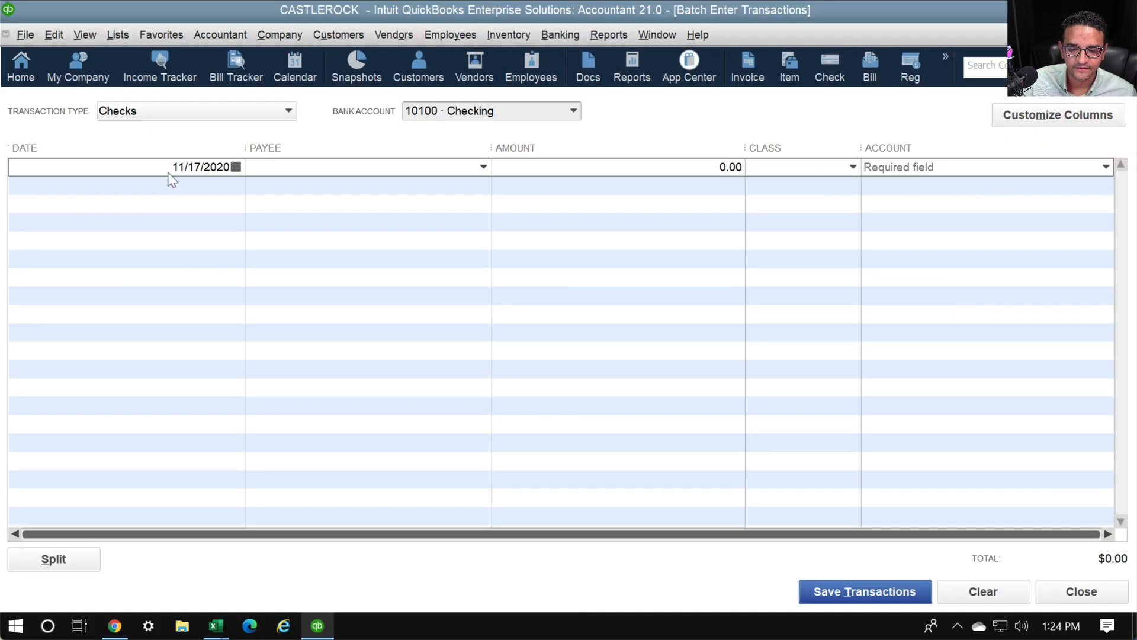
left_click(118, 35)
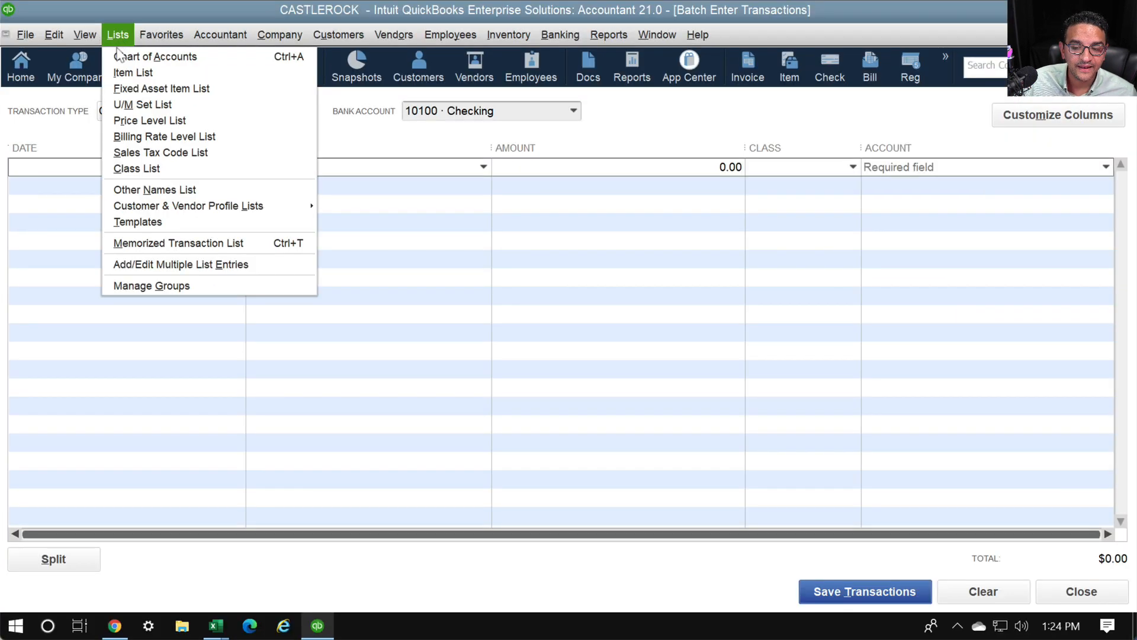
left_click(149, 265)
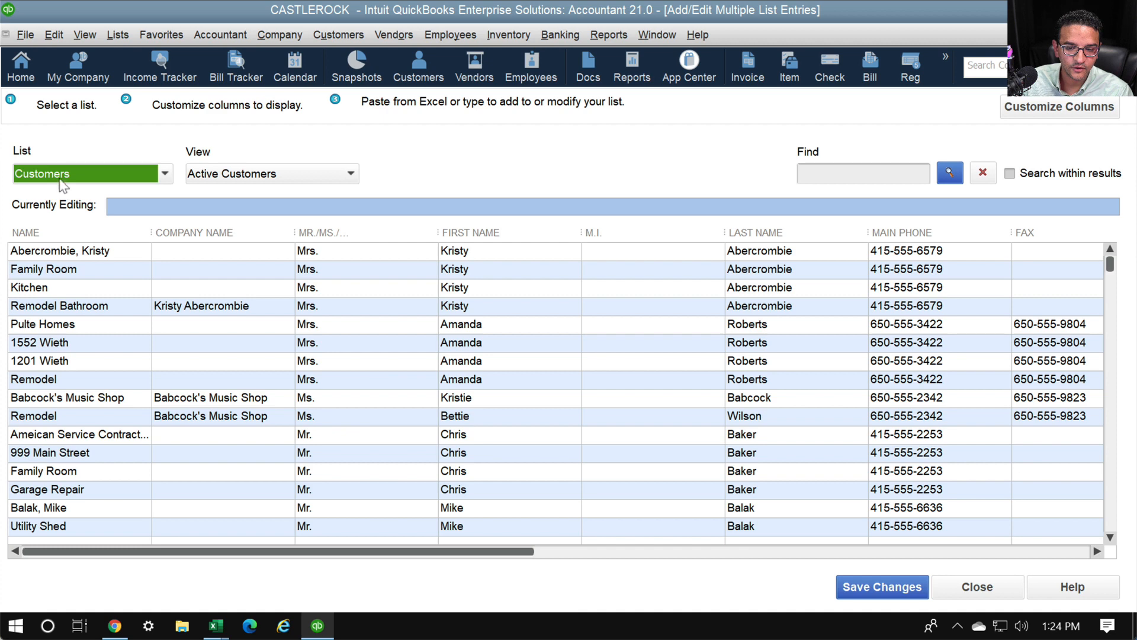
Set the list to Vendors with the Unsaved Vendors view, ready at the first Vendor Name cell
left_click(57, 177)
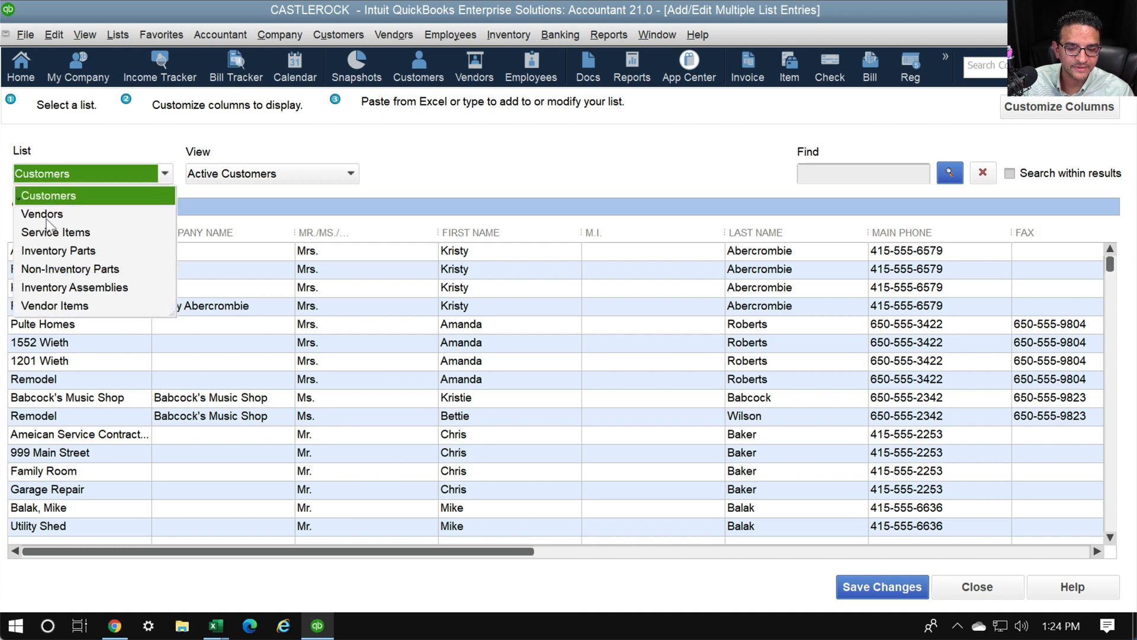
left_click(49, 216)
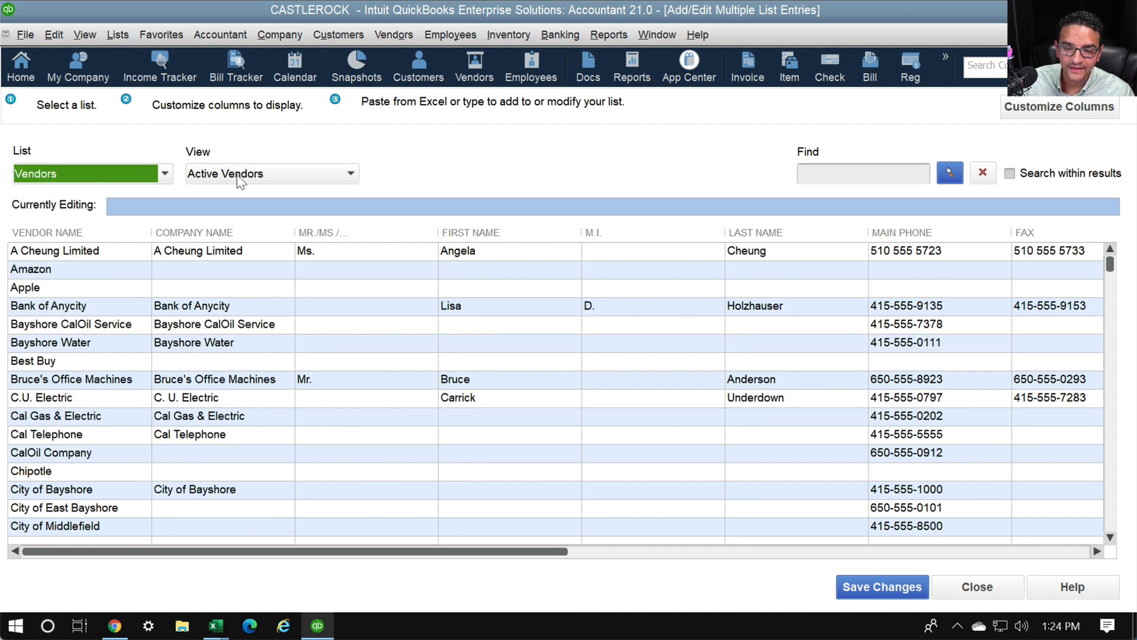
left_click(247, 177)
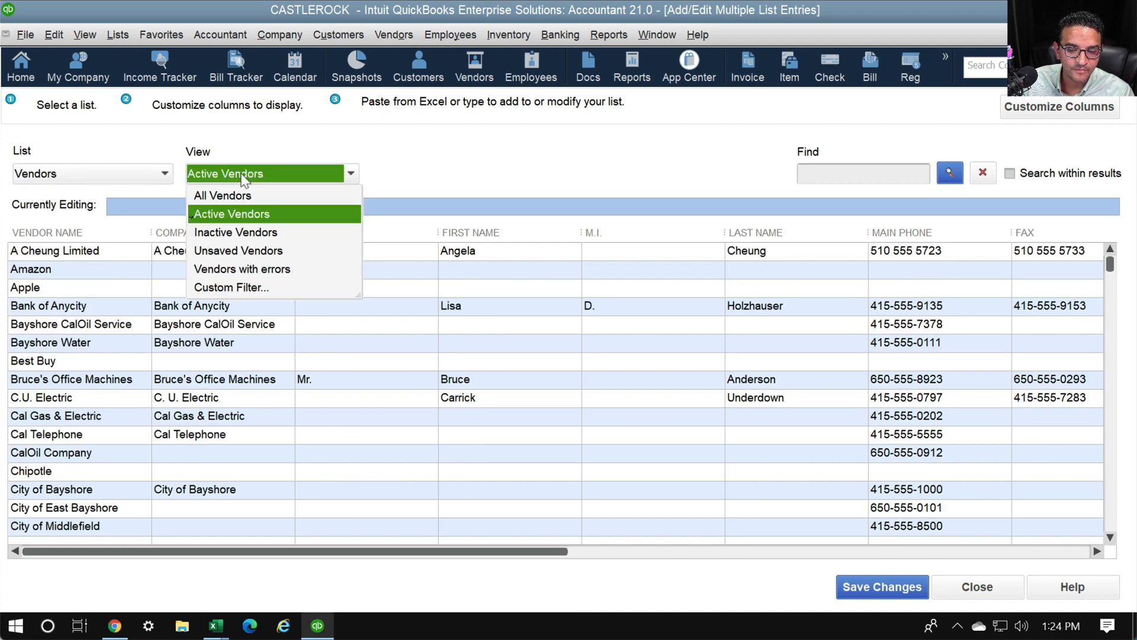
left_click(241, 252)
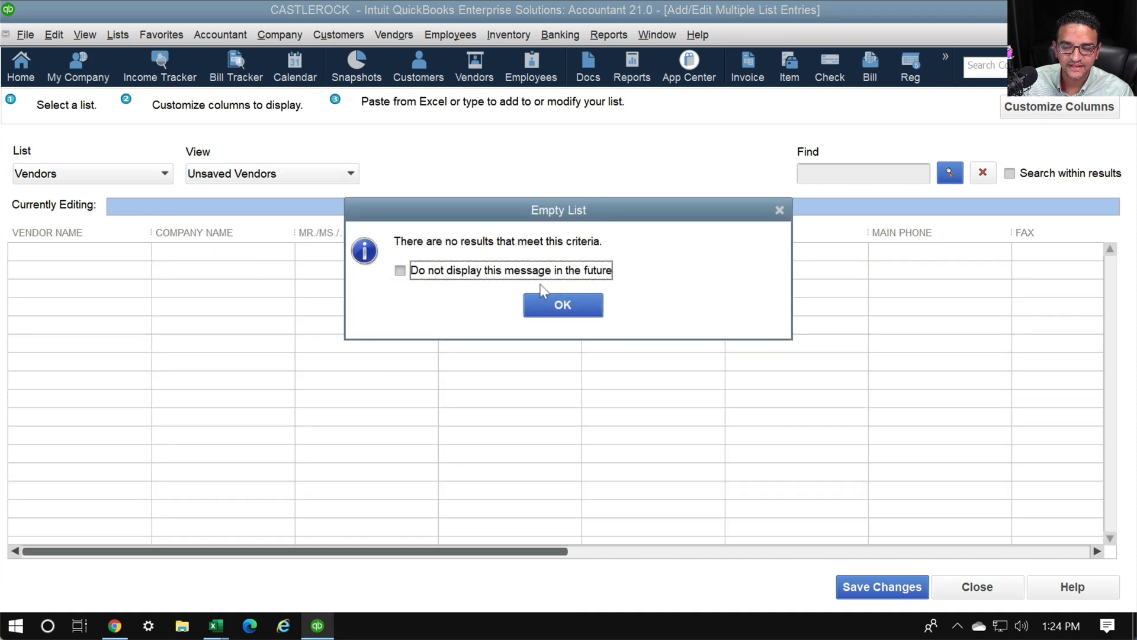
left_click(559, 306)
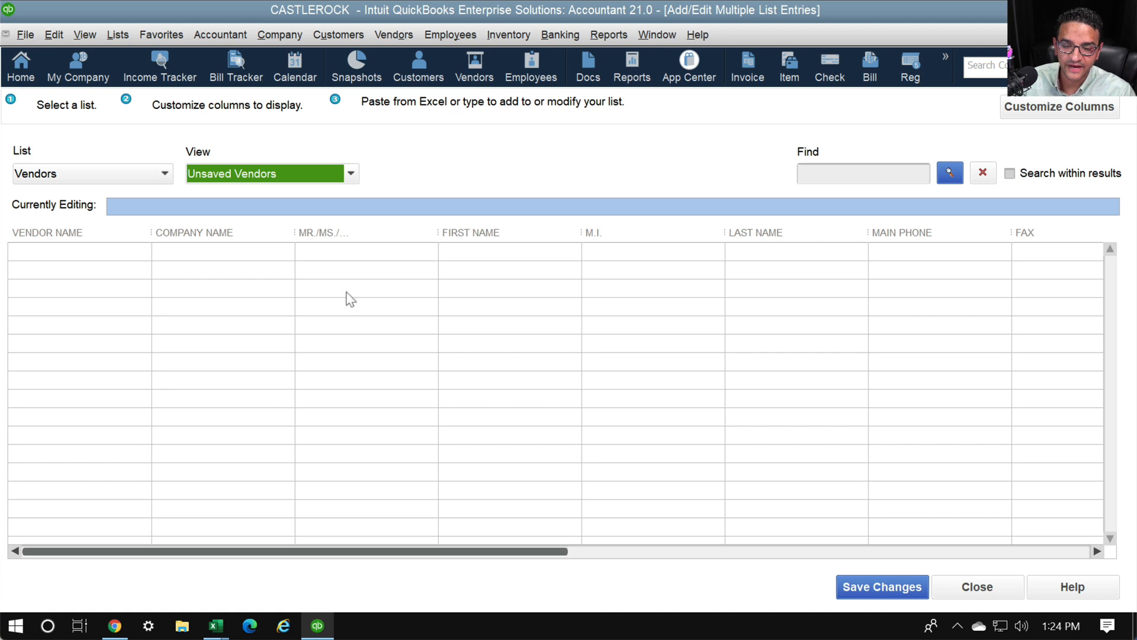
left_click(64, 254)
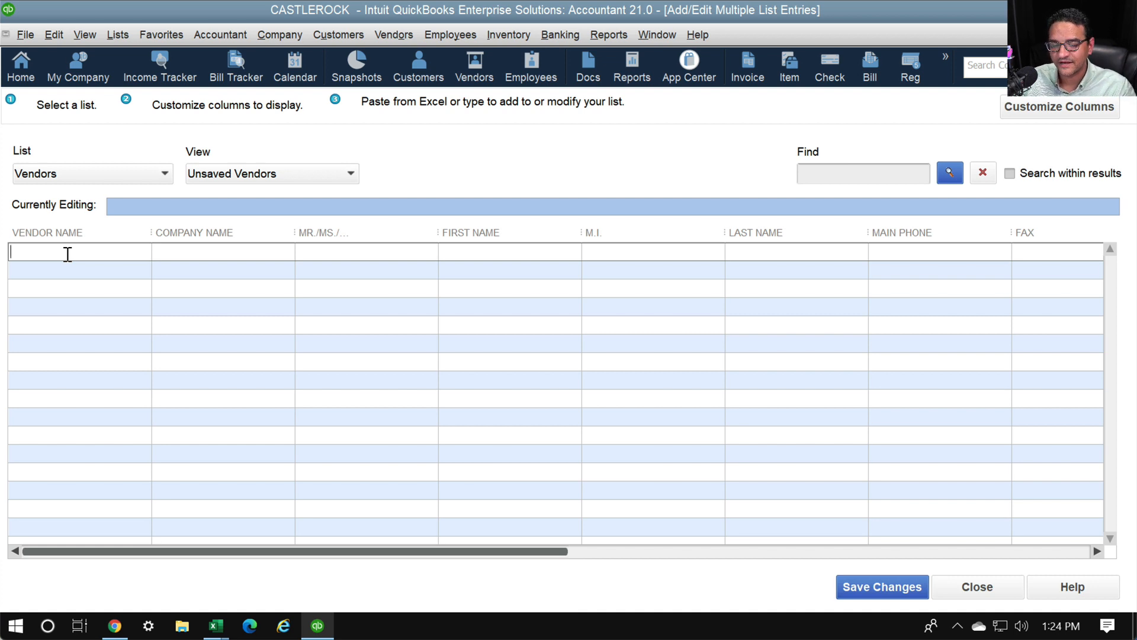
Paste the copied payee names into the Vendor Name column
right_click(68, 253)
left_click(76, 287)
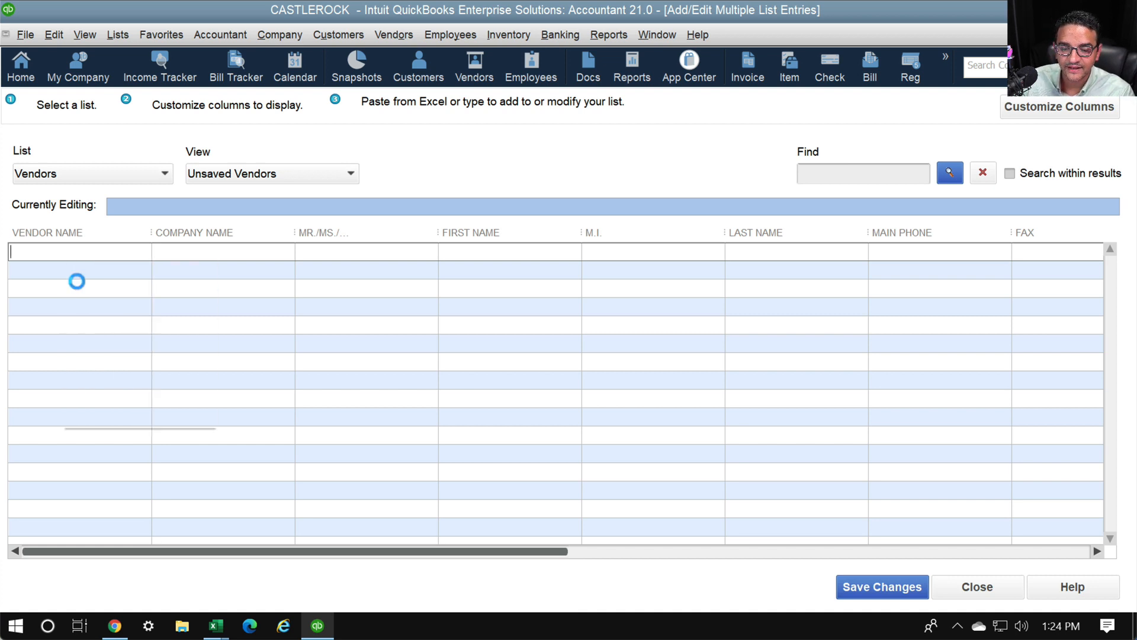
left_click(118, 270)
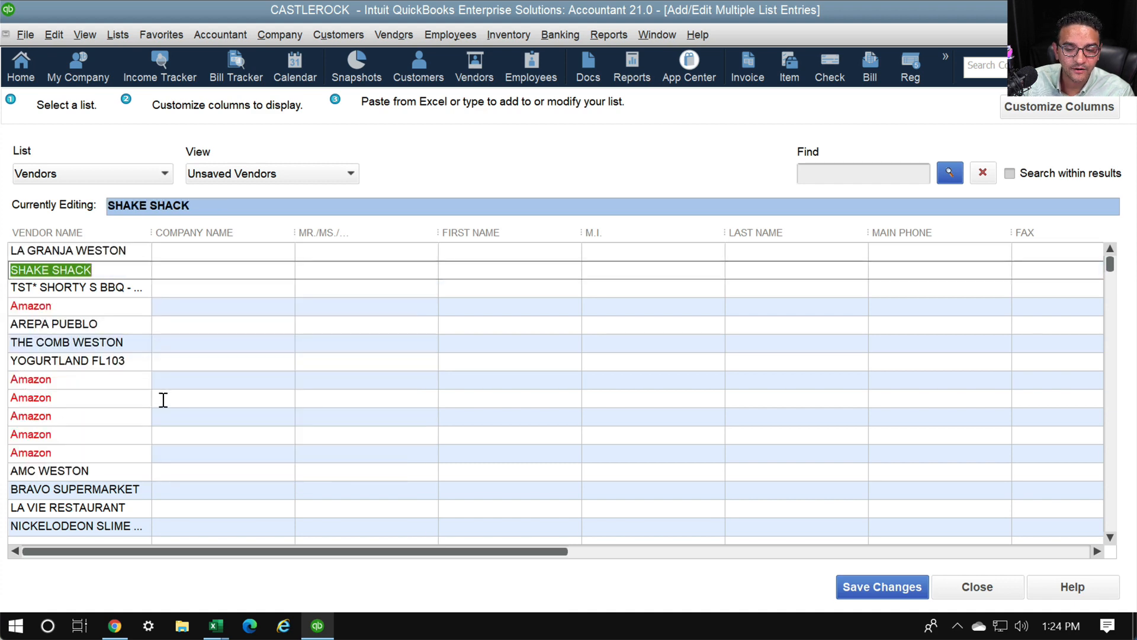
scroll(163, 400, "down", 3)
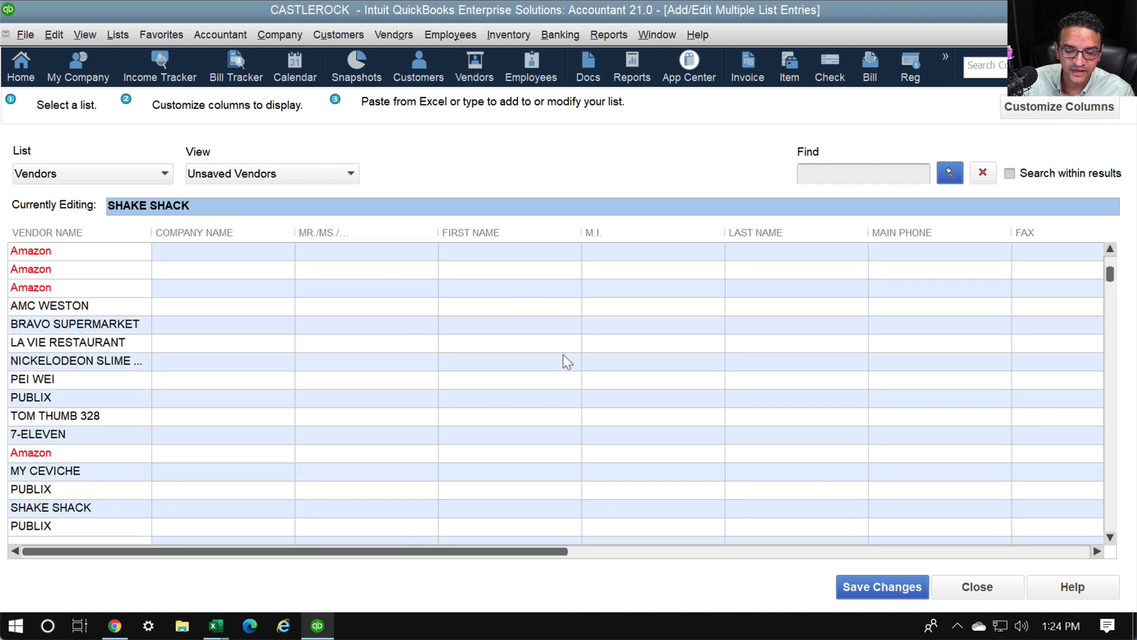
scroll(341, 396, "down", 5)
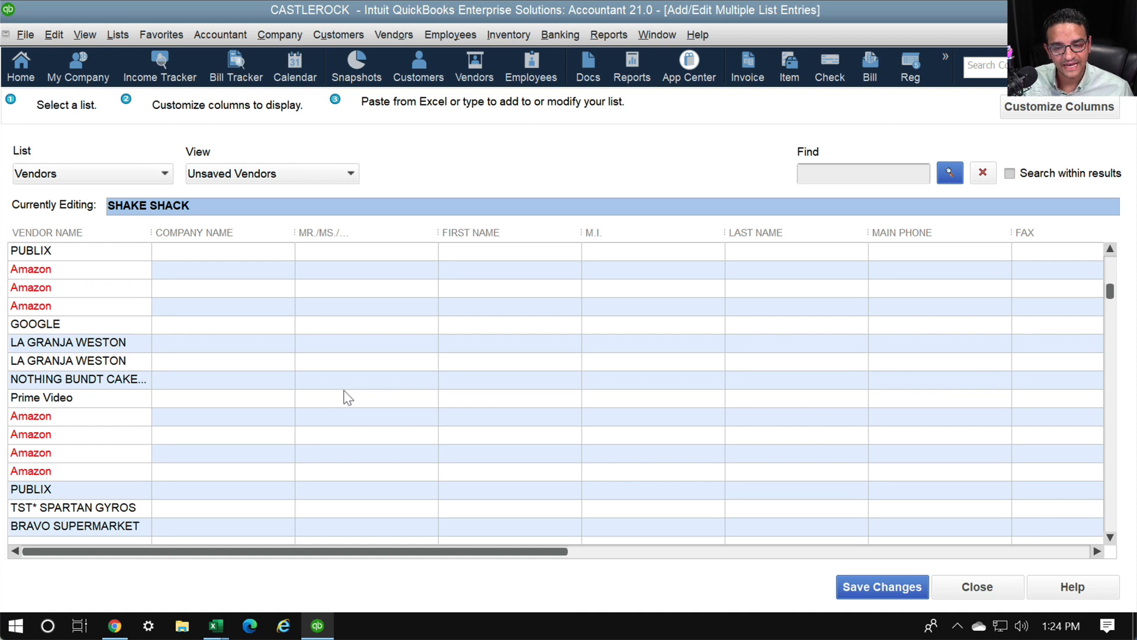
Save the 70 new vendors and close, discarding the 176 duplicates
left_click(859, 585)
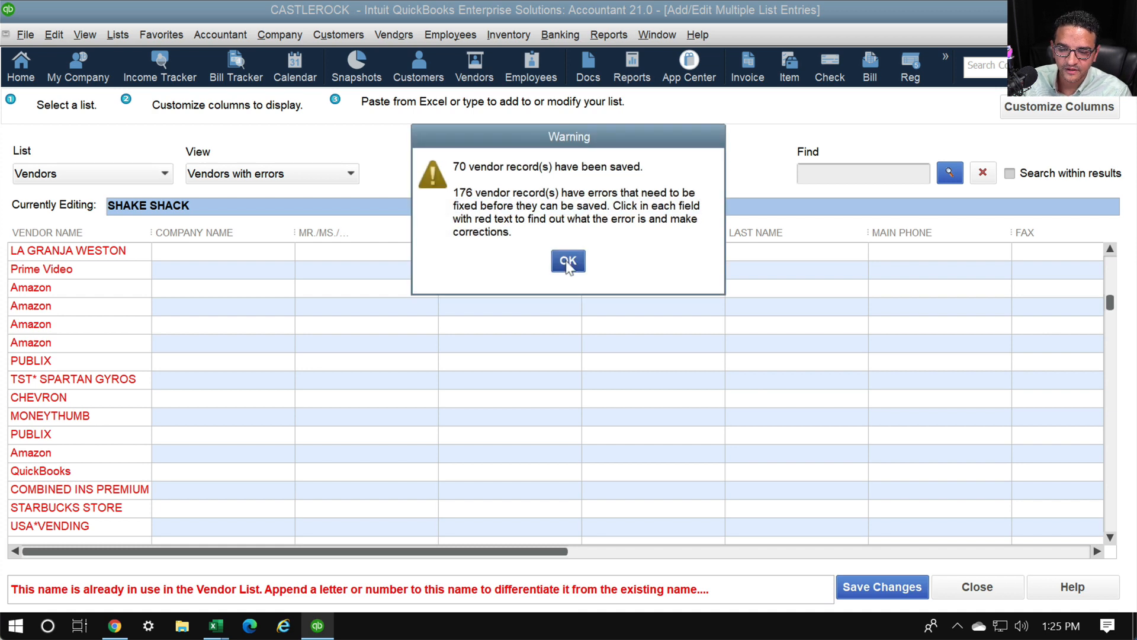
left_click(568, 262)
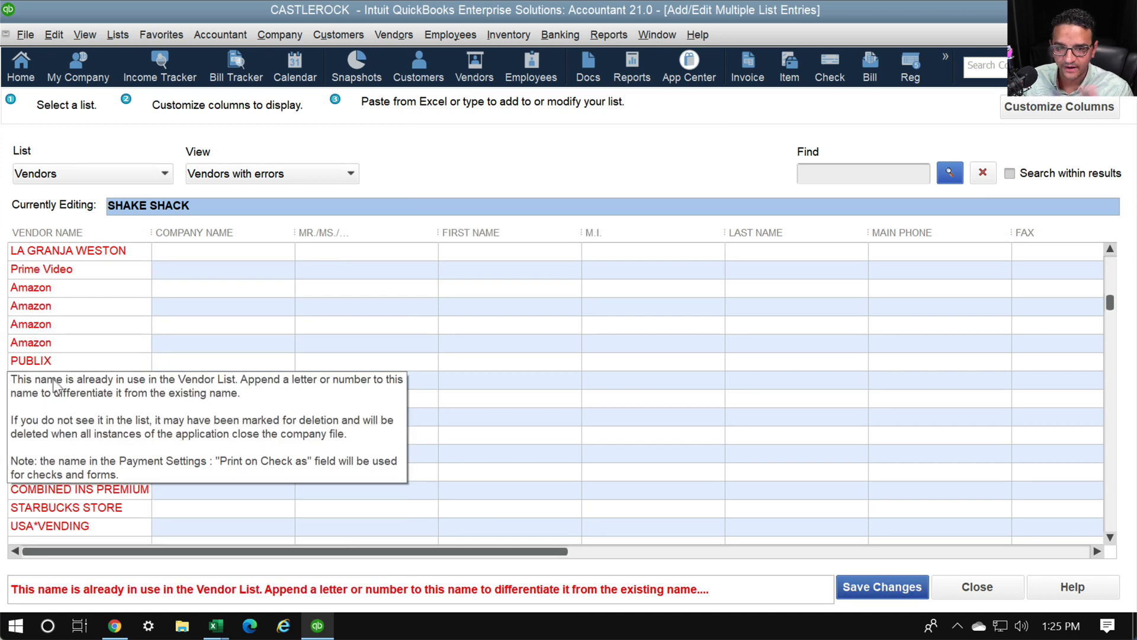
left_click(977, 587)
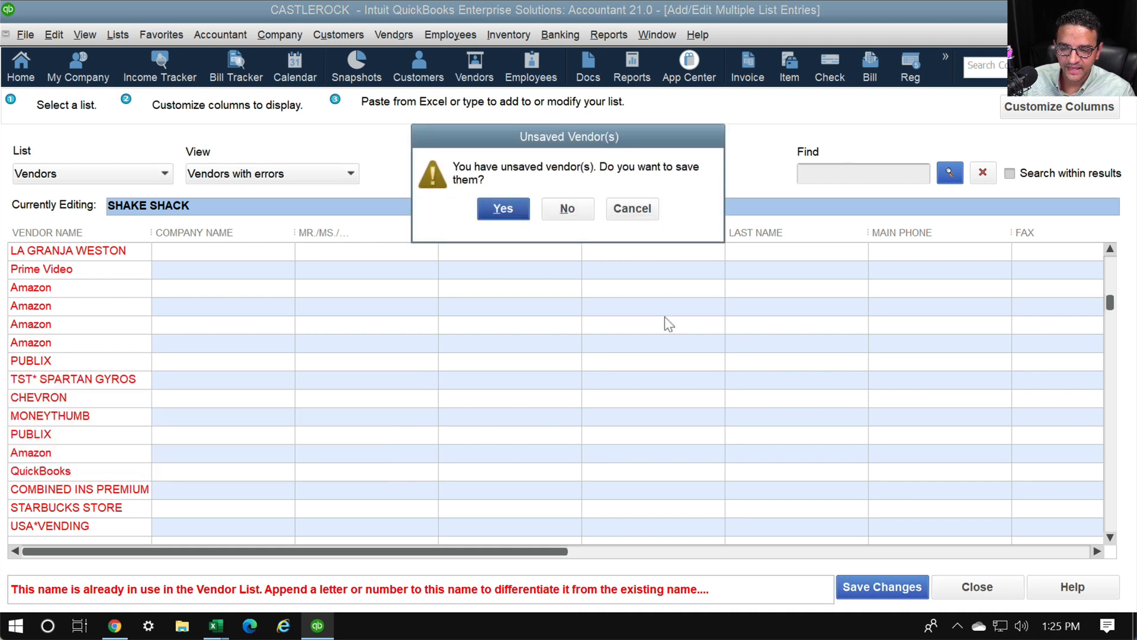
left_click(573, 215)
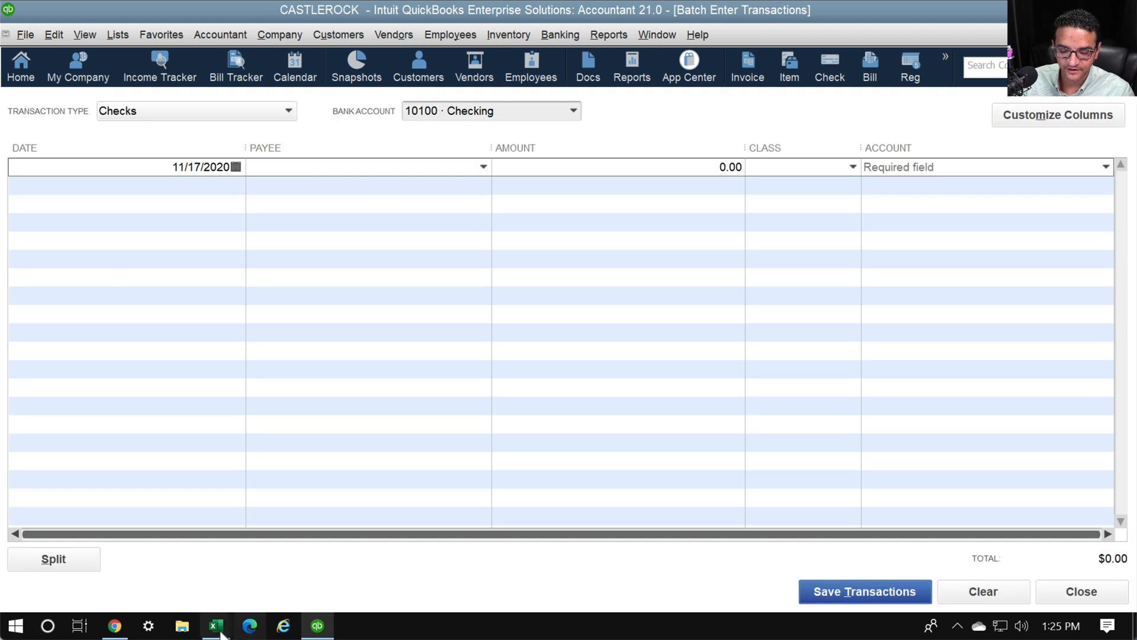
Set the batch Transaction Type to Credit Card Charges & Credits for the Chase Card
left_click(127, 112)
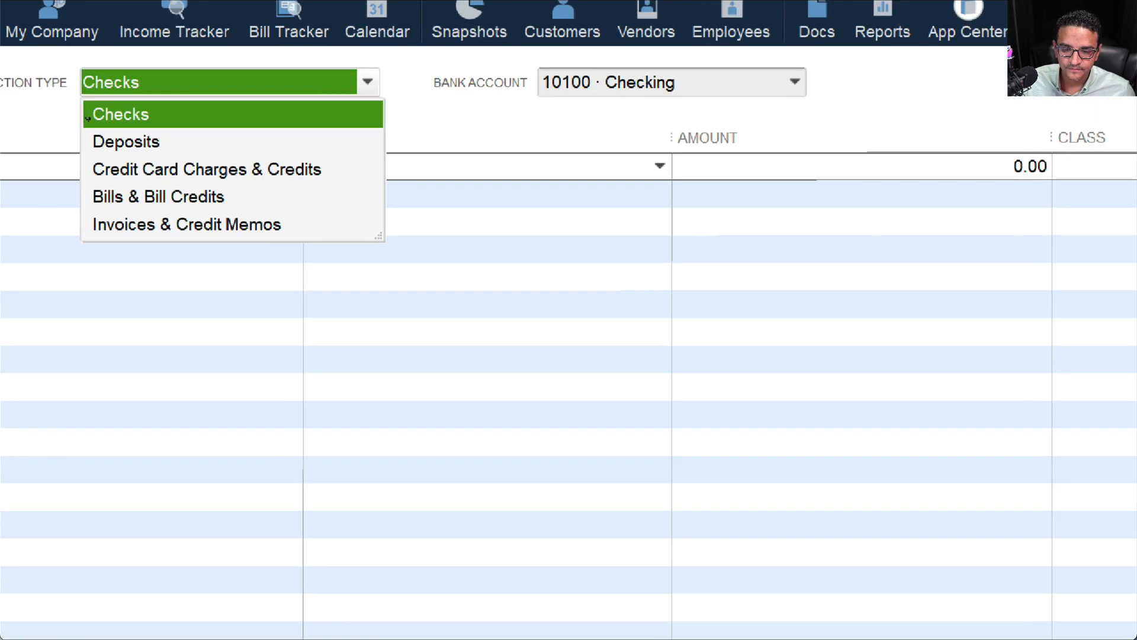
mouse_move(352, 159)
left_mouse_down()
mouse_move(71, 170)
mouse_move(195, 215)
mouse_move(299, 161)
left_mouse_up()
key("Escape")
left_click(160, 111)
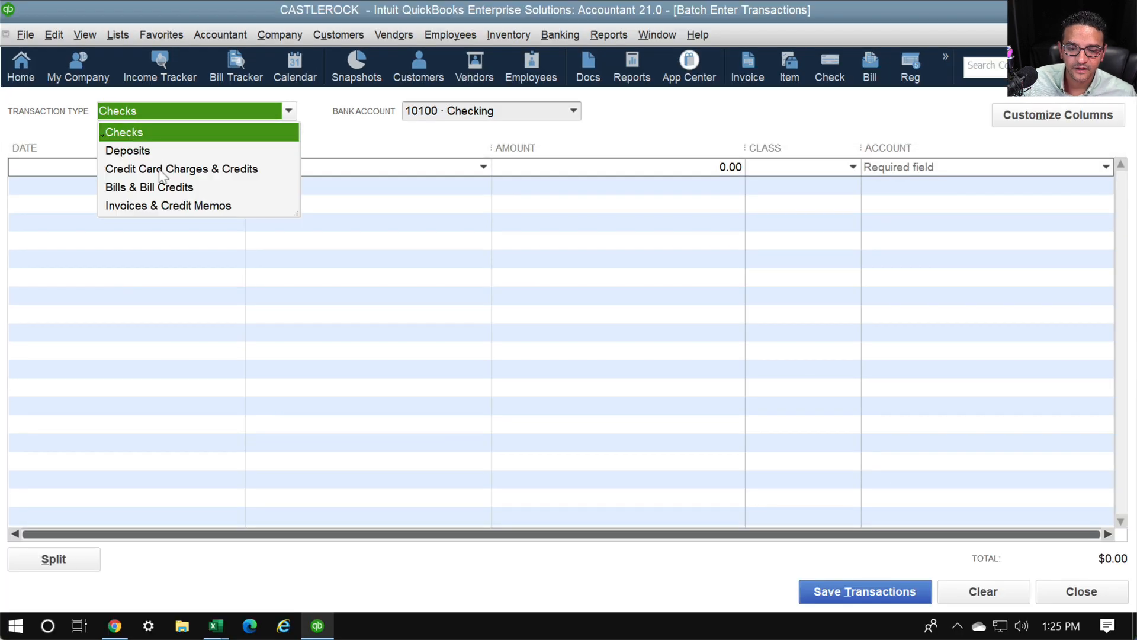
left_click(157, 171)
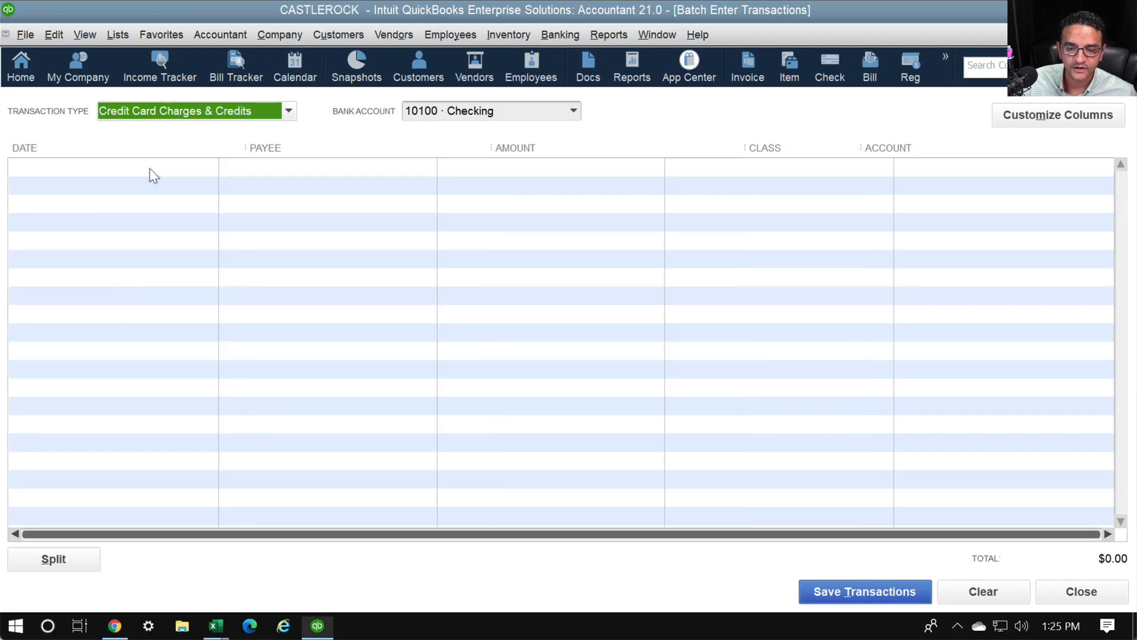
left_click(216, 625)
left_click(268, 560)
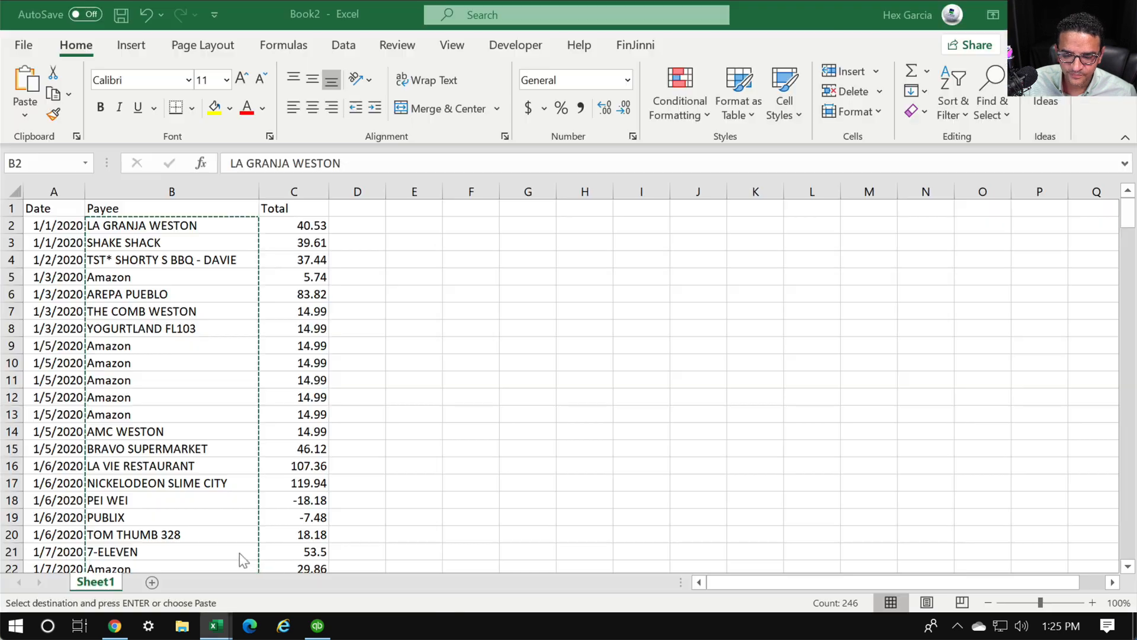
Copy Book2's Date, Payee and Total rows A2:C247 and return to QuickBooks
left_click(294, 277)
left_click(63, 221)
left_click_drag(63, 219, 293, 532)
right_click(166, 413)
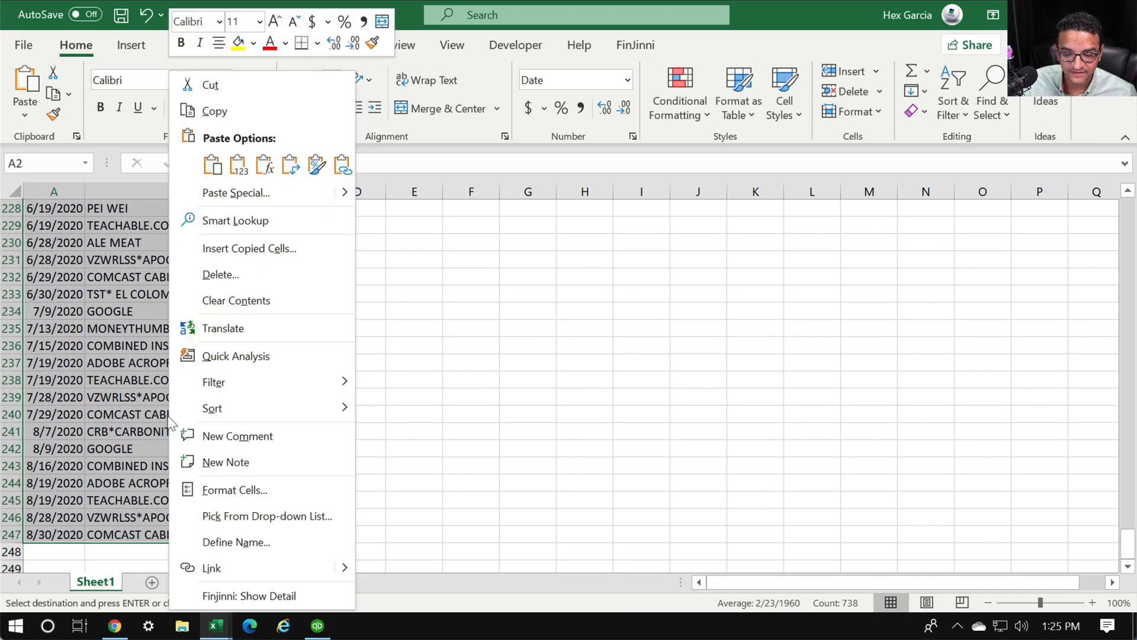
left_click(211, 114)
scroll(239, 364, "up", 20)
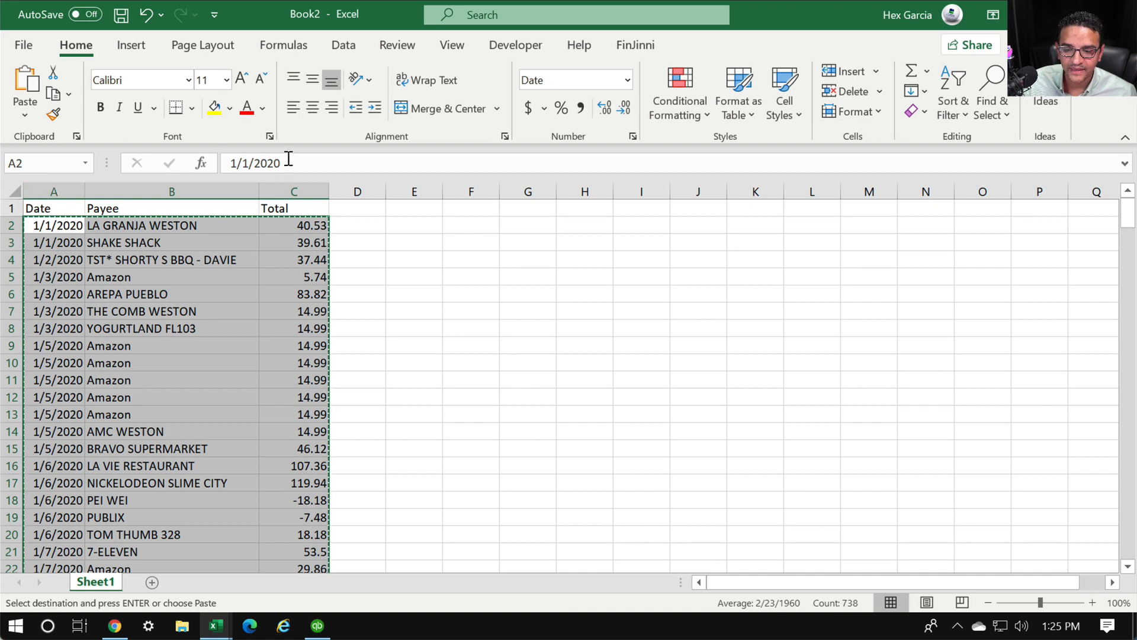
key("ctrl+v")
left_click(317, 626)
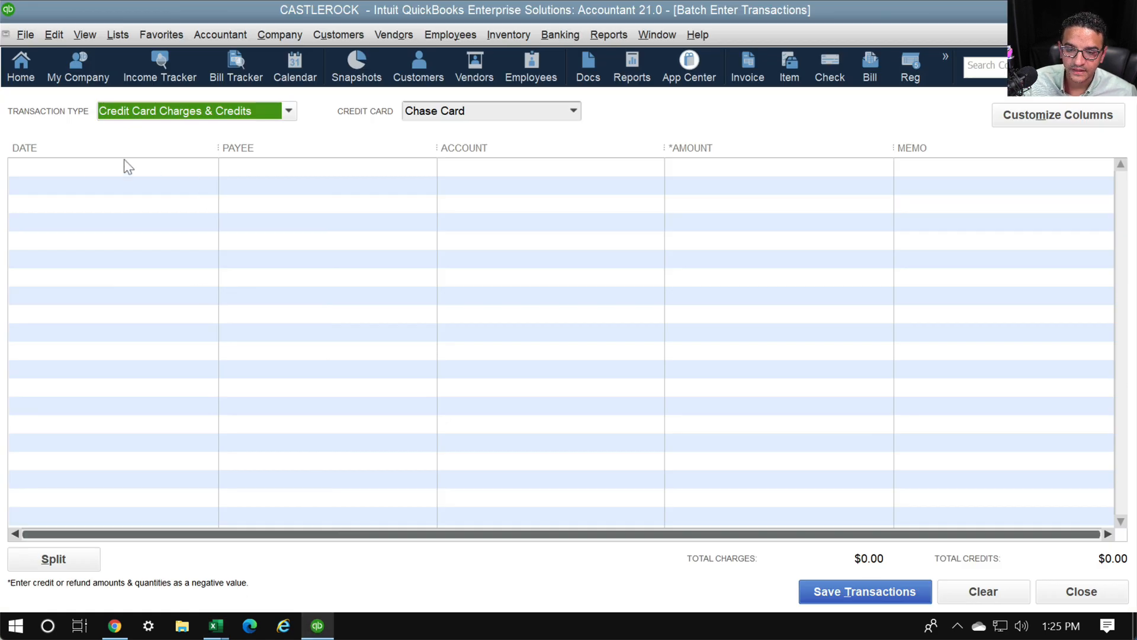
Move the Amount column up ahead of Account so columns read Date, Payee, Amount, Account, Memo
left_click(87, 166)
left_click(487, 169)
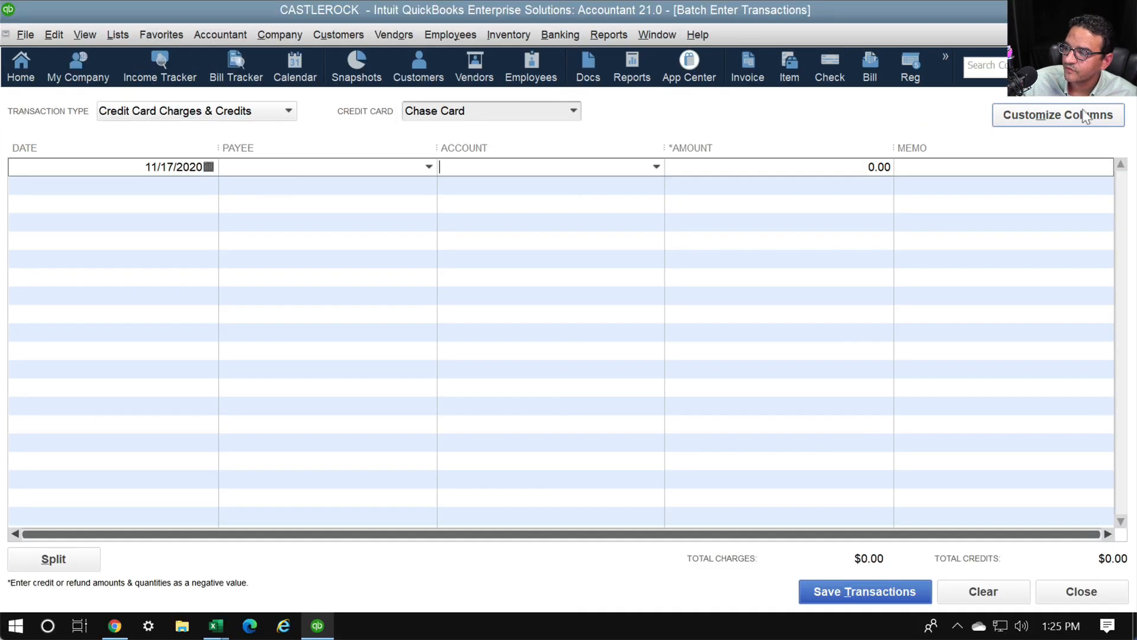
left_click(1025, 112)
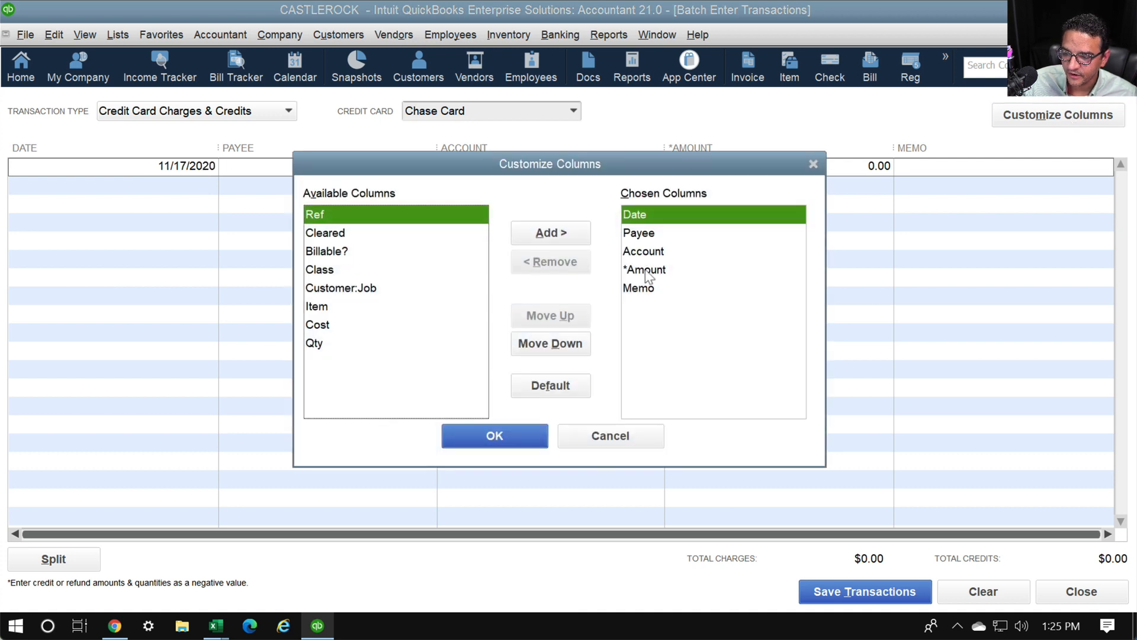
left_click(649, 270)
left_click(565, 313)
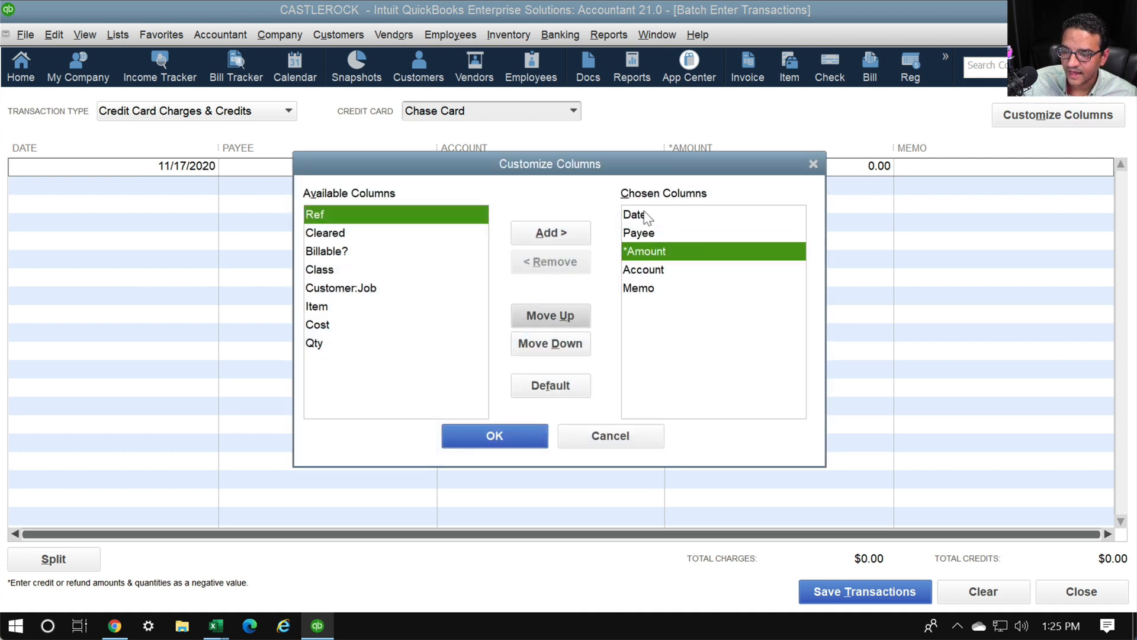
left_click(647, 218)
key("super")
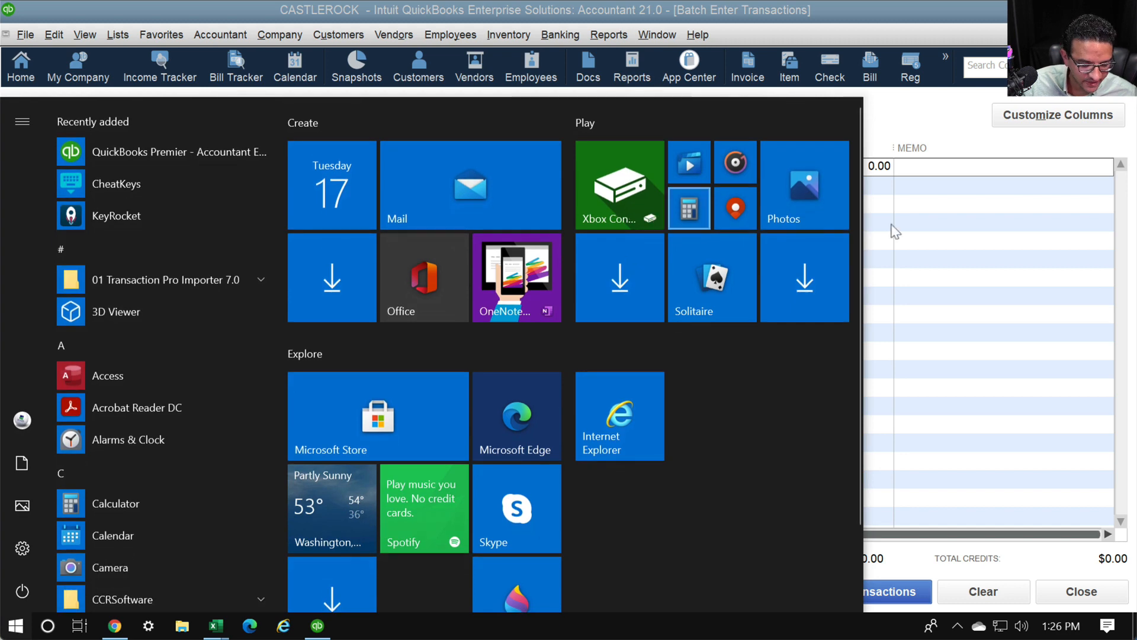
left_click(892, 226)
key("ctrl+1")
left_click(681, 211)
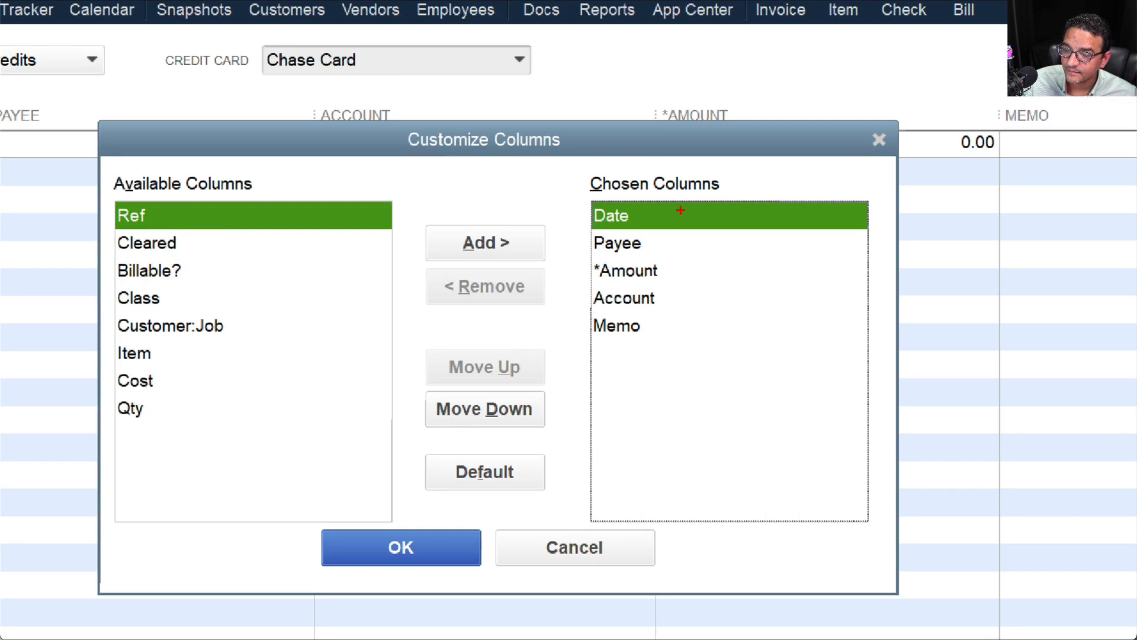
mouse_move(675, 181)
left_mouse_down()
mouse_move(551, 224)
mouse_move(687, 275)
mouse_move(618, 143)
left_mouse_up()
key("Escape")
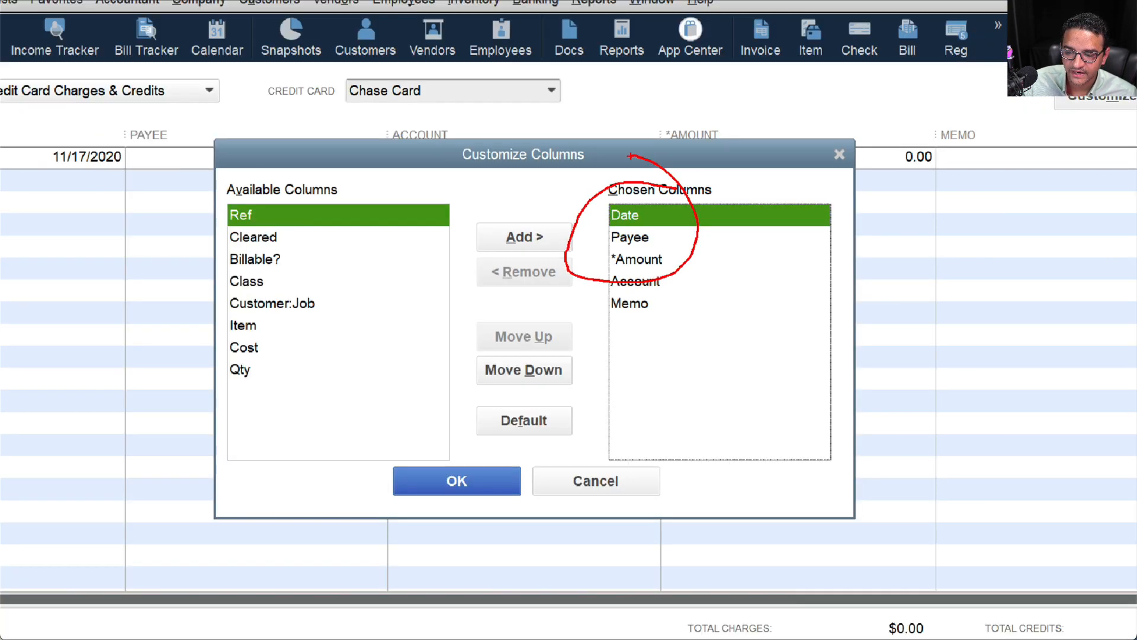
left_click(500, 436)
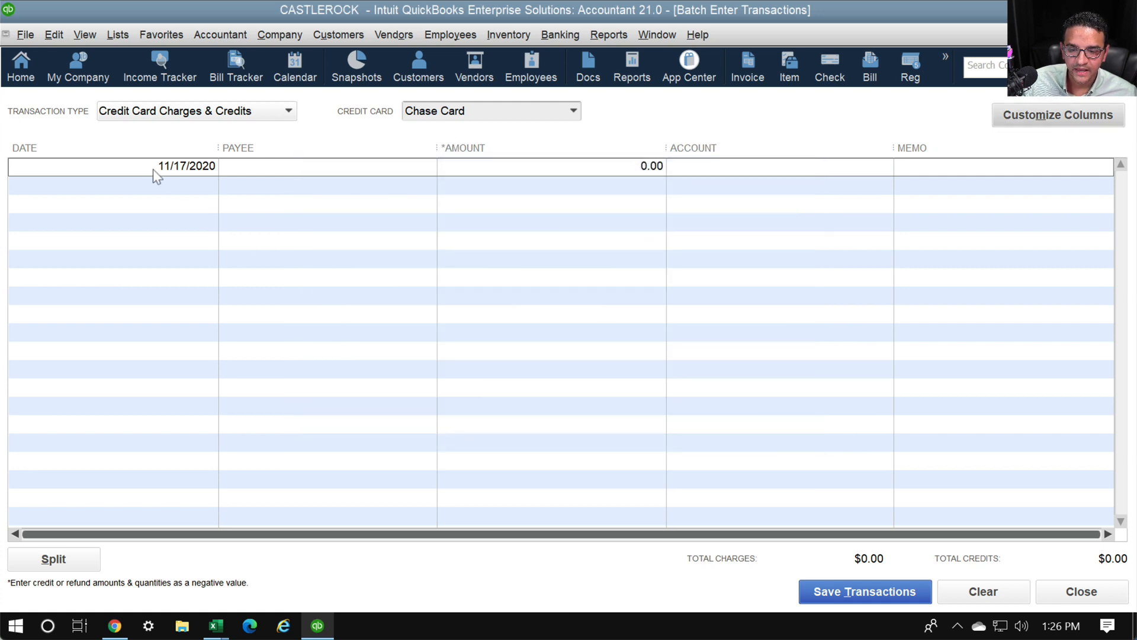
Paste the copied A2:C247 card transactions into the Chase Card batch grid
left_click(215, 626)
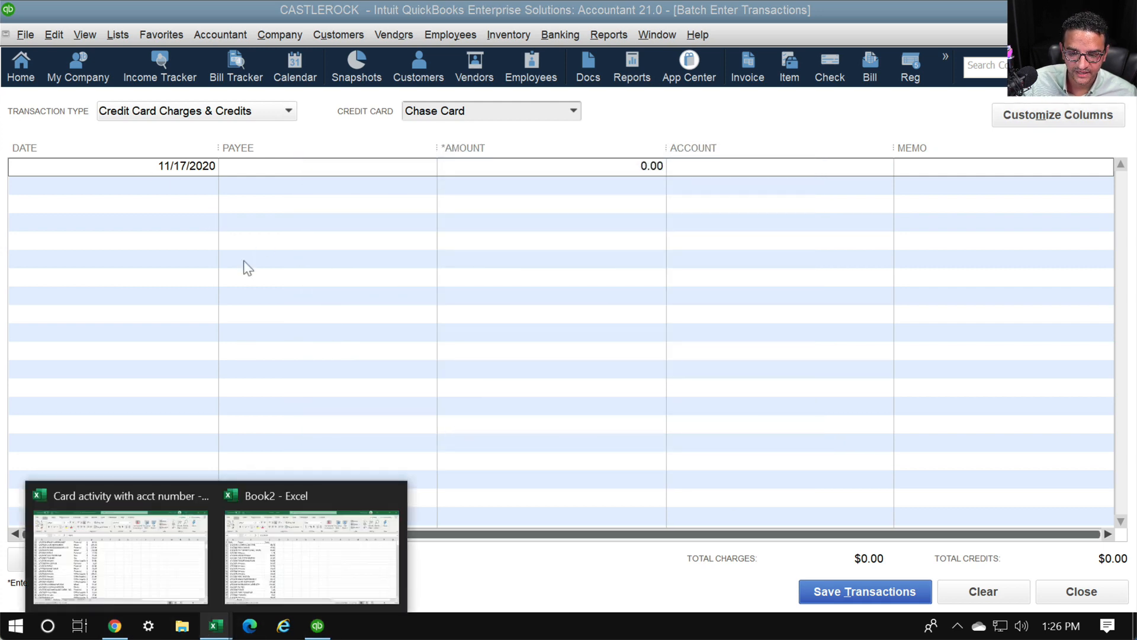
left_click(286, 518)
right_click(65, 219)
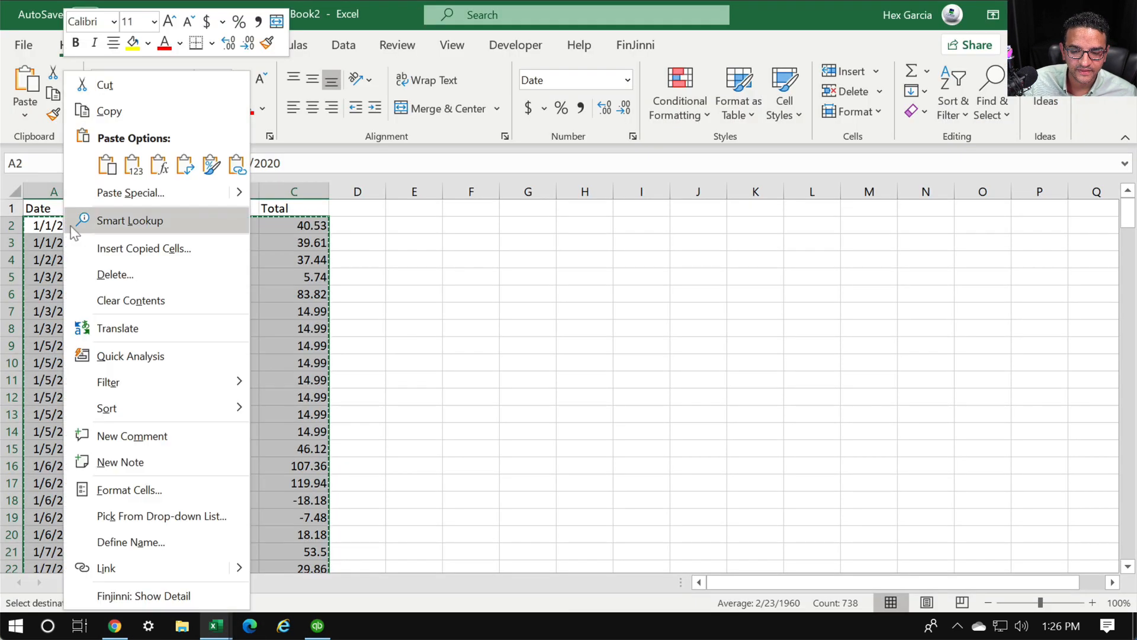
left_click(107, 112)
left_click(317, 625)
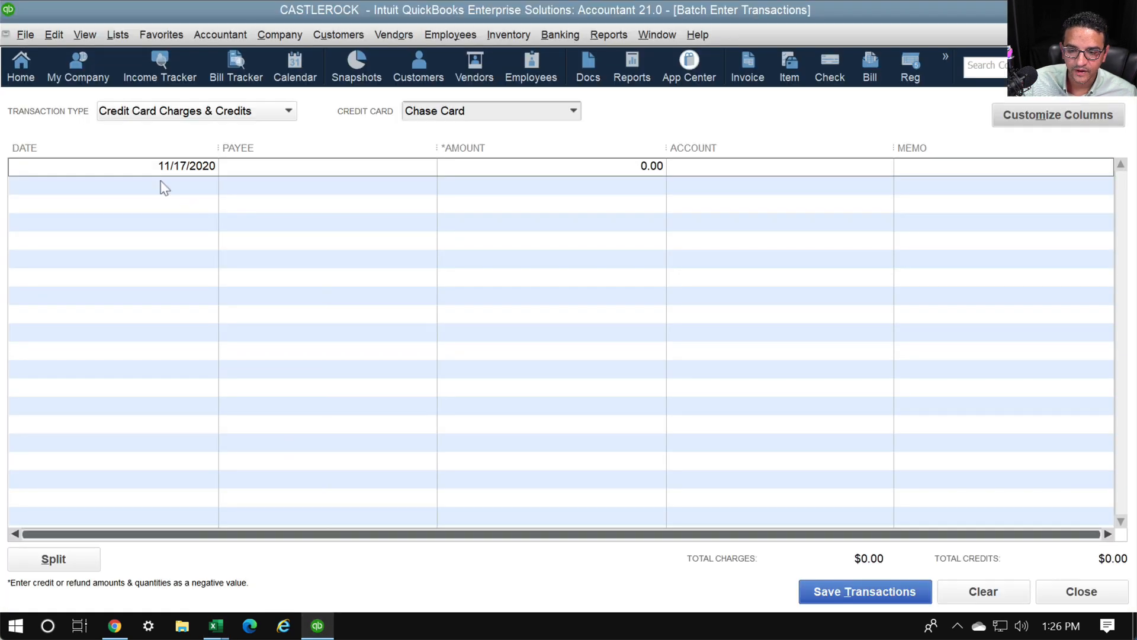
left_click(206, 171)
right_click(189, 170)
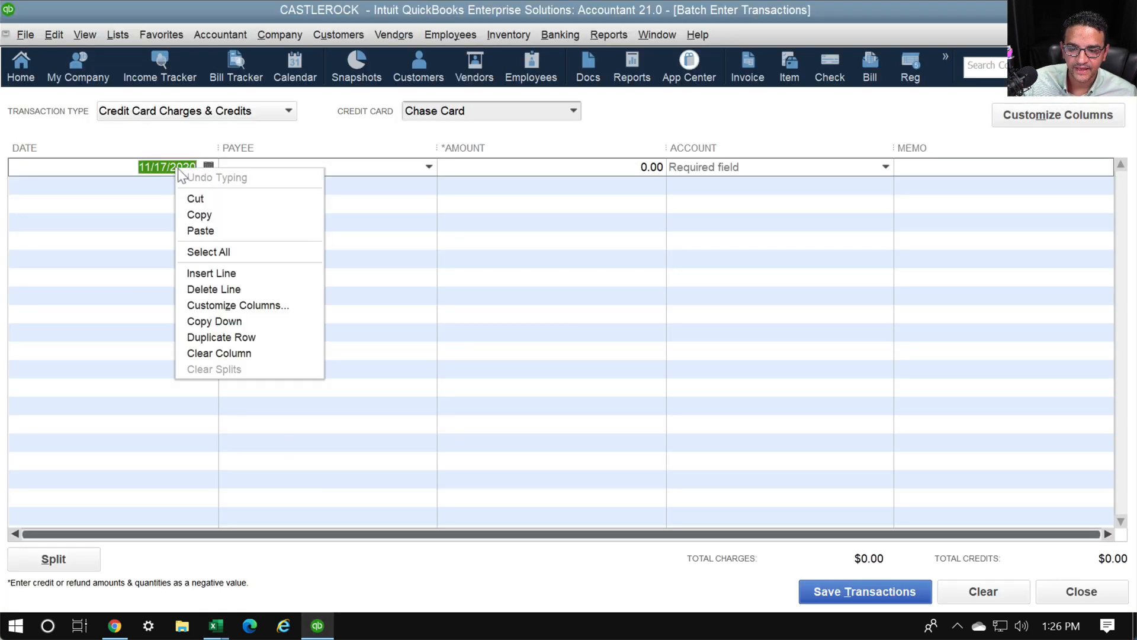
left_click(192, 226)
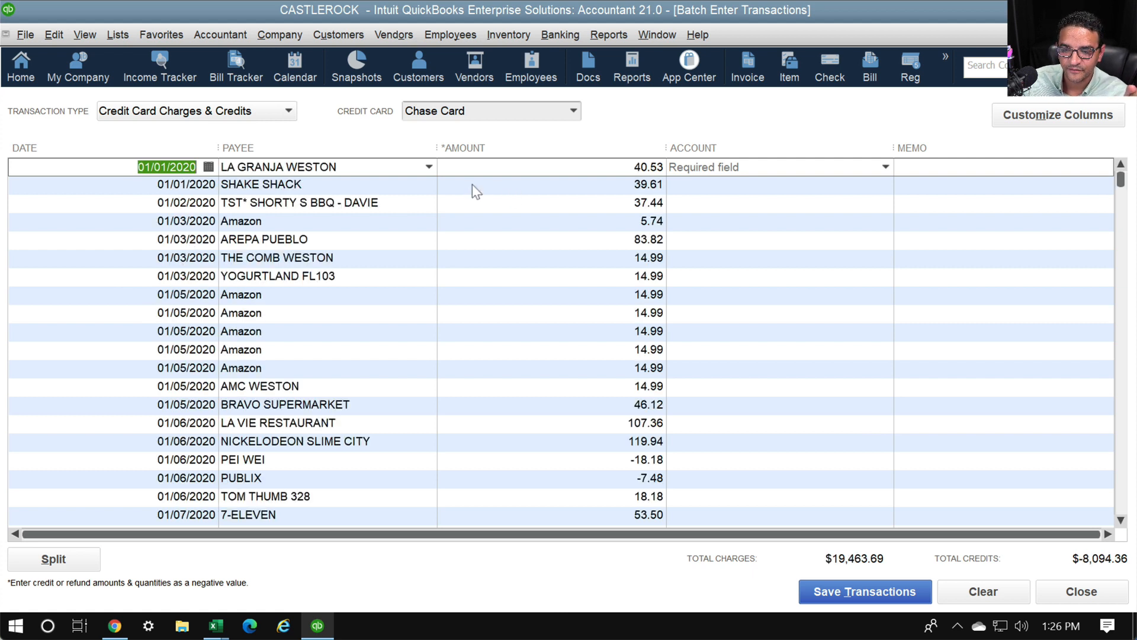
left_click(357, 187)
left_click(374, 209)
left_click(356, 224)
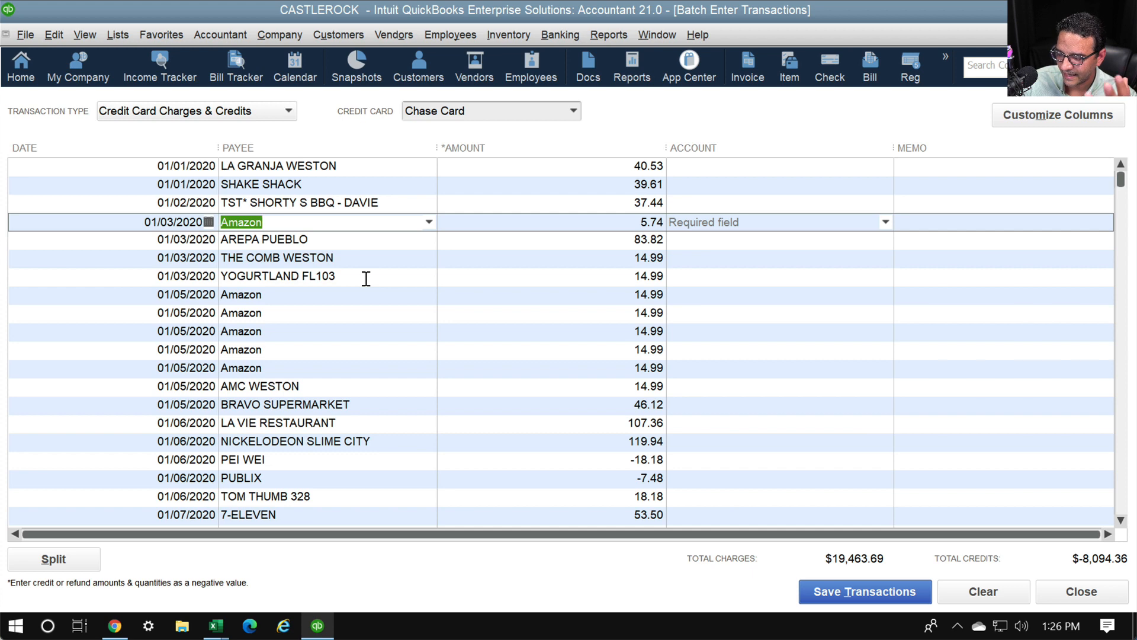
Start editing the Amazon payee in Book2 cell B9
left_click(216, 626)
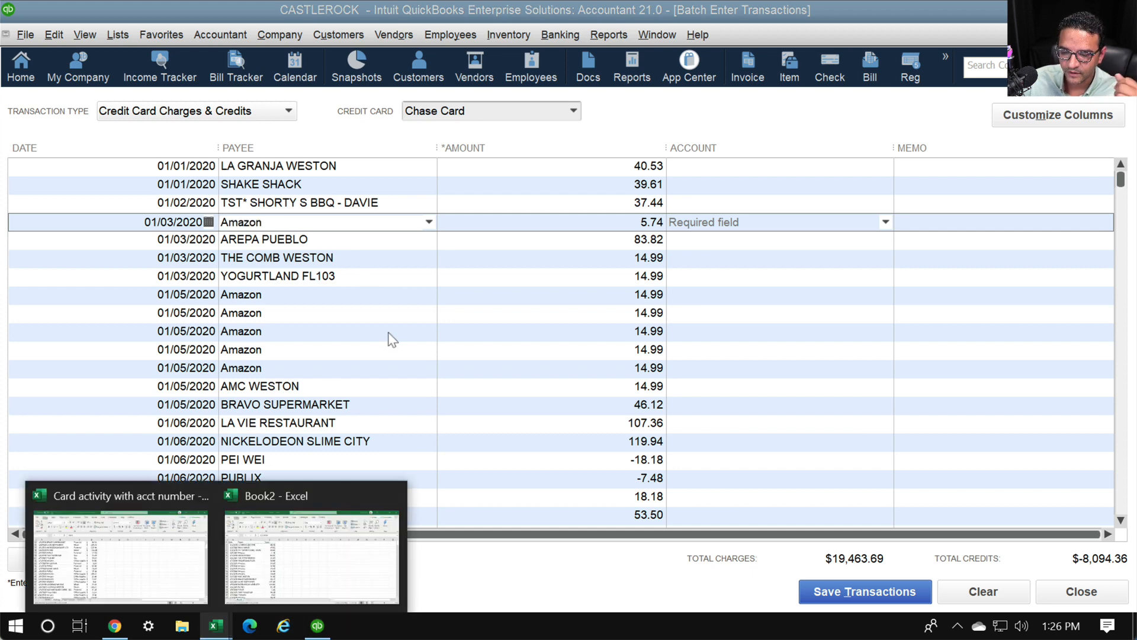
left_click(296, 577)
left_click(157, 343)
double_click(166, 346)
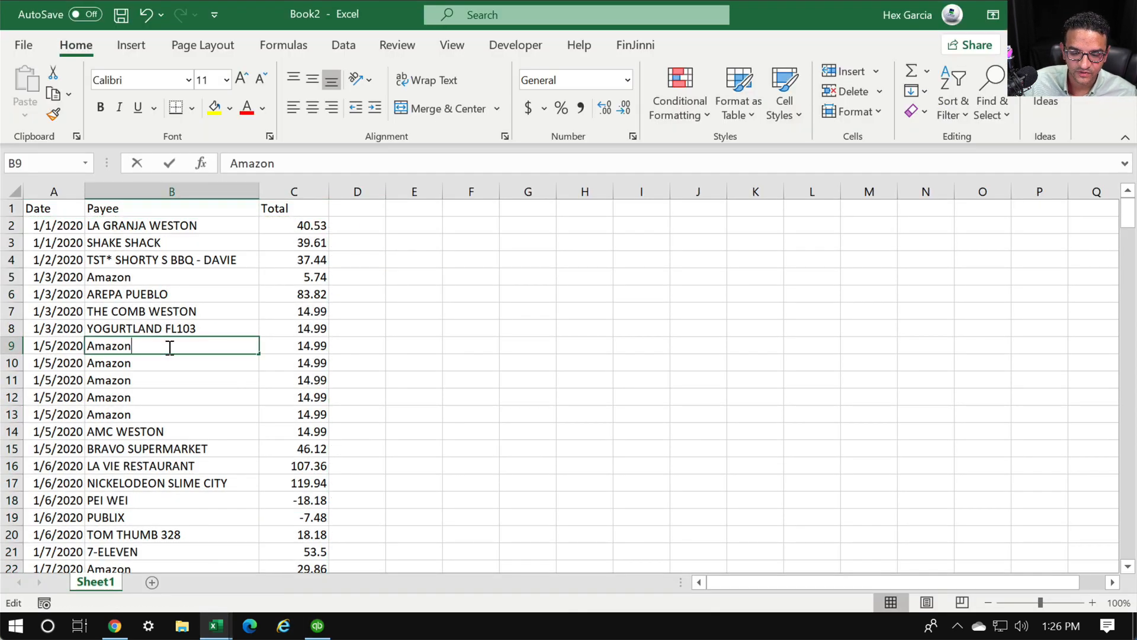
Change the payees in B9 and B10 to Amazon.com
type(".com")
key("Return")
left_click(177, 349)
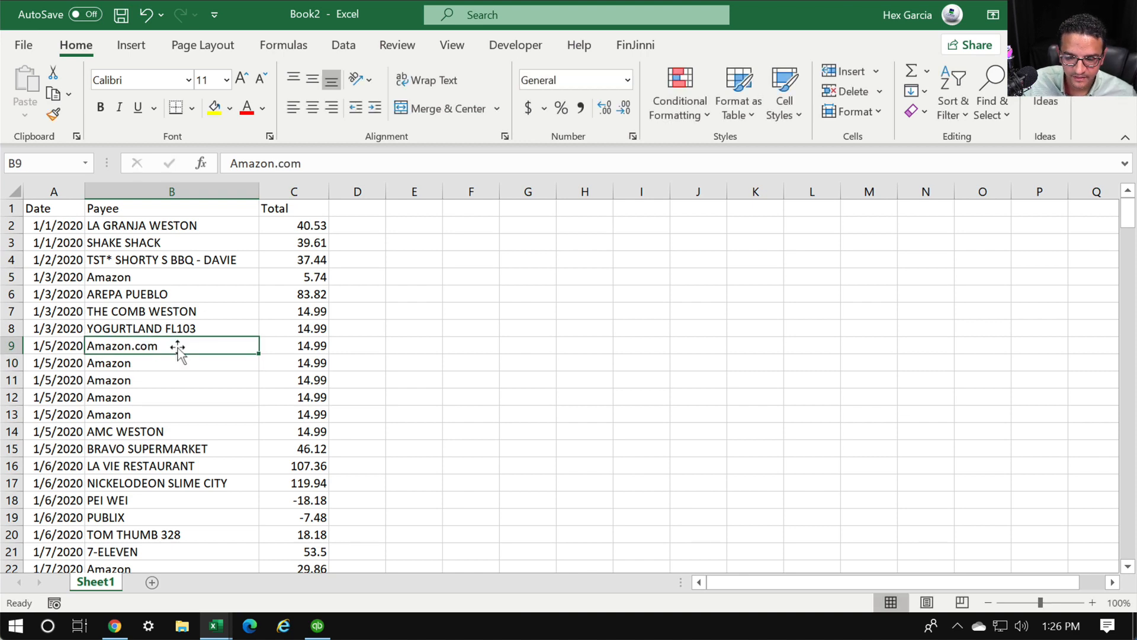
left_click_drag(248, 356, 244, 372)
left_click(148, 396)
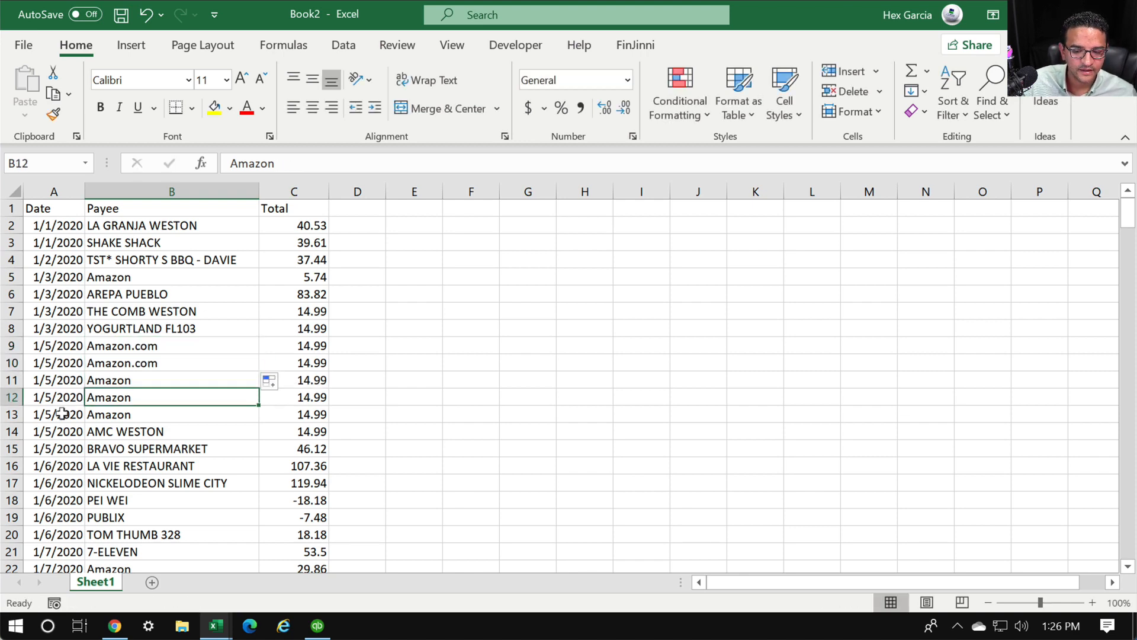
Copy the A2:C247 transaction rows again and return to QuickBooks
left_click(49, 225)
scroll(306, 482, "down", 11)
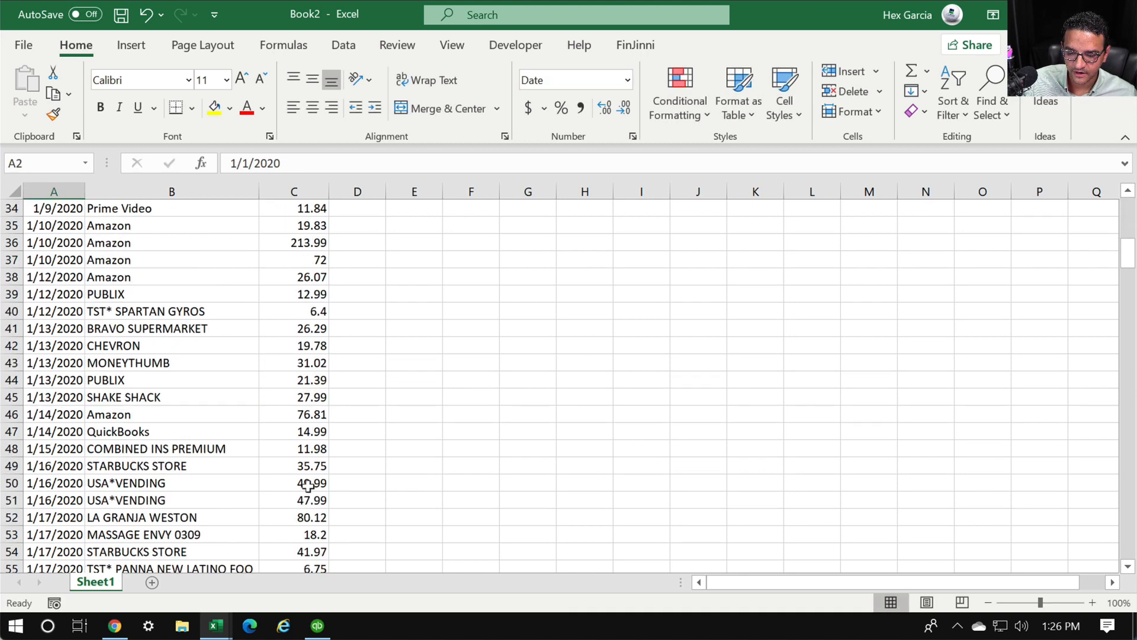
scroll(307, 485, "down", 20)
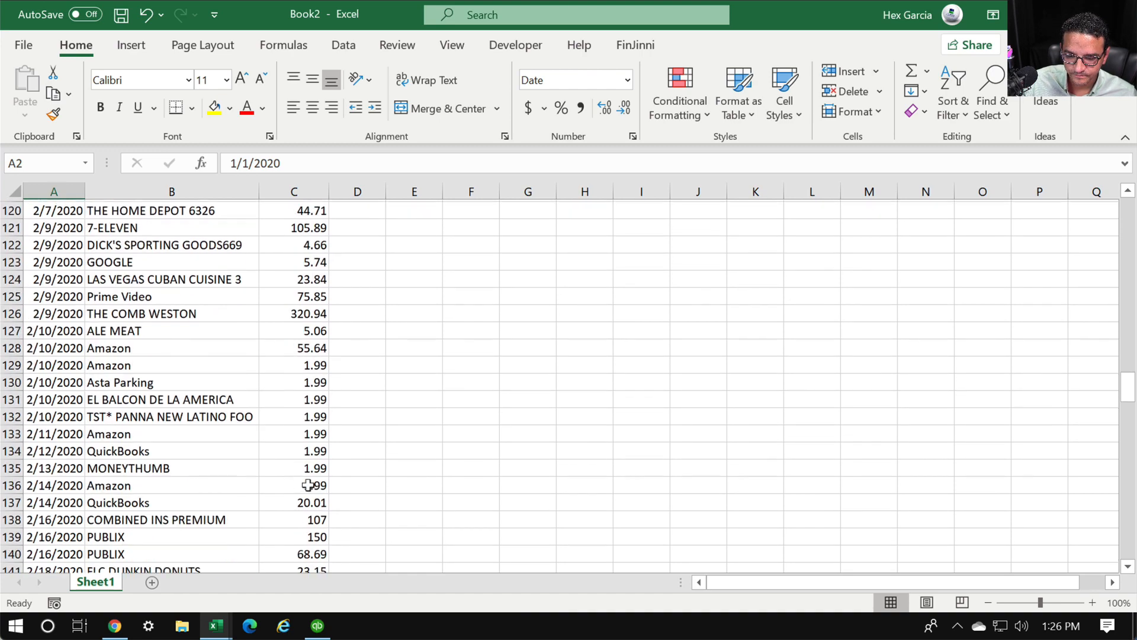
scroll(307, 484, "down", 19)
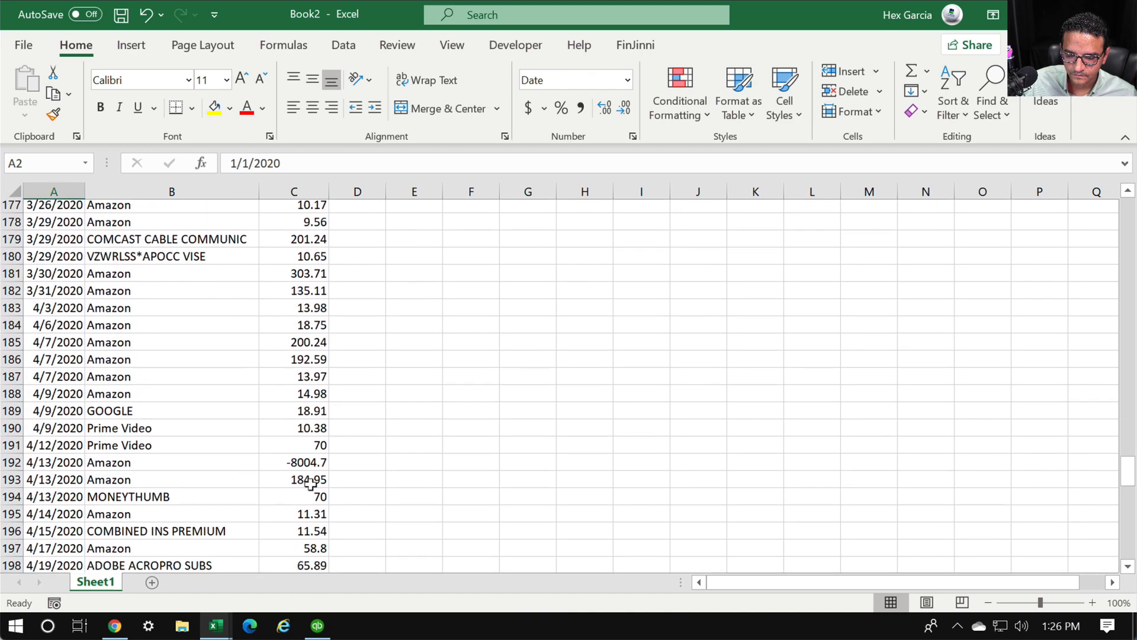
scroll(310, 483, "down", 20)
left_click(309, 305, "shift")
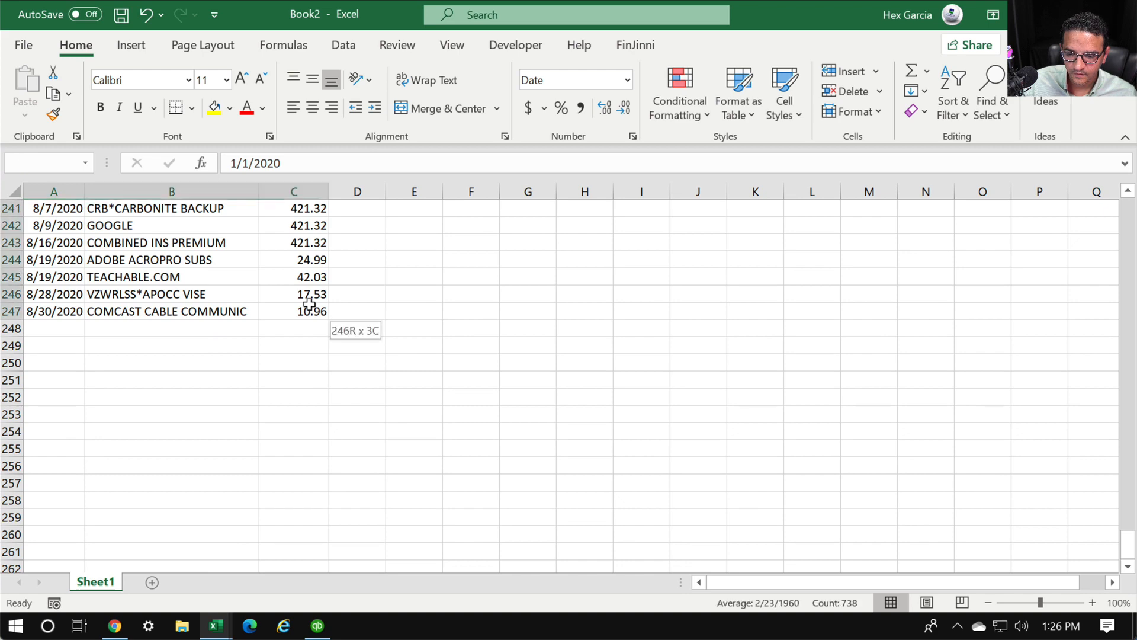
key("ctrl+c")
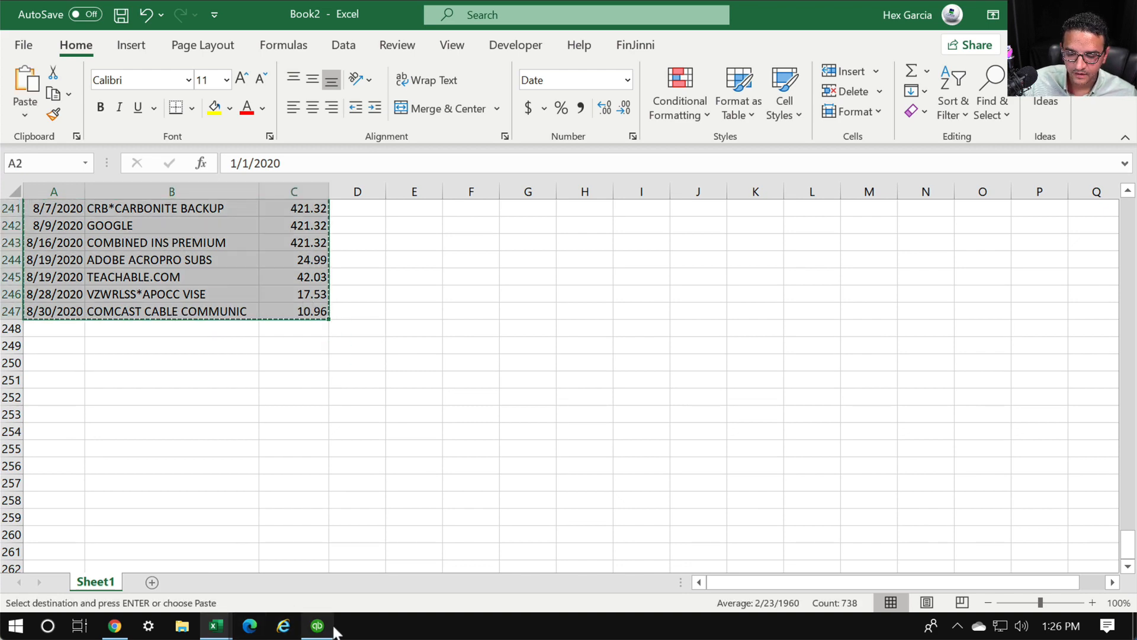
left_click(318, 626)
Clear all unsaved transaction rows from the Chase Card batch
left_click(155, 168)
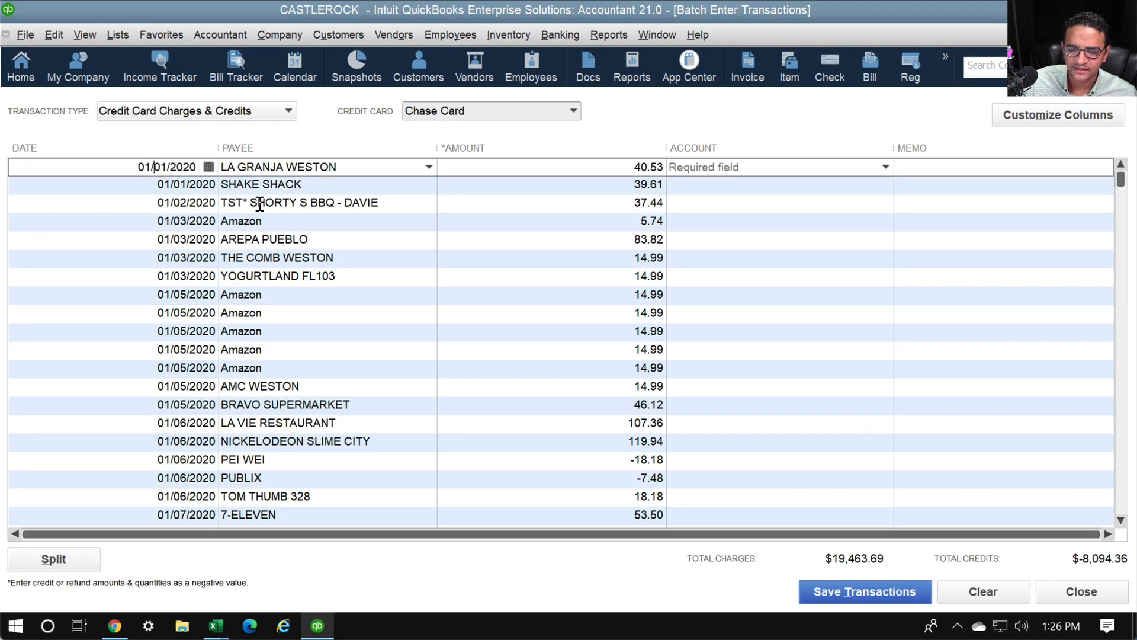
left_click(961, 588)
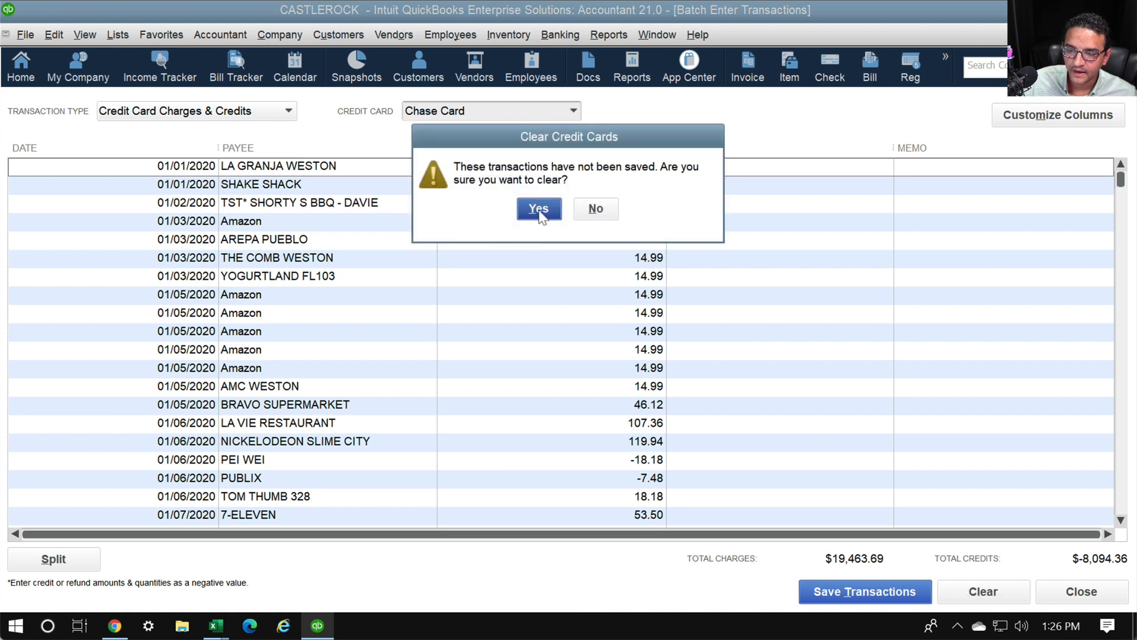
left_click(539, 208)
Paste the copied Chase card charges back into the batch grid
right_click(146, 167)
left_click(180, 231)
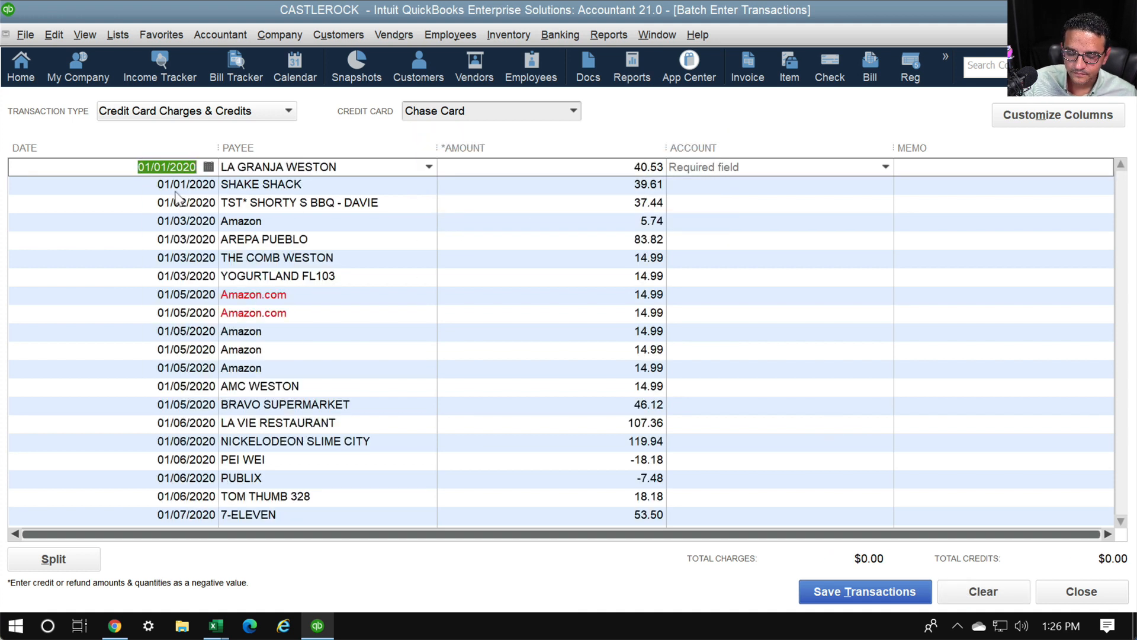
mouse_move(301, 311)
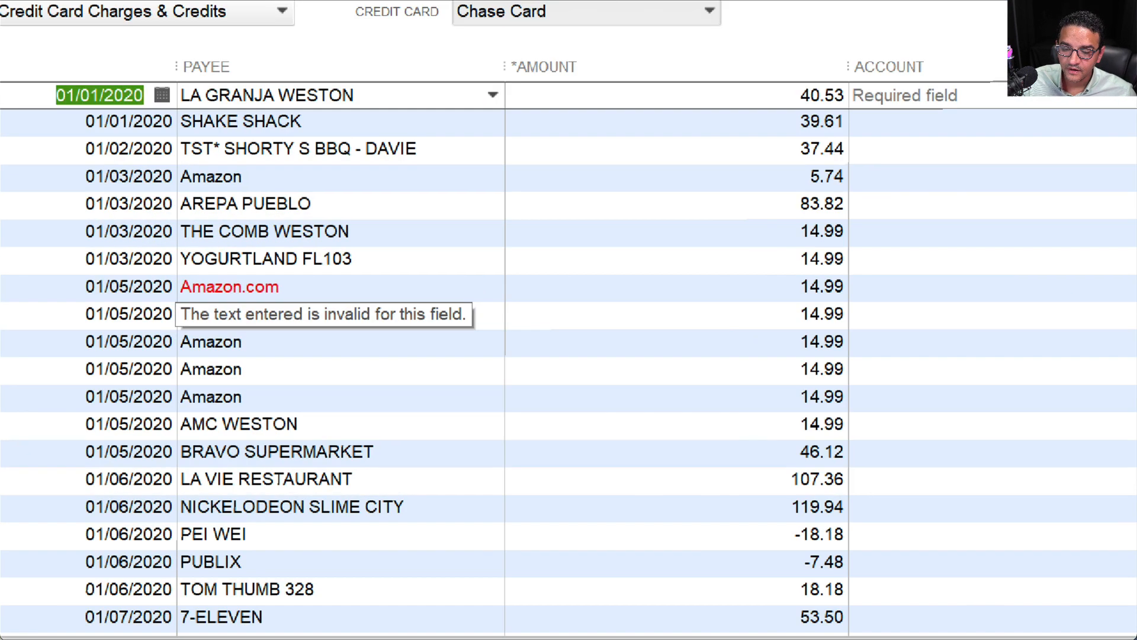
mouse_move(311, 267)
left_mouse_down()
mouse_move(192, 246)
mouse_move(253, 313)
mouse_move(268, 252)
left_mouse_up()
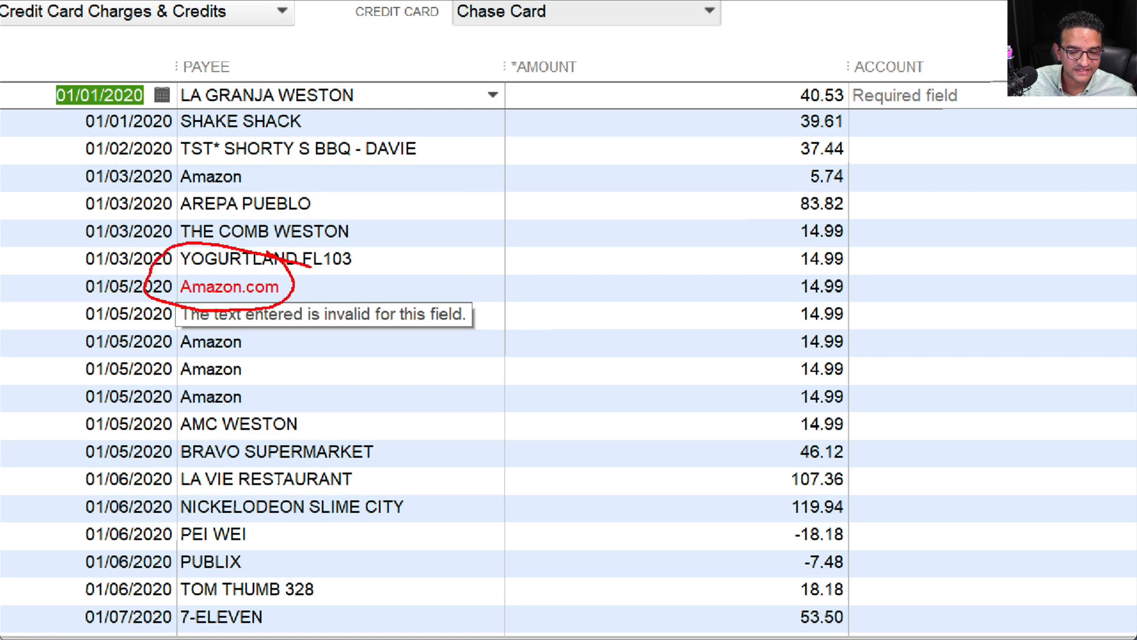
key("Escape")
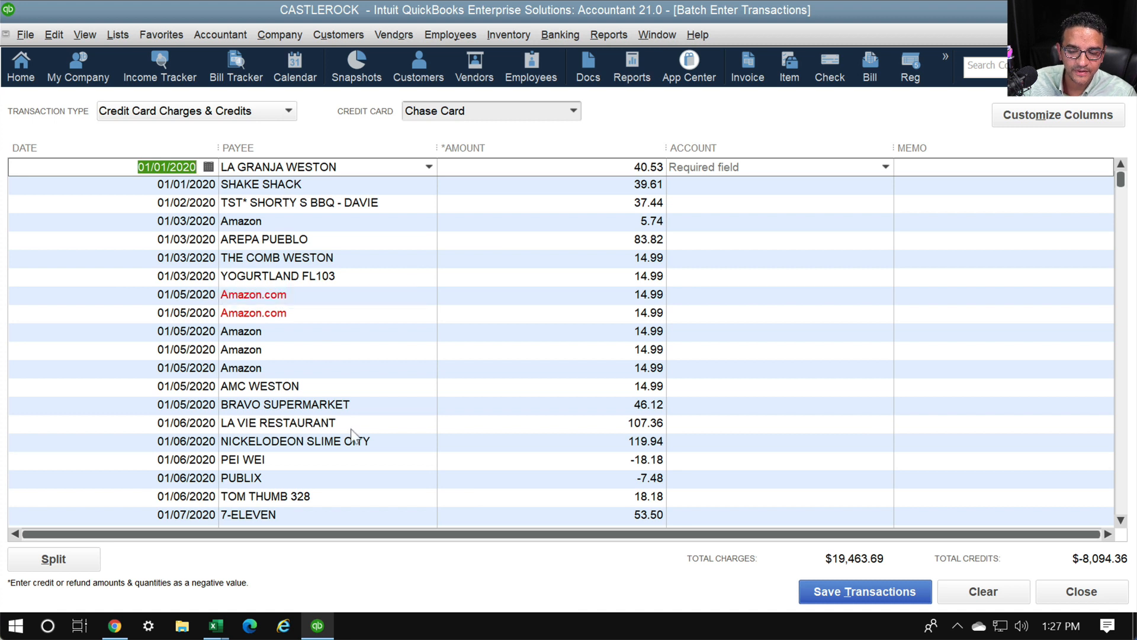
left_click(376, 484)
left_click(299, 295)
Change one payee to Amazon and Quick Add Amazon.com as a vendor
left_click(429, 296)
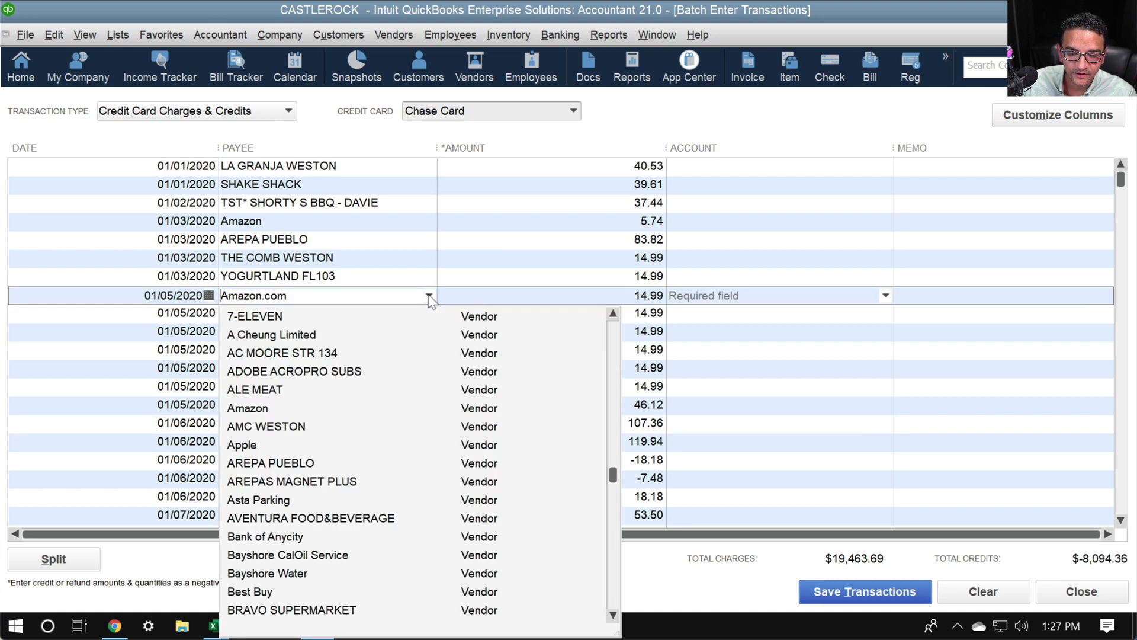
left_click_drag(363, 298, 140, 288)
type("Am")
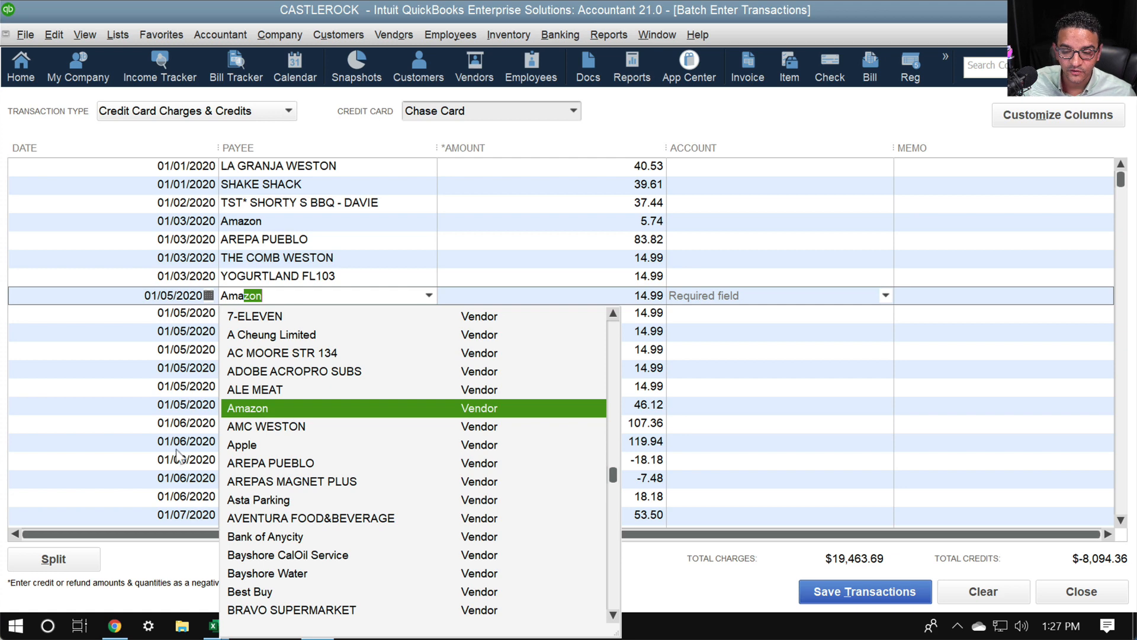
left_click(260, 409)
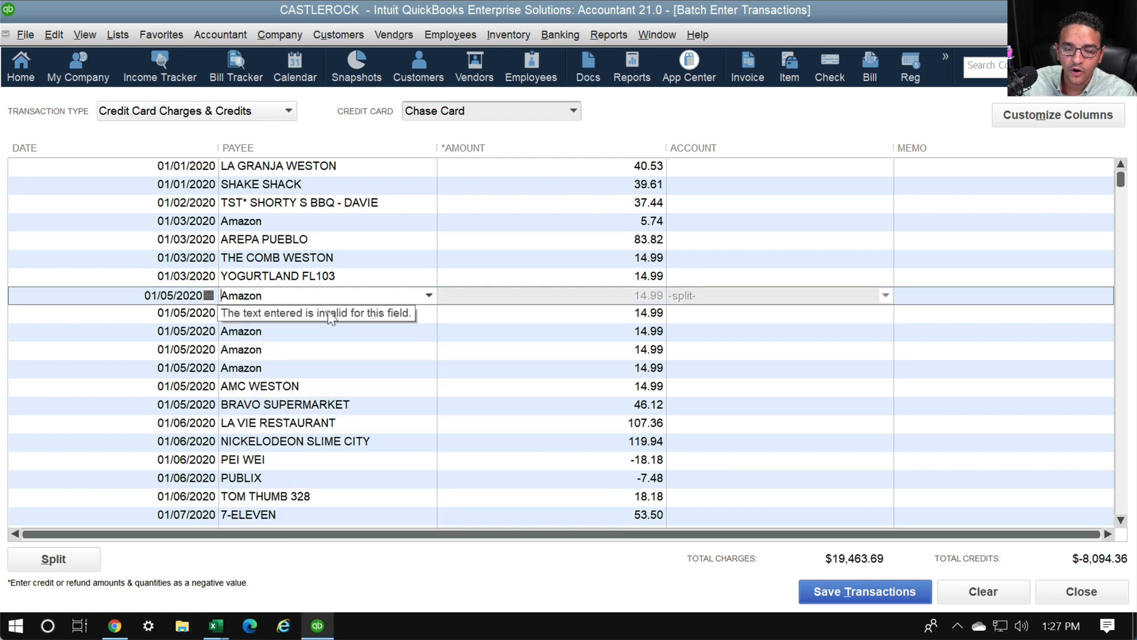
left_click(347, 314)
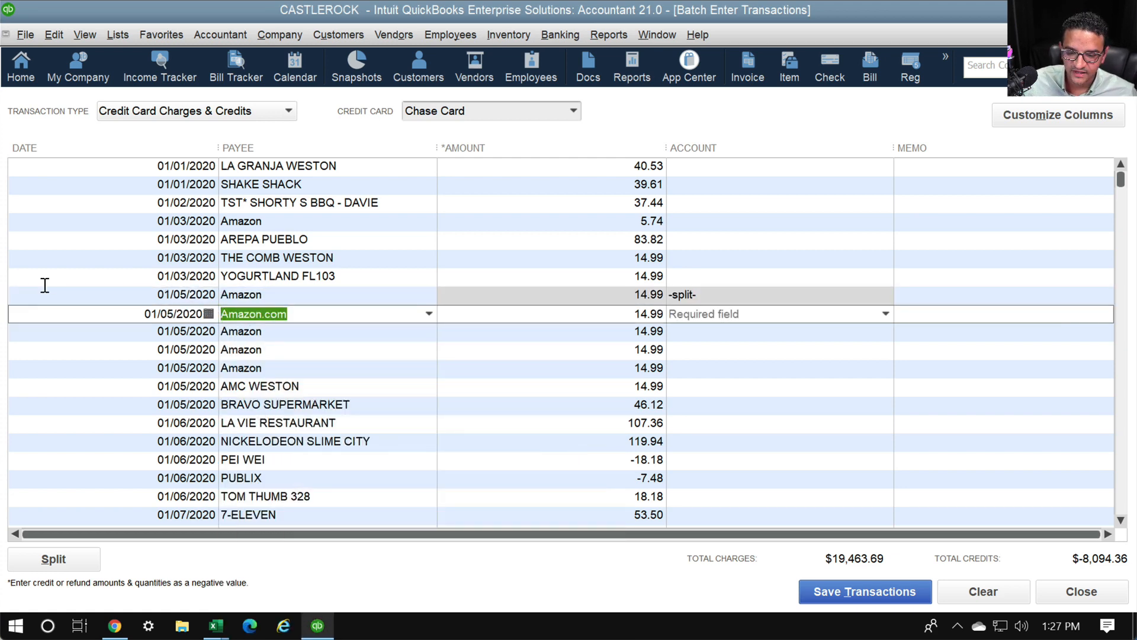
key("Tab")
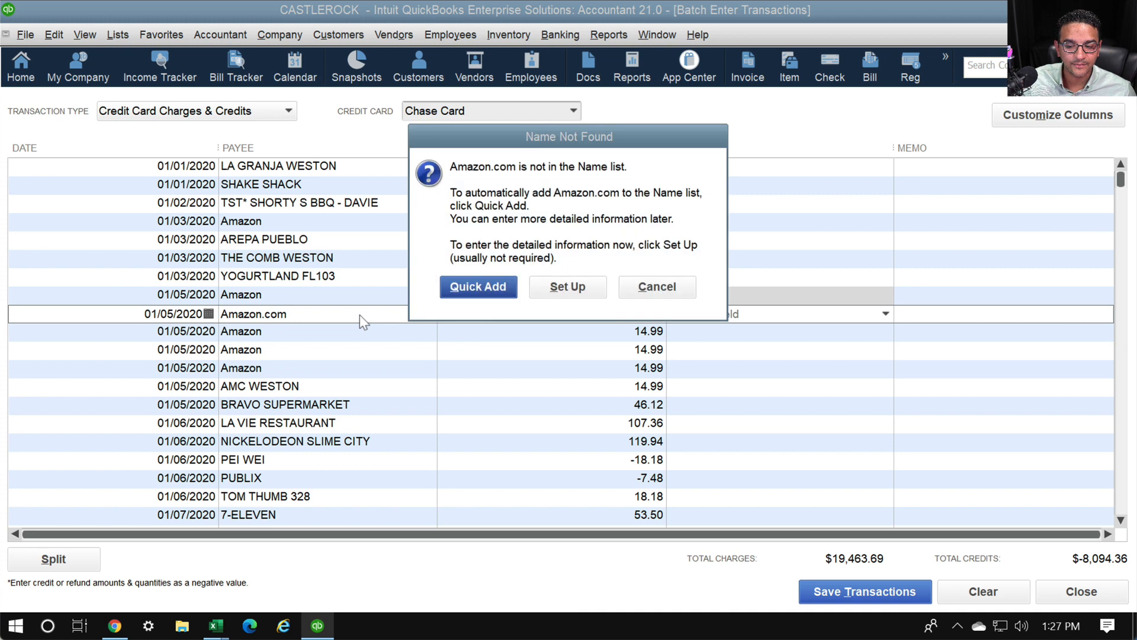
left_click(487, 294)
left_click(502, 339)
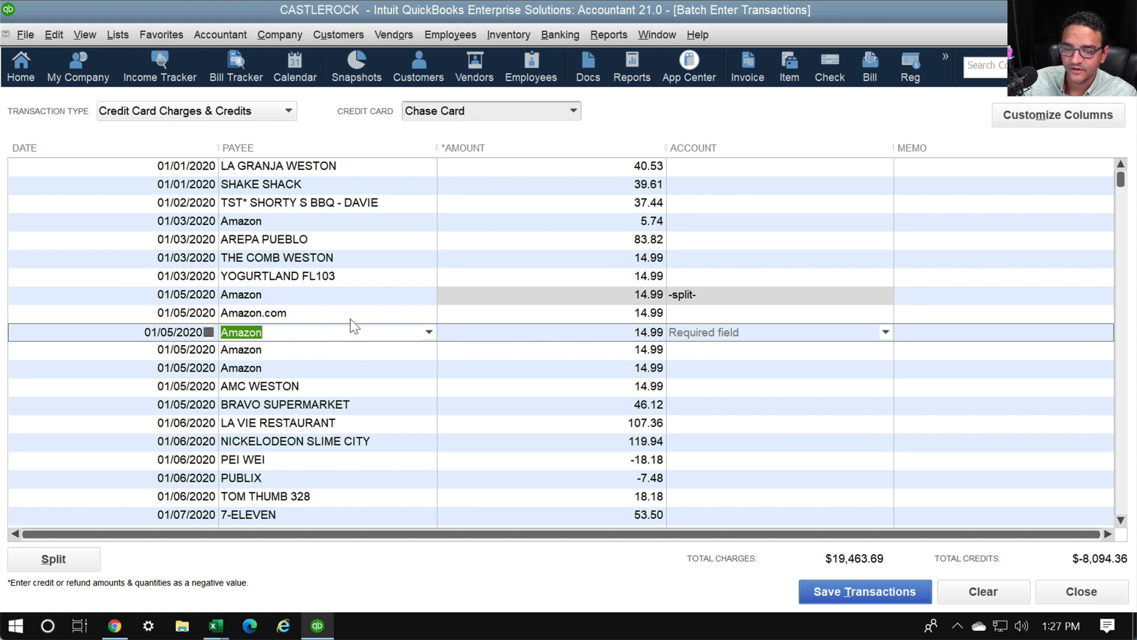
Discard every charge row so the batch grid is empty again
left_click(788, 296)
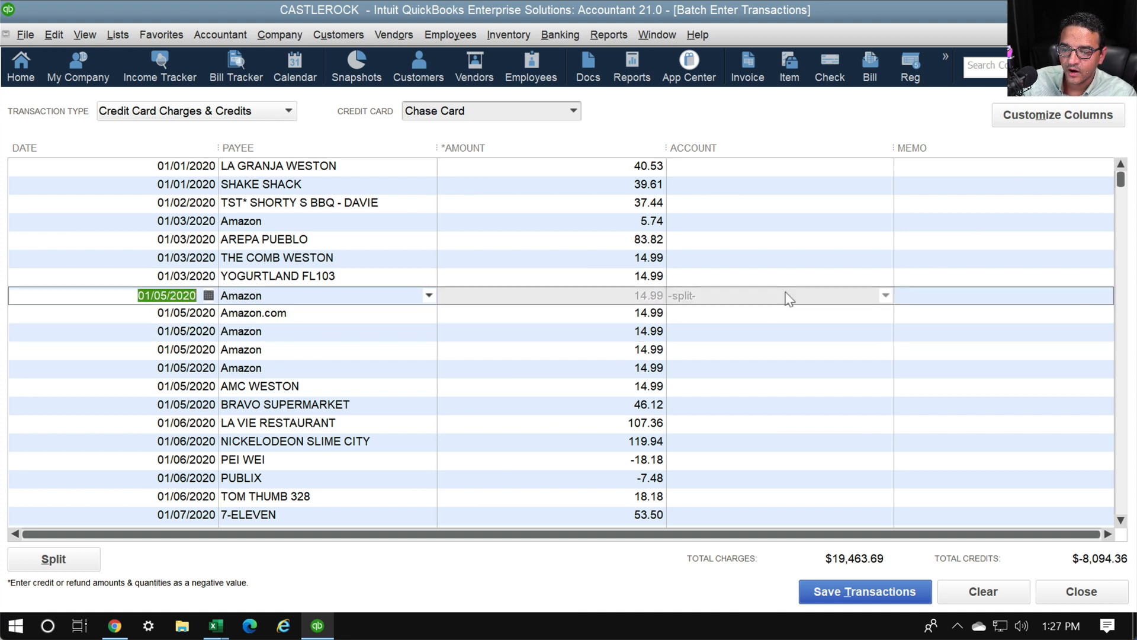
left_click(706, 166)
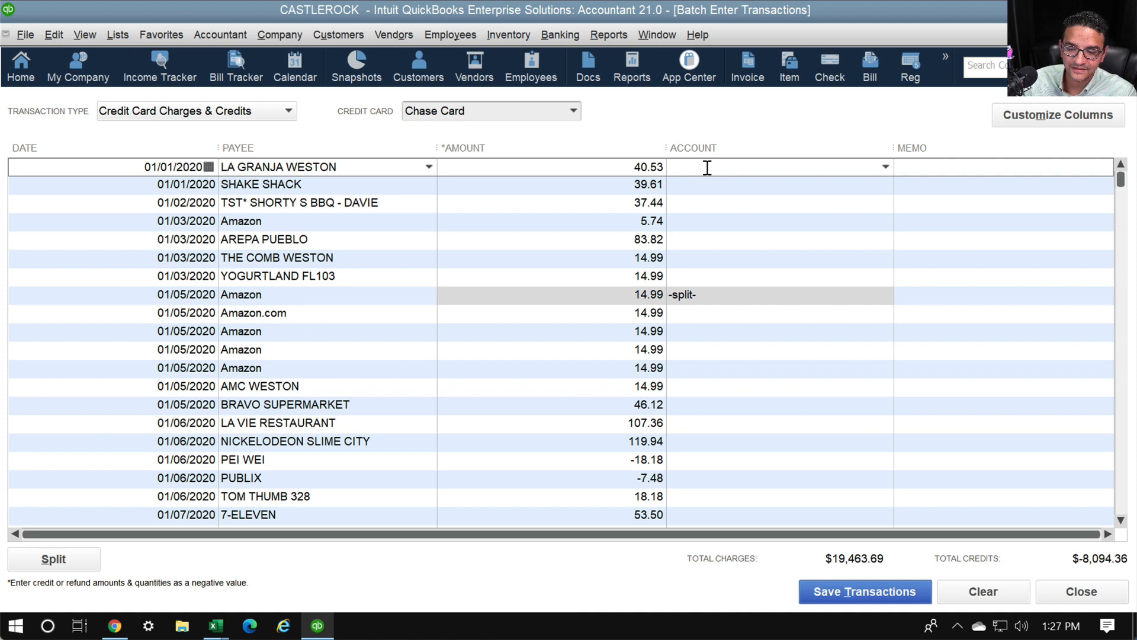
left_click(886, 167)
left_click(886, 167)
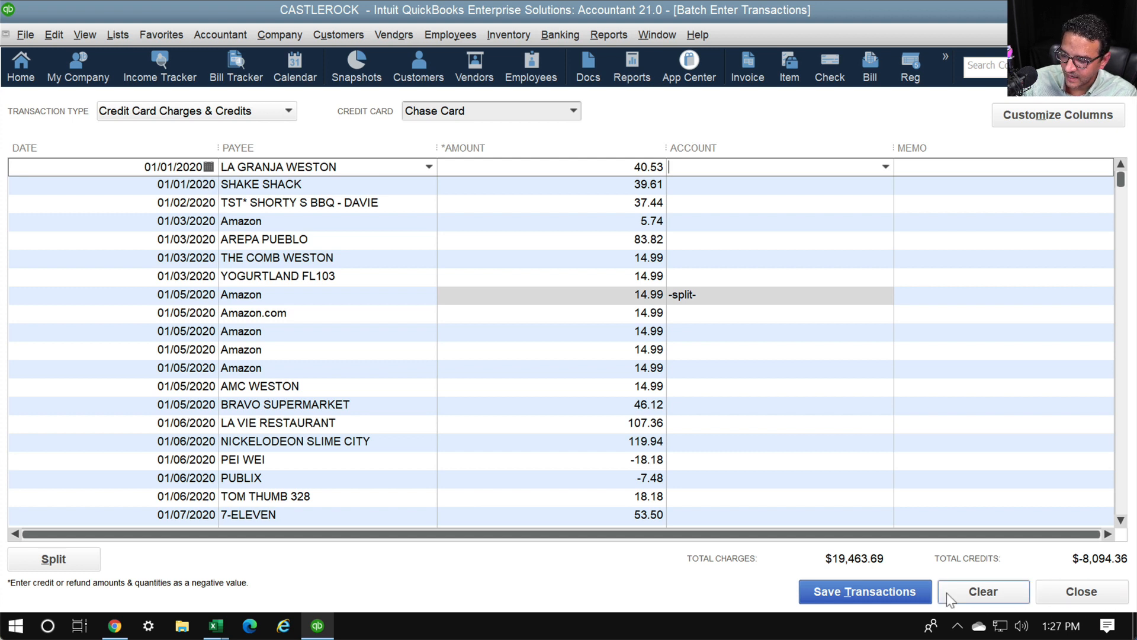
left_click(981, 592)
left_click(538, 208)
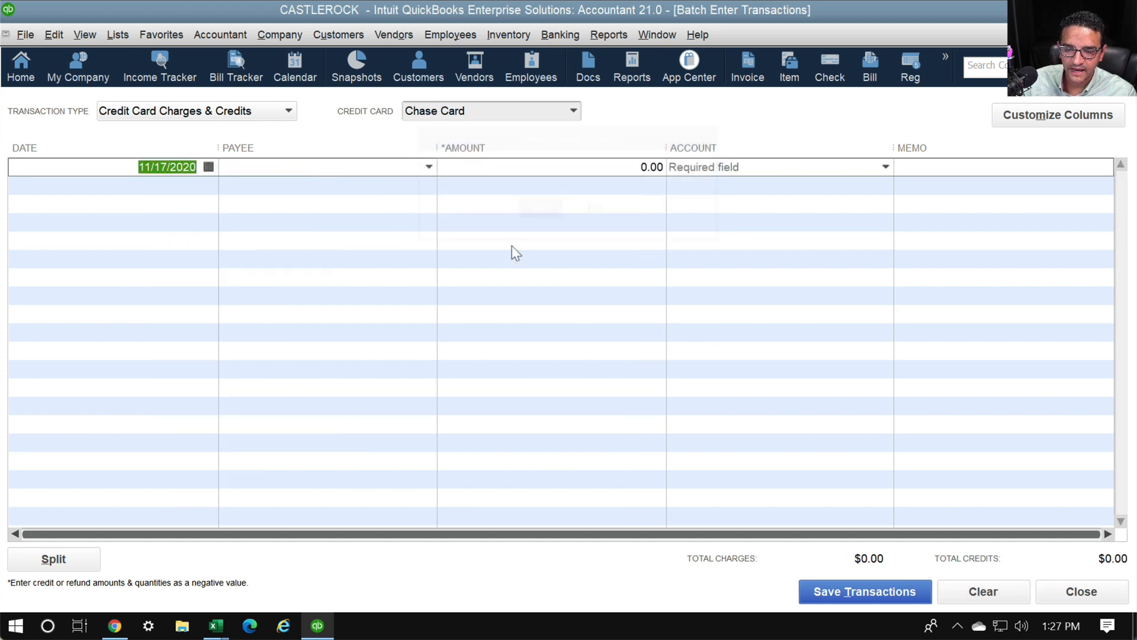
In Book2, sort columns A–C by Payee from A to Z
mouse_move(214, 632)
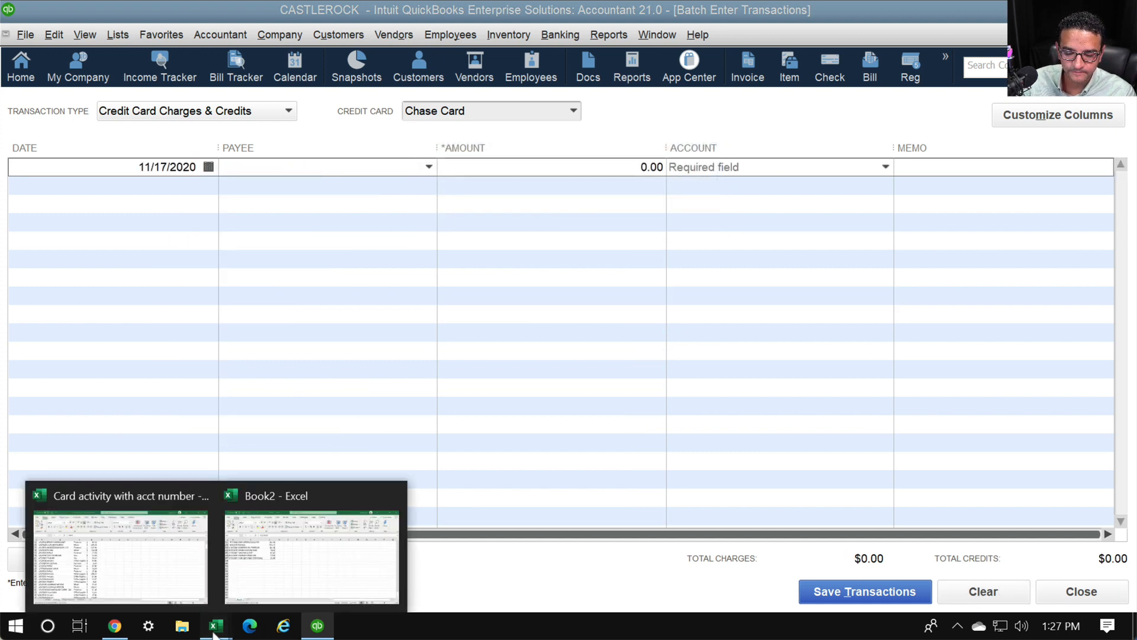
left_click(289, 573)
left_click(281, 370)
scroll(211, 330, "up", 20)
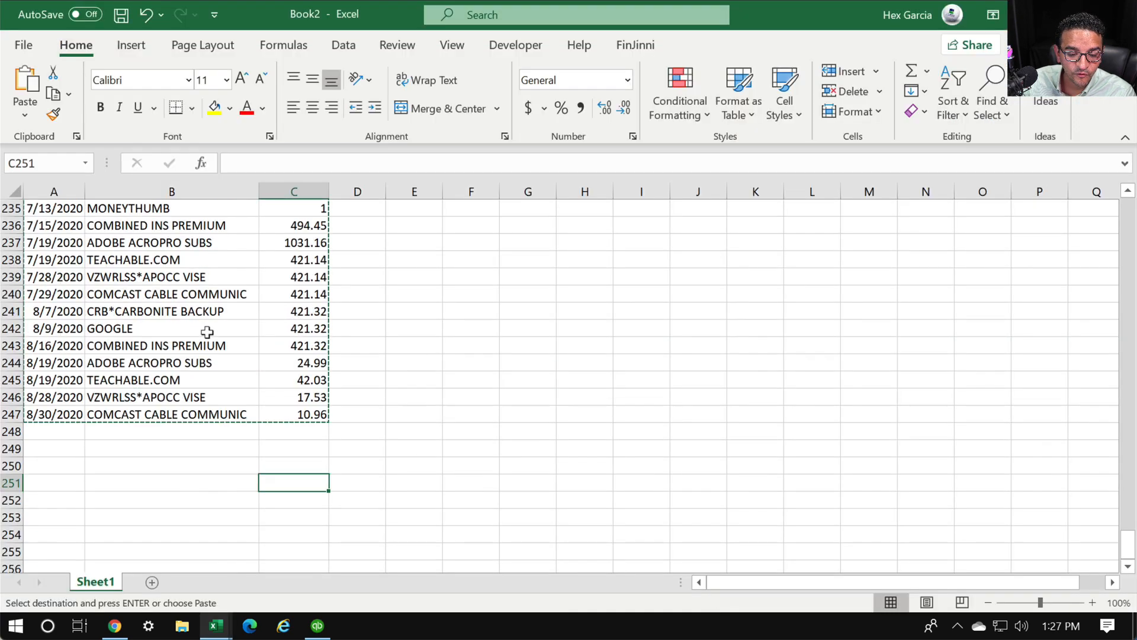
scroll(214, 304, "up", 15)
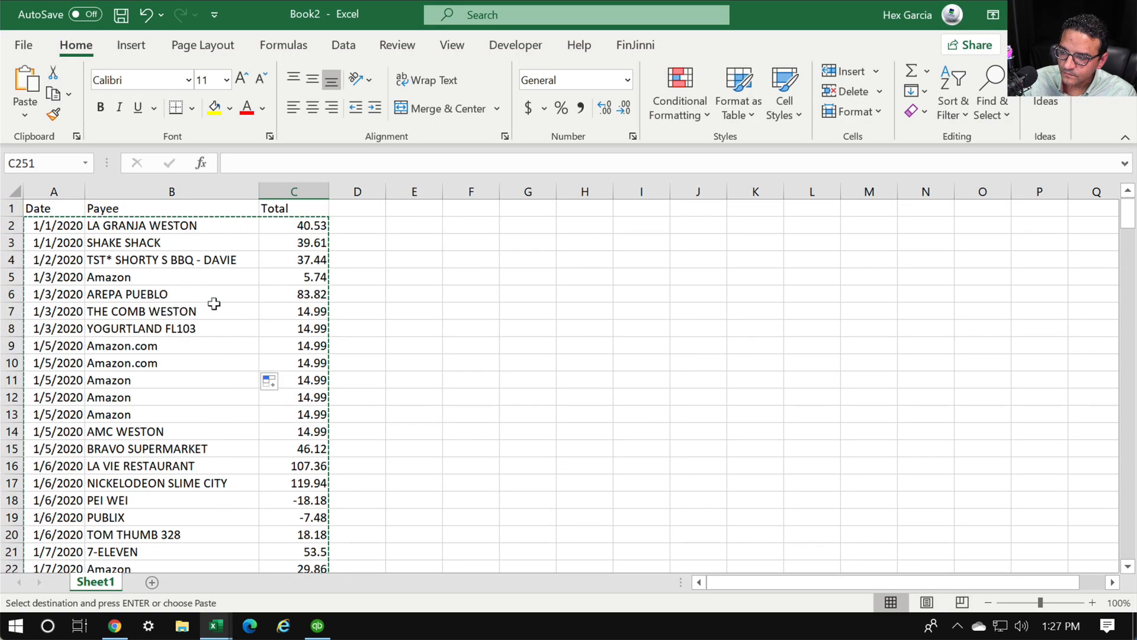
left_click_drag(53, 191, 287, 191)
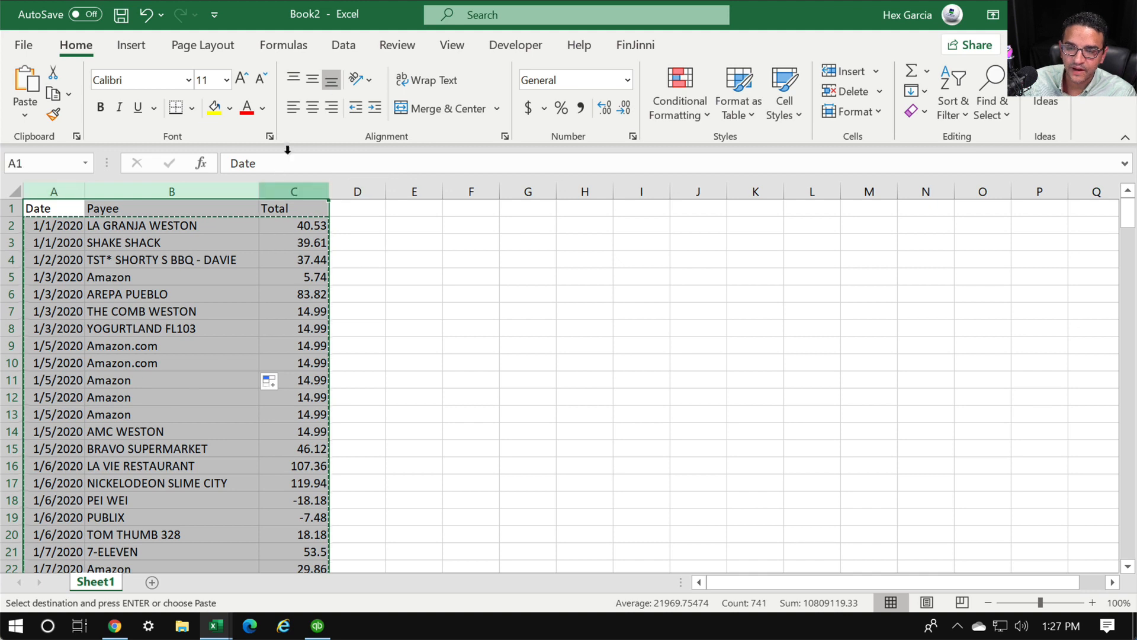
left_click(343, 45)
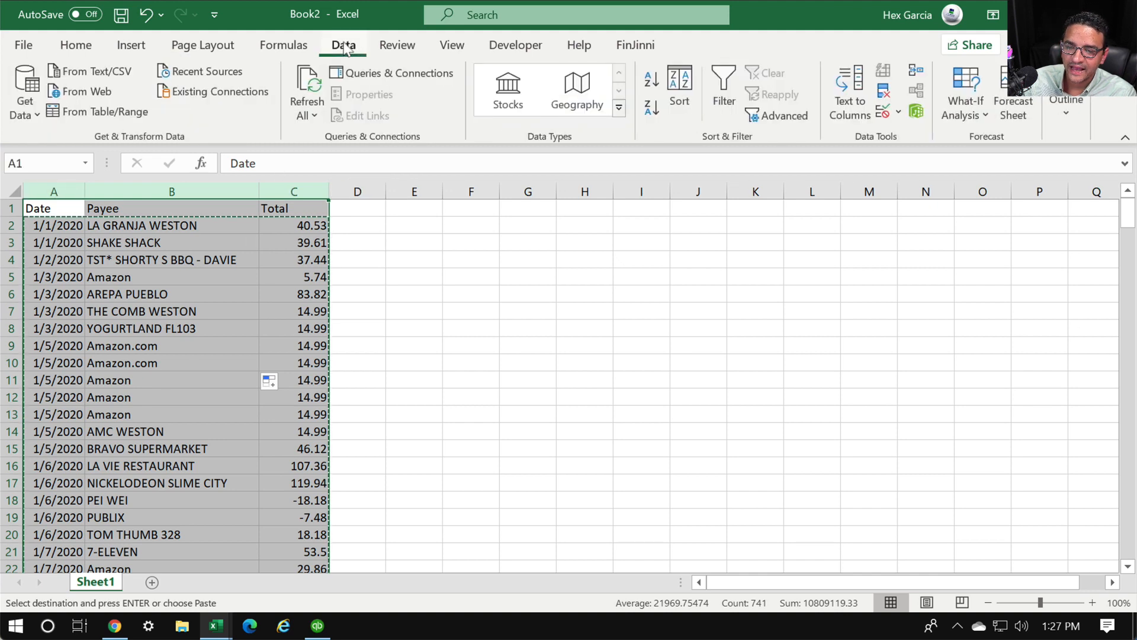
left_click(682, 83)
left_click(596, 371)
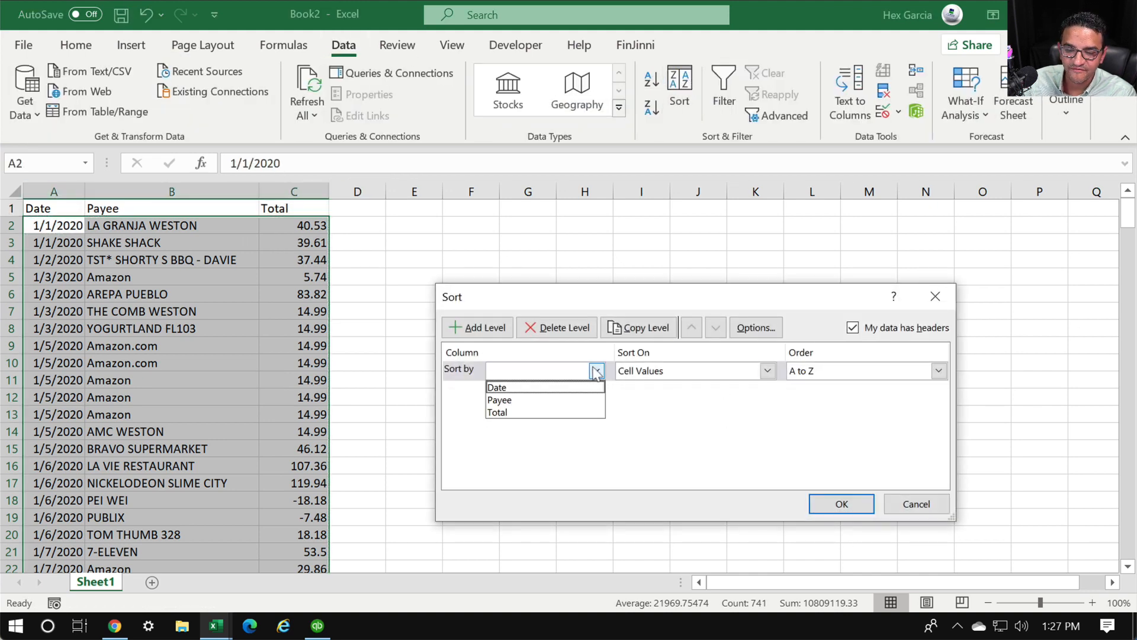
left_click(513, 401)
left_click(842, 505)
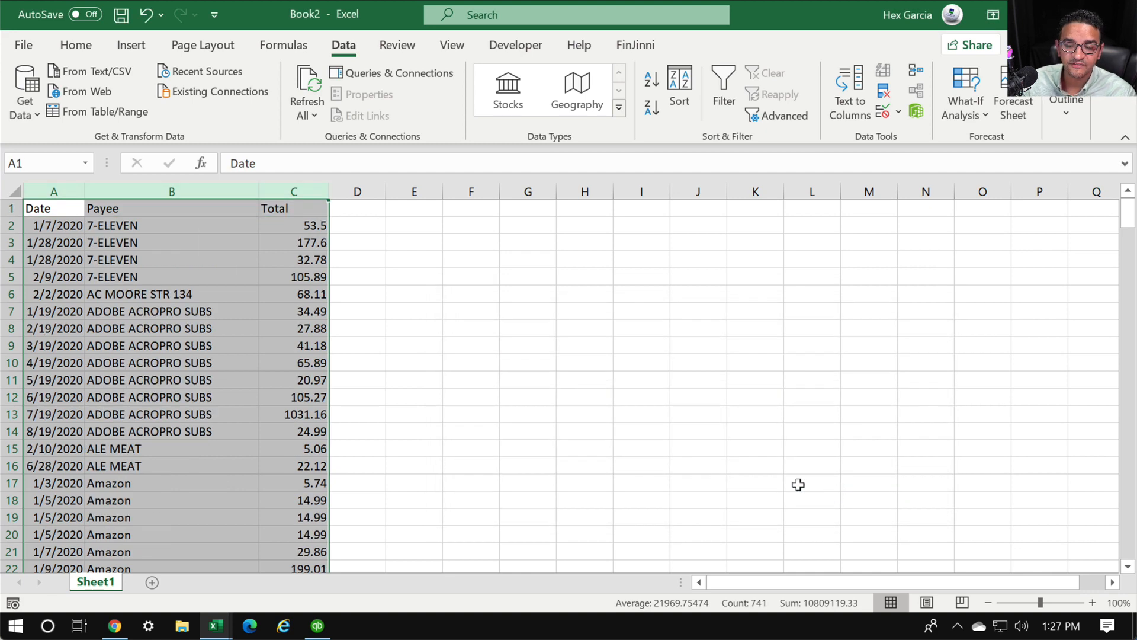
Copy the data rows A2:C247 to the clipboard
left_click(229, 341)
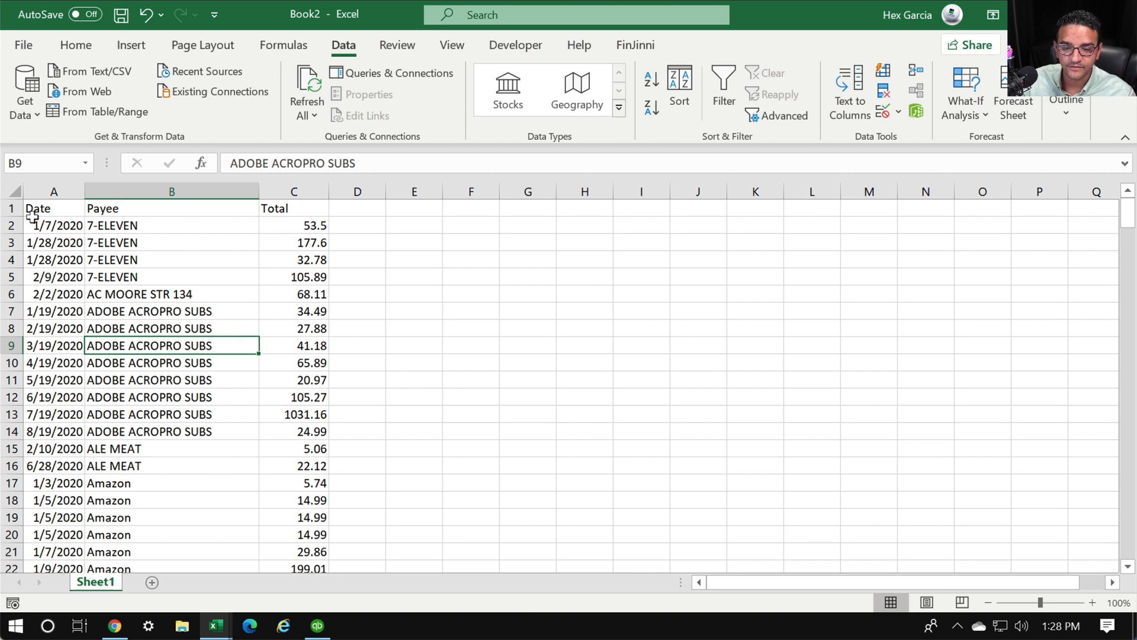
left_click_drag(32, 222, 305, 217)
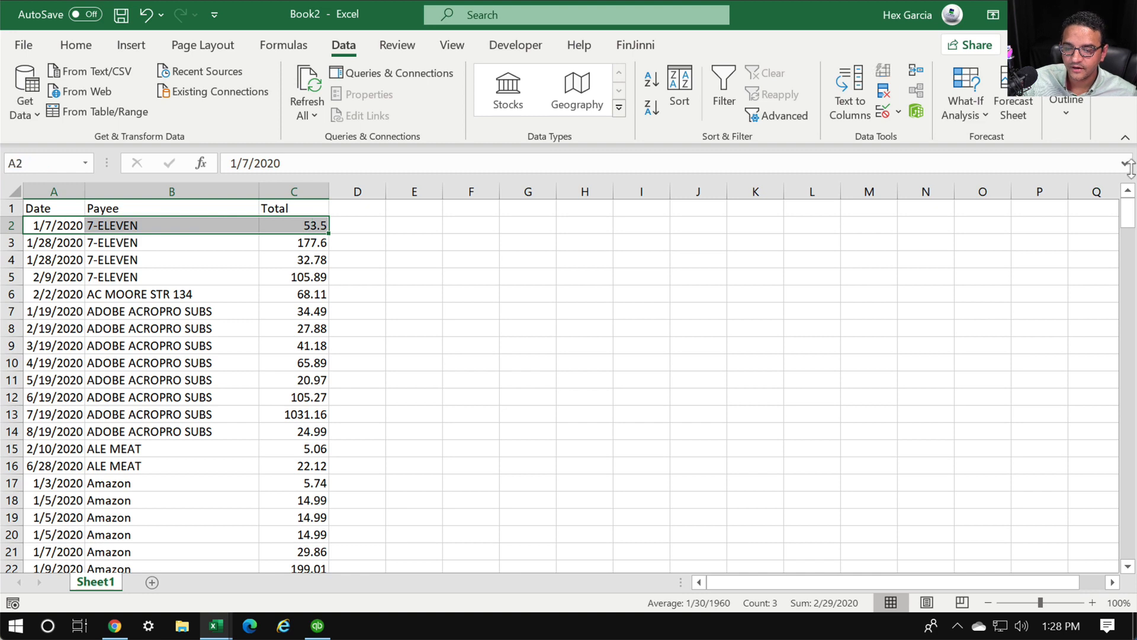
scroll(158, 518, "down", 14)
scroll(172, 504, "down", 20)
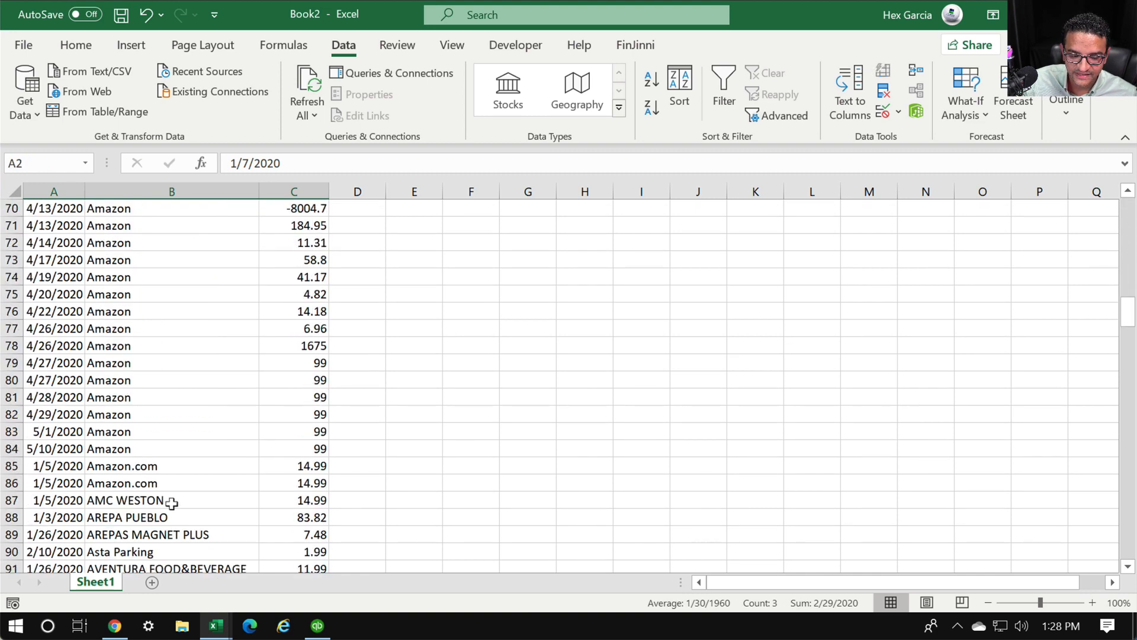
scroll(196, 480, "down", 20)
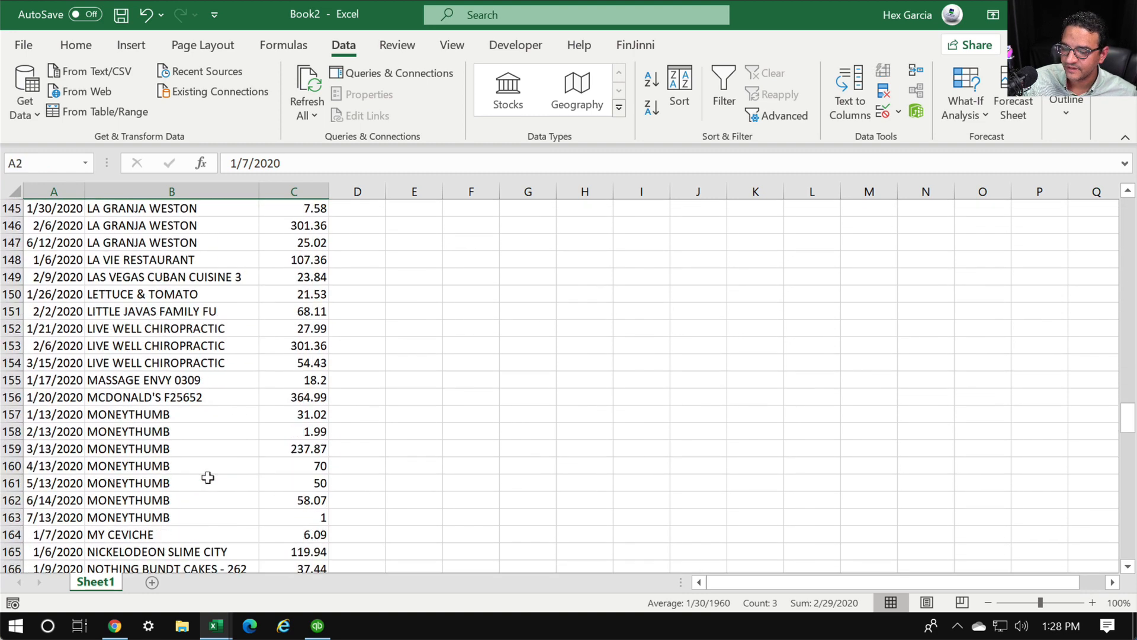
scroll(219, 480, "down", 13)
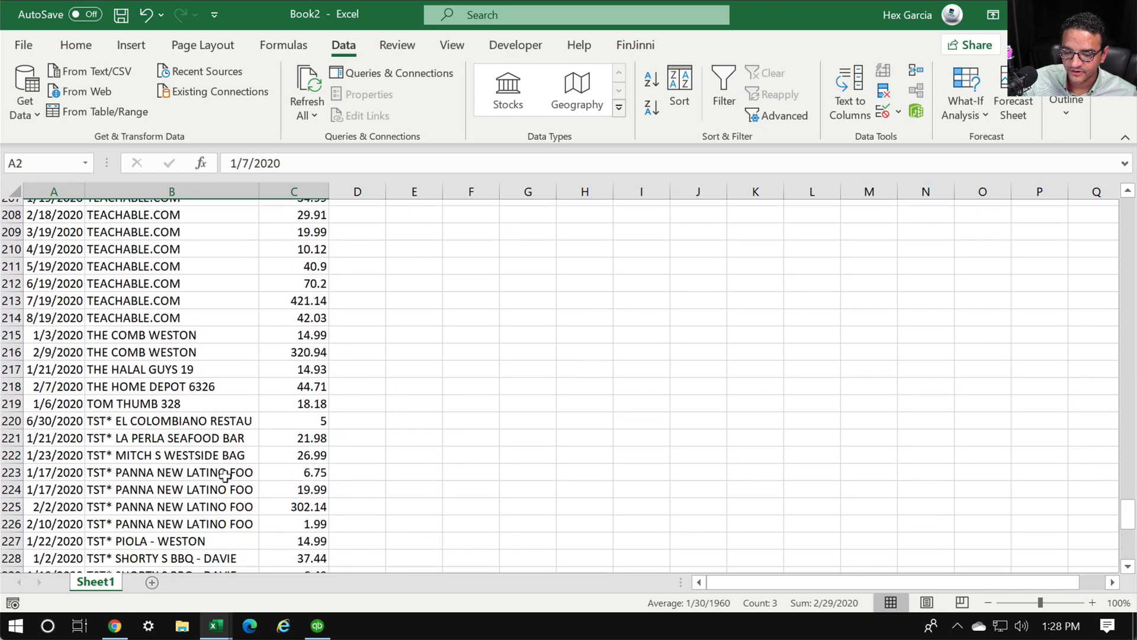
left_click(312, 459, "shift")
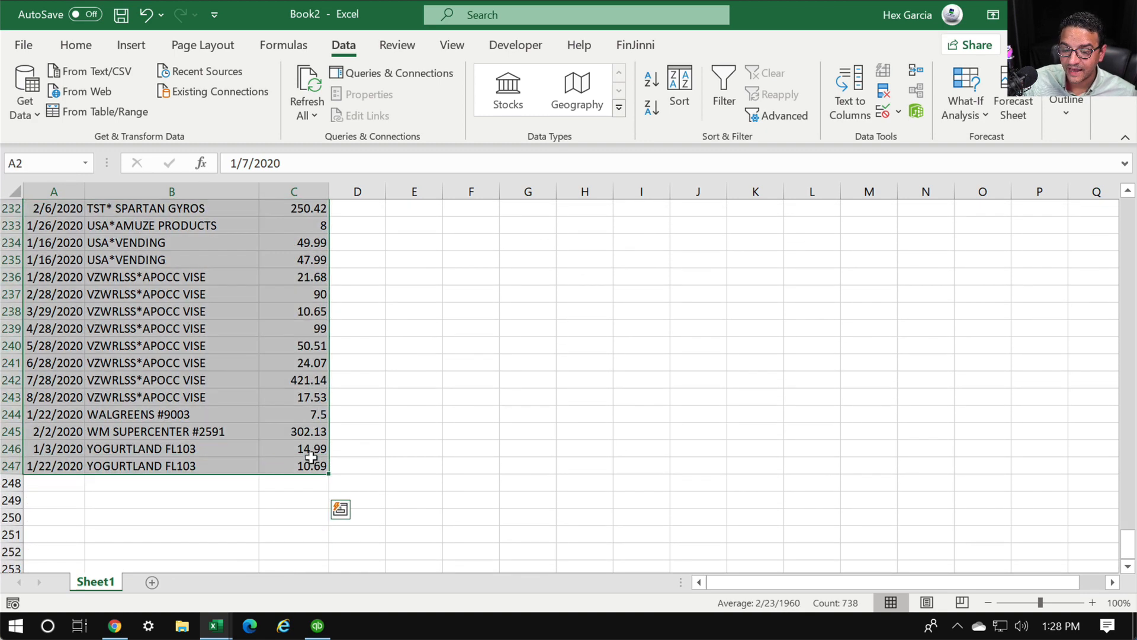
key("ctrl+c")
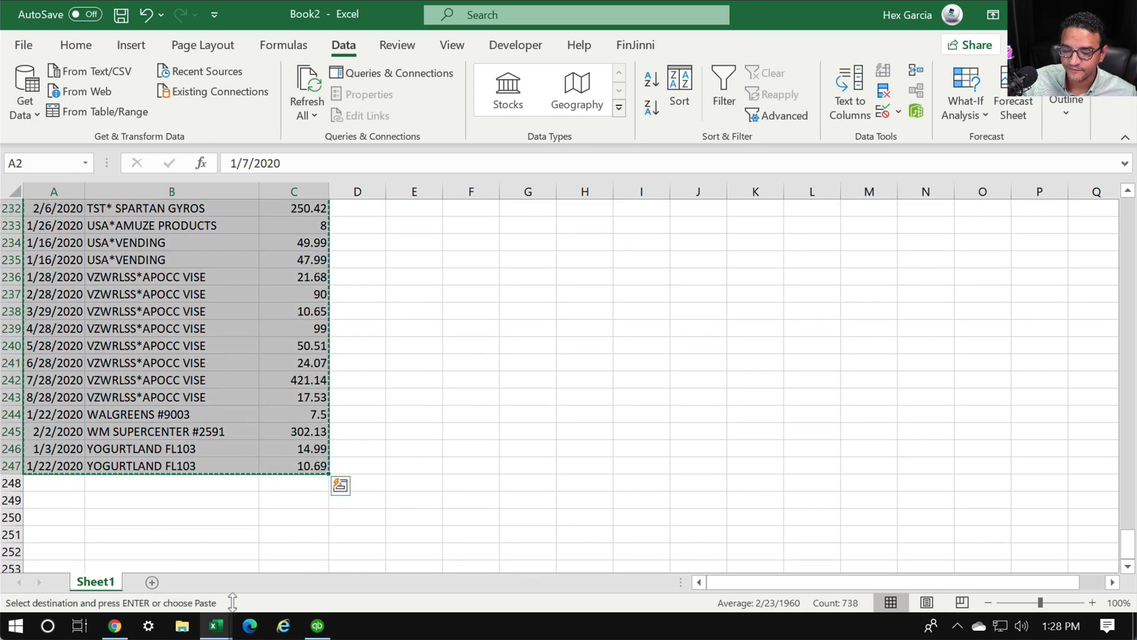
left_click(318, 626)
Paste the sorted charges and copy Automobile:Fuel down from the first 7-ELEVEN charge
right_click(168, 165)
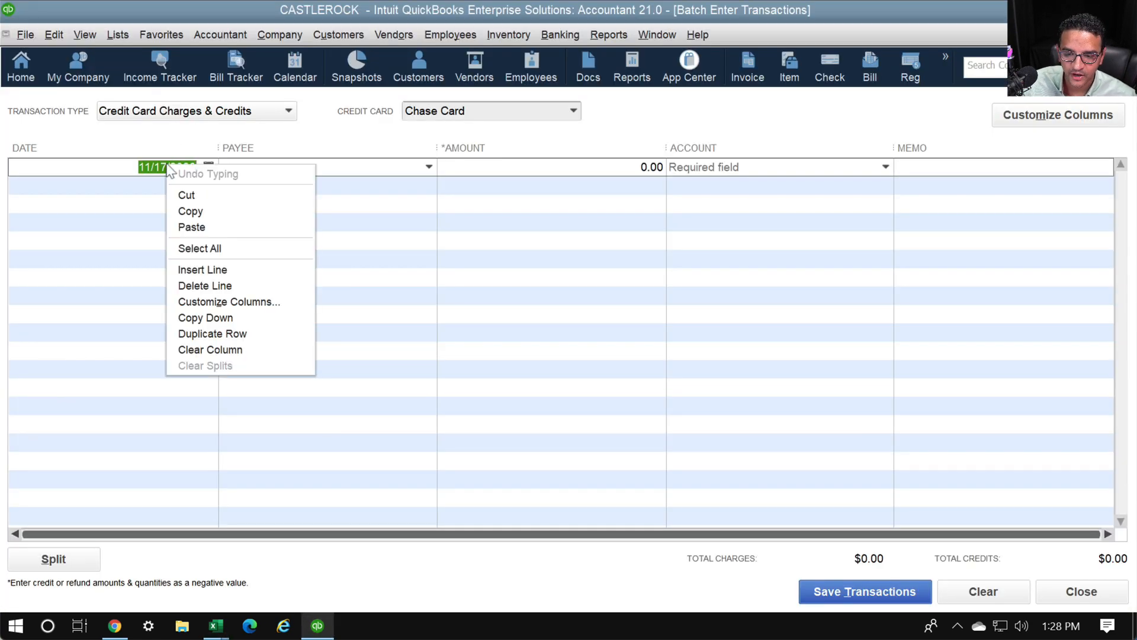
left_click(191, 227)
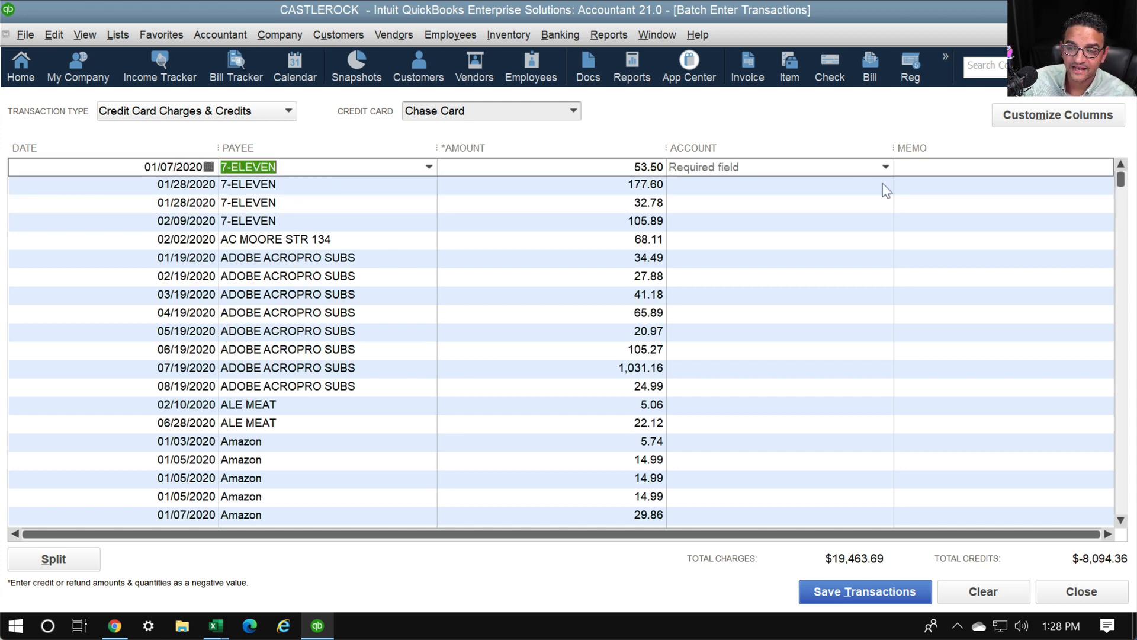
left_click(801, 168)
type("auto")
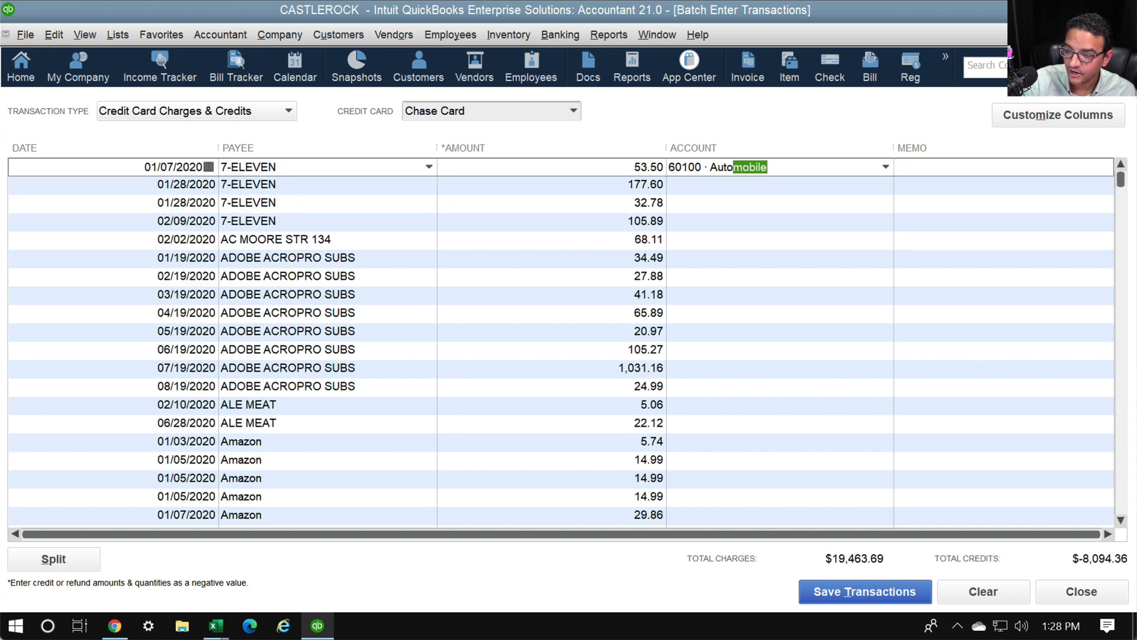
left_click(843, 173)
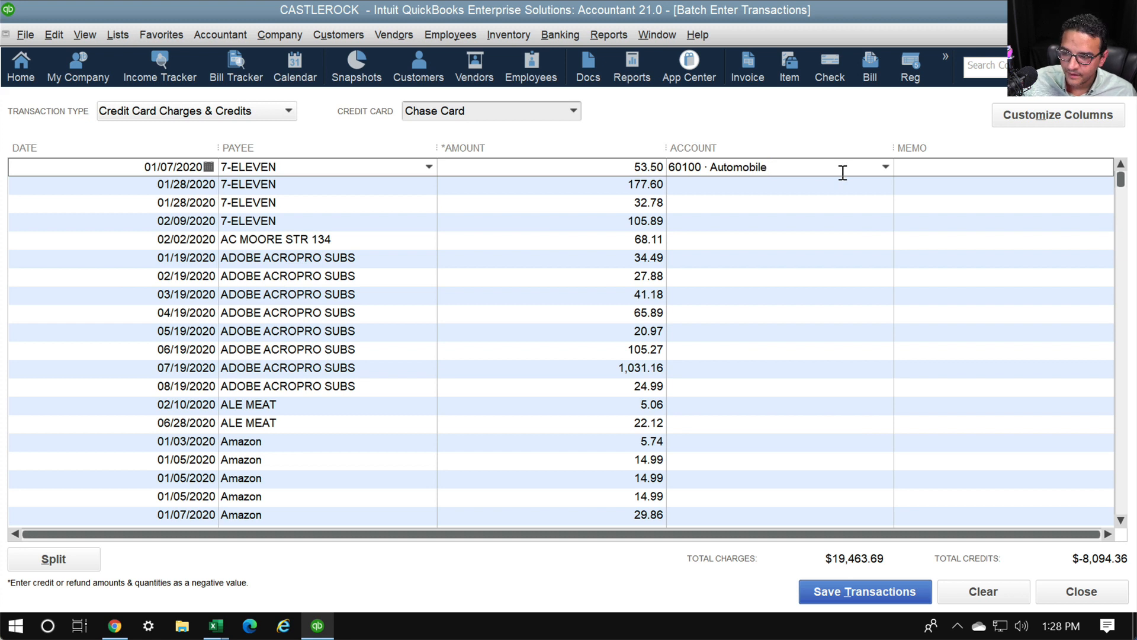
type(":f")
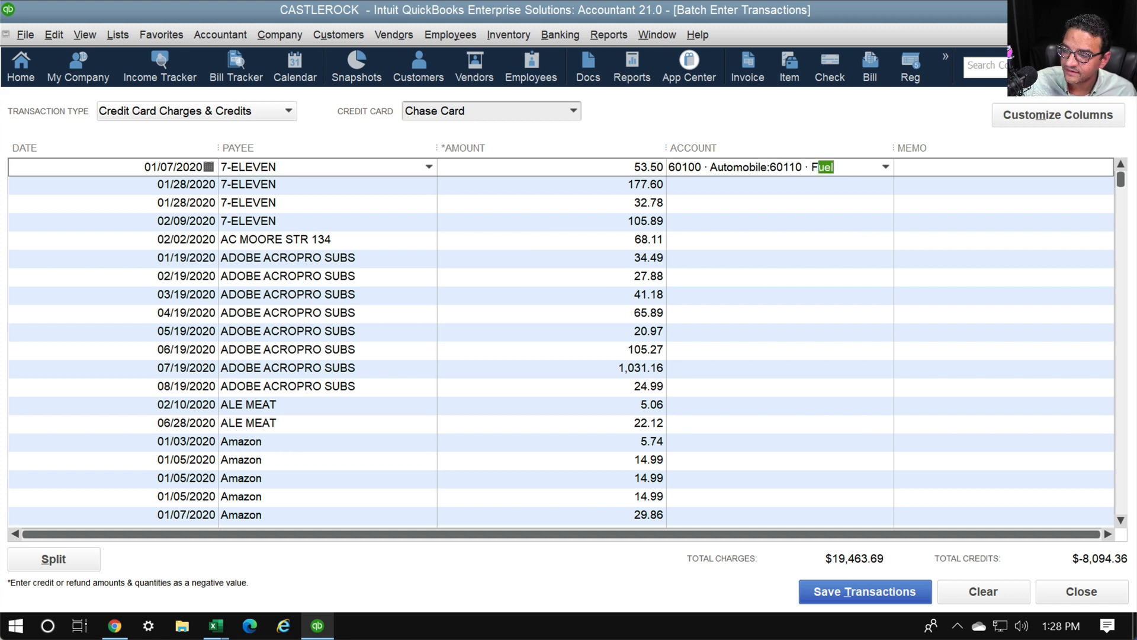
left_click(838, 172)
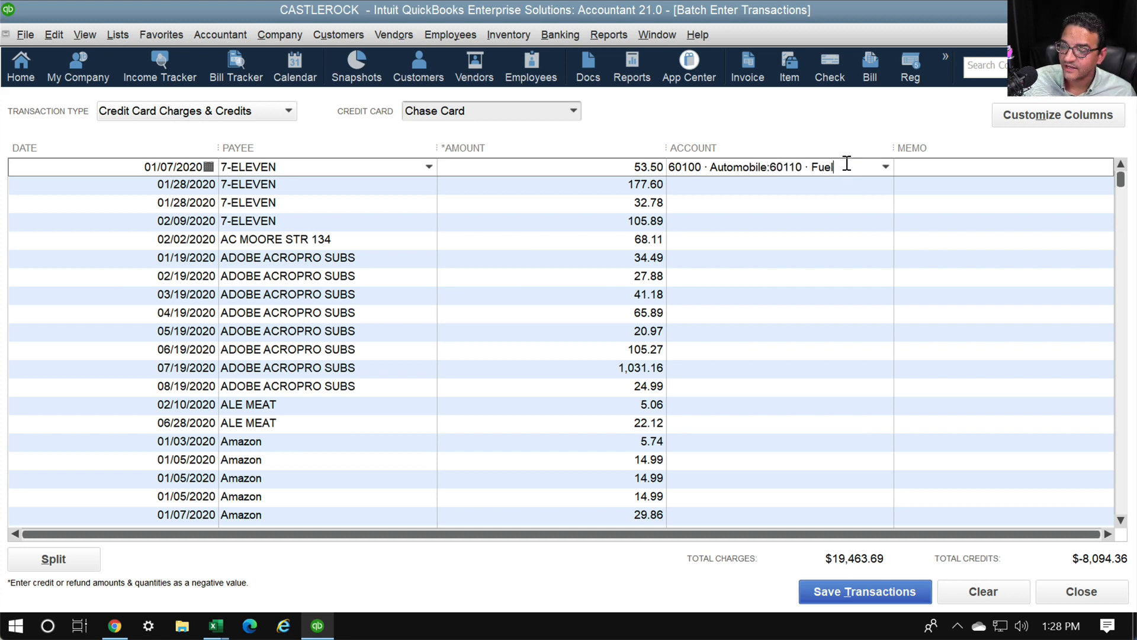
right_click(846, 168)
left_click(877, 316)
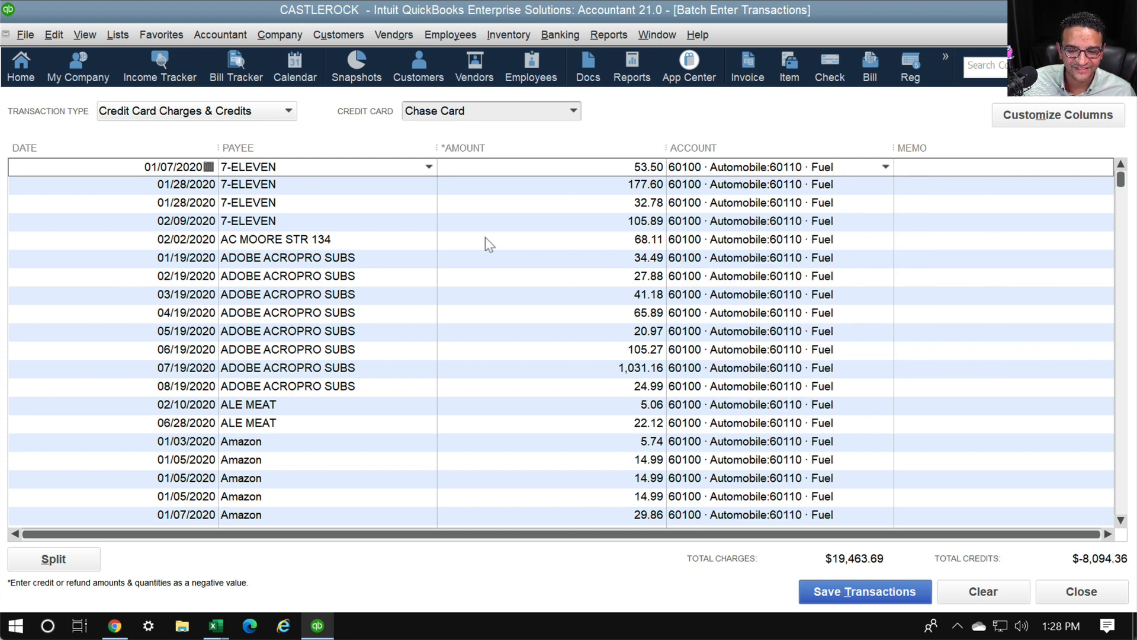
Code the AC MOORE and ADOBE charges to Office Supplies and copy it down
left_click(766, 223)
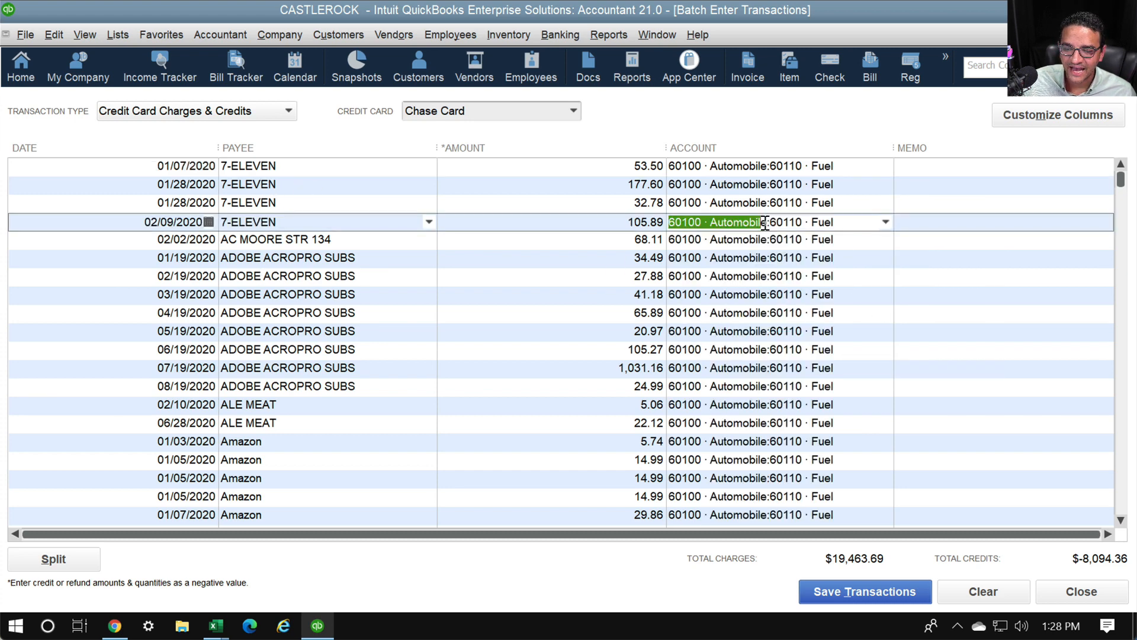
left_click(799, 240)
left_click_drag(853, 240, 612, 228)
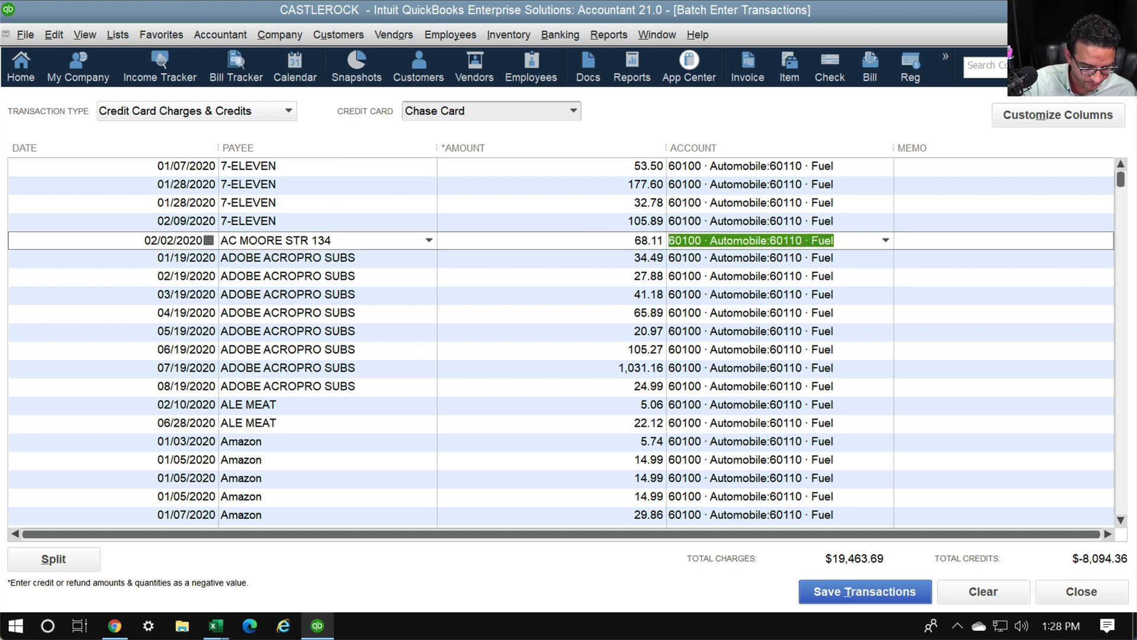
type("Office Supplies")
key("Tab")
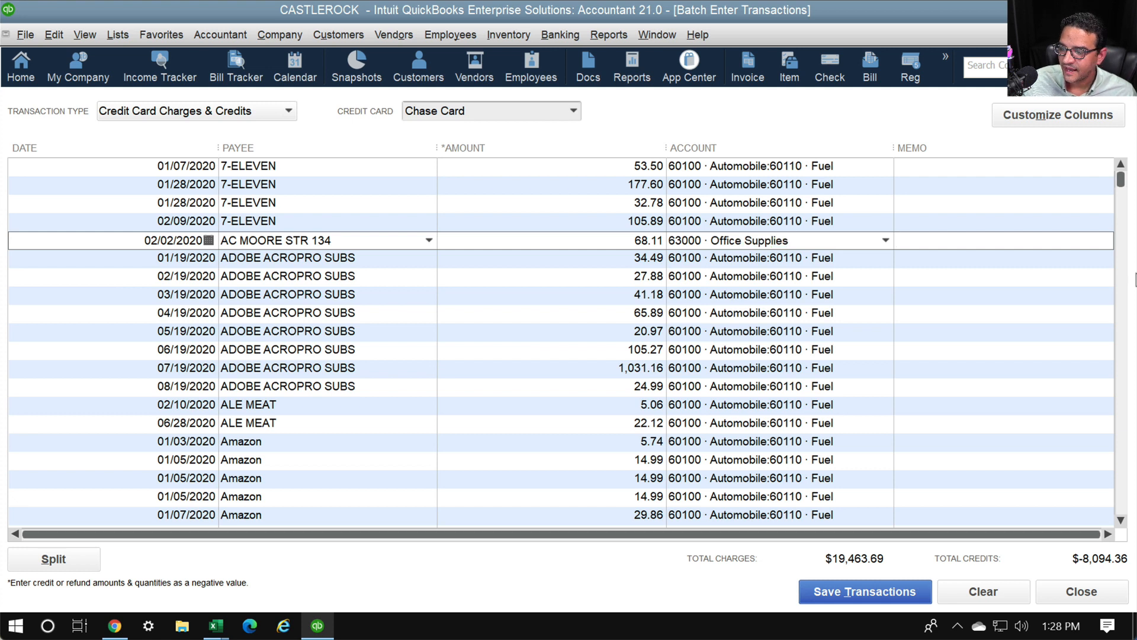
left_click(833, 261)
left_click_drag(853, 258, 645, 255)
type("Office Supplies")
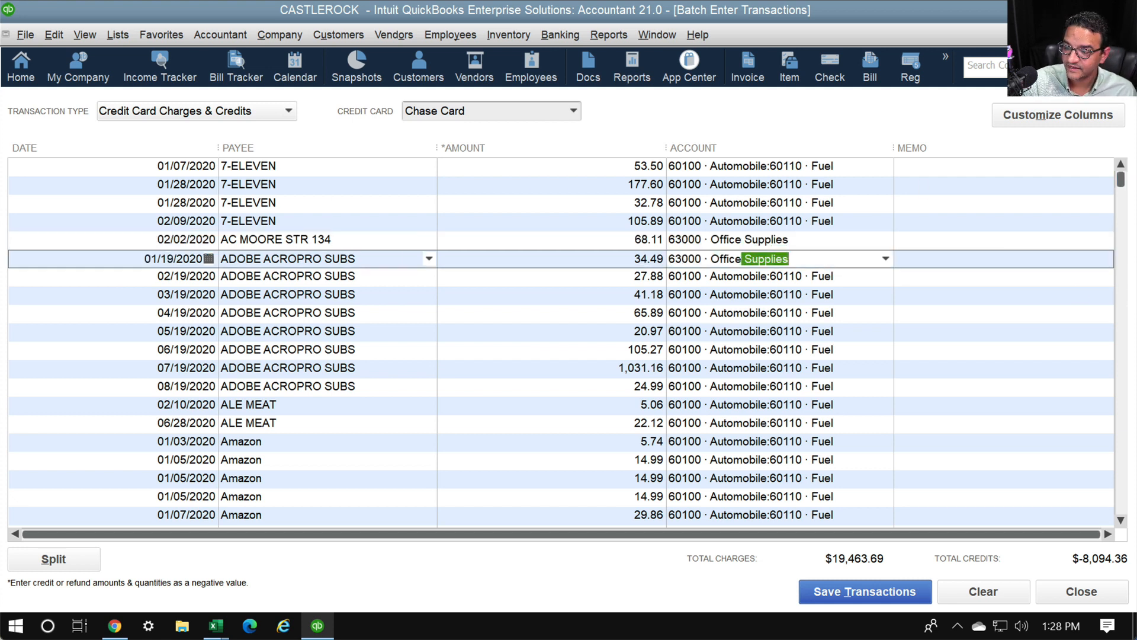
key("Tab")
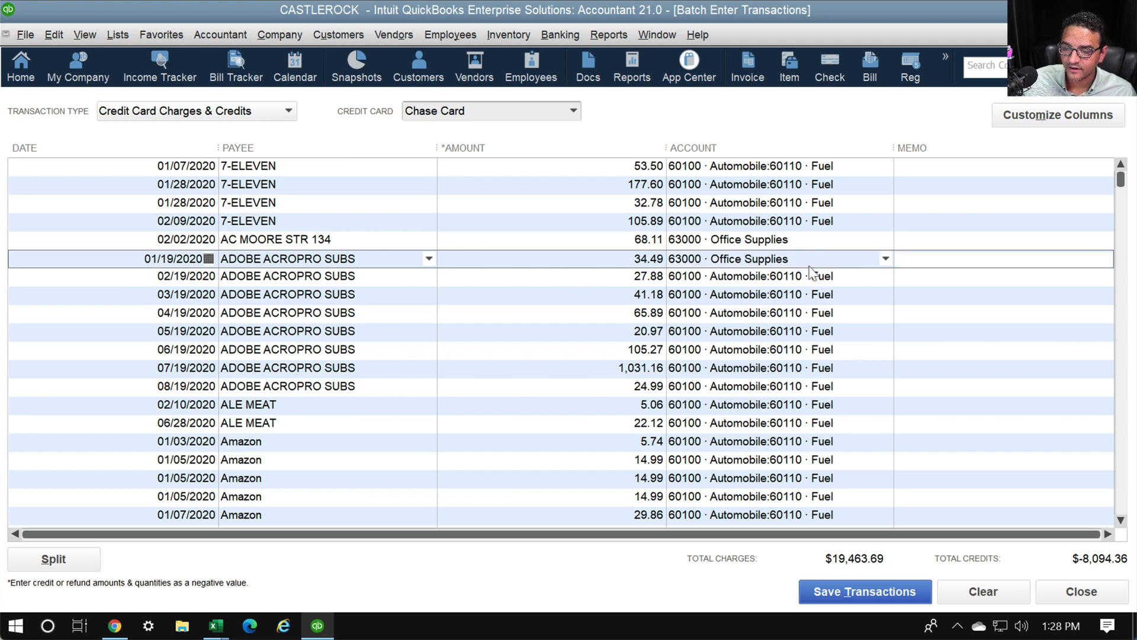
left_click(791, 259)
right_click(791, 259)
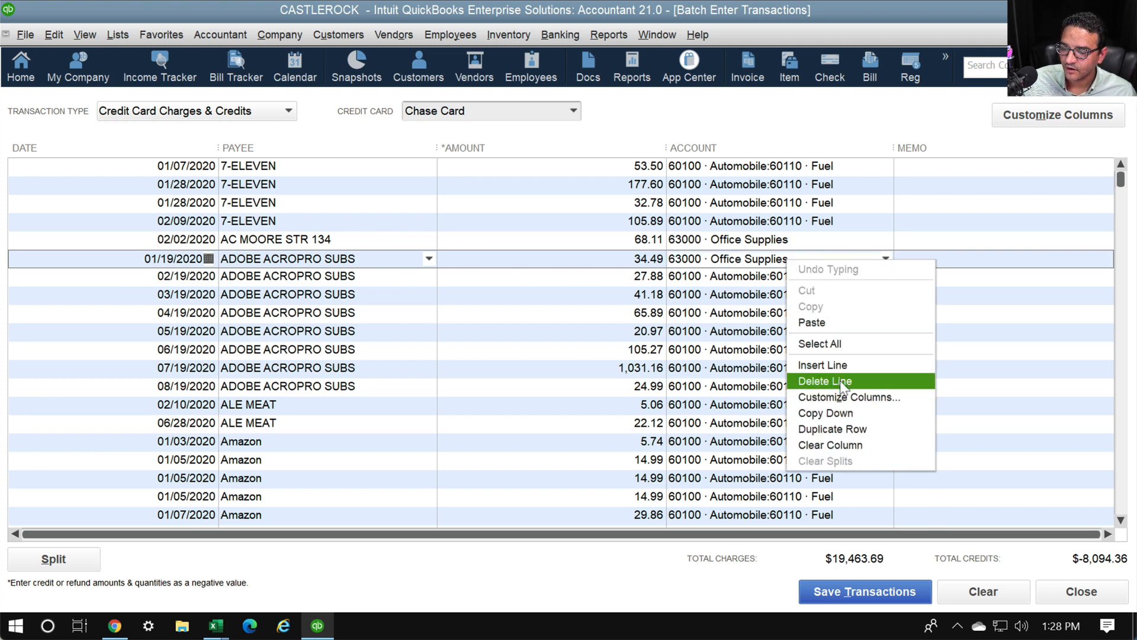
left_click(840, 412)
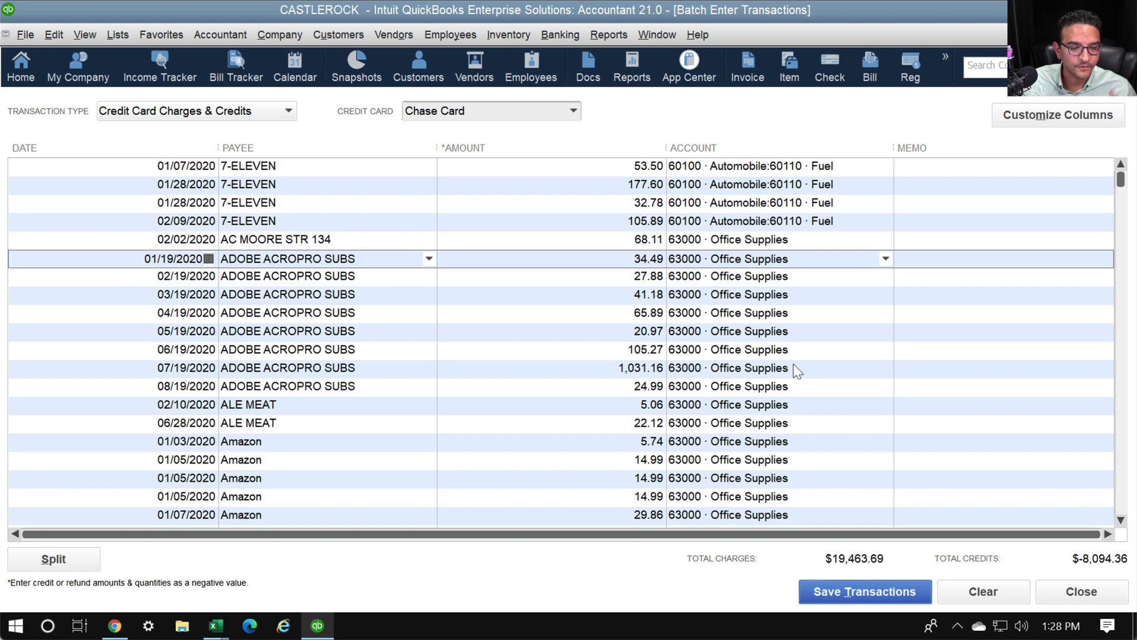
Code both ALE MEAT charges to MEALS
left_click(810, 408)
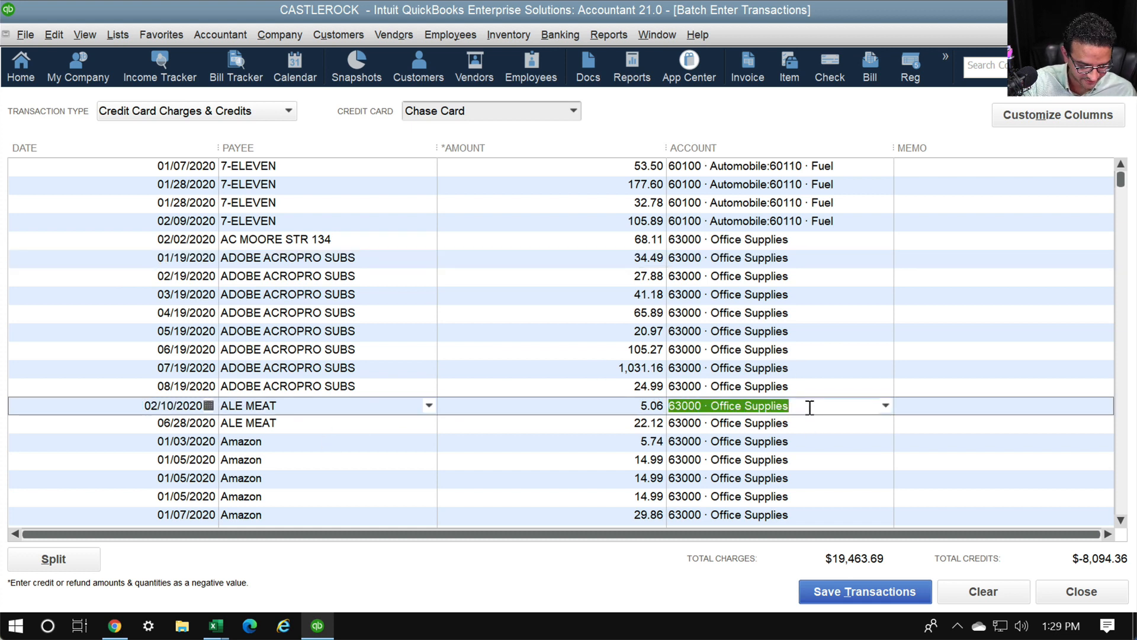
type("MEALS")
key("Tab")
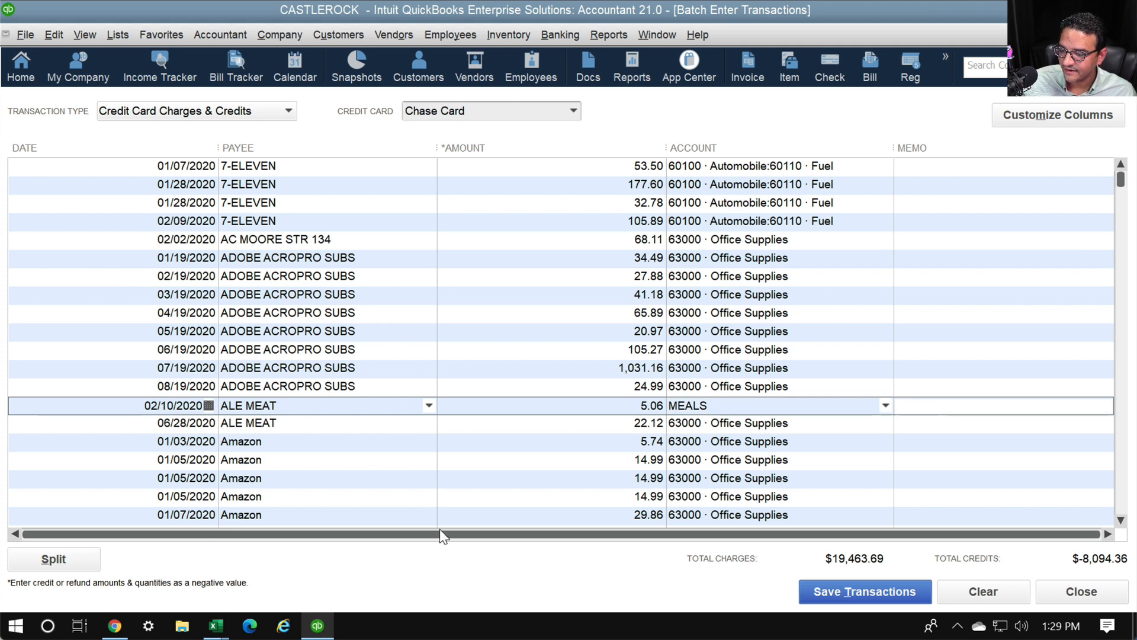
left_click(828, 426)
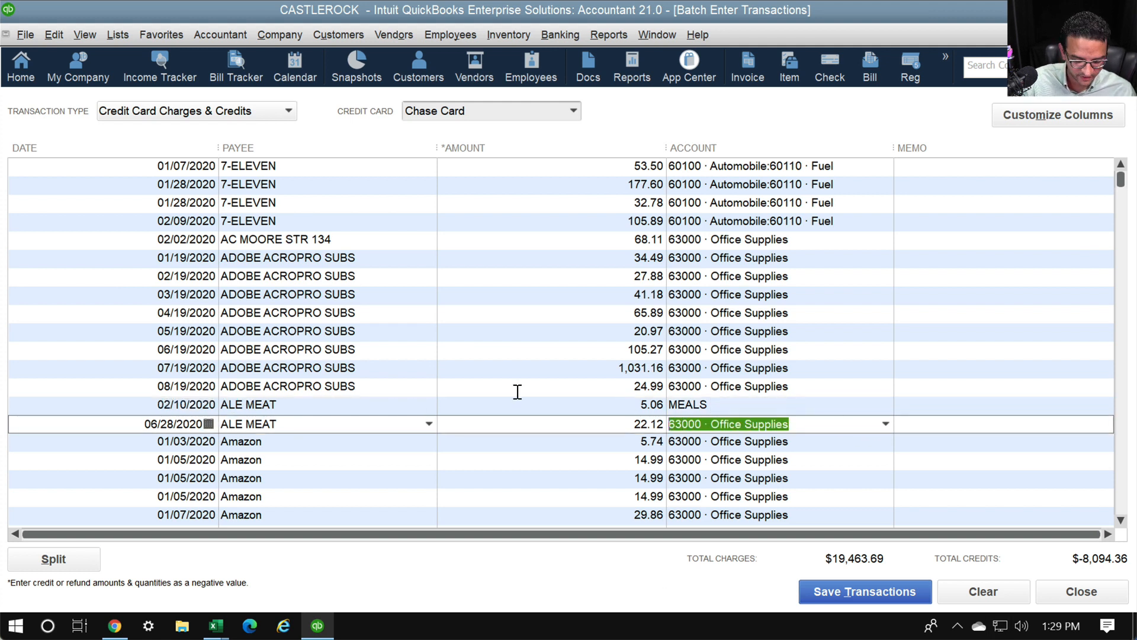
type("MEALS")
key("Tab")
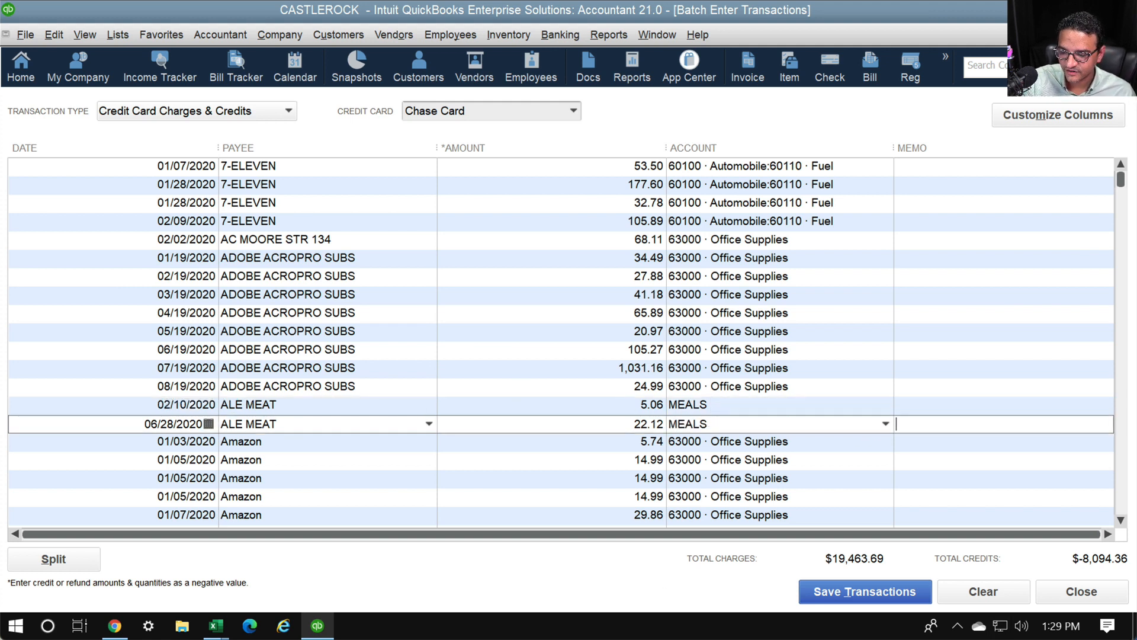
key("Tab")
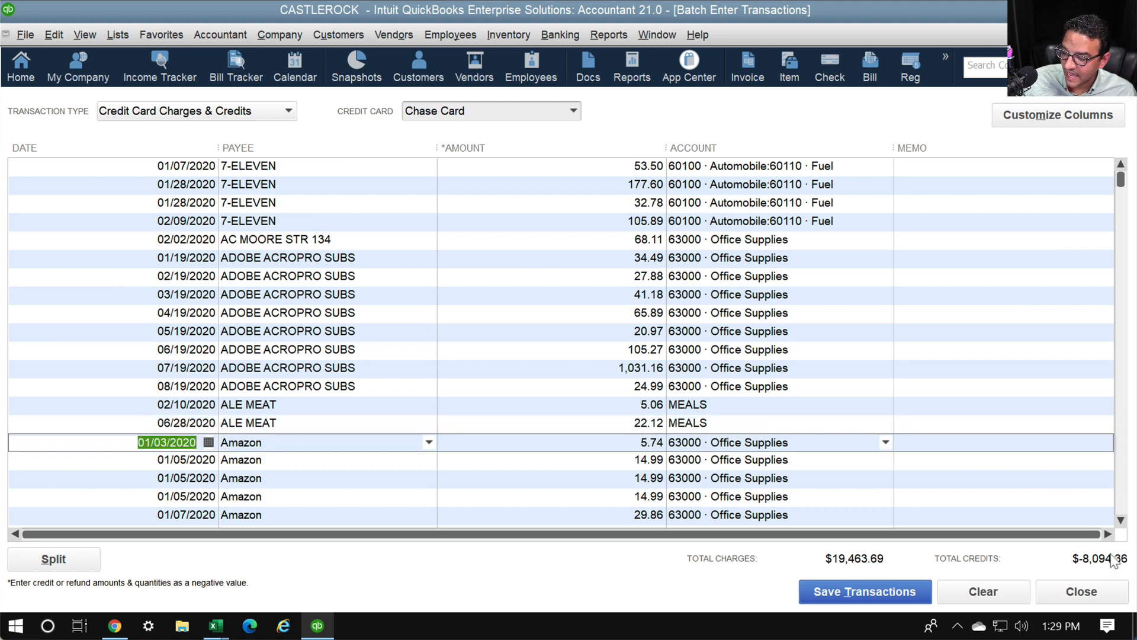
Recode the AMC WESTON charge from Office Supplies to Shareholder Distributions
left_click(1120, 521)
left_click(1121, 521)
left_click(1121, 521)
left_click(1121, 521)
left_click(1121, 521)
left_click(1120, 521)
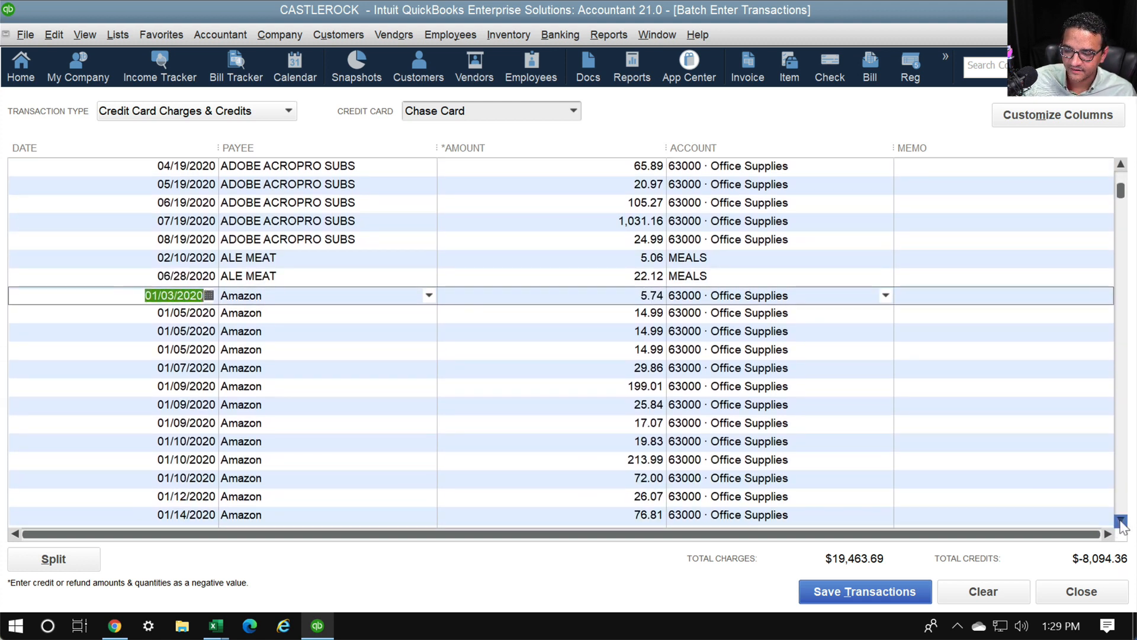
left_click(1121, 521)
left_click(1121, 521)
left_click(1121, 520)
left_click_drag(1121, 520, 1121, 522)
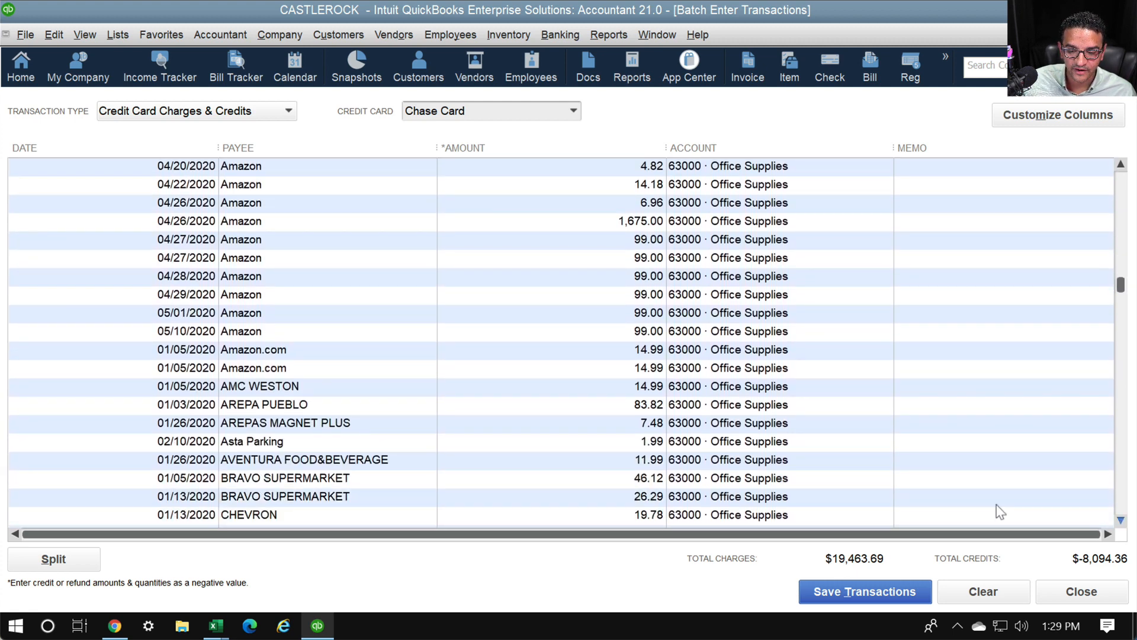
left_click(384, 390)
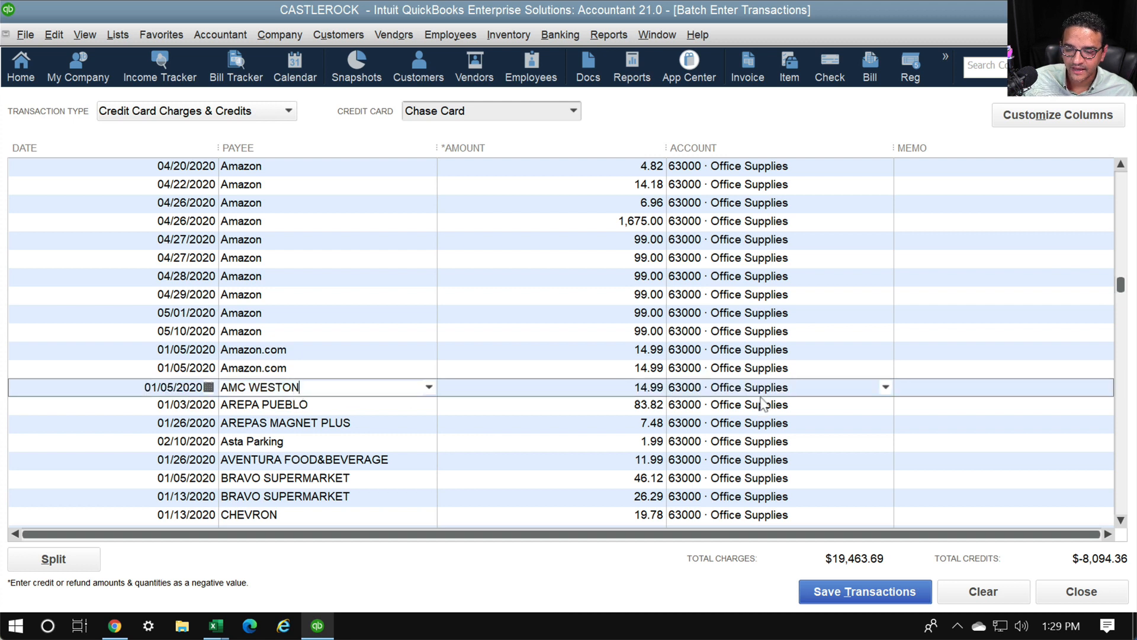
left_click(832, 390)
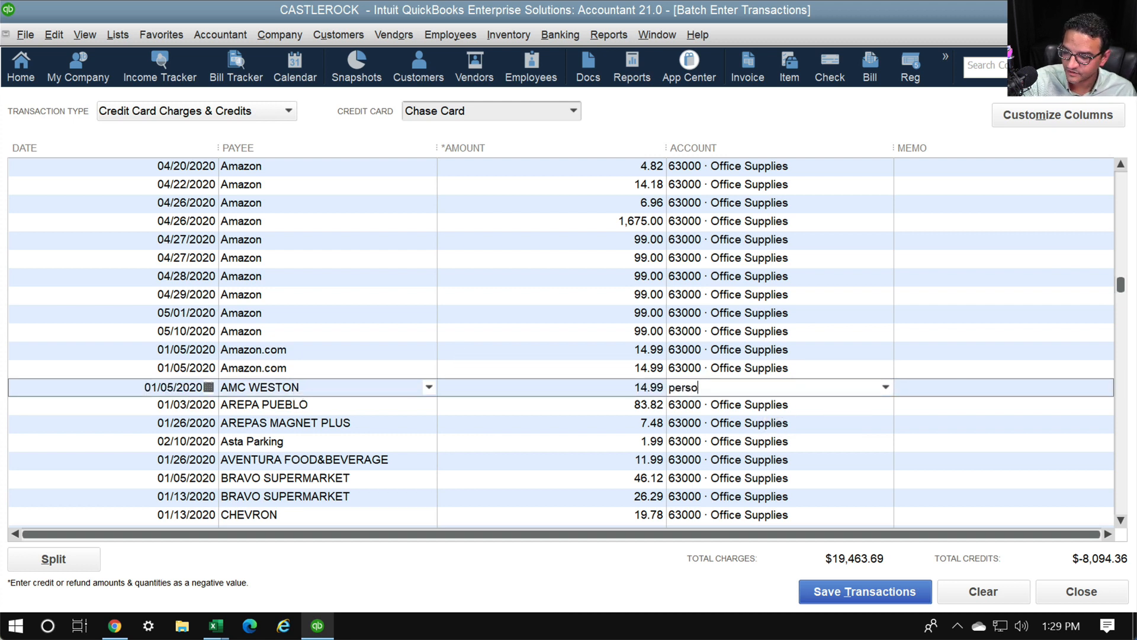
key("BackSpace")
type("Shareholder Distributions")
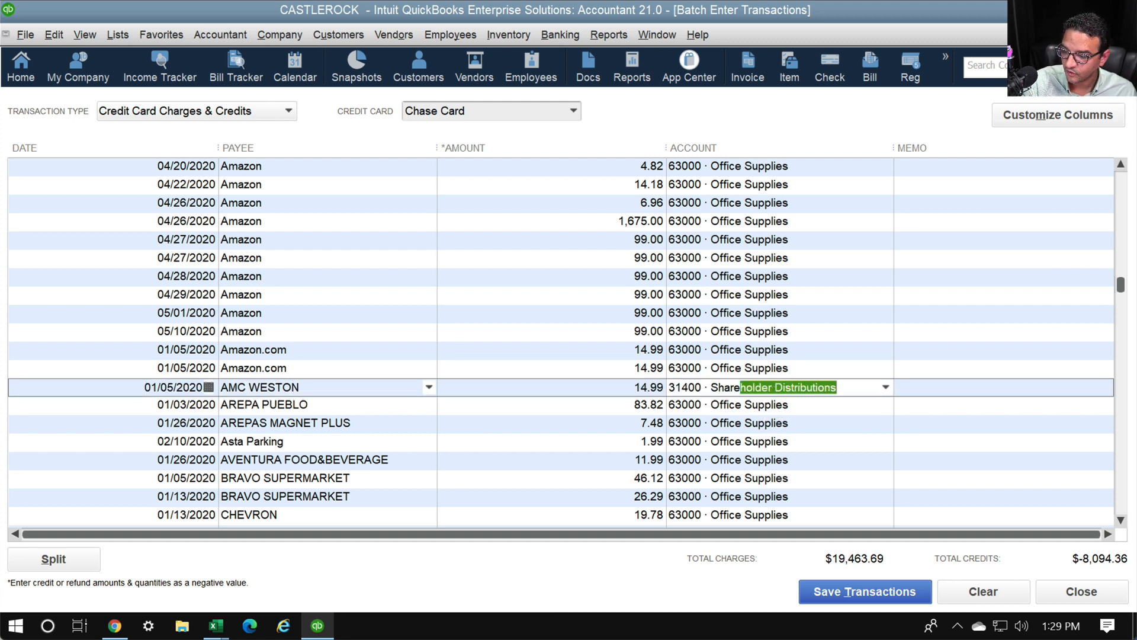
key("Tab")
key("Tab")
key("Tab")
key("Tab")
key("Tab")
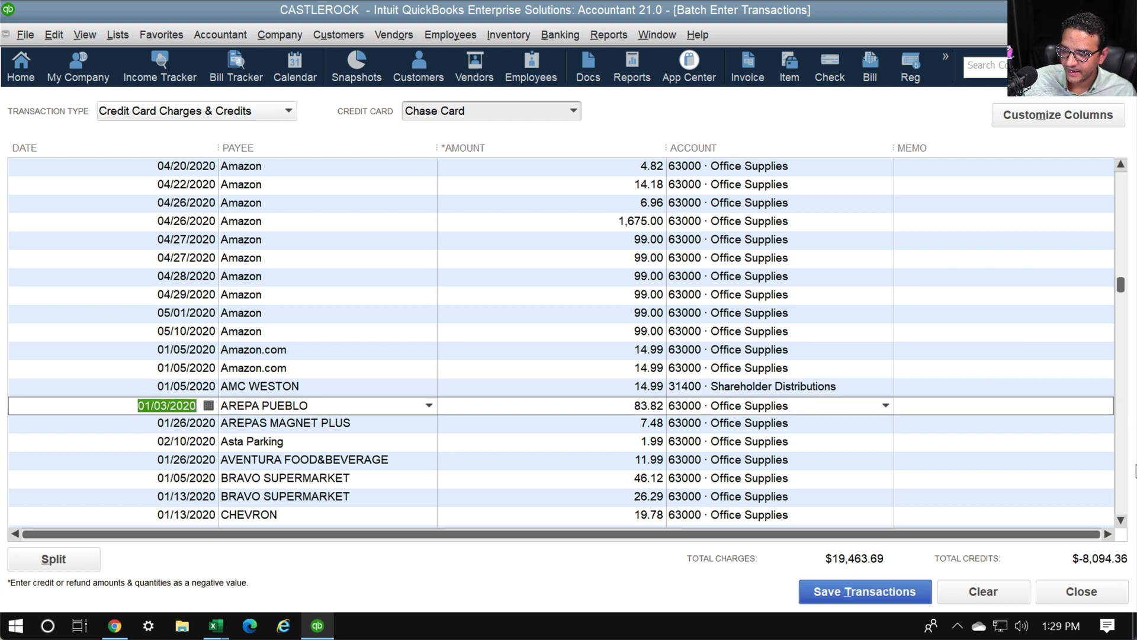
Code the AREPA PUEBLO and AREPAS MAGNET PLUS charges to MEALS
type("MEALS")
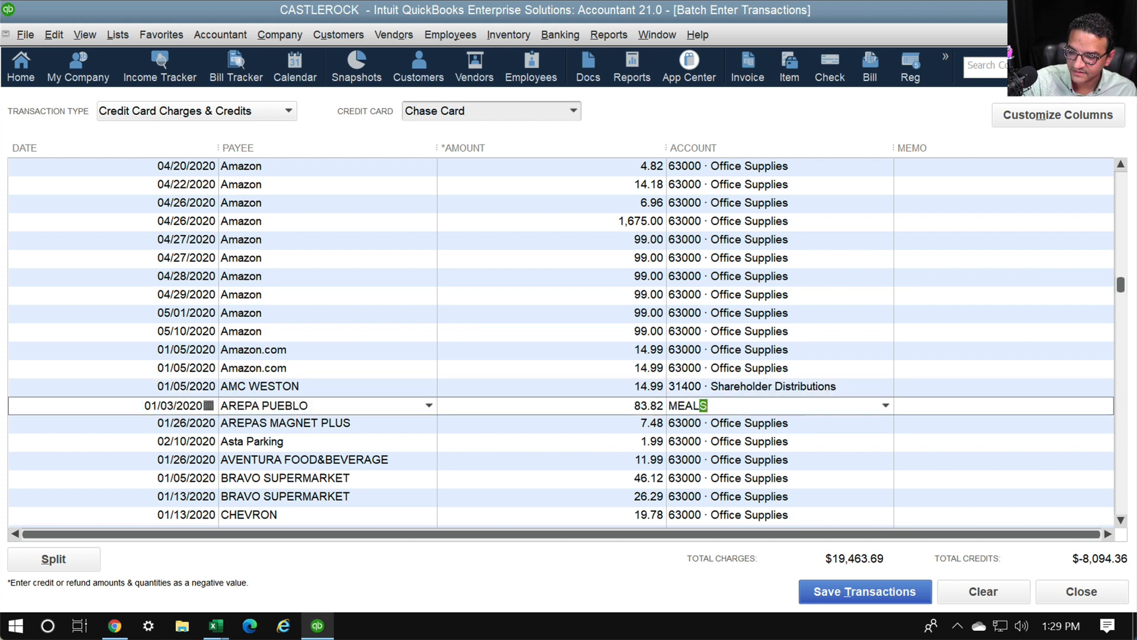
key("Tab")
key("Tab")
key("Tab")
key("Tab")
type("ME")
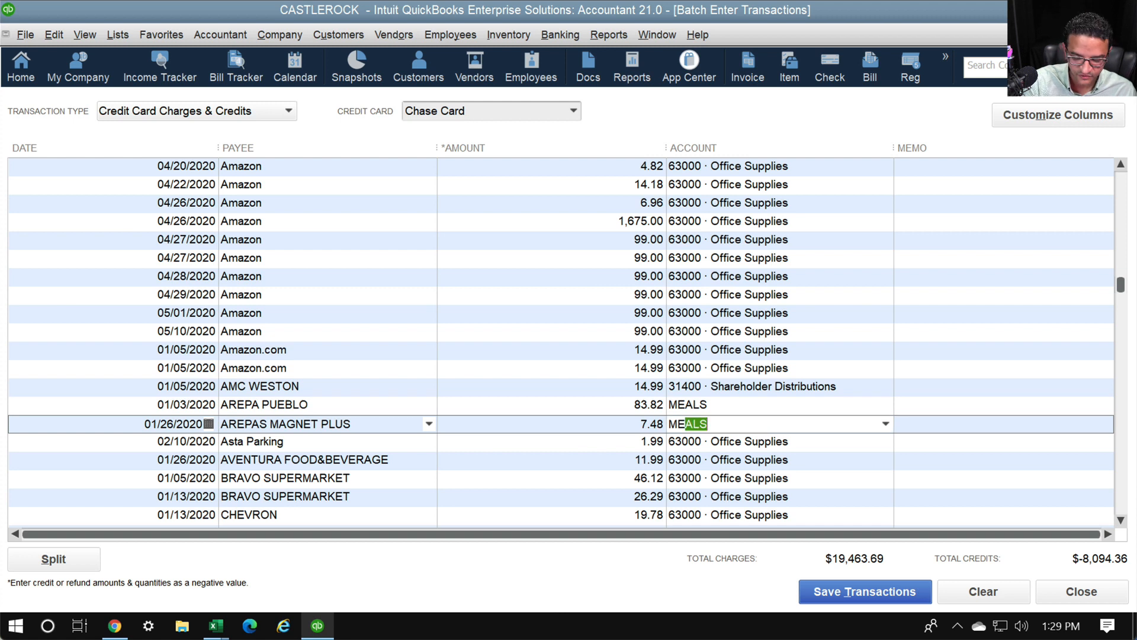
type("AL")
key("Tab")
key("Tab")
key("Tab")
key("Tab")
key("Tab")
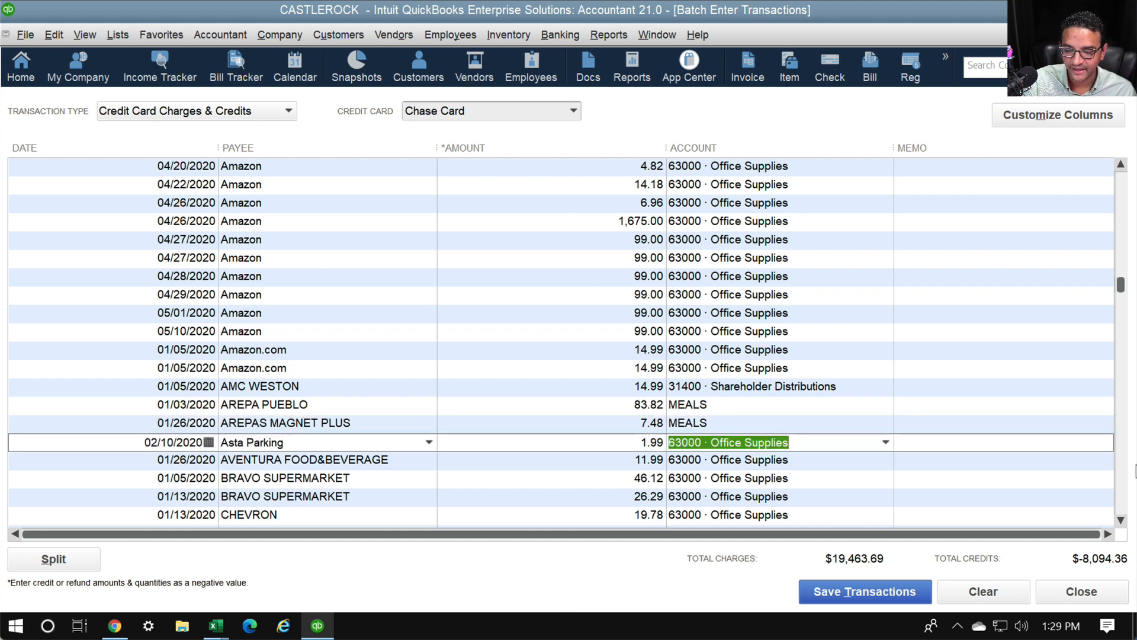
Replace Automobile with a new Parking account on the Asta Parking charge
type("Auto")
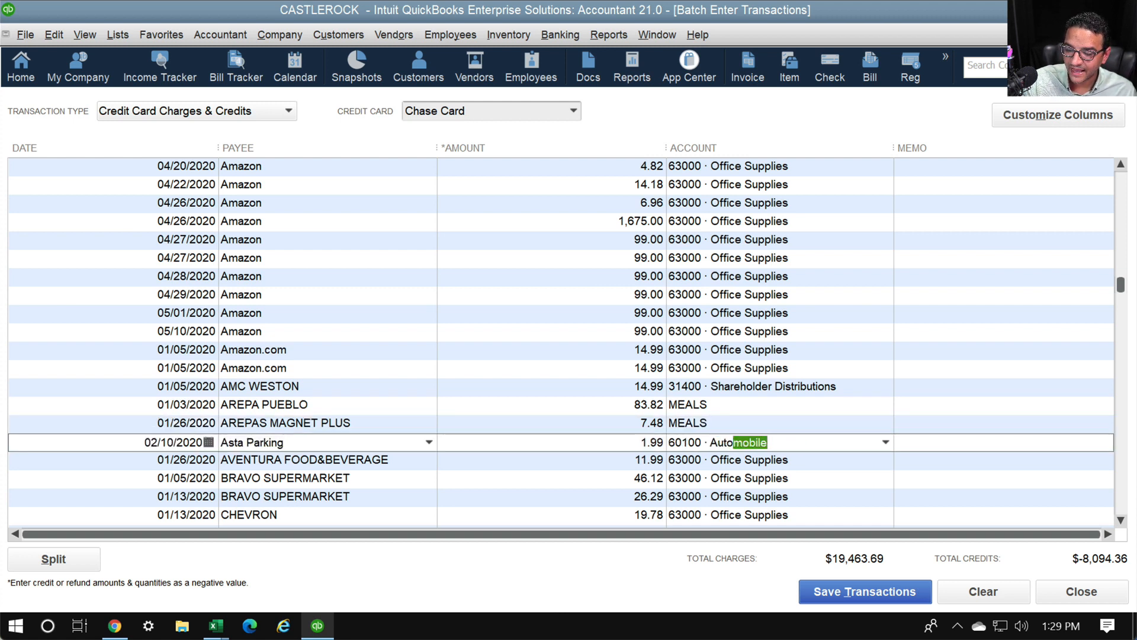
type(":")
key("shift+Tab")
key("End")
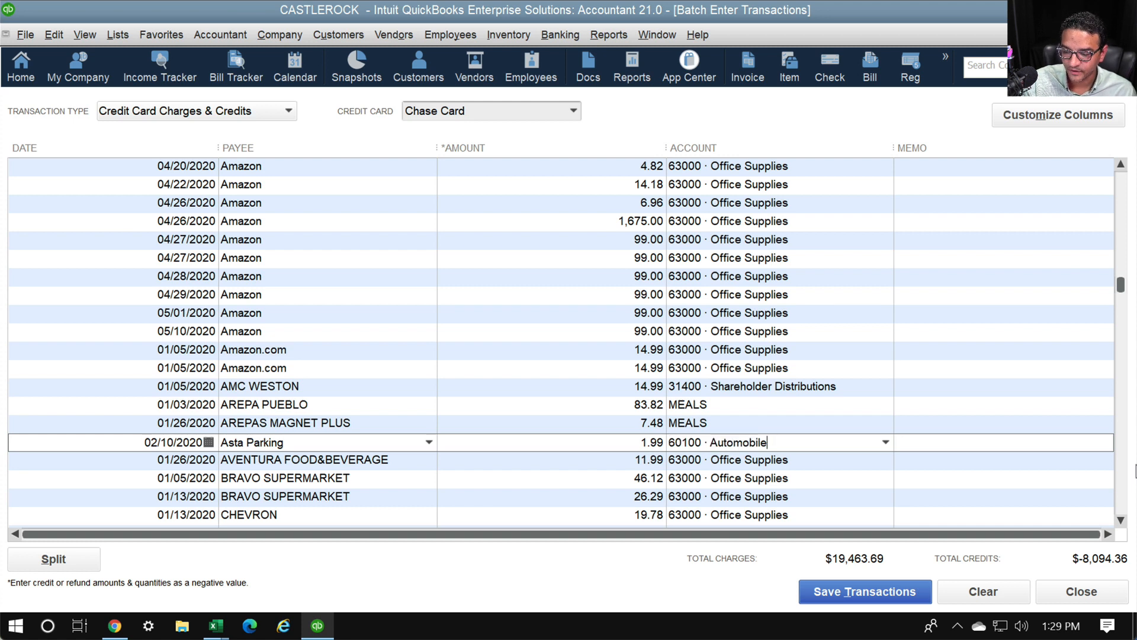
key("Down")
key("Up")
key("End")
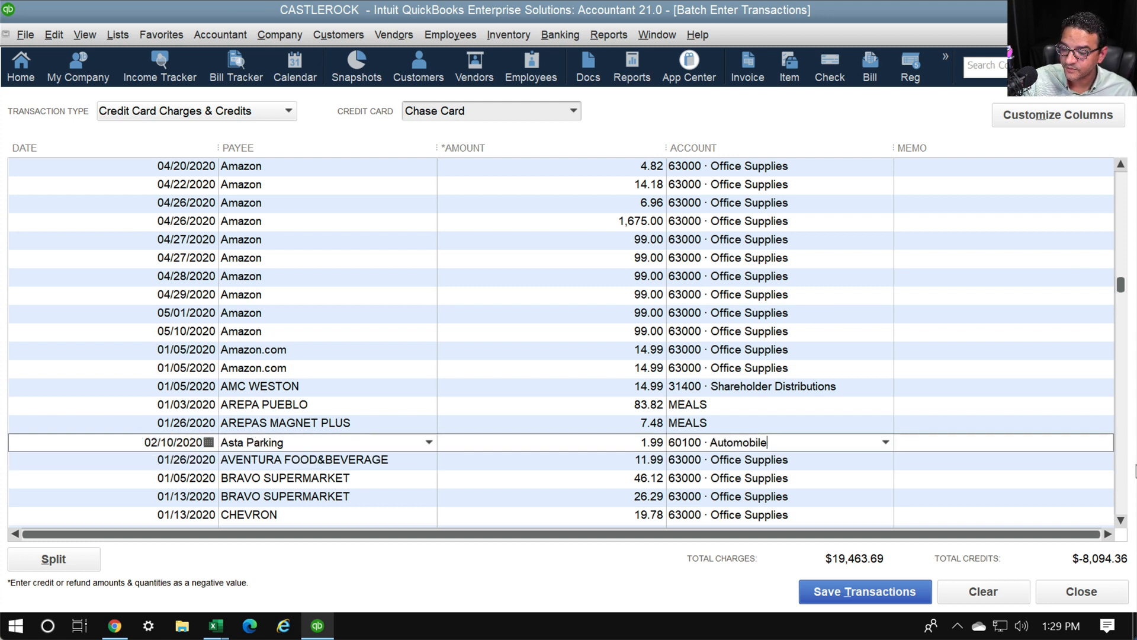
type(":p")
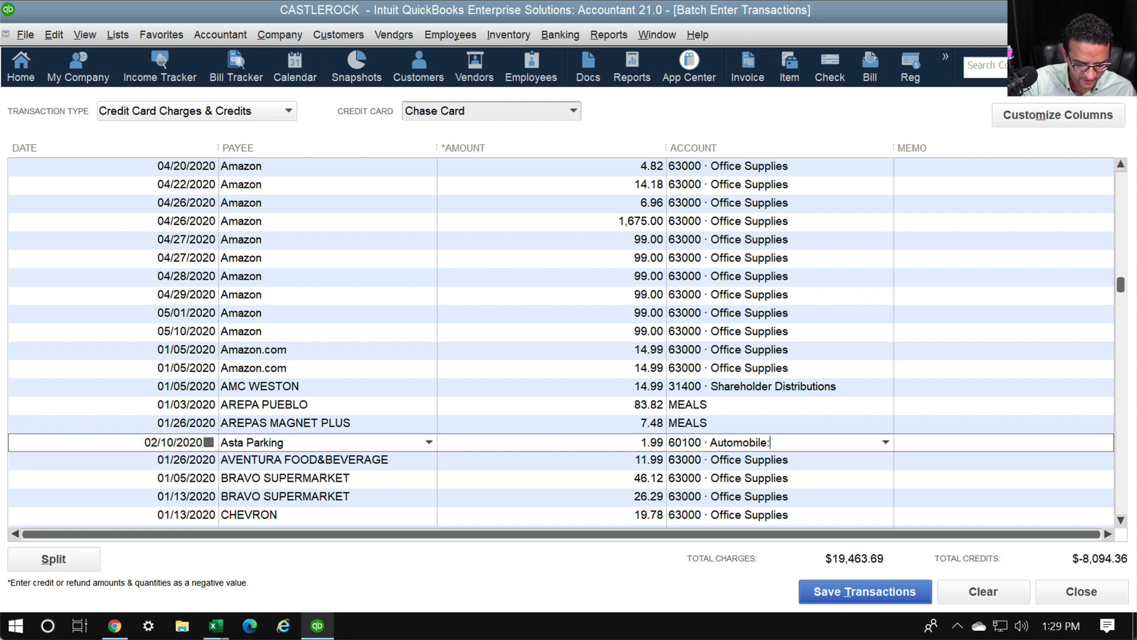
key("BackSpace")
key("BackSpace")
key("BackSpace")
key("BackSpace")
key("BackSpace")
key("BackSpace")
key("BackSpace")
key("BackSpace")
key("BackSpace")
key("BackSpace")
key("BackSpace")
key("BackSpace")
key("BackSpace")
key("BackSpace")
key("BackSpace")
key("BackSpace")
key("BackSpace")
key("BackSpace")
type("PArkinh")
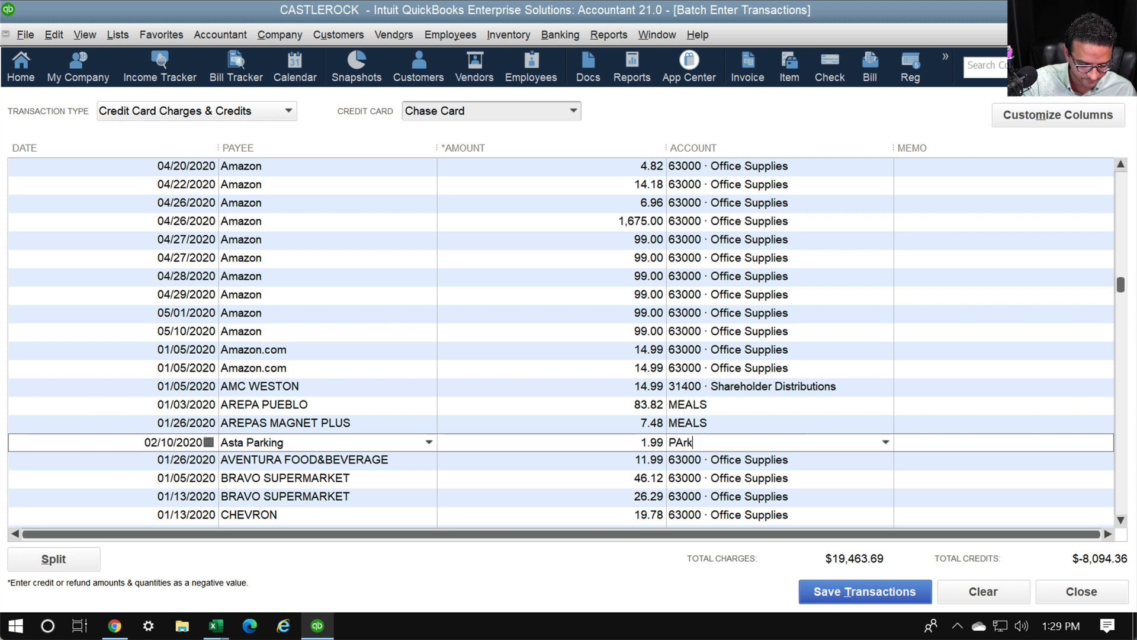
key("BackSpace")
key("BackSpace")
key("BackSpace")
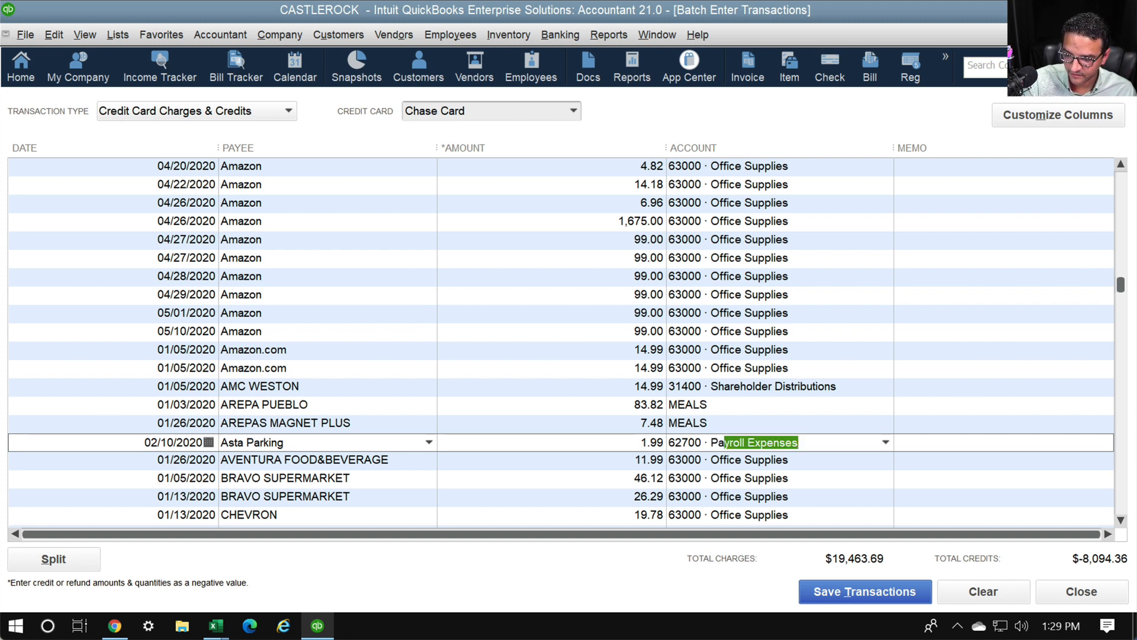
type("g")
key("Tab")
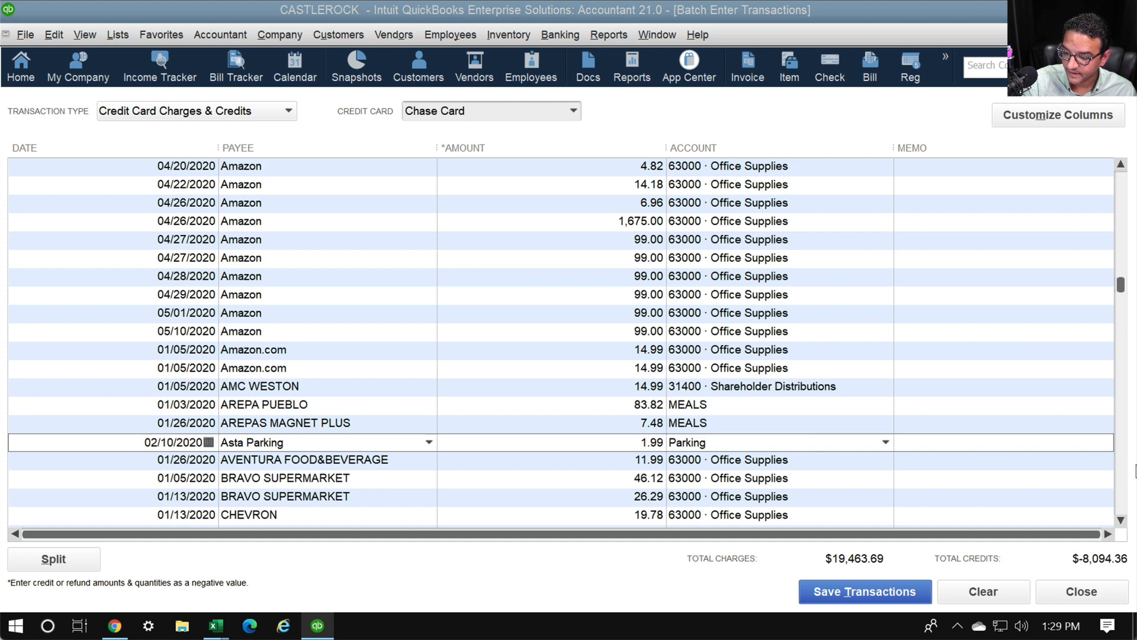
key("Return")
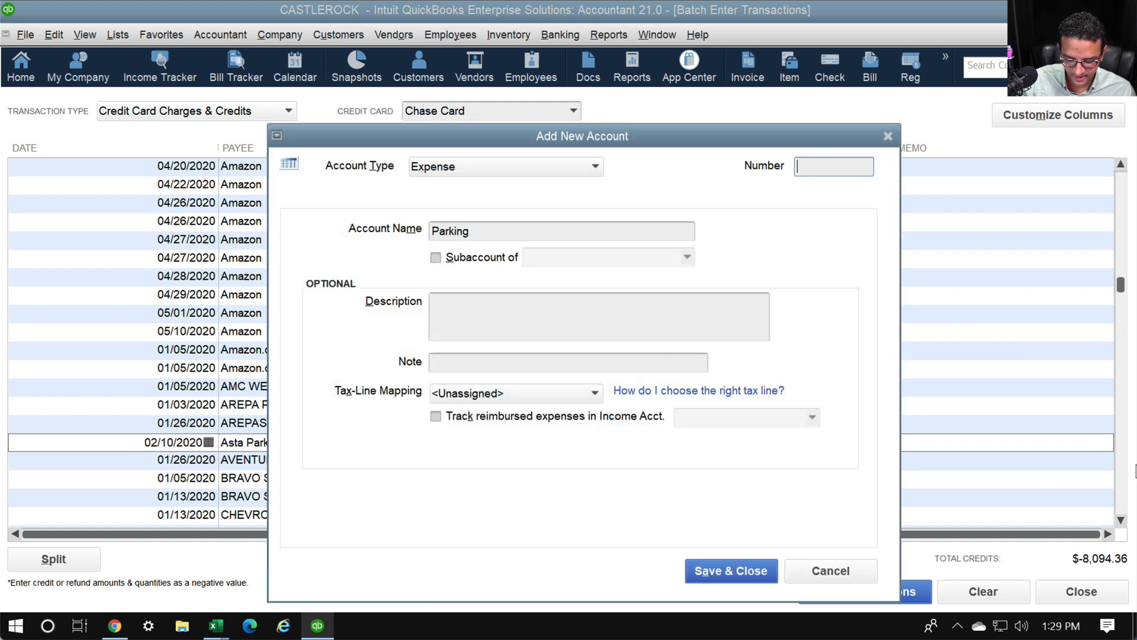
Save the new Parking expense account, then start saving the batch transactions
key("Return")
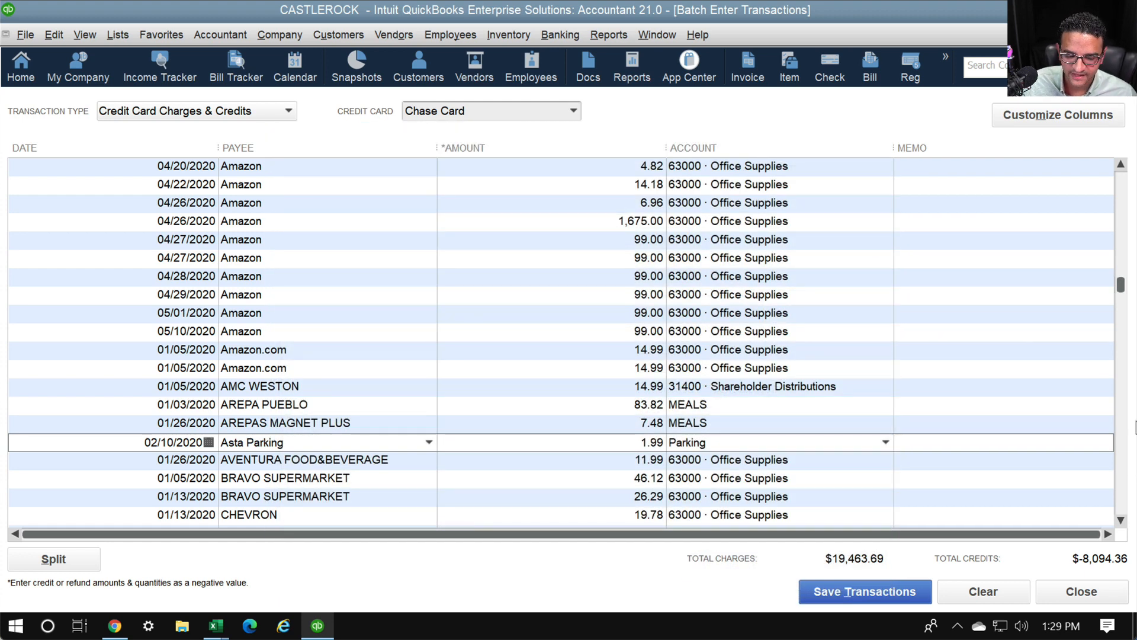
left_click(686, 442)
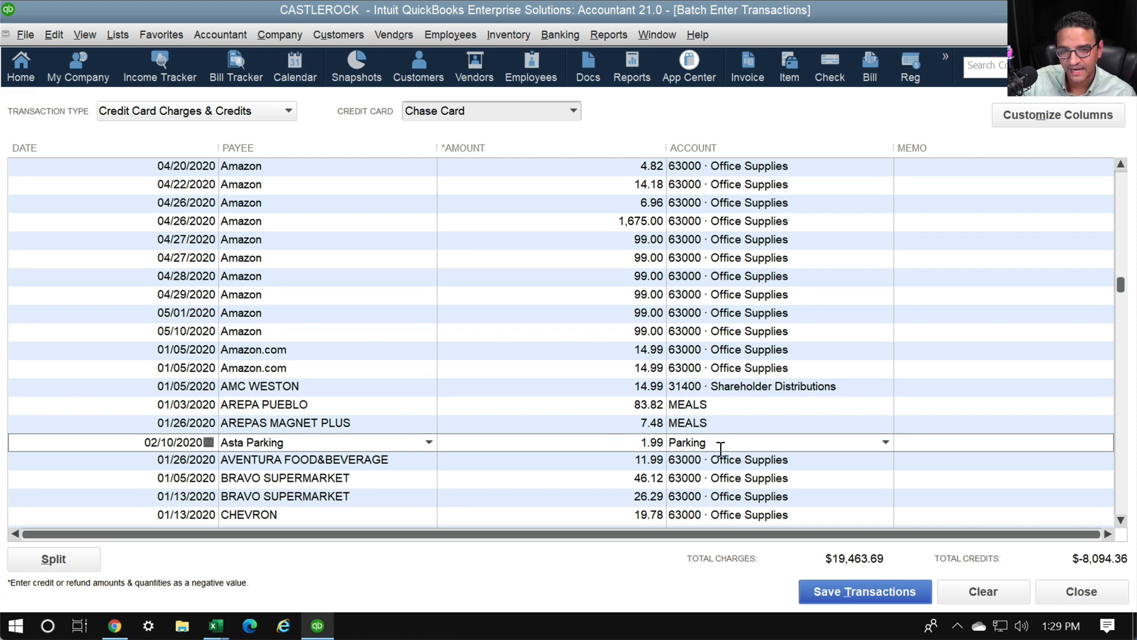
scroll(720, 449, "down", 4)
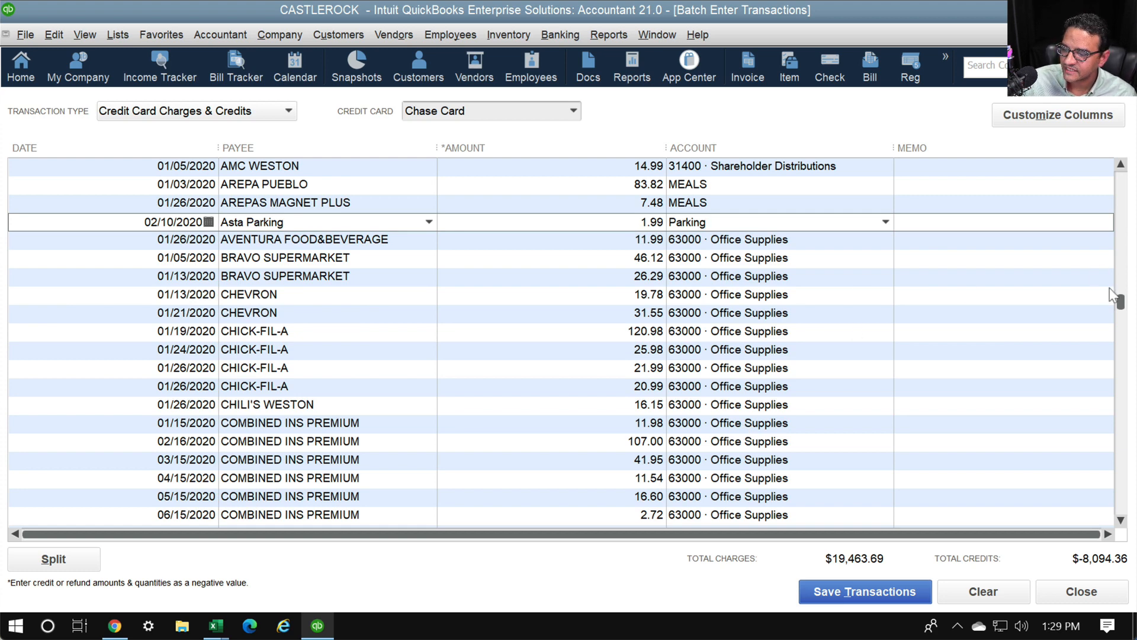
left_click_drag(1121, 302, 1123, 557)
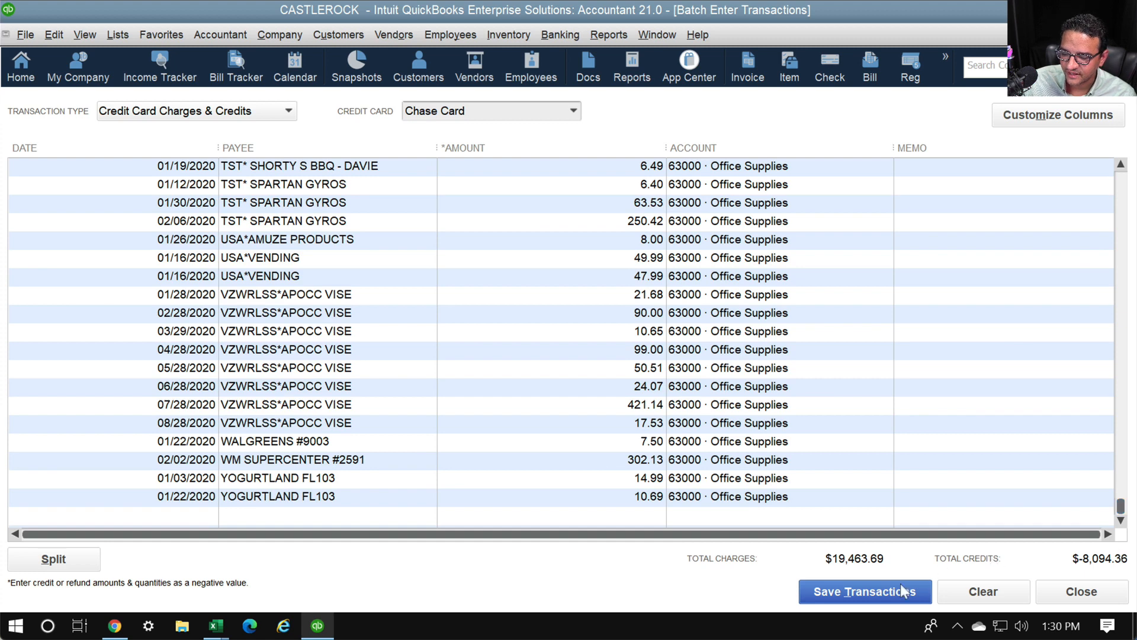
left_click(829, 592)
Confirm the Chase Card account and acknowledge the 246 saved transactions
left_click(537, 249)
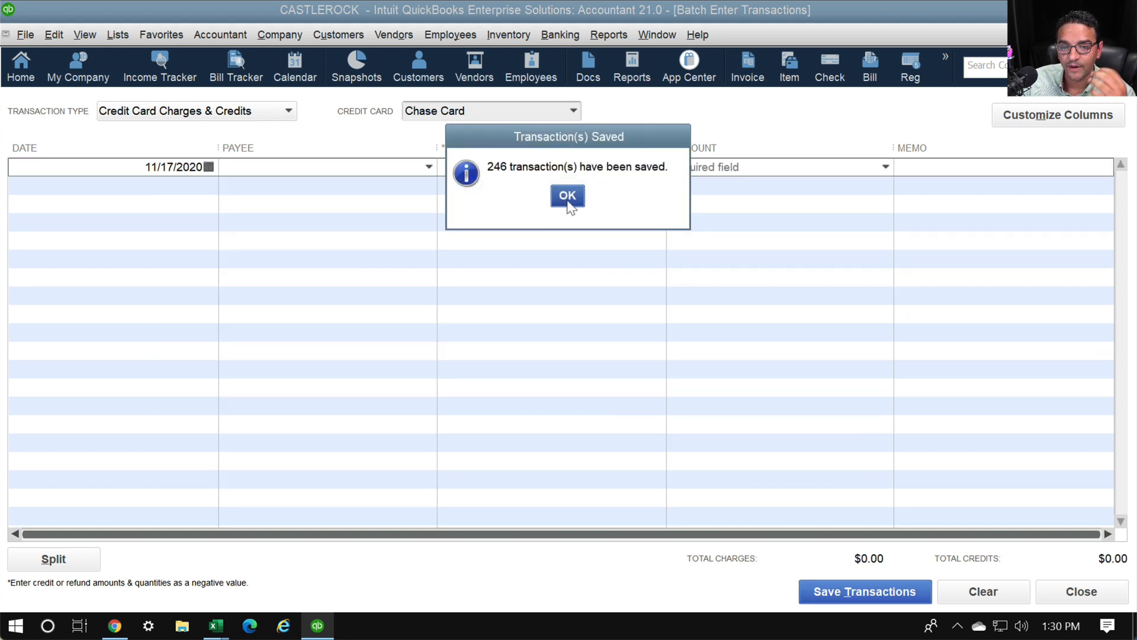
left_click(568, 200)
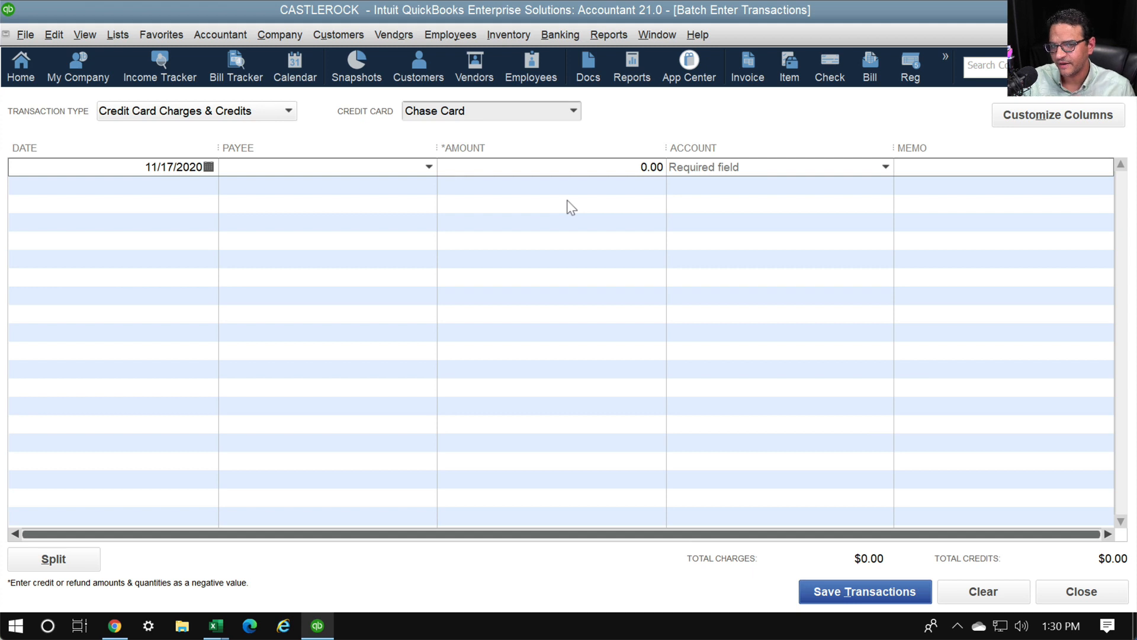
Browse the Accountant menu's Client Data Review tools
left_click(216, 35)
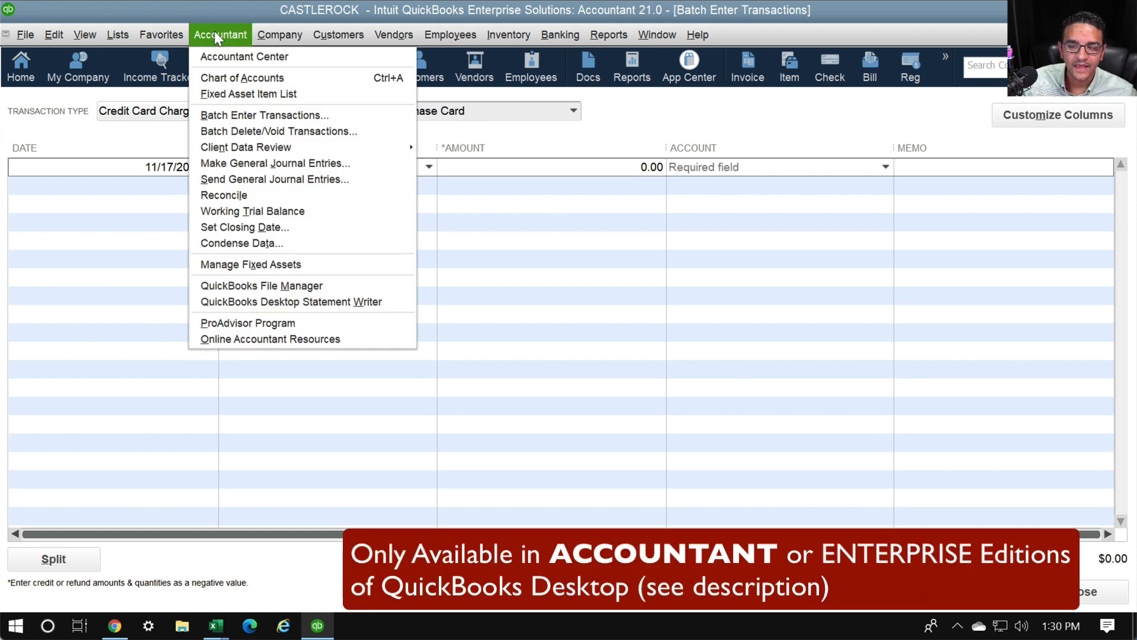
mouse_move(263, 152)
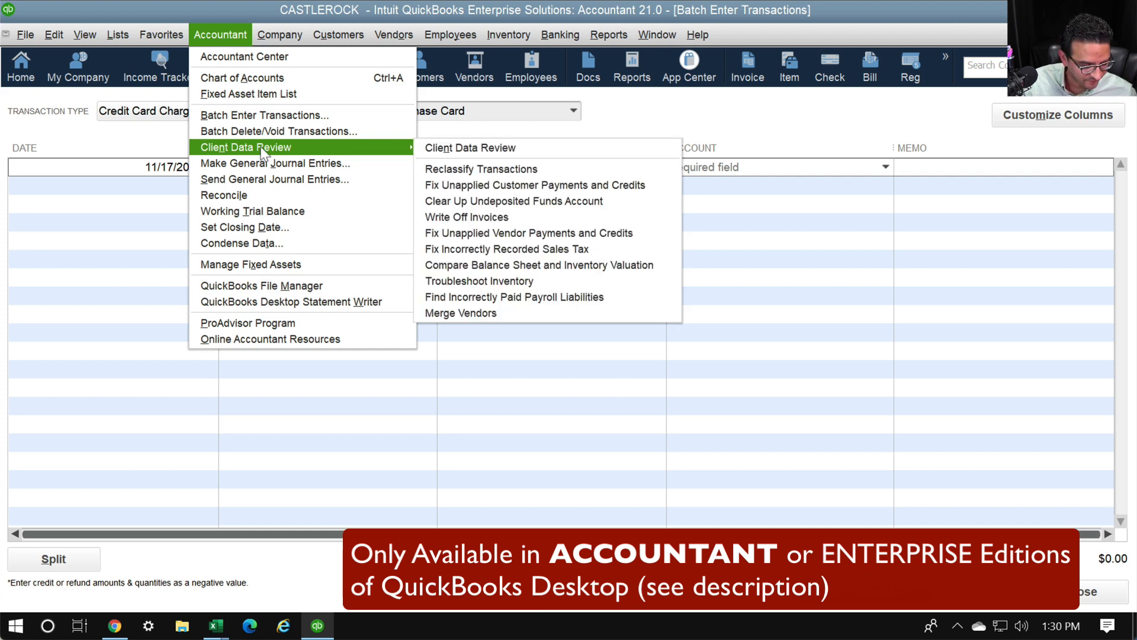
key("ctrl+1")
left_click(261, 147)
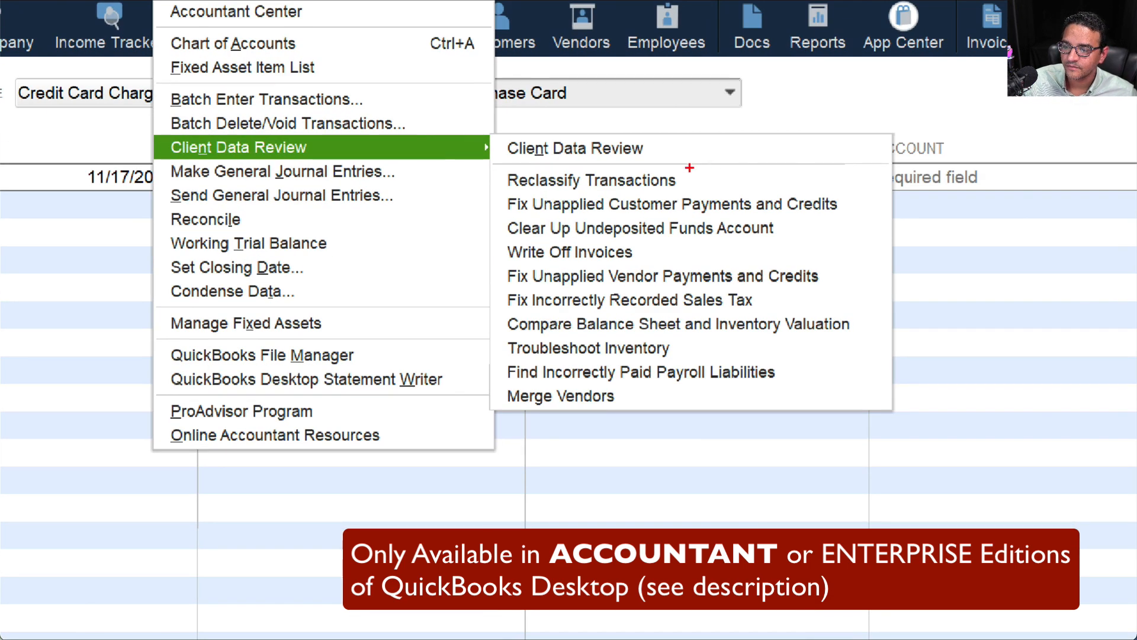
mouse_move(689, 169)
left_mouse_down()
mouse_move(542, 165)
mouse_move(493, 186)
mouse_move(610, 194)
mouse_move(711, 175)
mouse_move(687, 168)
left_mouse_up()
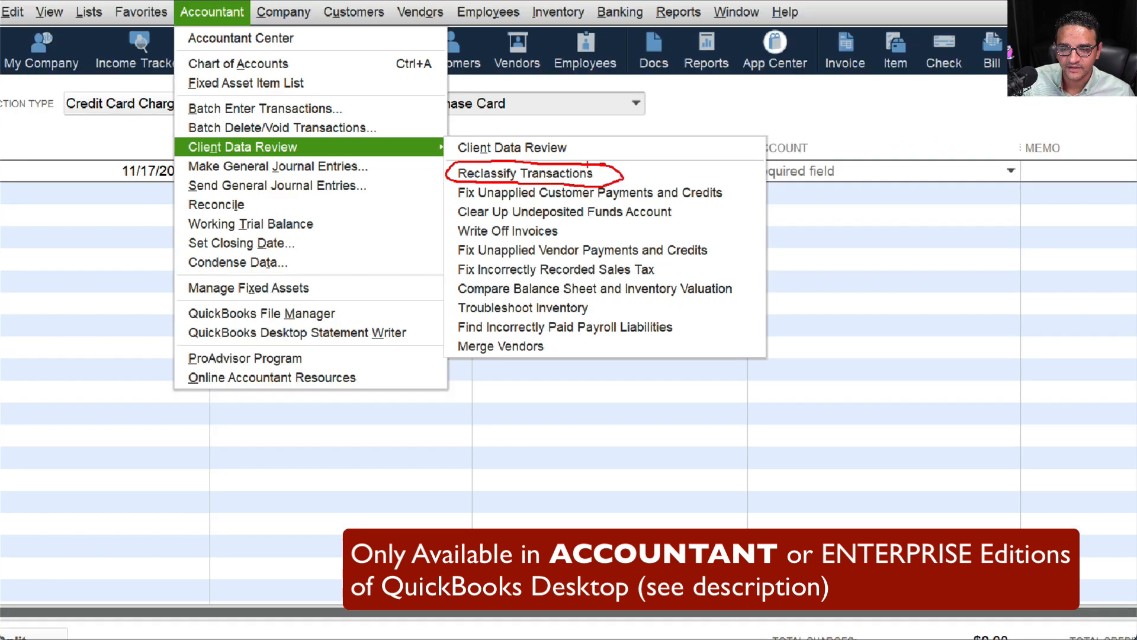
left_click(264, 106)
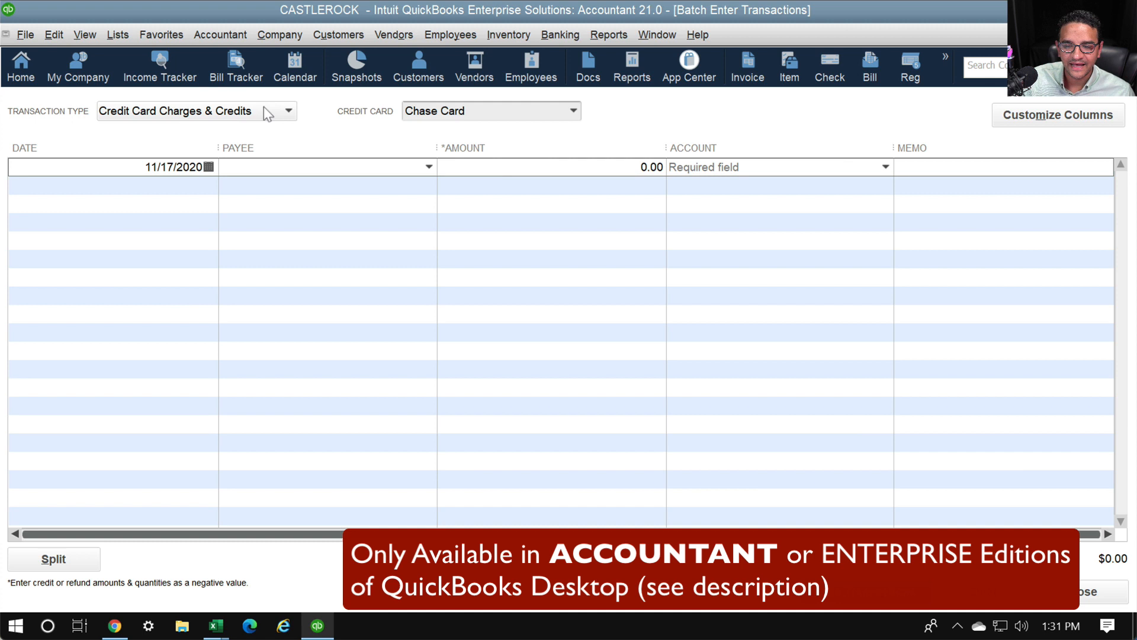
Launch Reclassify Transactions from Accountant > Client Data Review
left_click(204, 32)
mouse_move(327, 149)
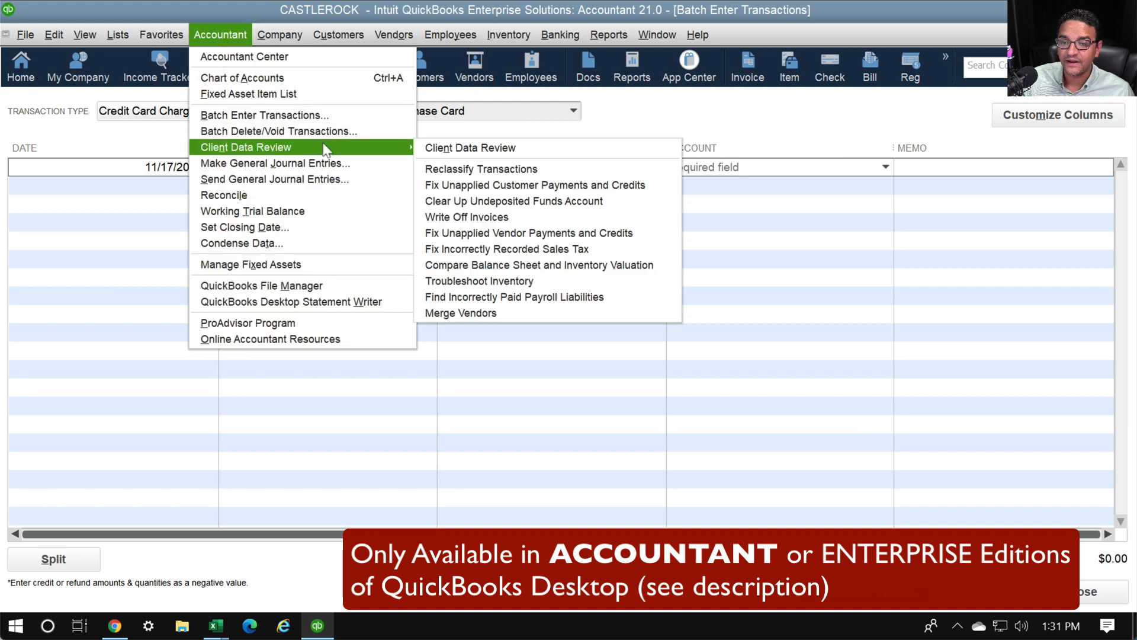
key("ctrl+1")
left_click(496, 172)
mouse_move(585, 157)
left_mouse_down()
mouse_move(354, 159)
mouse_move(595, 181)
mouse_move(571, 149)
left_mouse_up()
key("Escape")
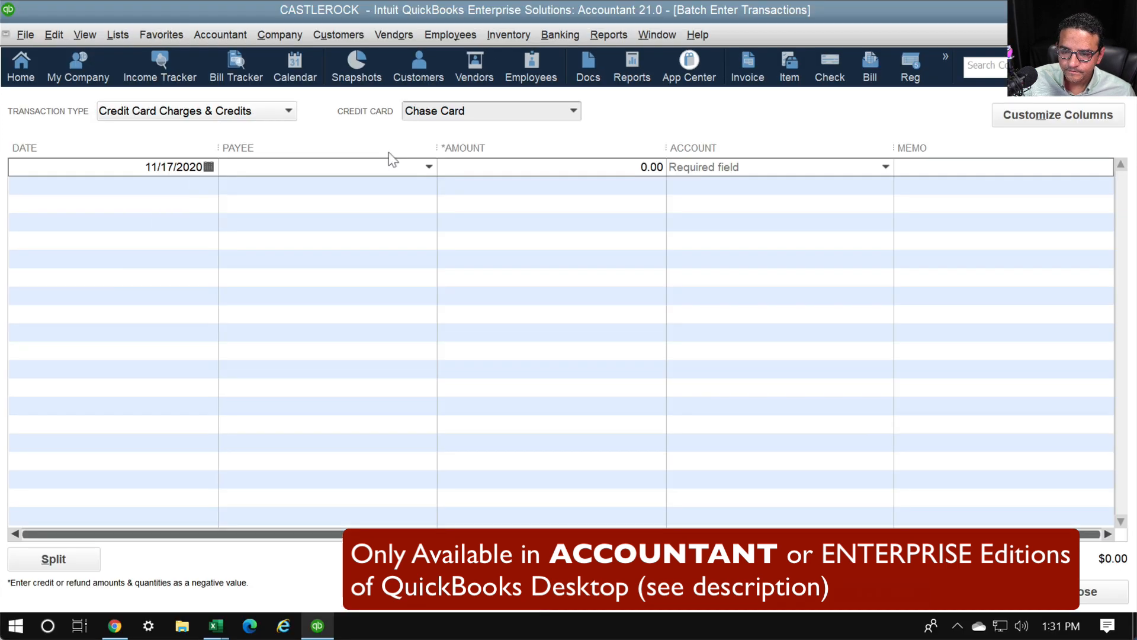
left_click(220, 35)
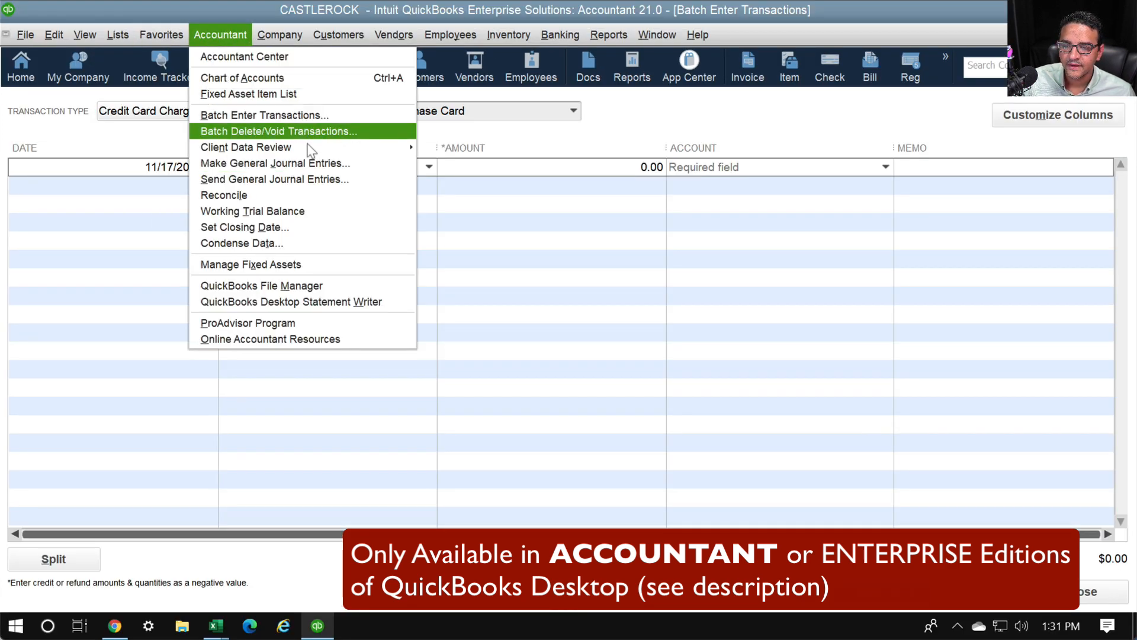
mouse_move(397, 148)
left_click(492, 169)
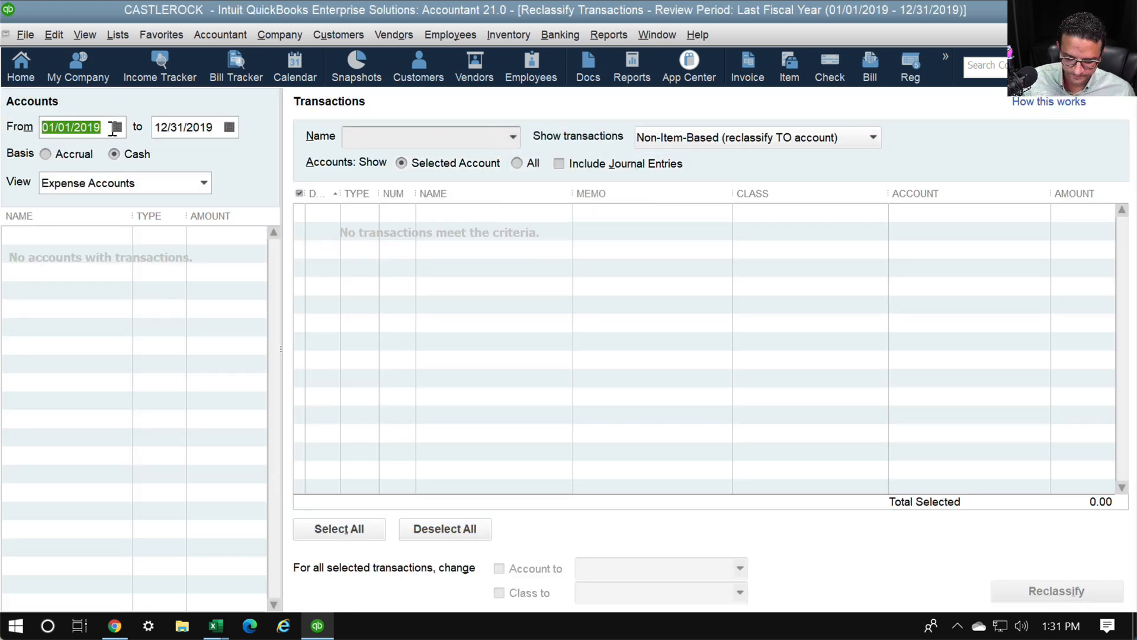
Set the date range to 01/01/2020 through 12/31/2020
type("01")
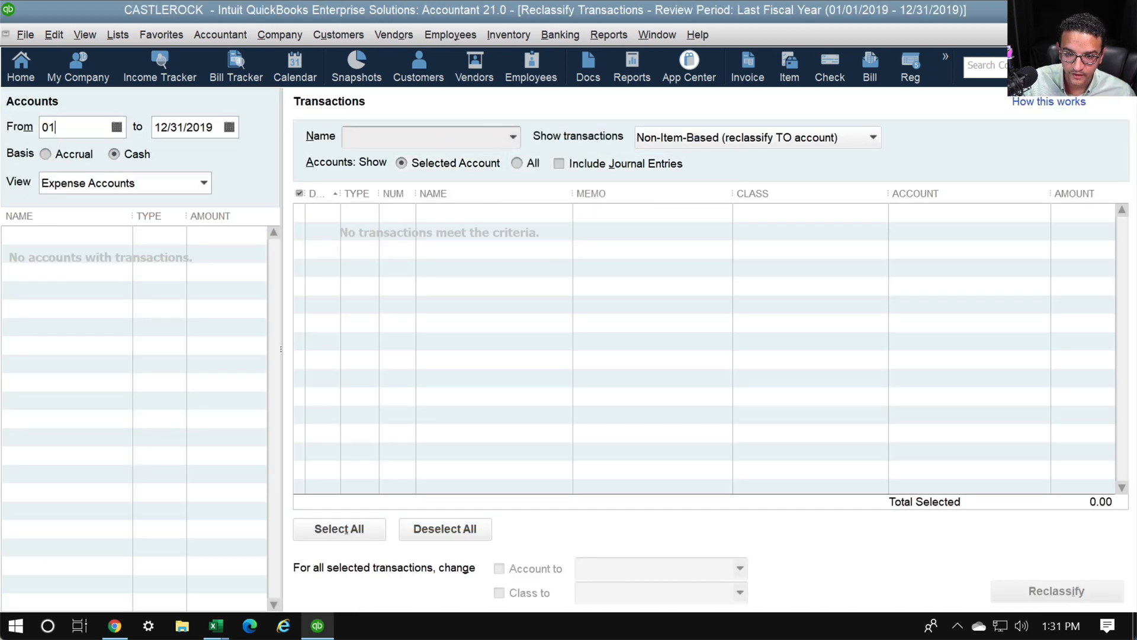
type("0120")
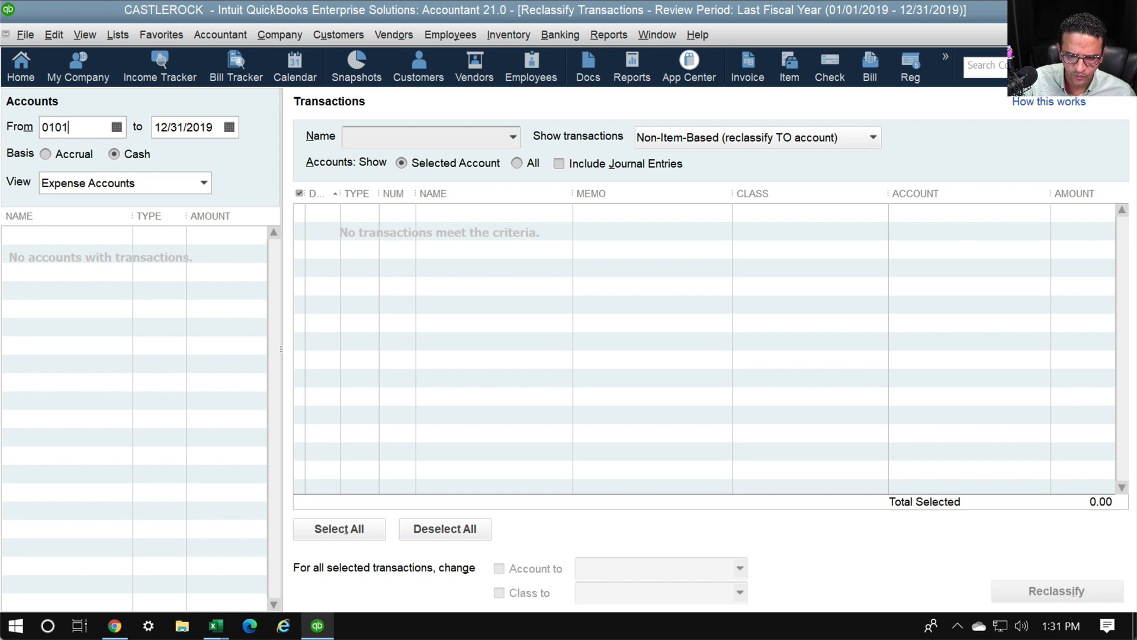
key("BackSpace")
type("20")
key("Tab")
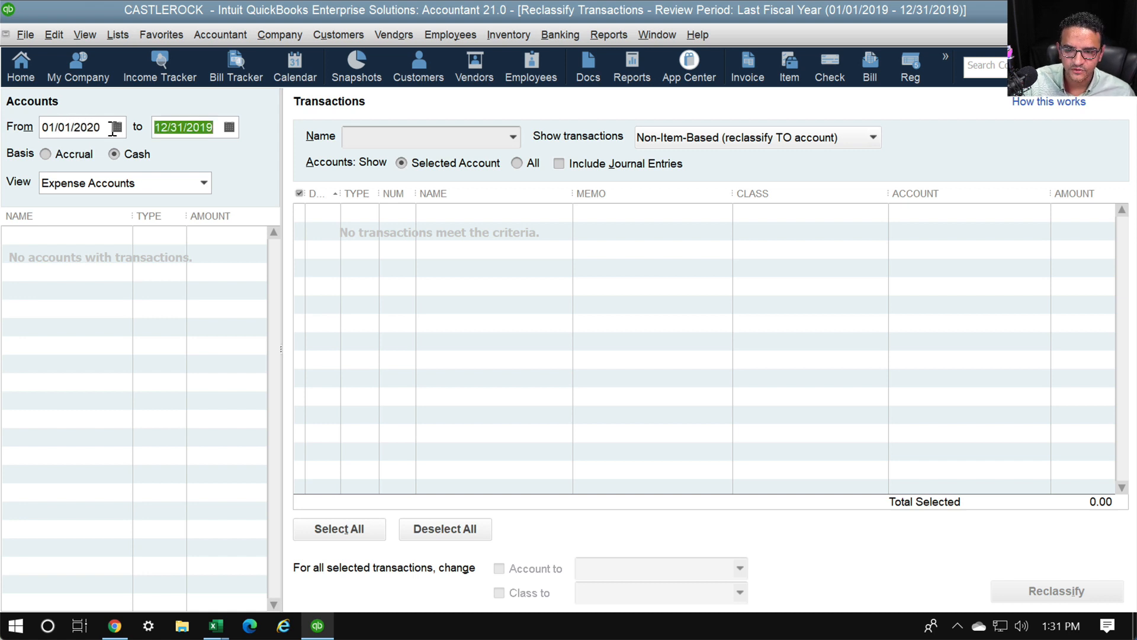
type("123120")
key("Tab")
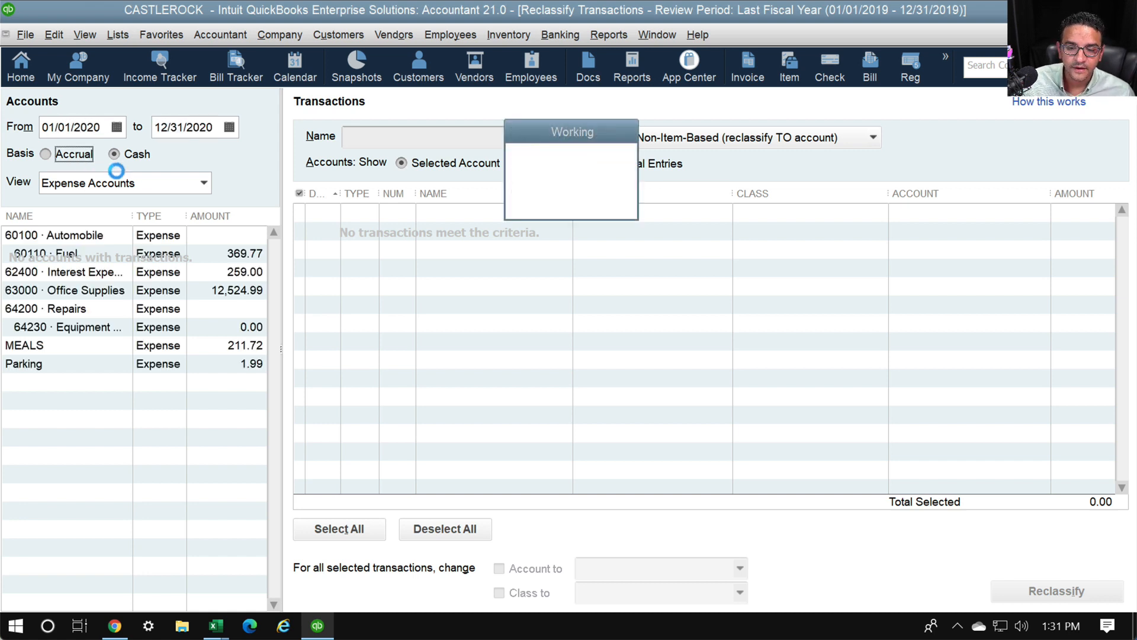
Show 63000 Office Supplies sorted by name and tick the first ADOBE ACROPRO SUBS charge
left_click(77, 290)
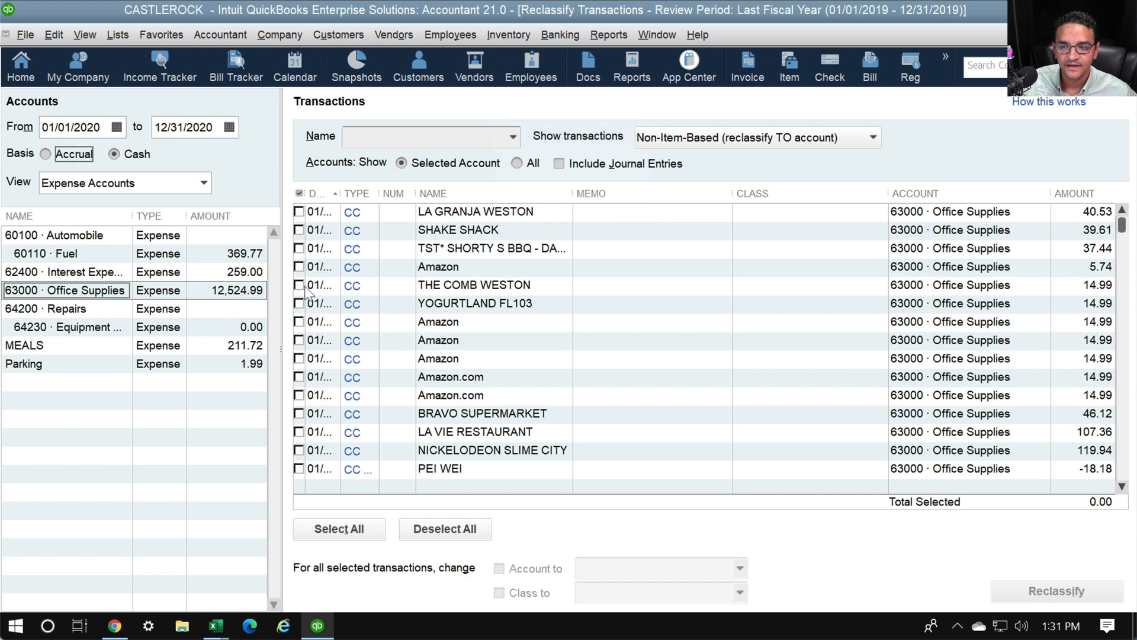
left_click(447, 193)
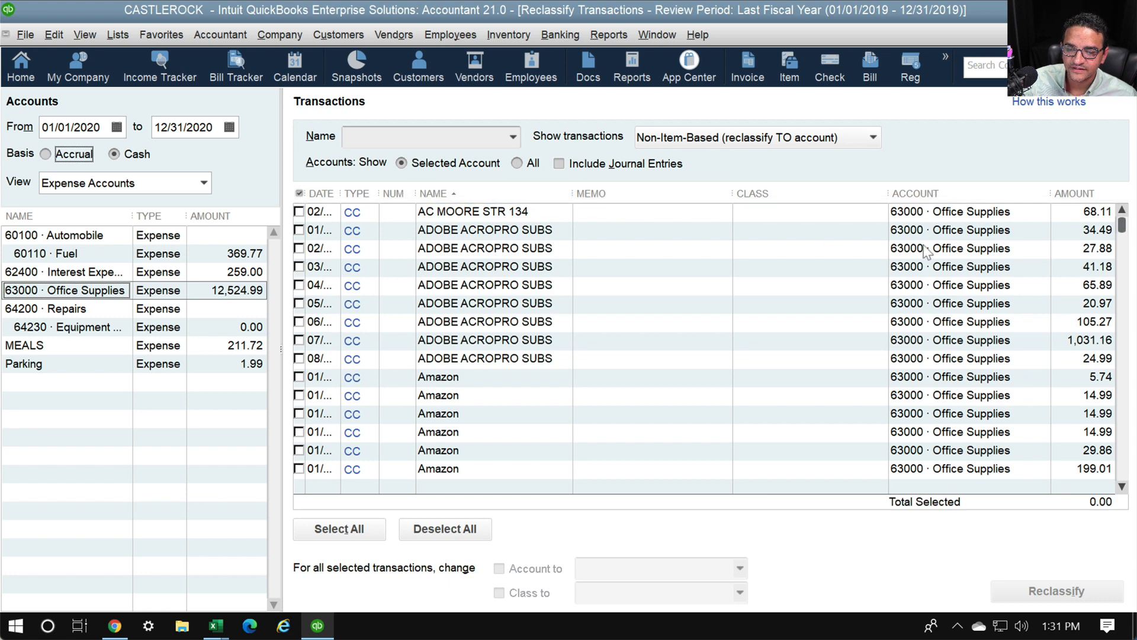
left_click_drag(535, 64, 0, 104)
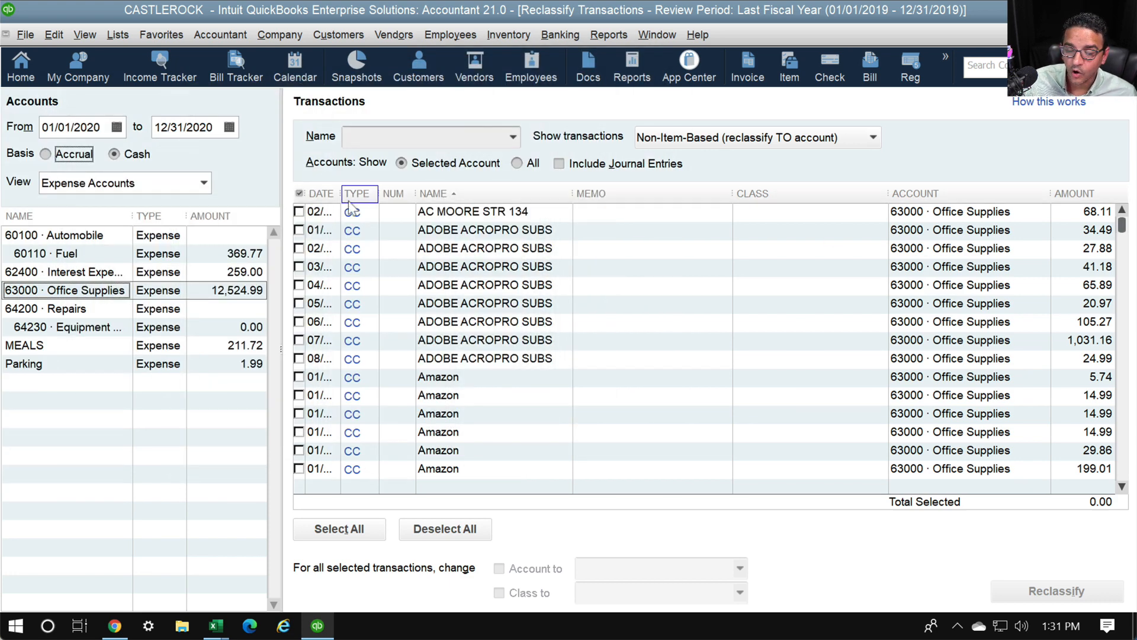
left_click(299, 230)
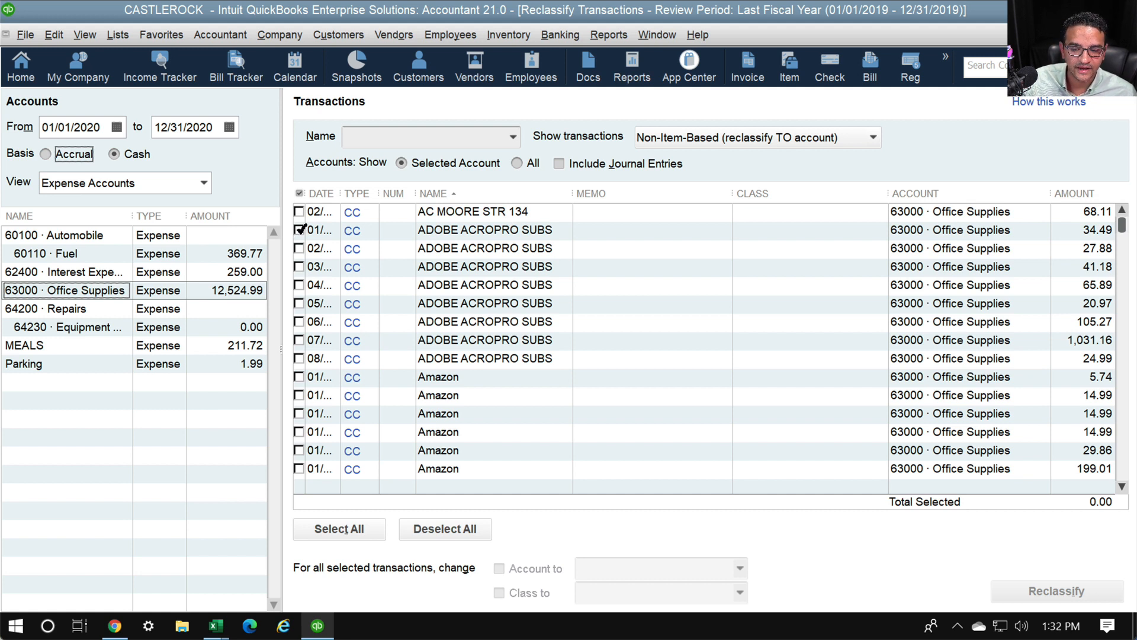
Tick all eight ADOBE ACROPRO SUBS charges, including 105.27, 1,031.16 and 24.99, totalling 1,351.83
left_click(299, 249)
left_click(299, 230)
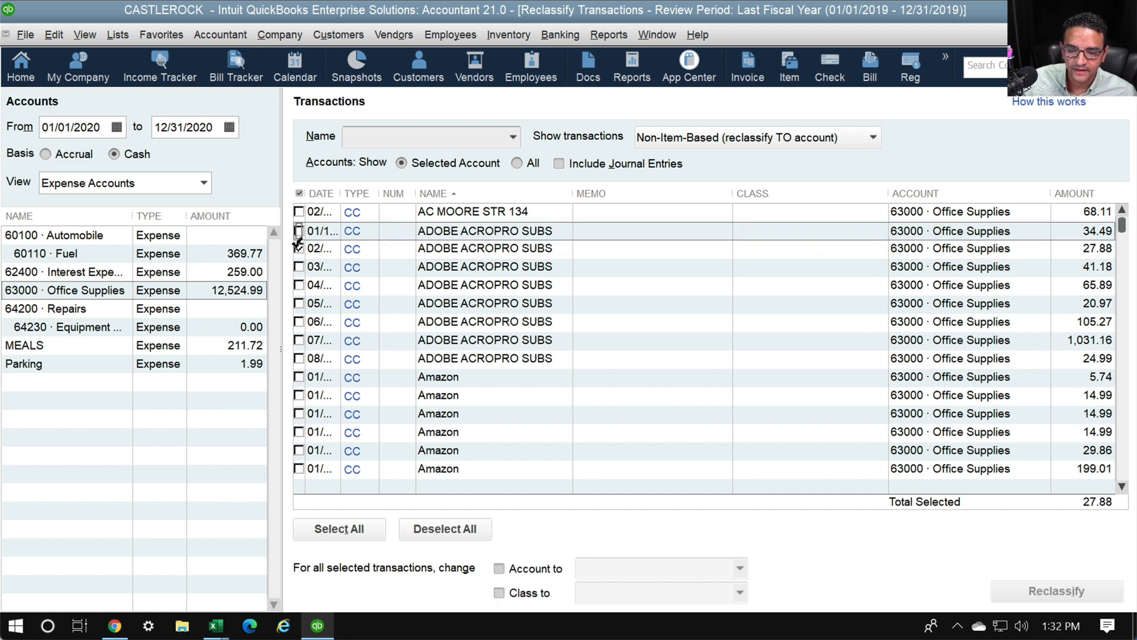
left_click(299, 250)
left_click(299, 231)
left_click(300, 250)
left_click(299, 267)
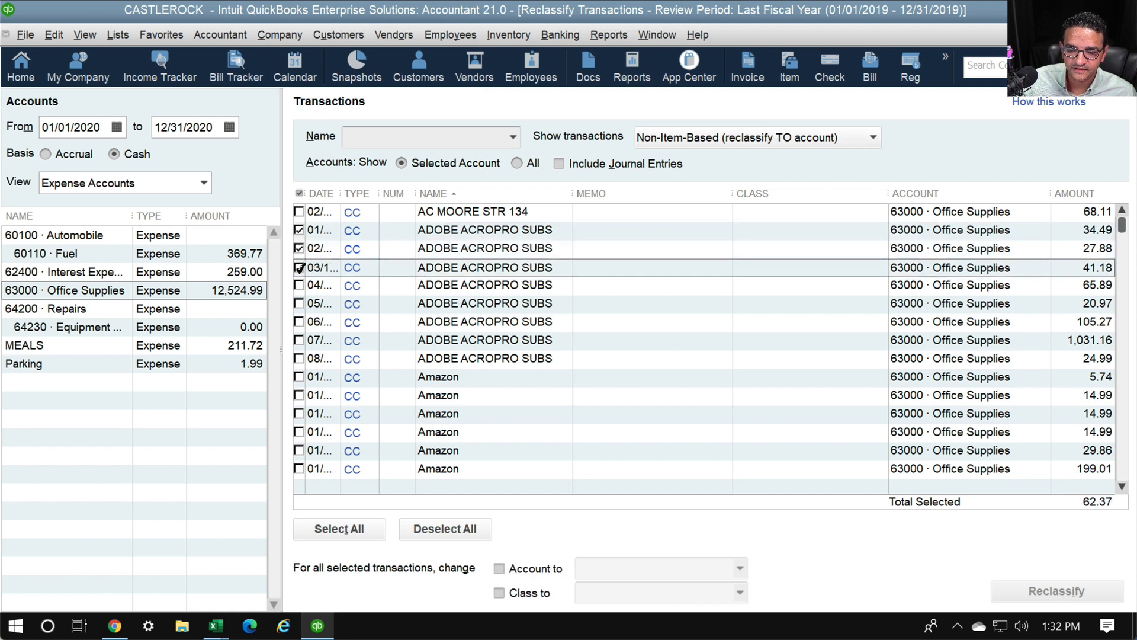
left_click(299, 286)
left_click(299, 304)
left_click(299, 323)
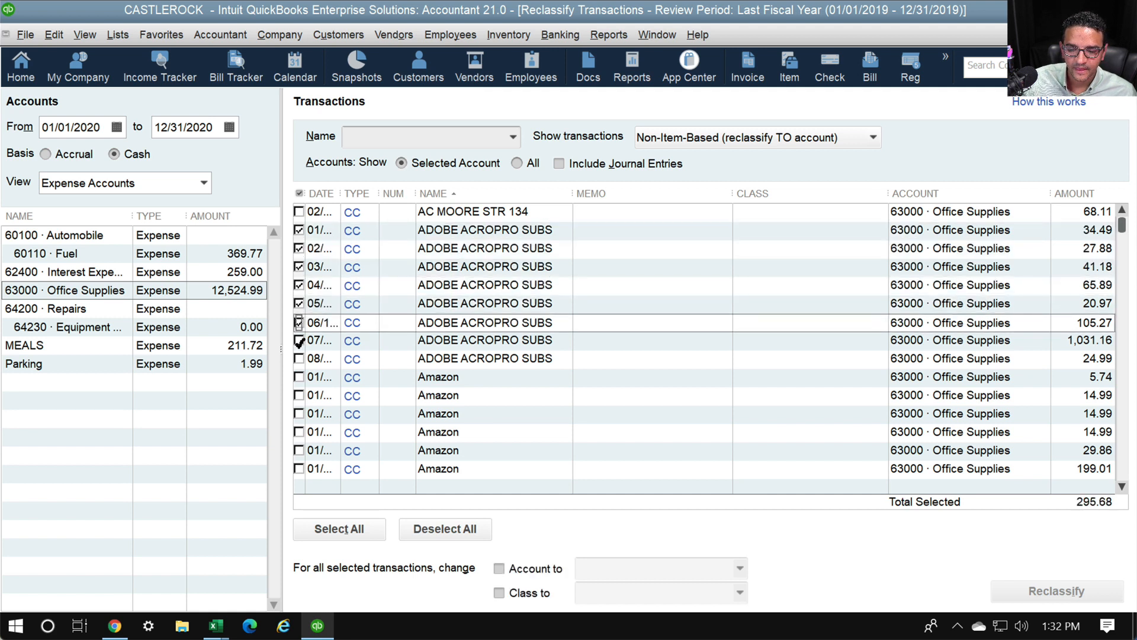
left_click(299, 341)
left_click(299, 359)
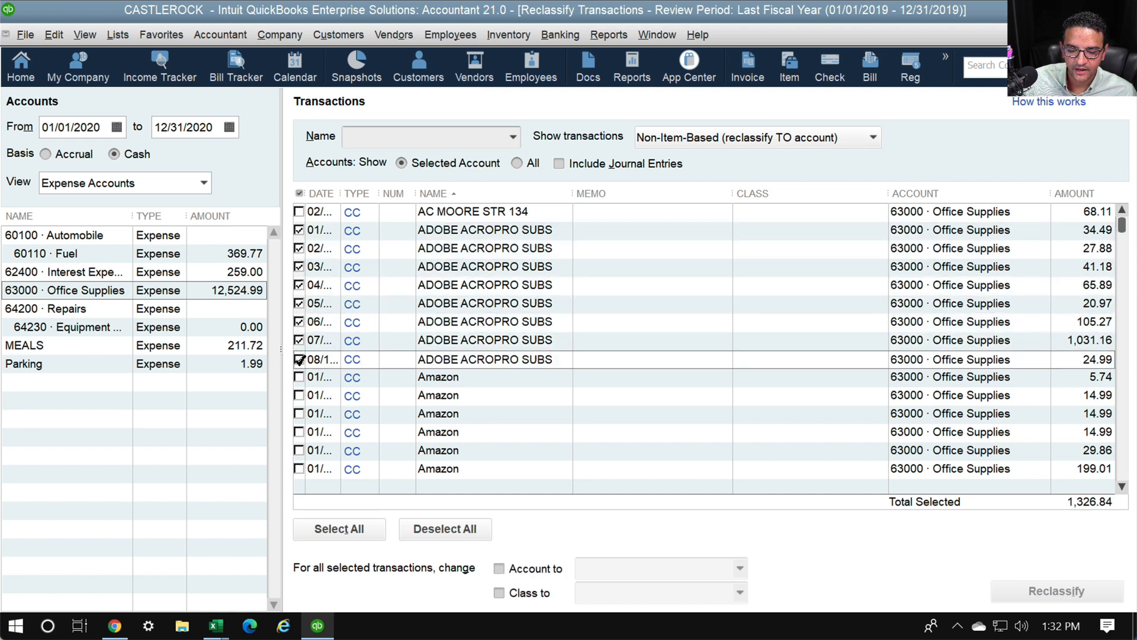
Check the 'Account to' box and start entering a destination account
key("ctrl+1")
left_click(517, 560)
mouse_move(576, 535)
left_mouse_down()
mouse_move(449, 530)
mouse_move(550, 590)
left_mouse_up()
key("Escape")
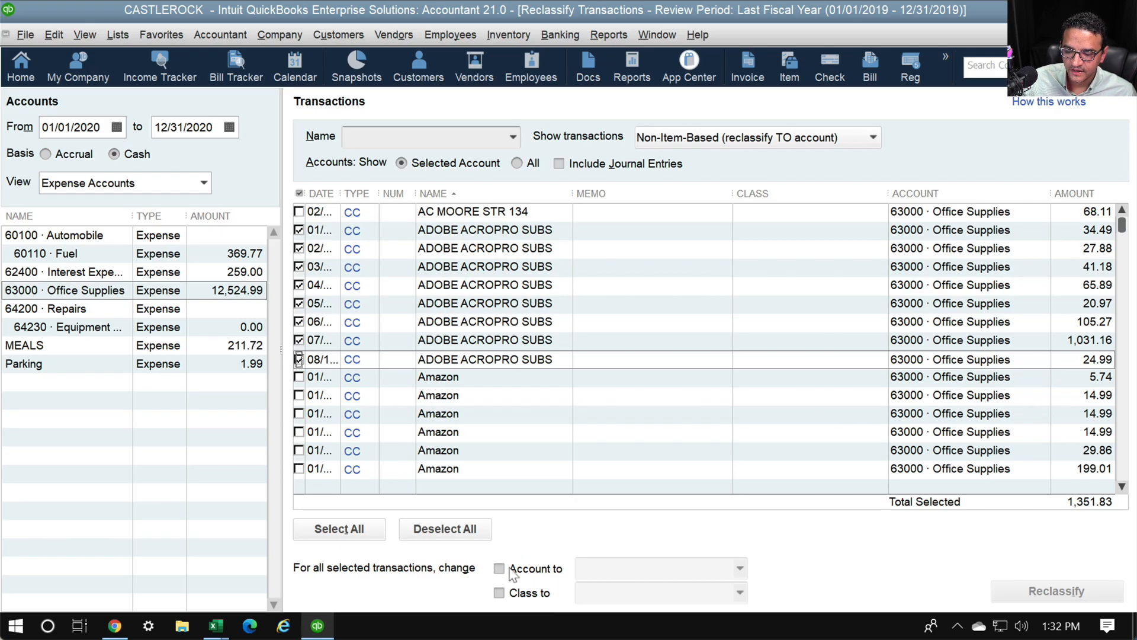
left_click(553, 570)
left_click(580, 568)
Create a new Software expense account and reclassify the 1,351.83 of Adobe charges into it
type("So")
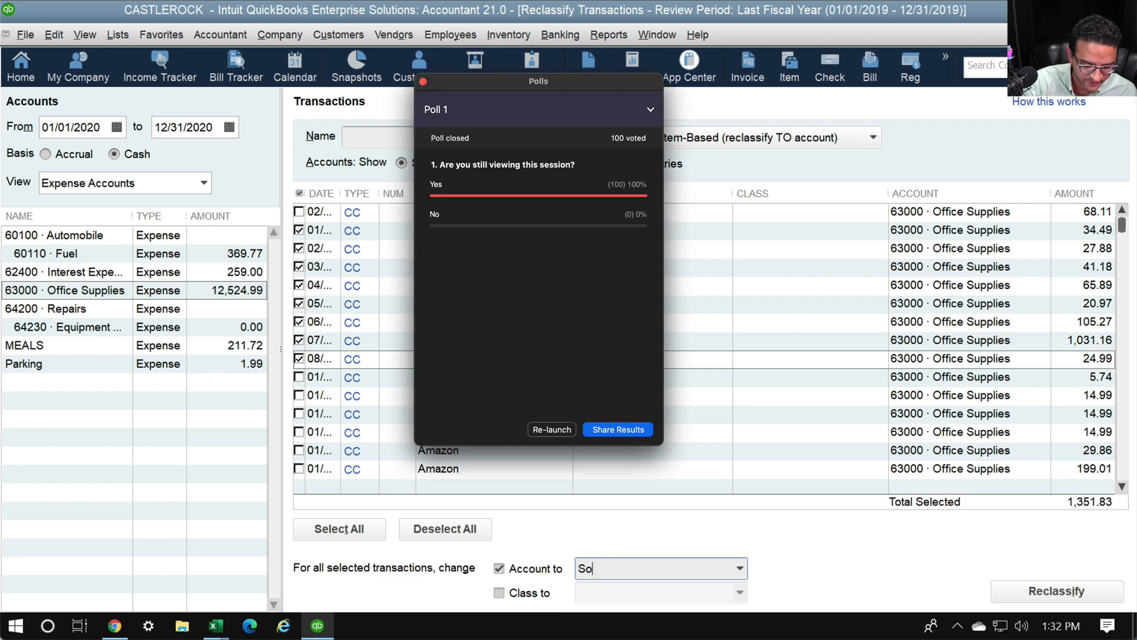
left_click_drag(587, 84, 0, 99)
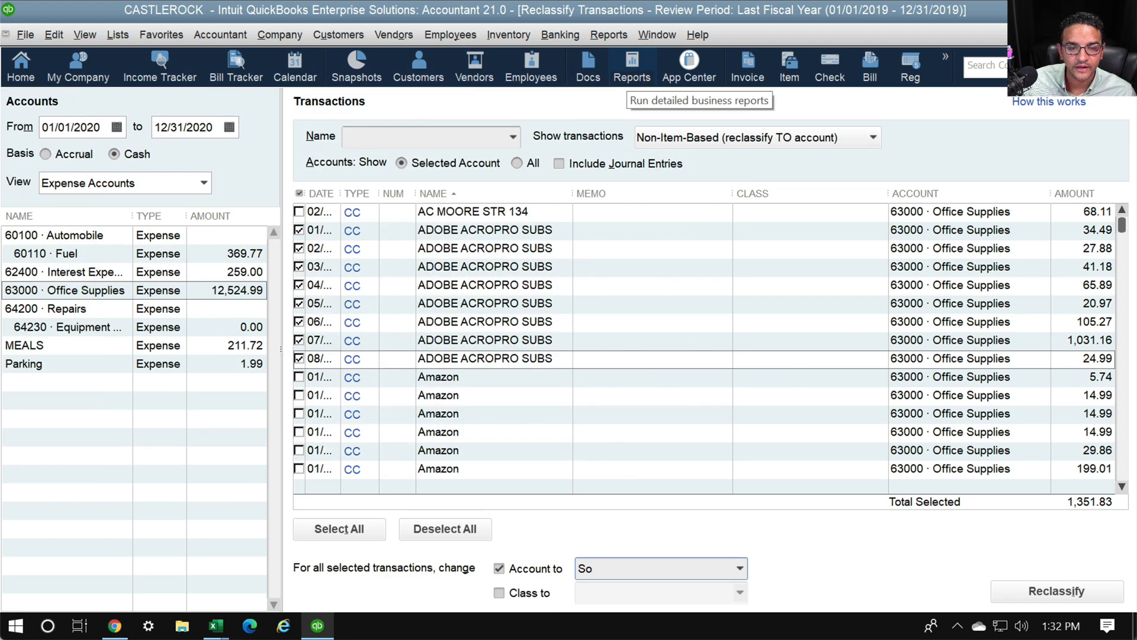
left_click_drag(543, 58, 518, 638)
type("ft")
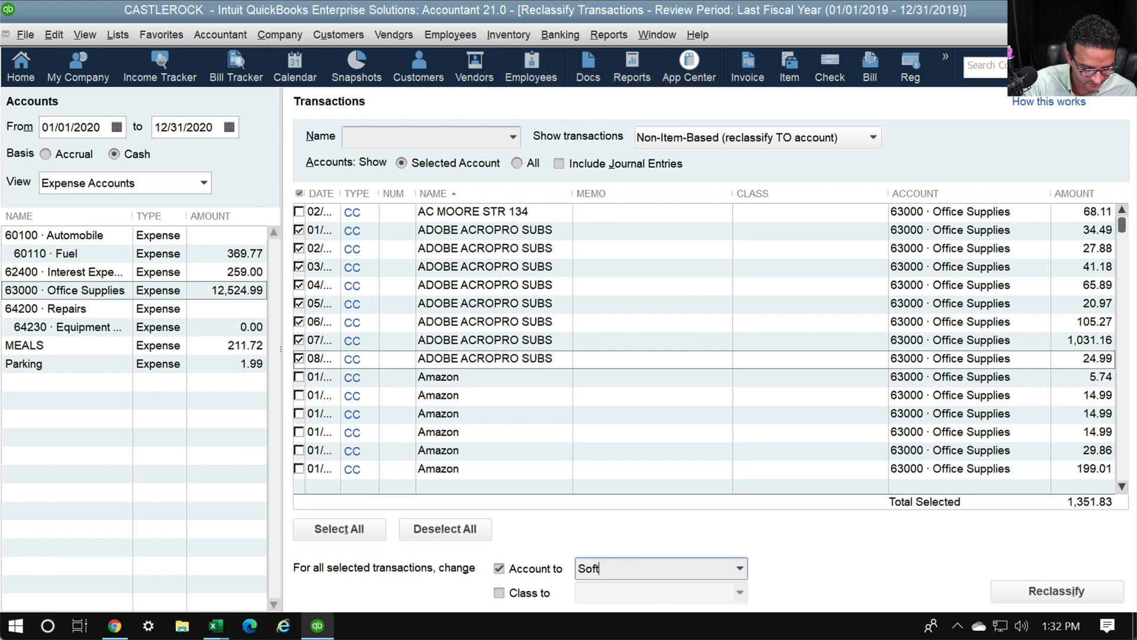
type("ware")
key("Tab")
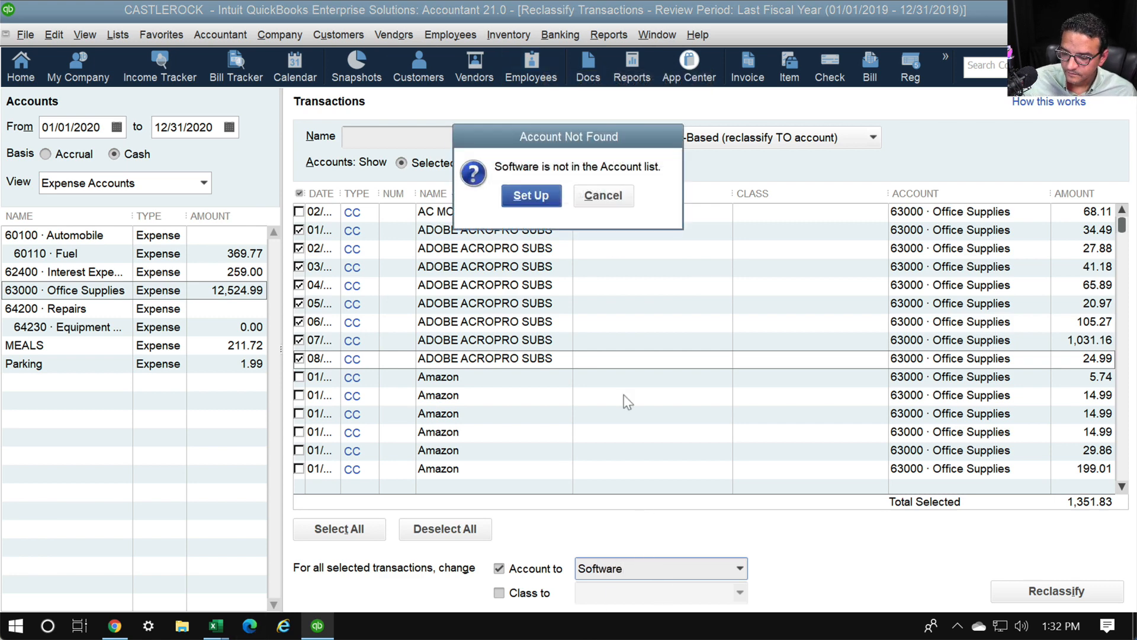
left_click(546, 200)
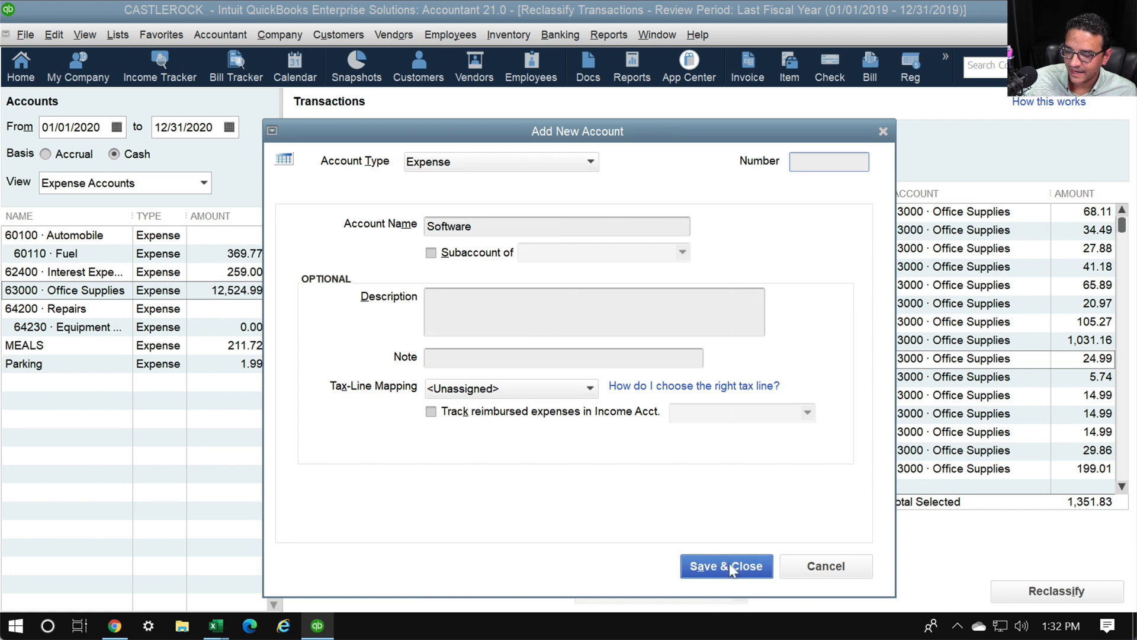
left_click(726, 563)
left_click(1033, 591)
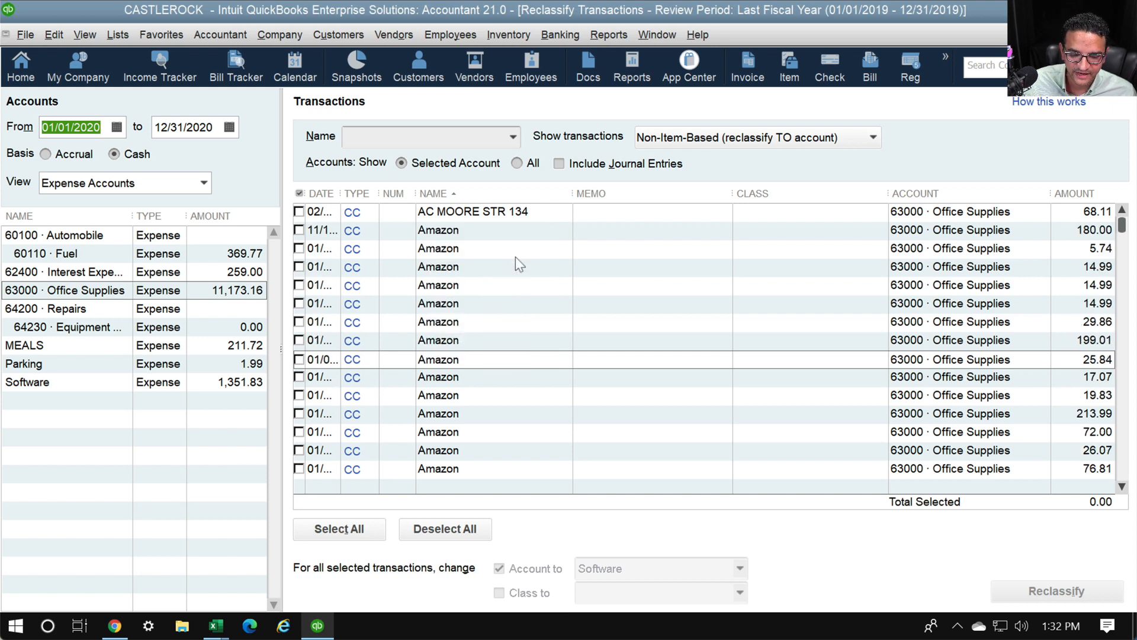
Tick the BRAVO SUPERMARKET charges (46.12, 26.29) and CHICK-FIL-A charges (120.98, 25.98, 21.99)
left_click(1123, 487)
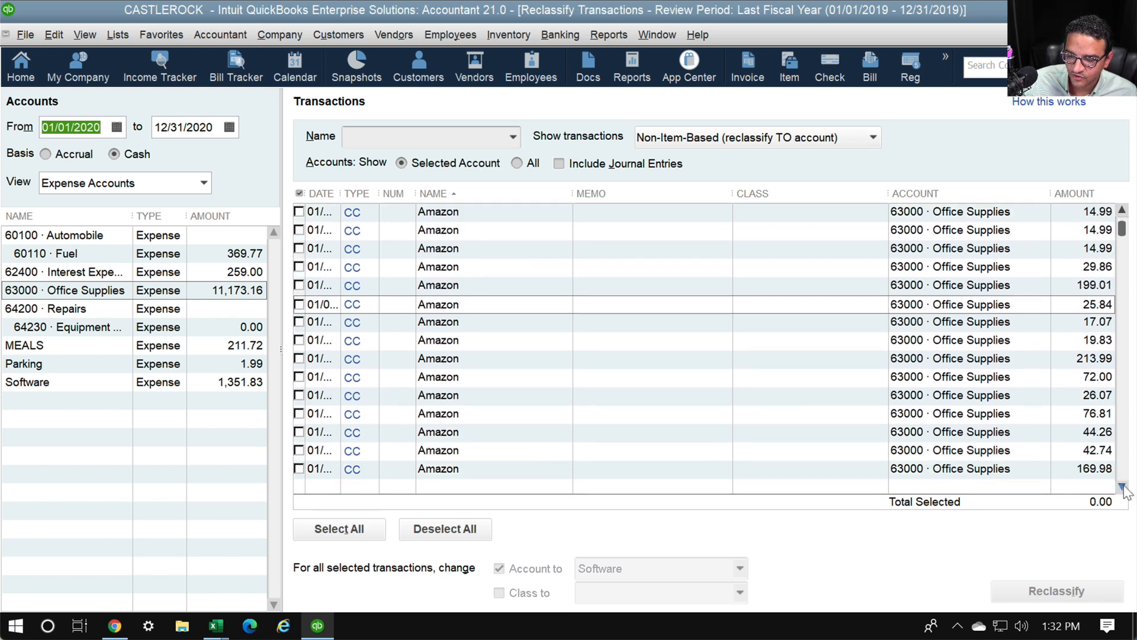
left_click_drag(1123, 487, 1122, 486)
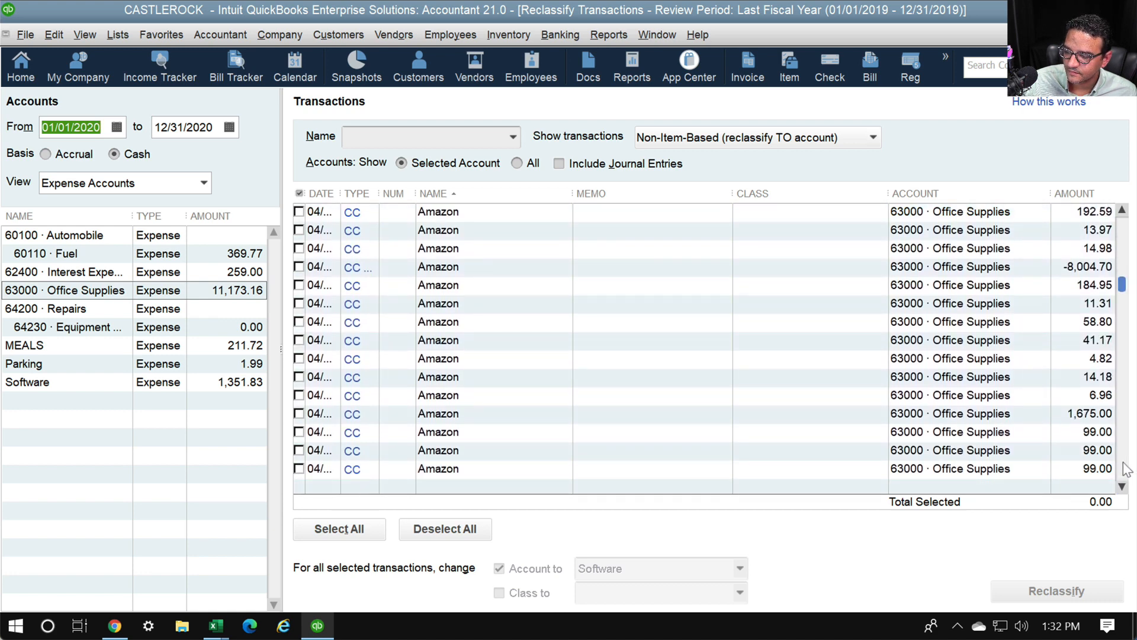
scroll(1126, 470, "down", 4)
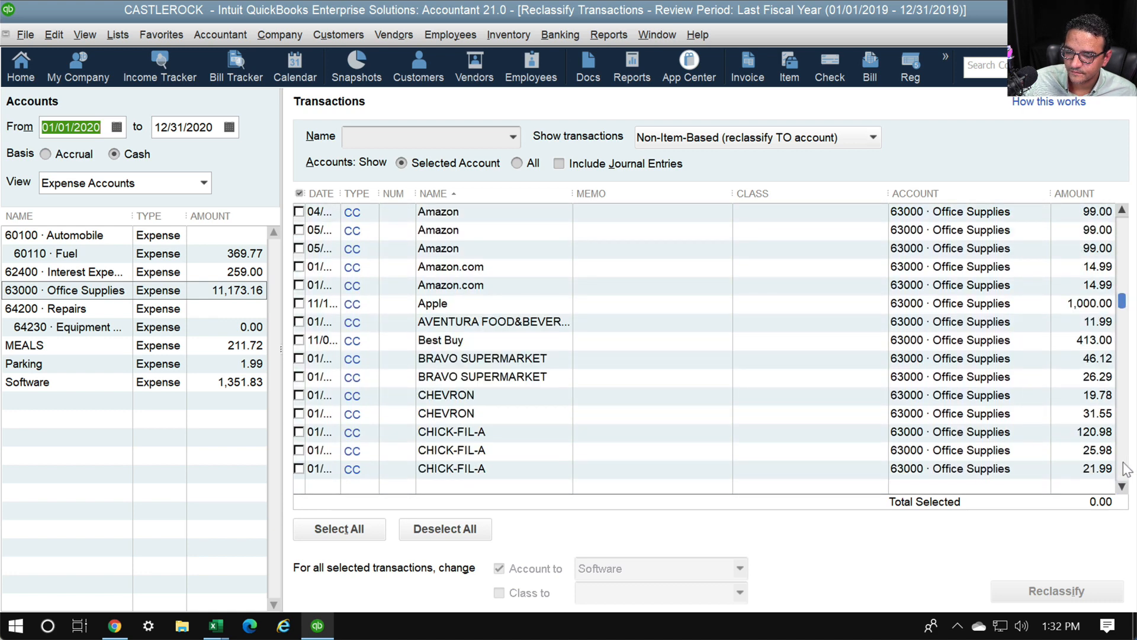
left_click(298, 358)
left_click(298, 359)
left_click(298, 378)
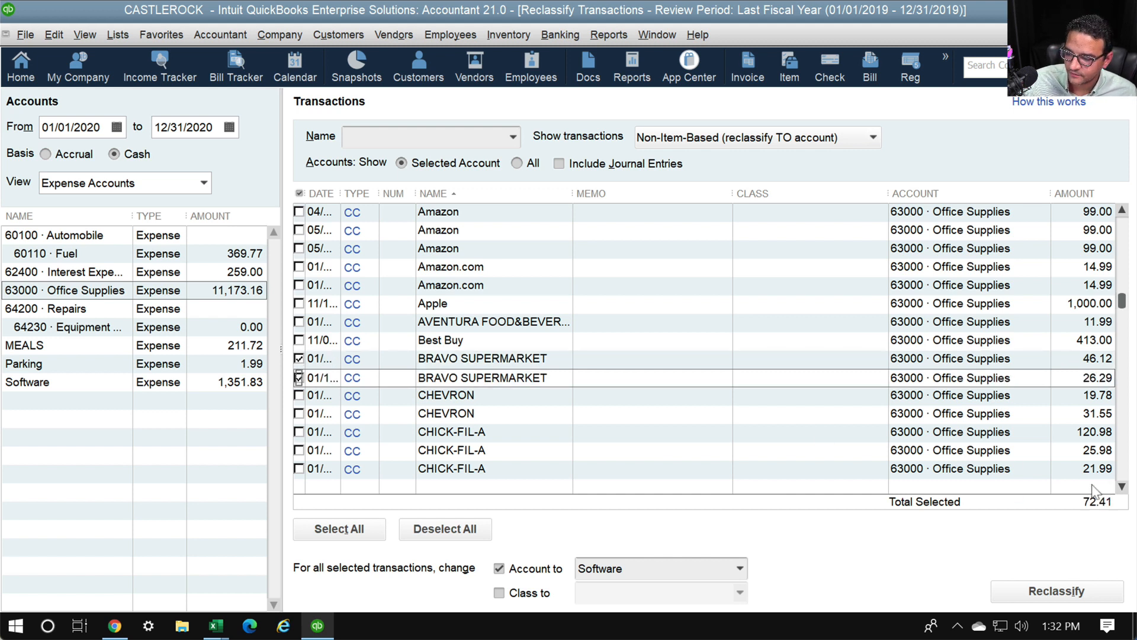
left_click(299, 431)
left_click(299, 438)
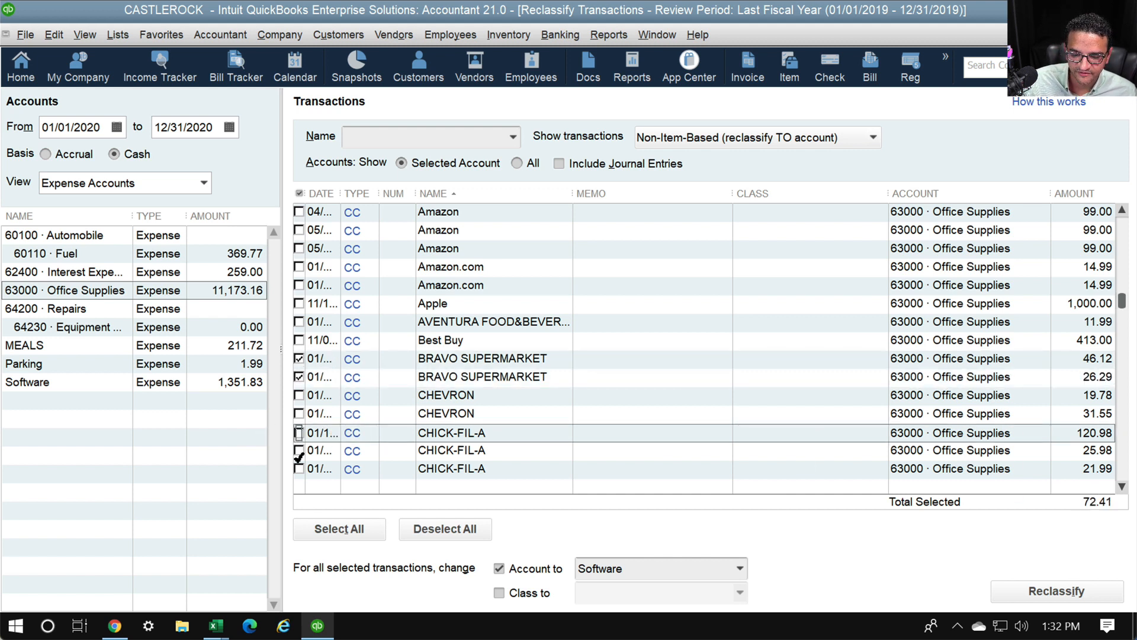
left_click(299, 452)
left_click(300, 435)
left_click(298, 468)
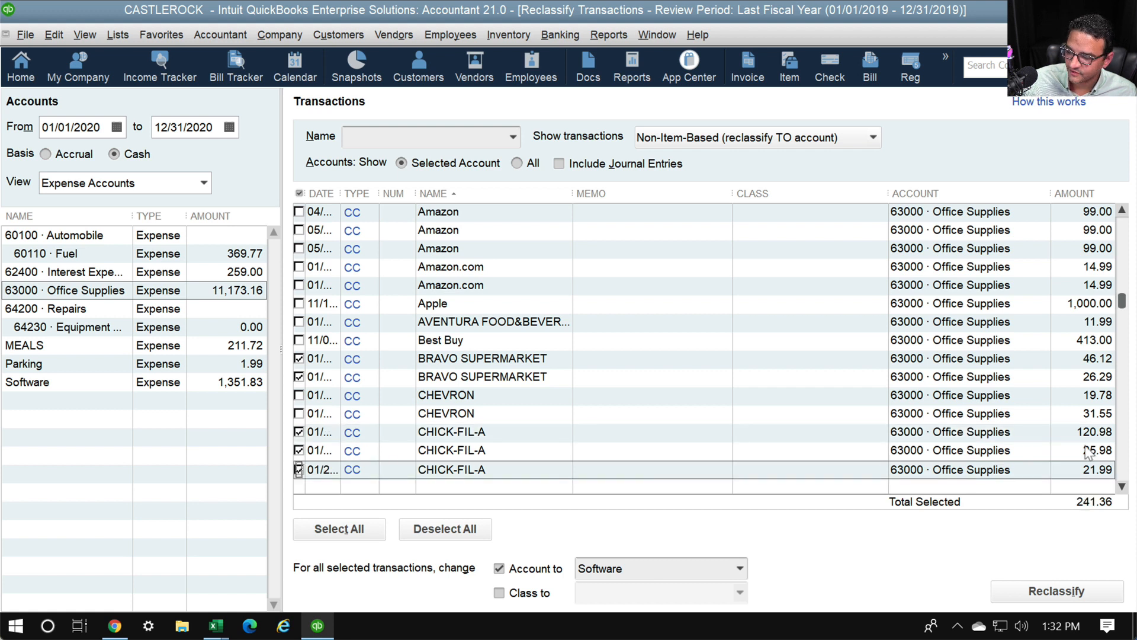
Tick CHICK-FIL-A 20.99, COSTCO 5.77, DICK'S 4.66, EL BALCON 1.99 and LITTLE JAVAS 68.11, totalling 342.88
left_click(1121, 487)
left_click(1122, 487)
scroll(1122, 487, "down", 9)
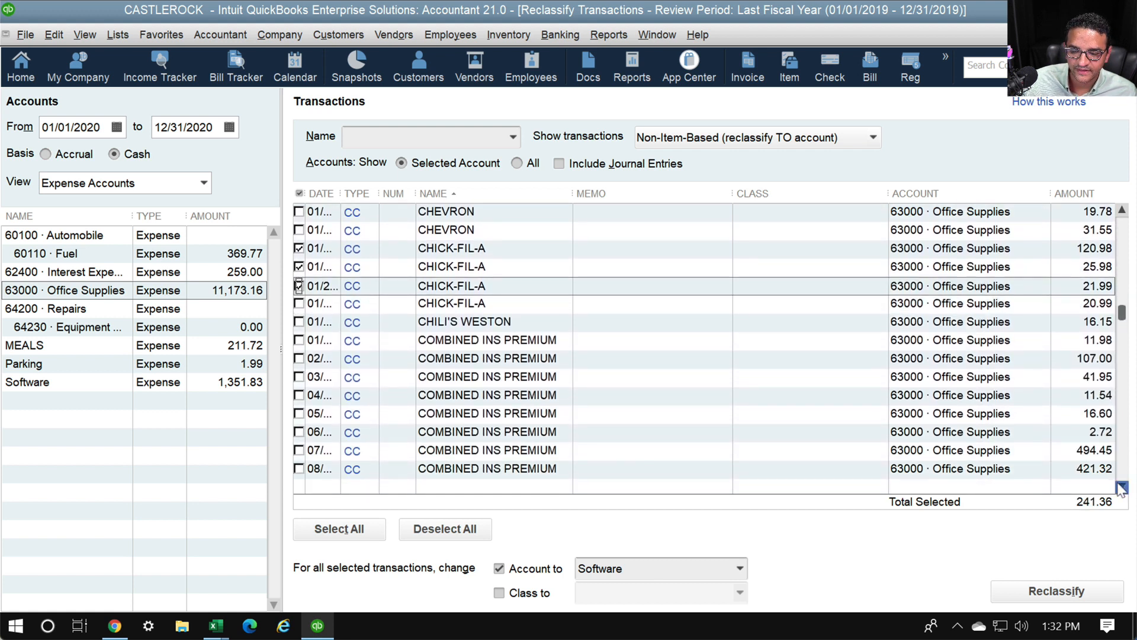
left_click(300, 286)
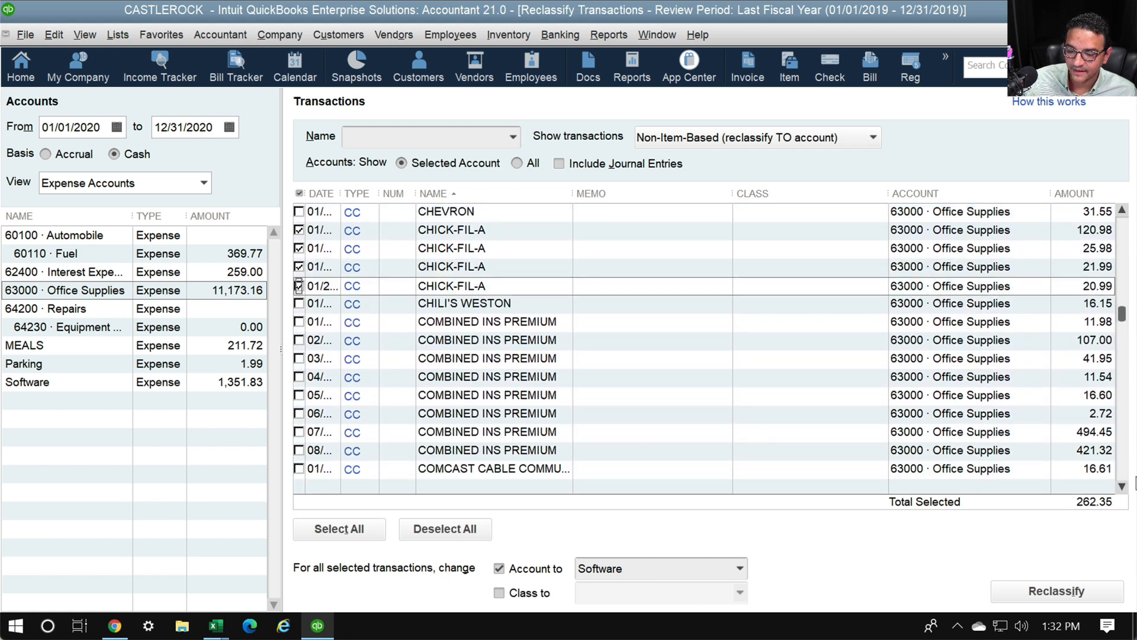
left_click(1121, 487)
left_click(1121, 487)
scroll(1121, 487, "down", 7)
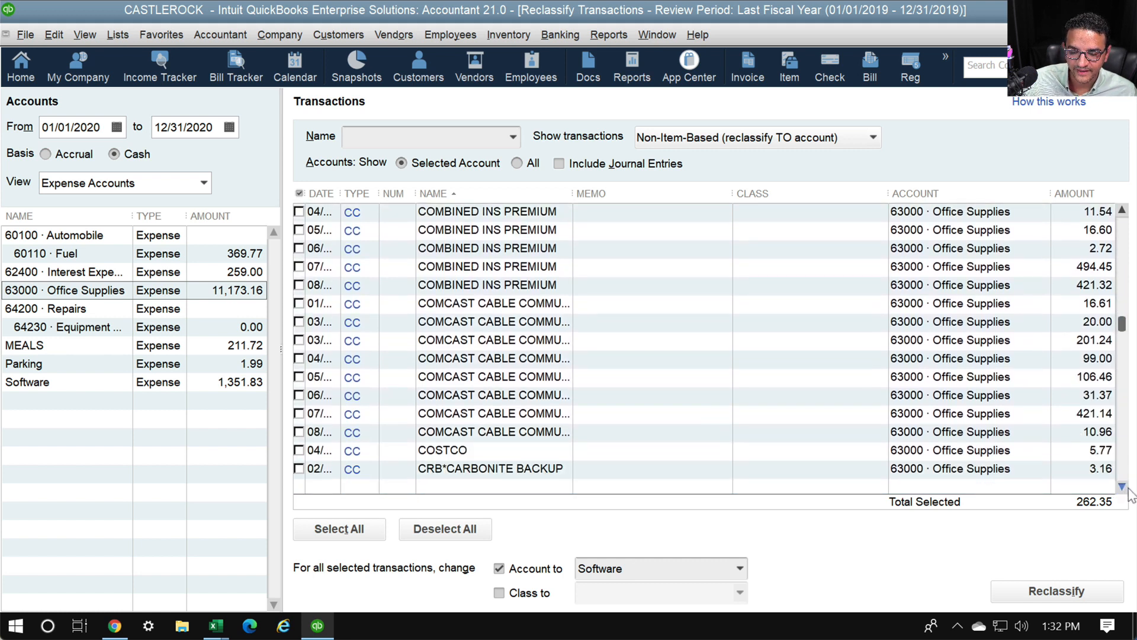
scroll(1122, 487, "down", 3)
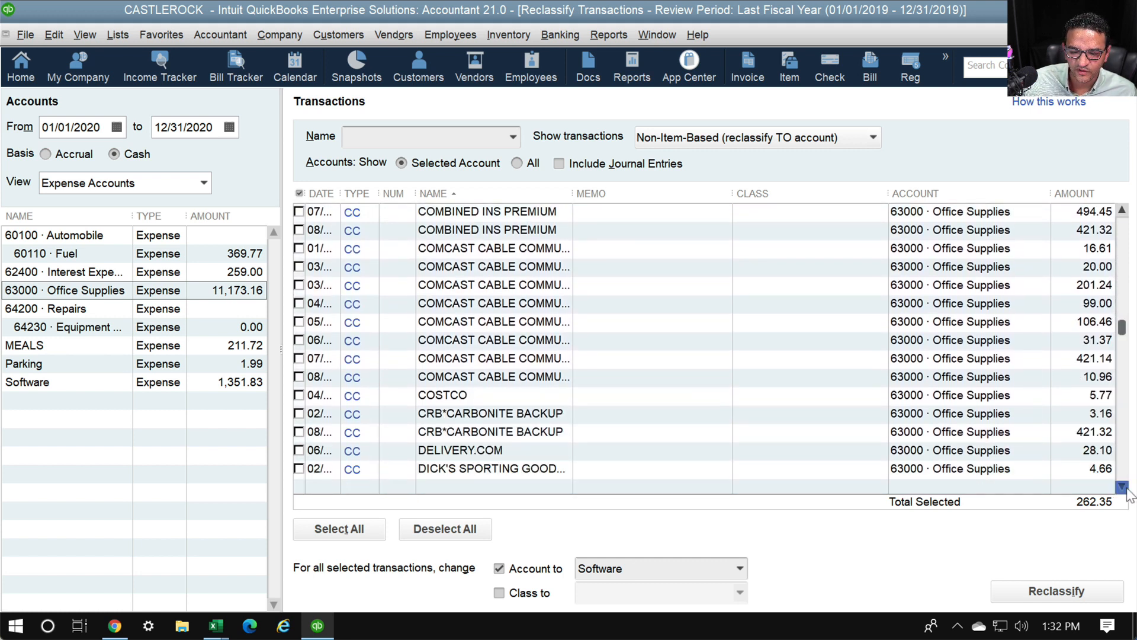
left_click(299, 322)
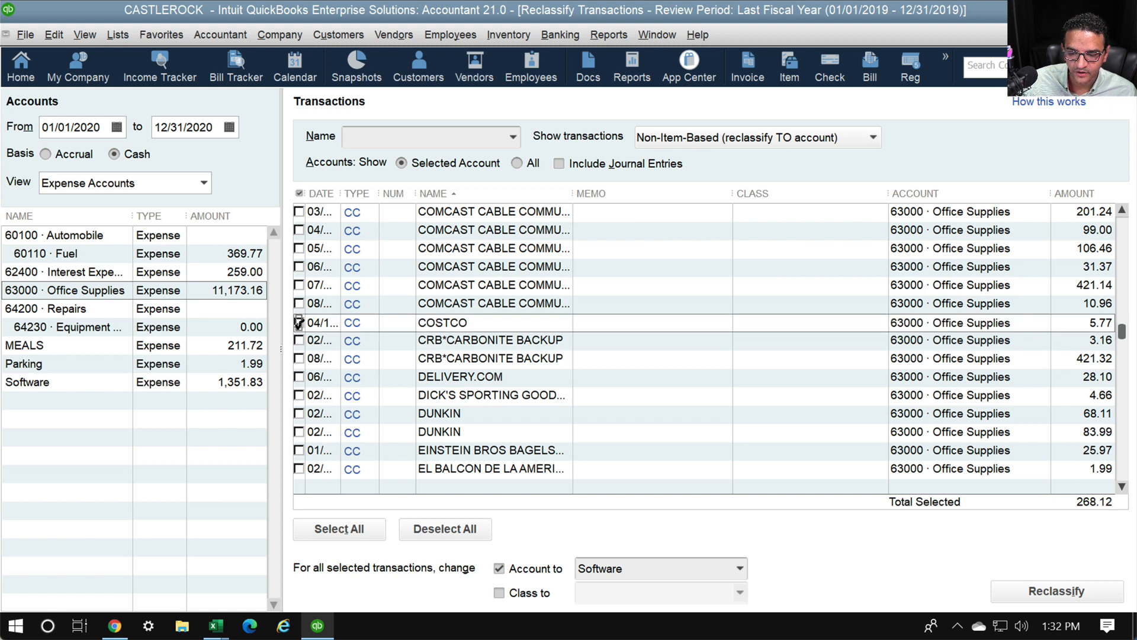
left_click(299, 395)
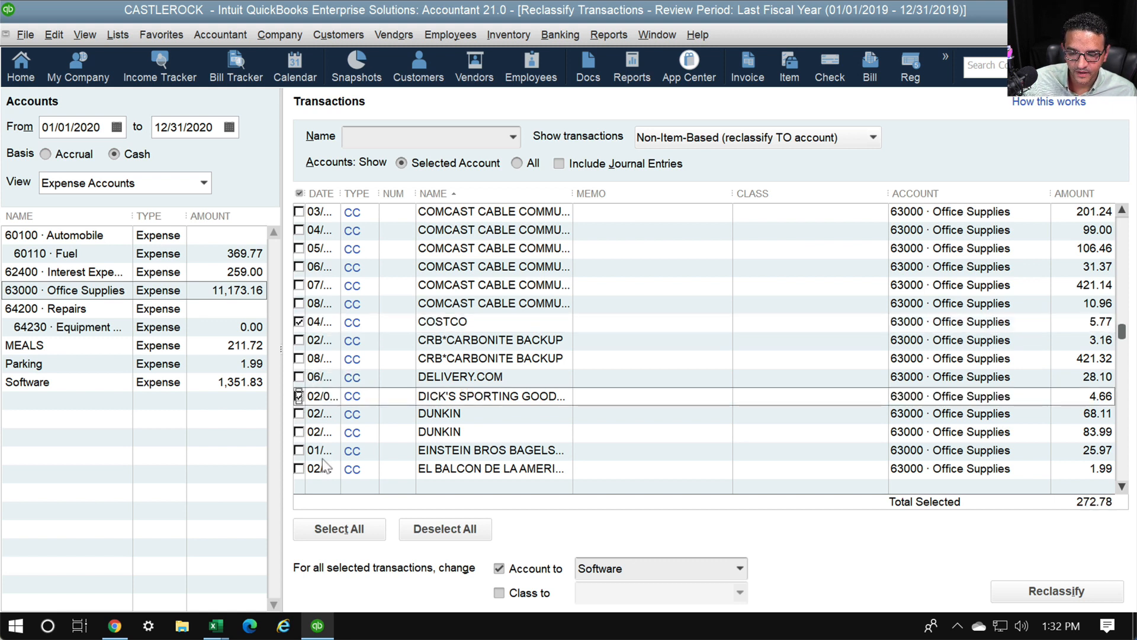
left_click(299, 469)
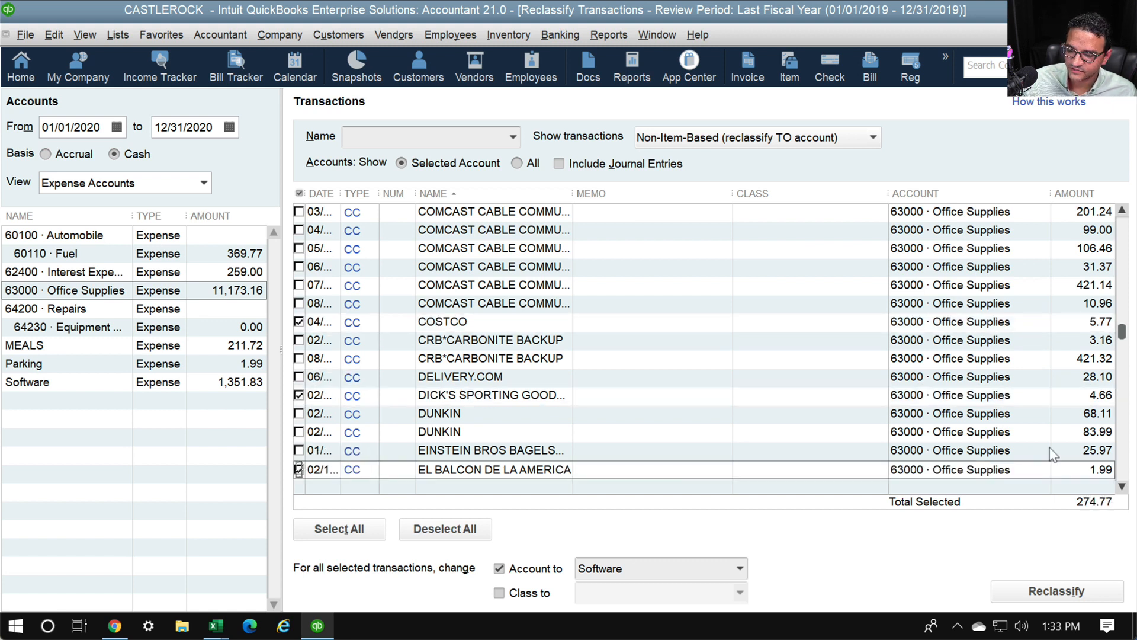
left_click(1121, 487)
left_click(1122, 487)
left_click(1122, 487)
left_click(1123, 487)
left_click(1123, 487)
left_click(1122, 487)
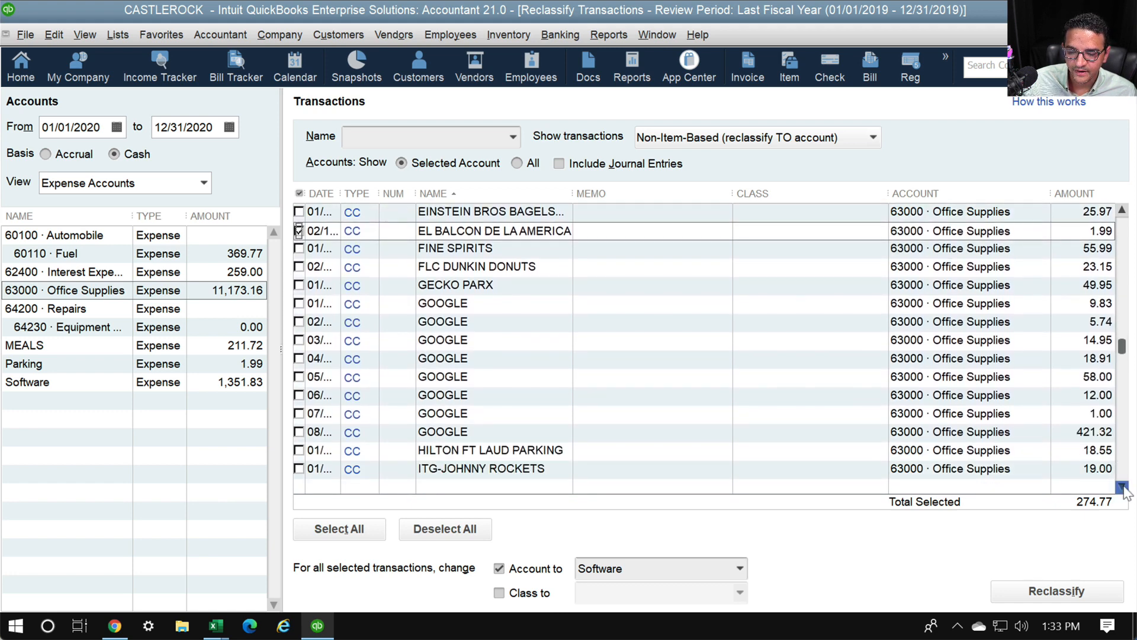
left_click(1123, 487)
left_click(1122, 487)
left_click(1123, 487)
left_click(1123, 487)
left_click(1122, 486)
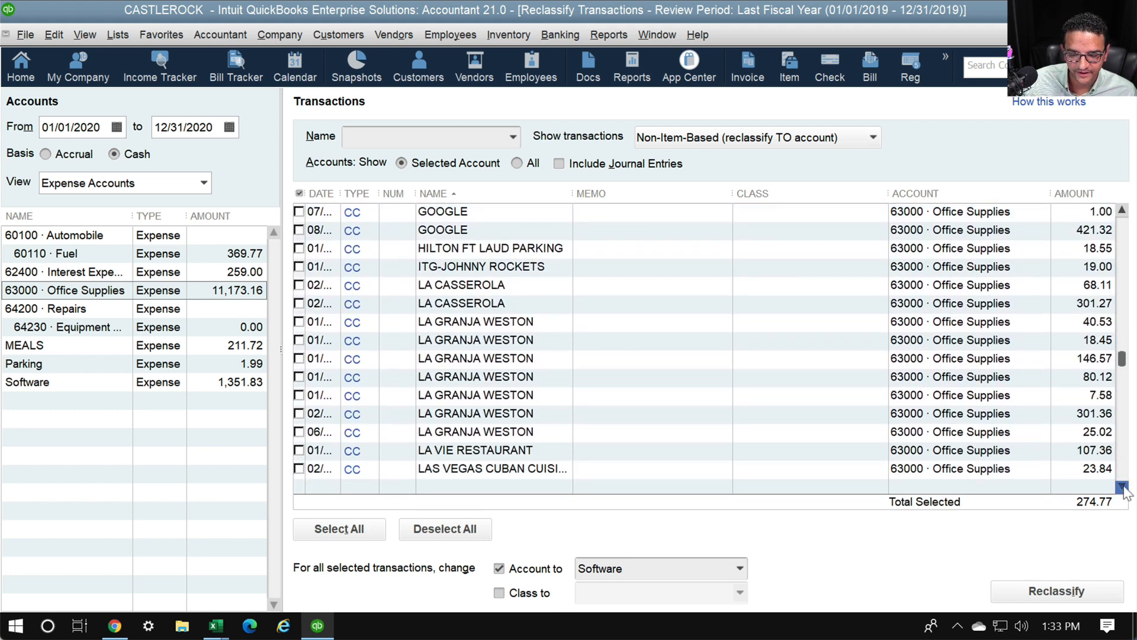
left_click(299, 413)
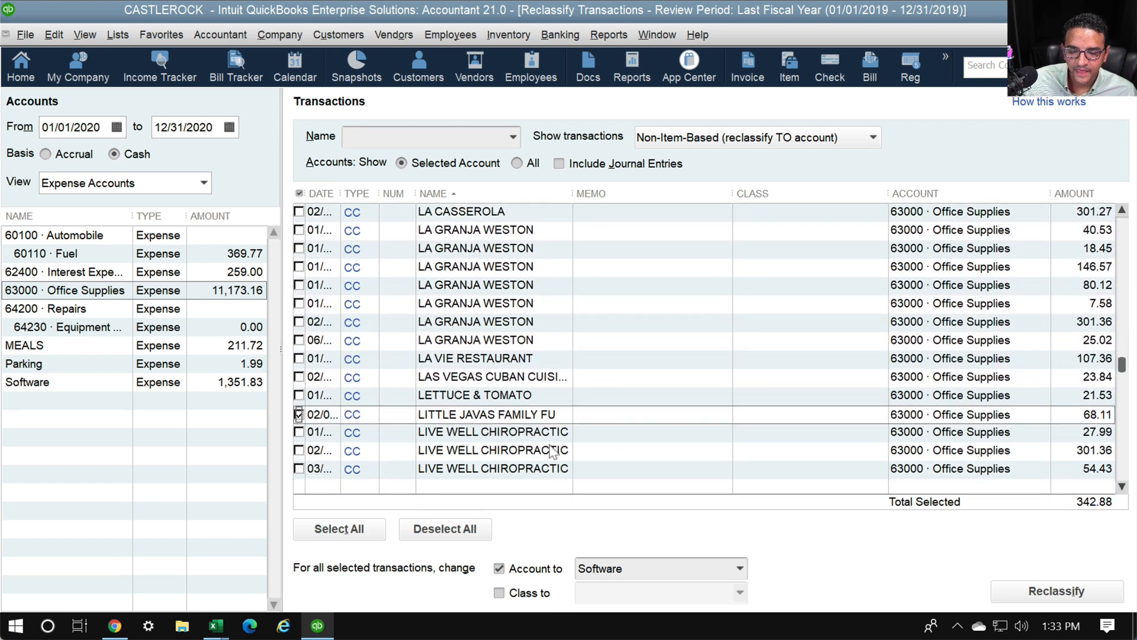
Reclassify the marked 342.88 into 31400 · Shareholder Distributions, leaving Office Supplies at 10,830.28
left_click(642, 569)
type("Share")
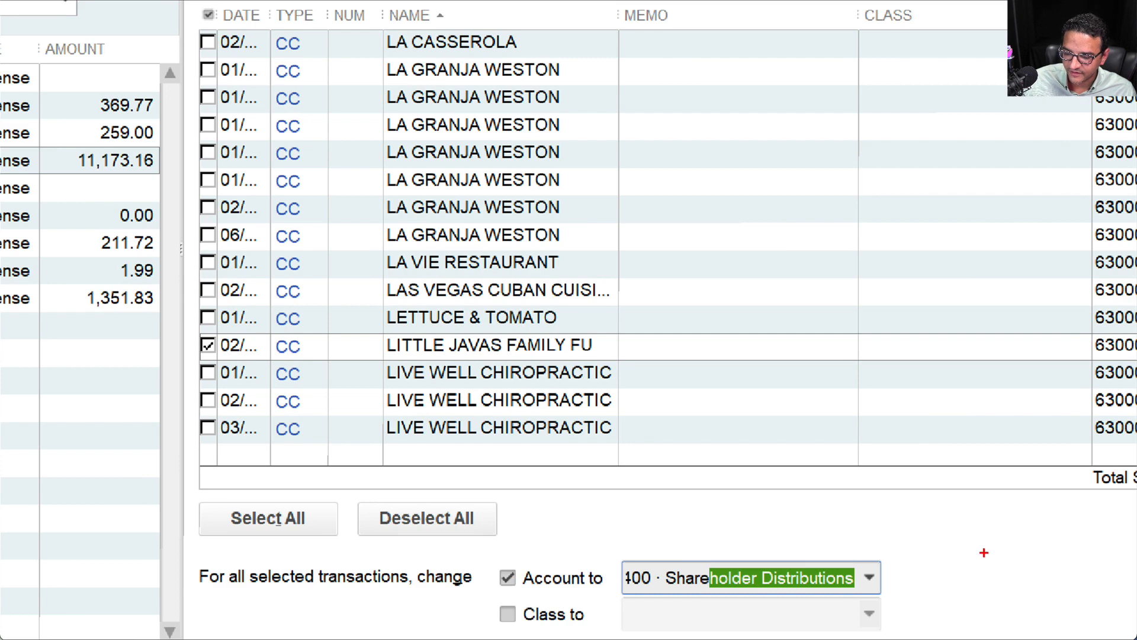
left_click_drag(793, 541, 623, 526)
mouse_move(694, 513)
left_mouse_down()
mouse_move(491, 556)
mouse_move(560, 588)
mouse_move(863, 600)
mouse_move(884, 533)
left_mouse_up()
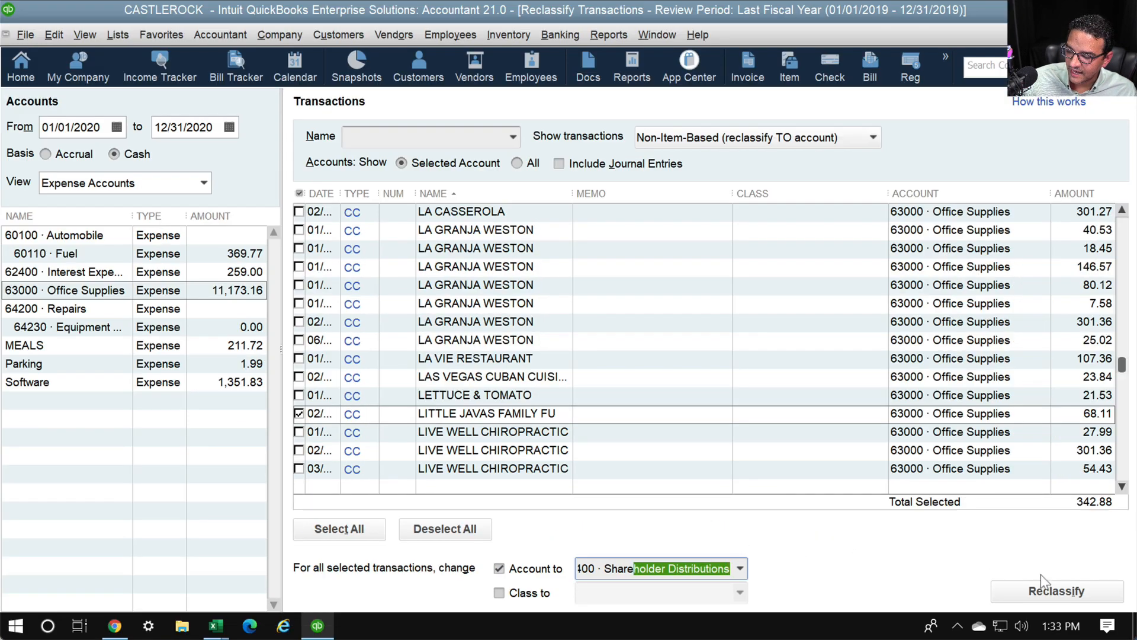
left_click(1049, 591)
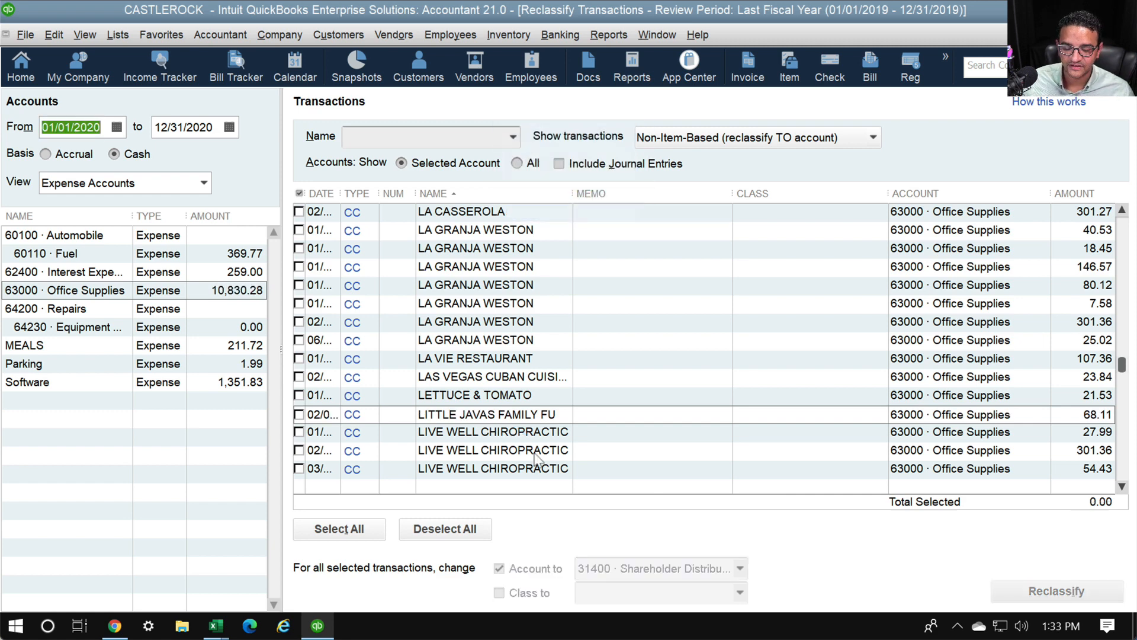
scroll(527, 450, "down", 3)
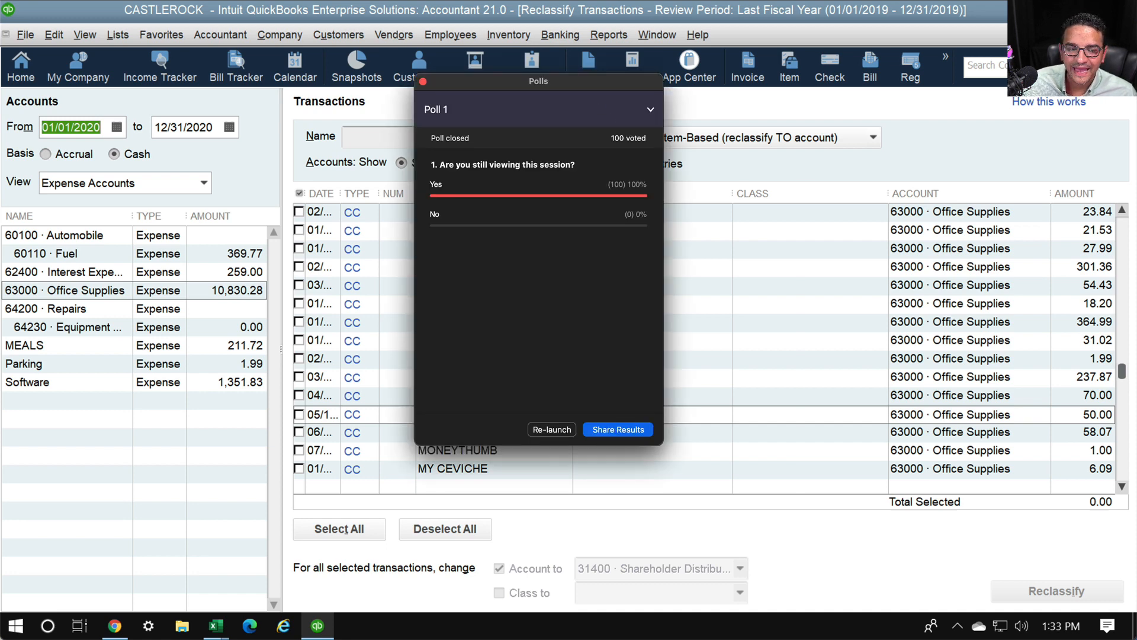
left_click_drag(511, 83, 0, 82)
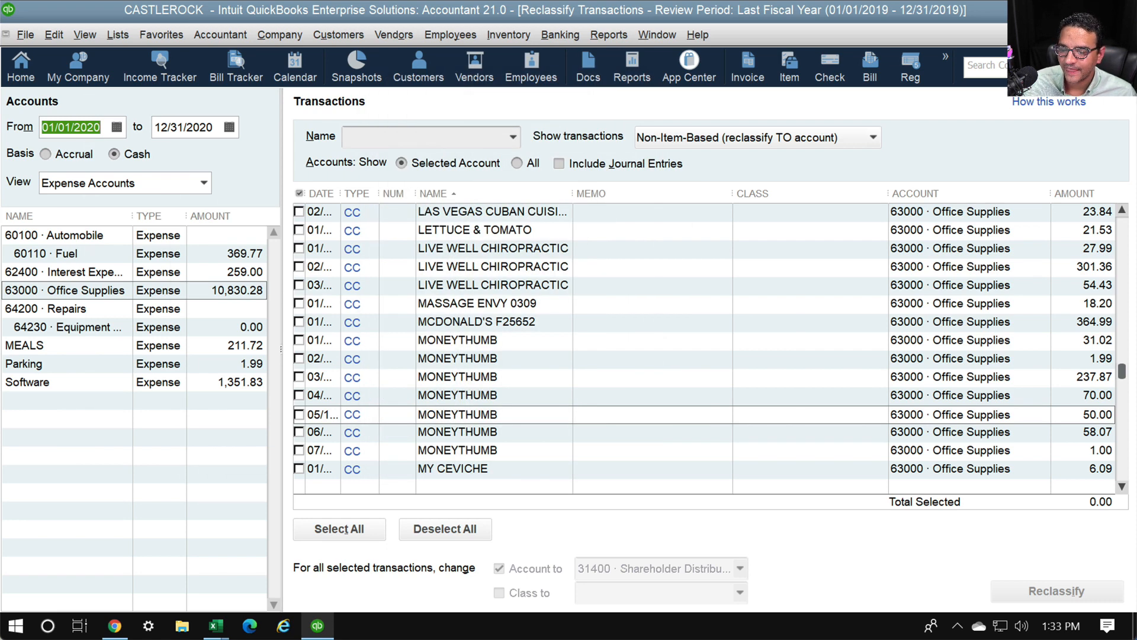